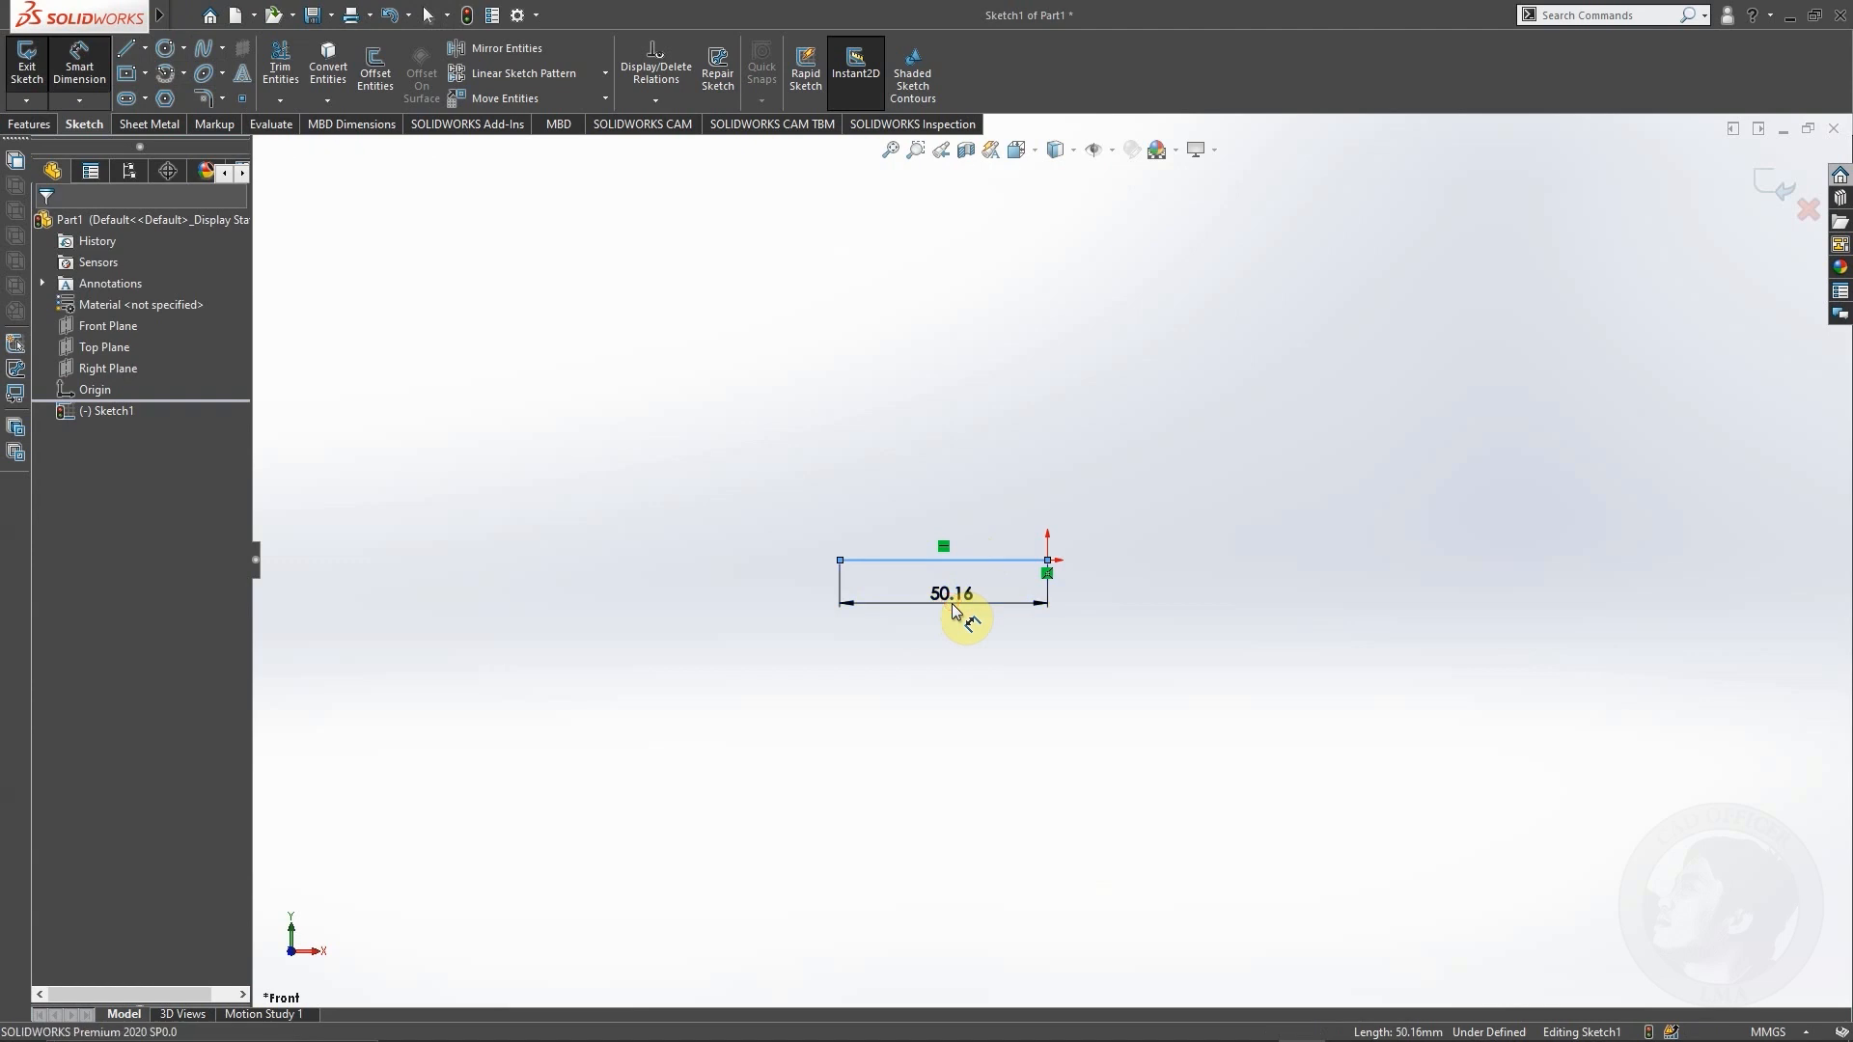
Step: Set the length of the horizontal base line ending at the origin to 24 mm
type("24")
key("Return")
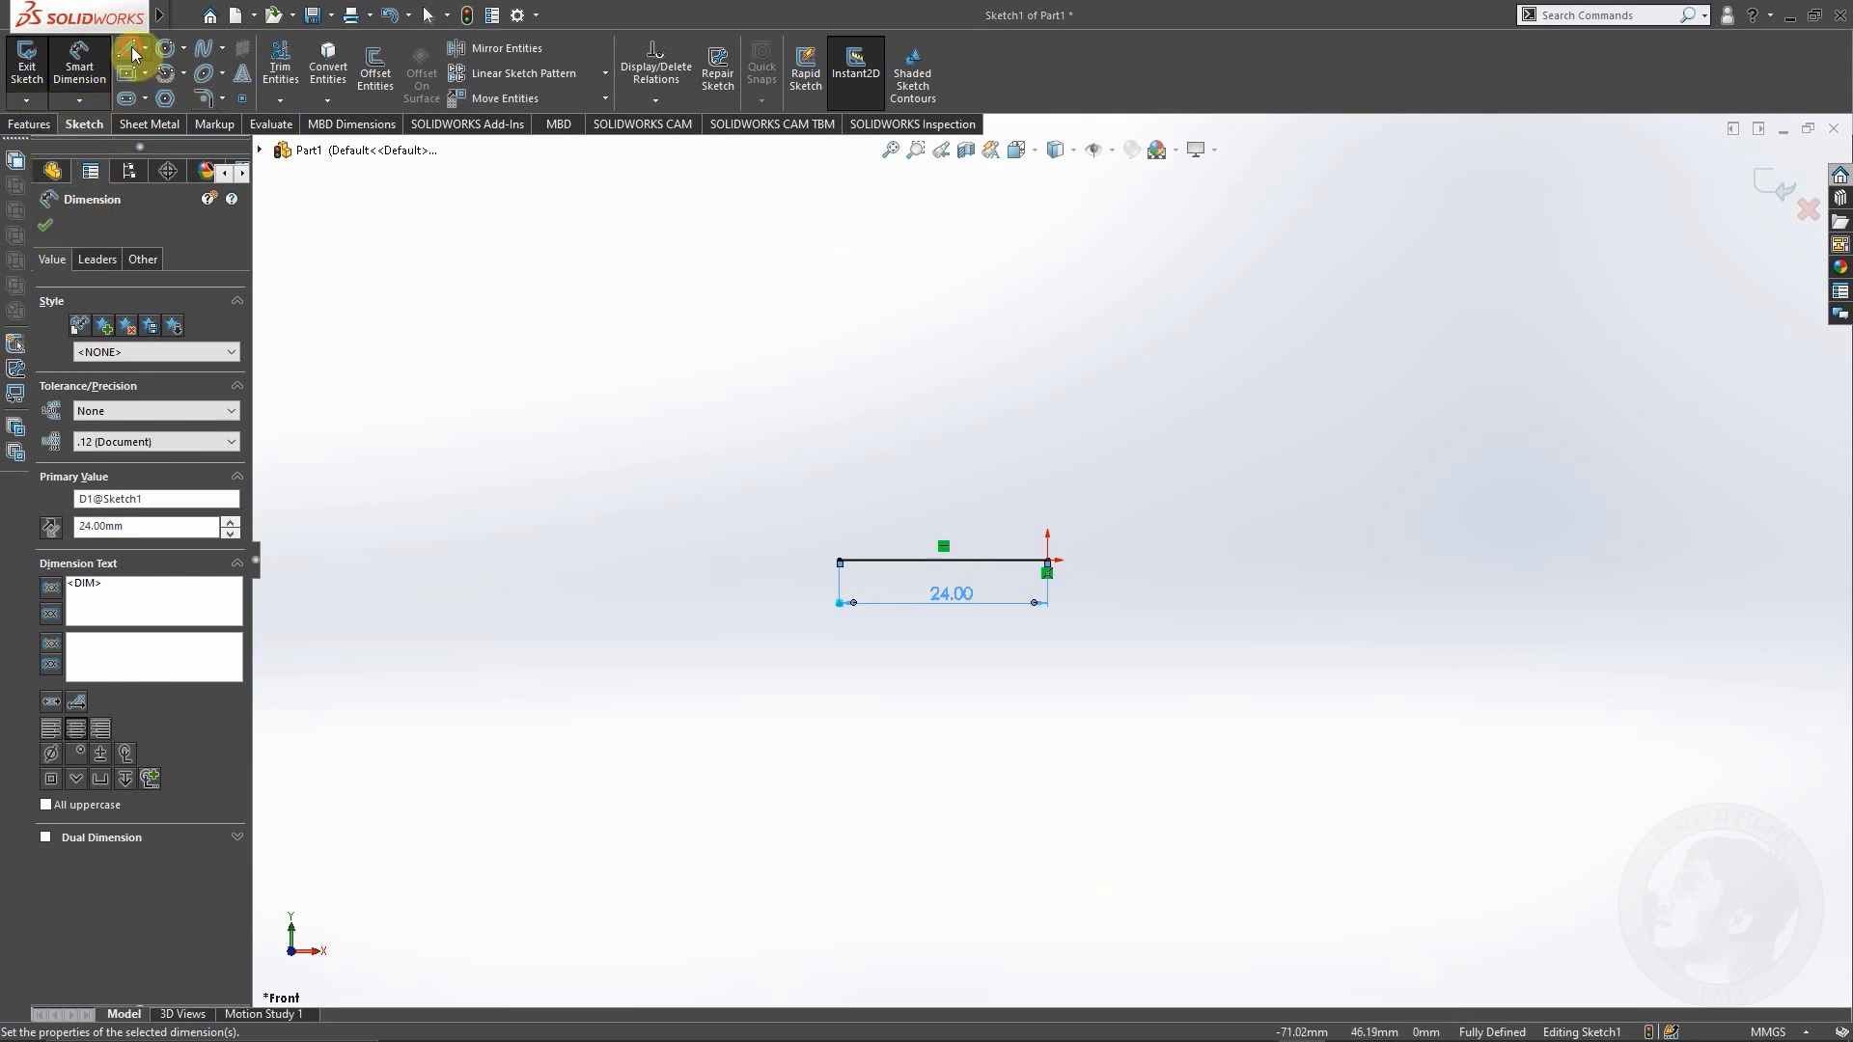
Step: Sketch a closed stepped profile from the base line's free end, with an upper edge about 25 mm long, a raised hook and a slanted line to the origin
key("l")
left_click(841, 562)
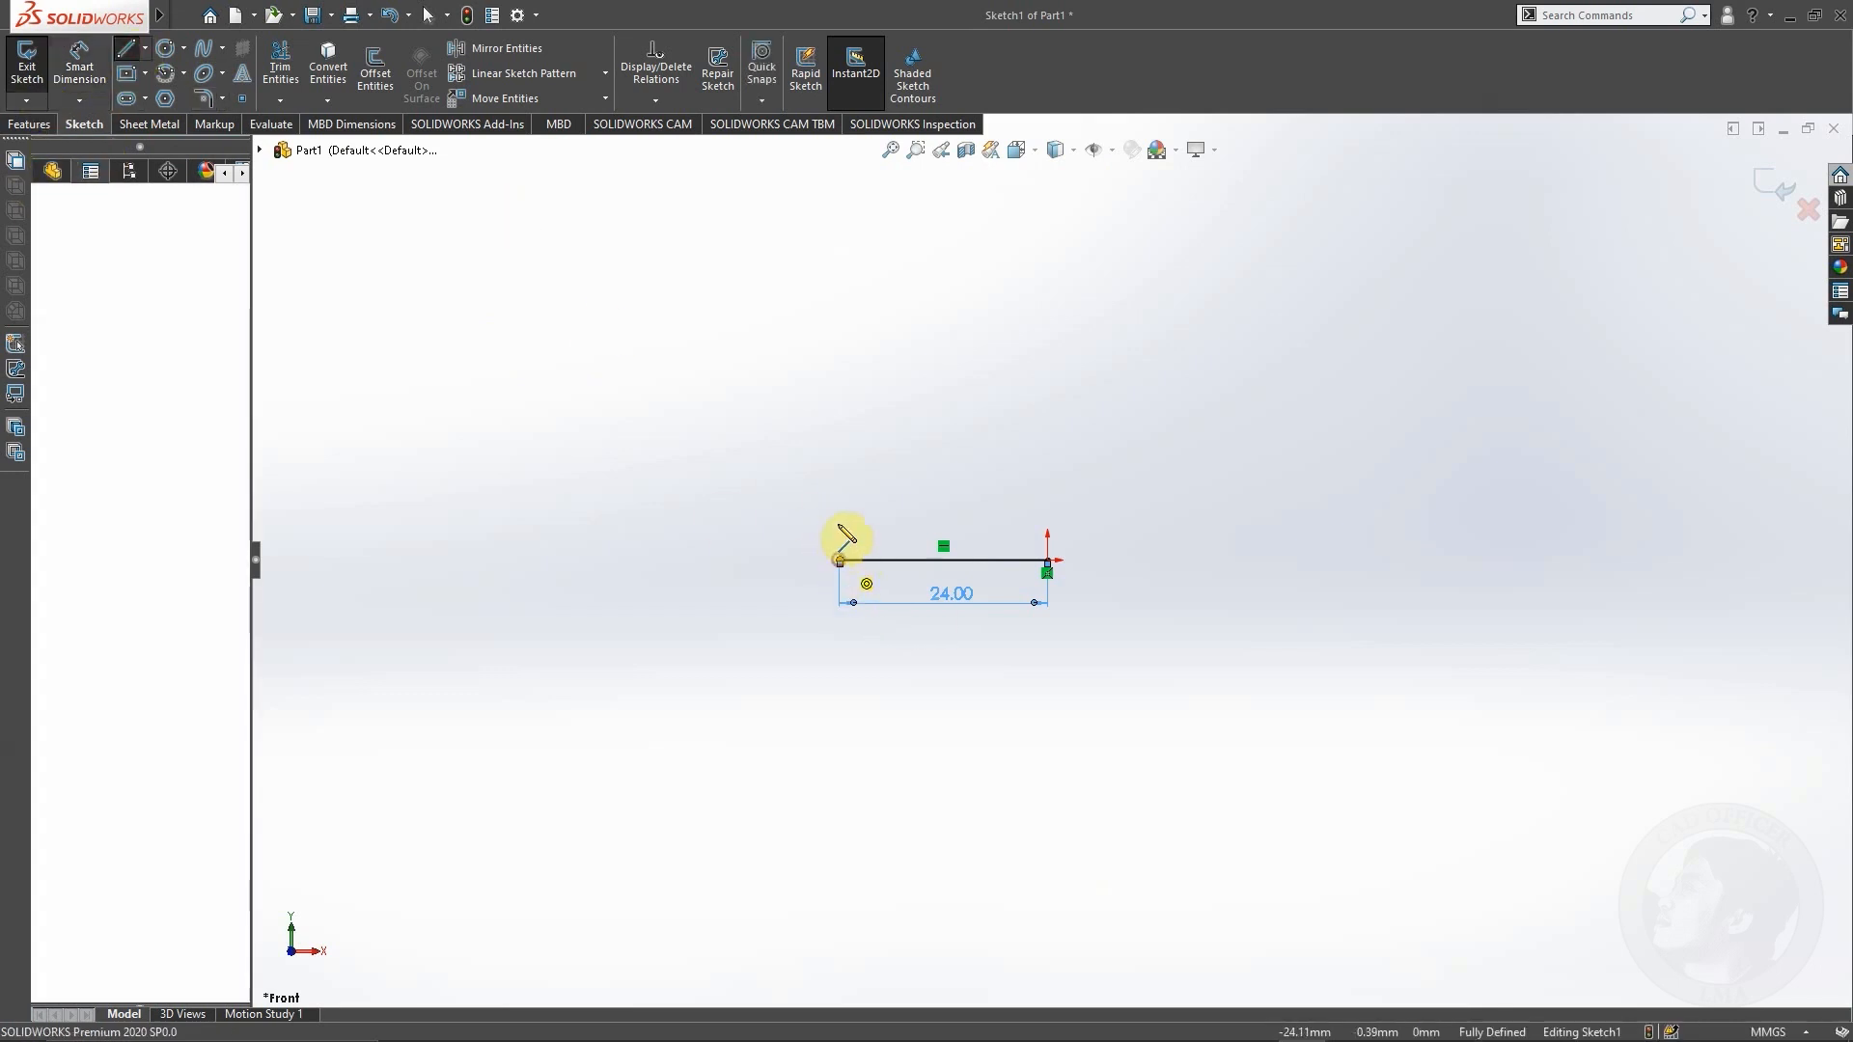
left_click(840, 498)
left_click(1056, 498)
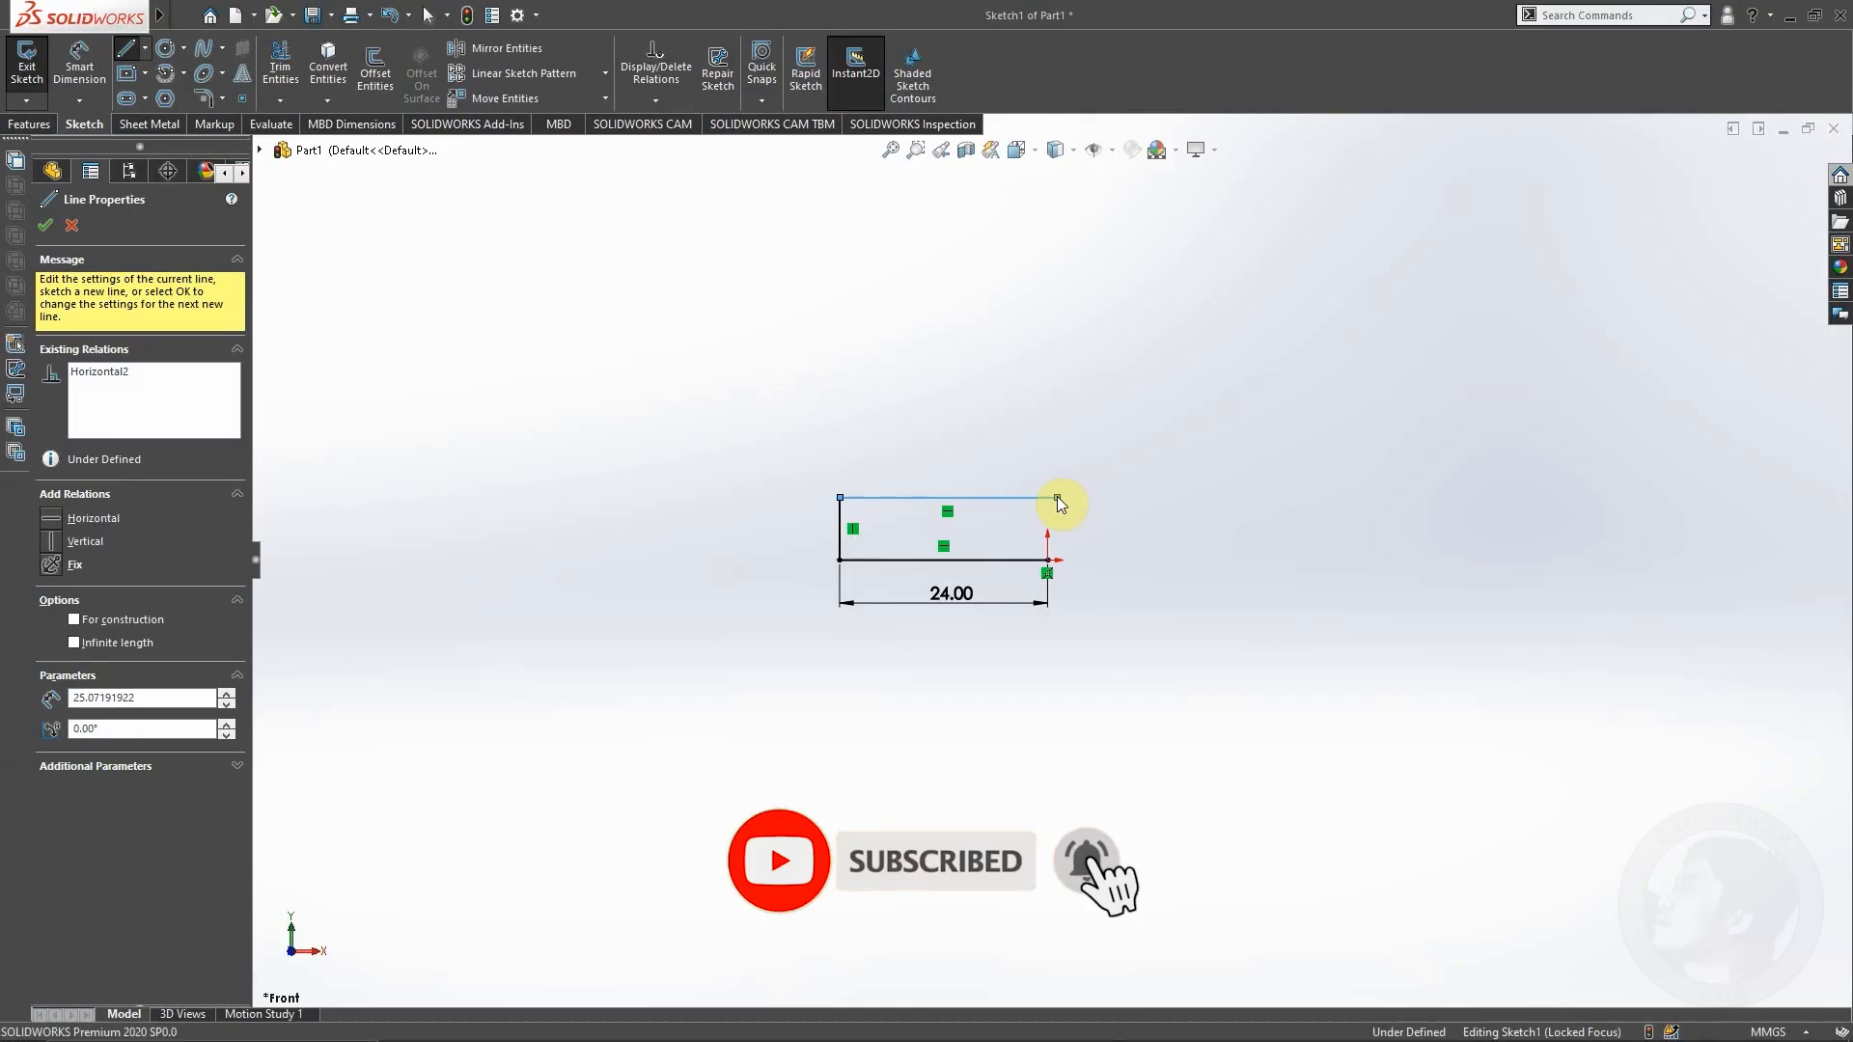
left_click(1057, 402)
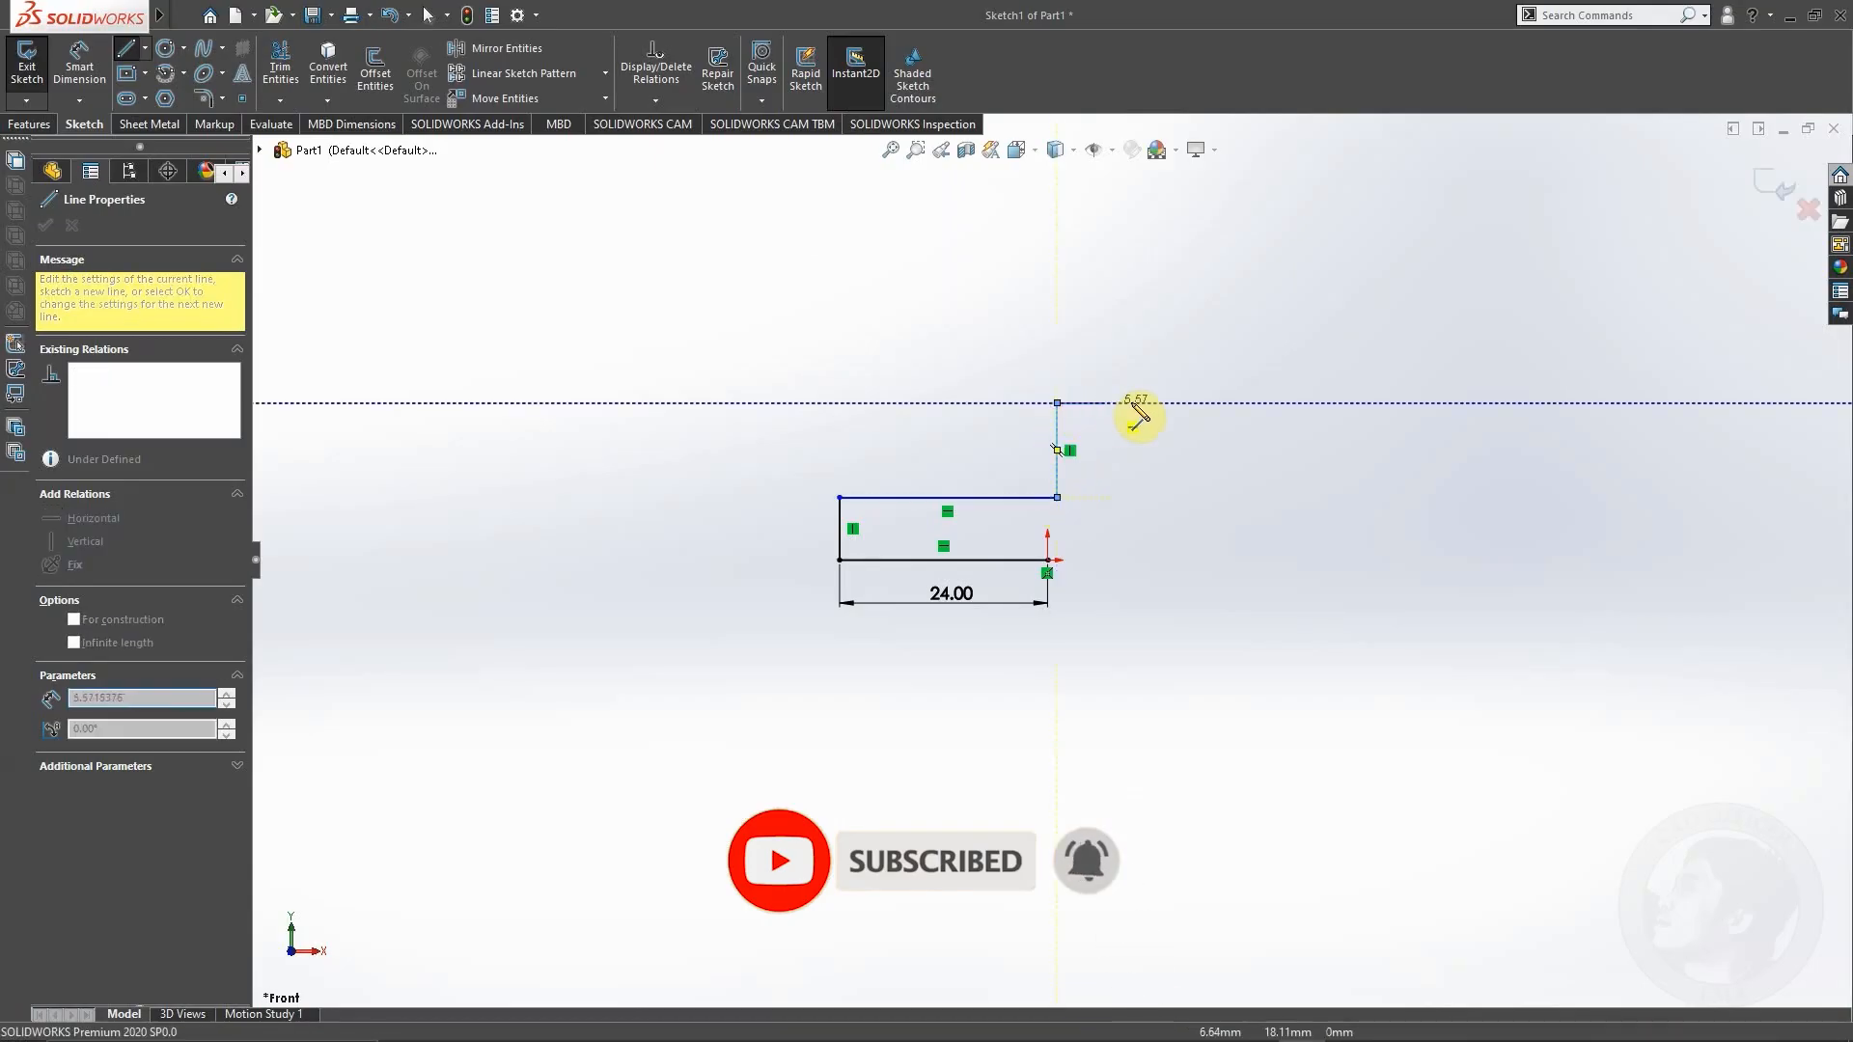
left_click(1203, 403)
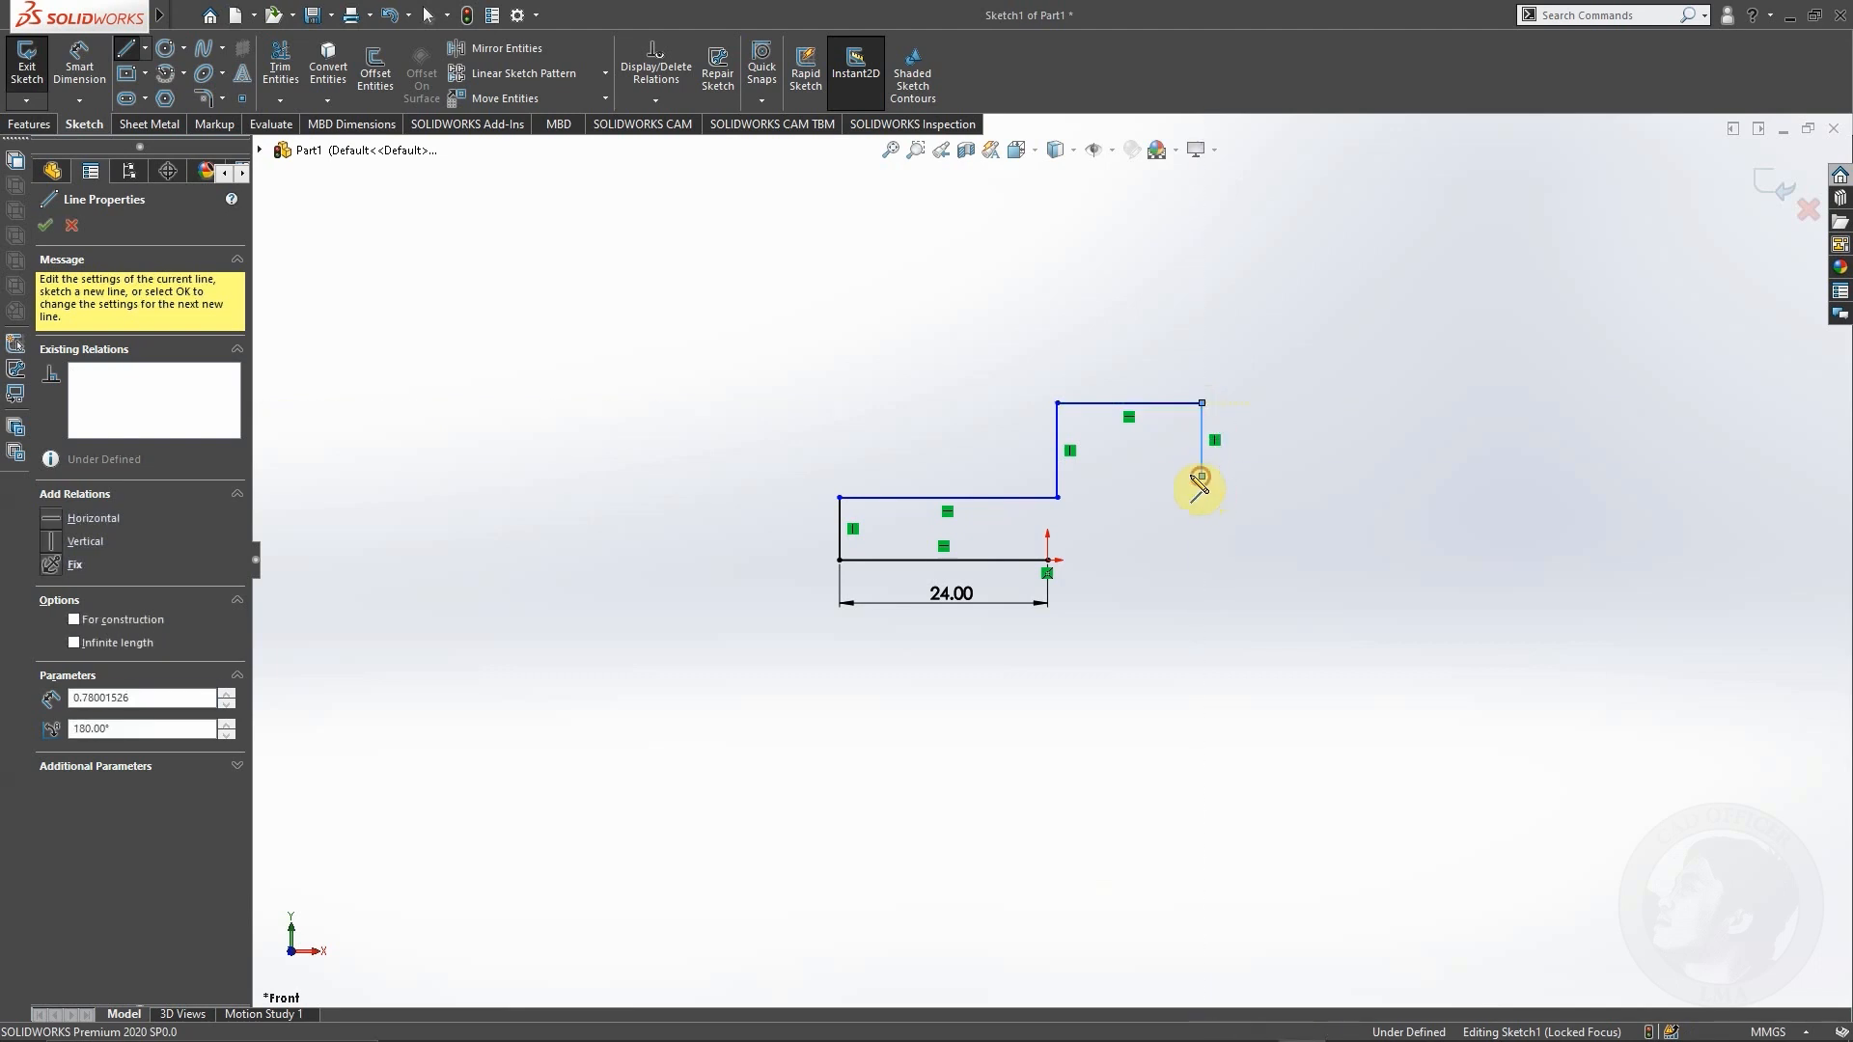
left_click(1176, 439)
left_click(1097, 439)
left_click(1097, 518)
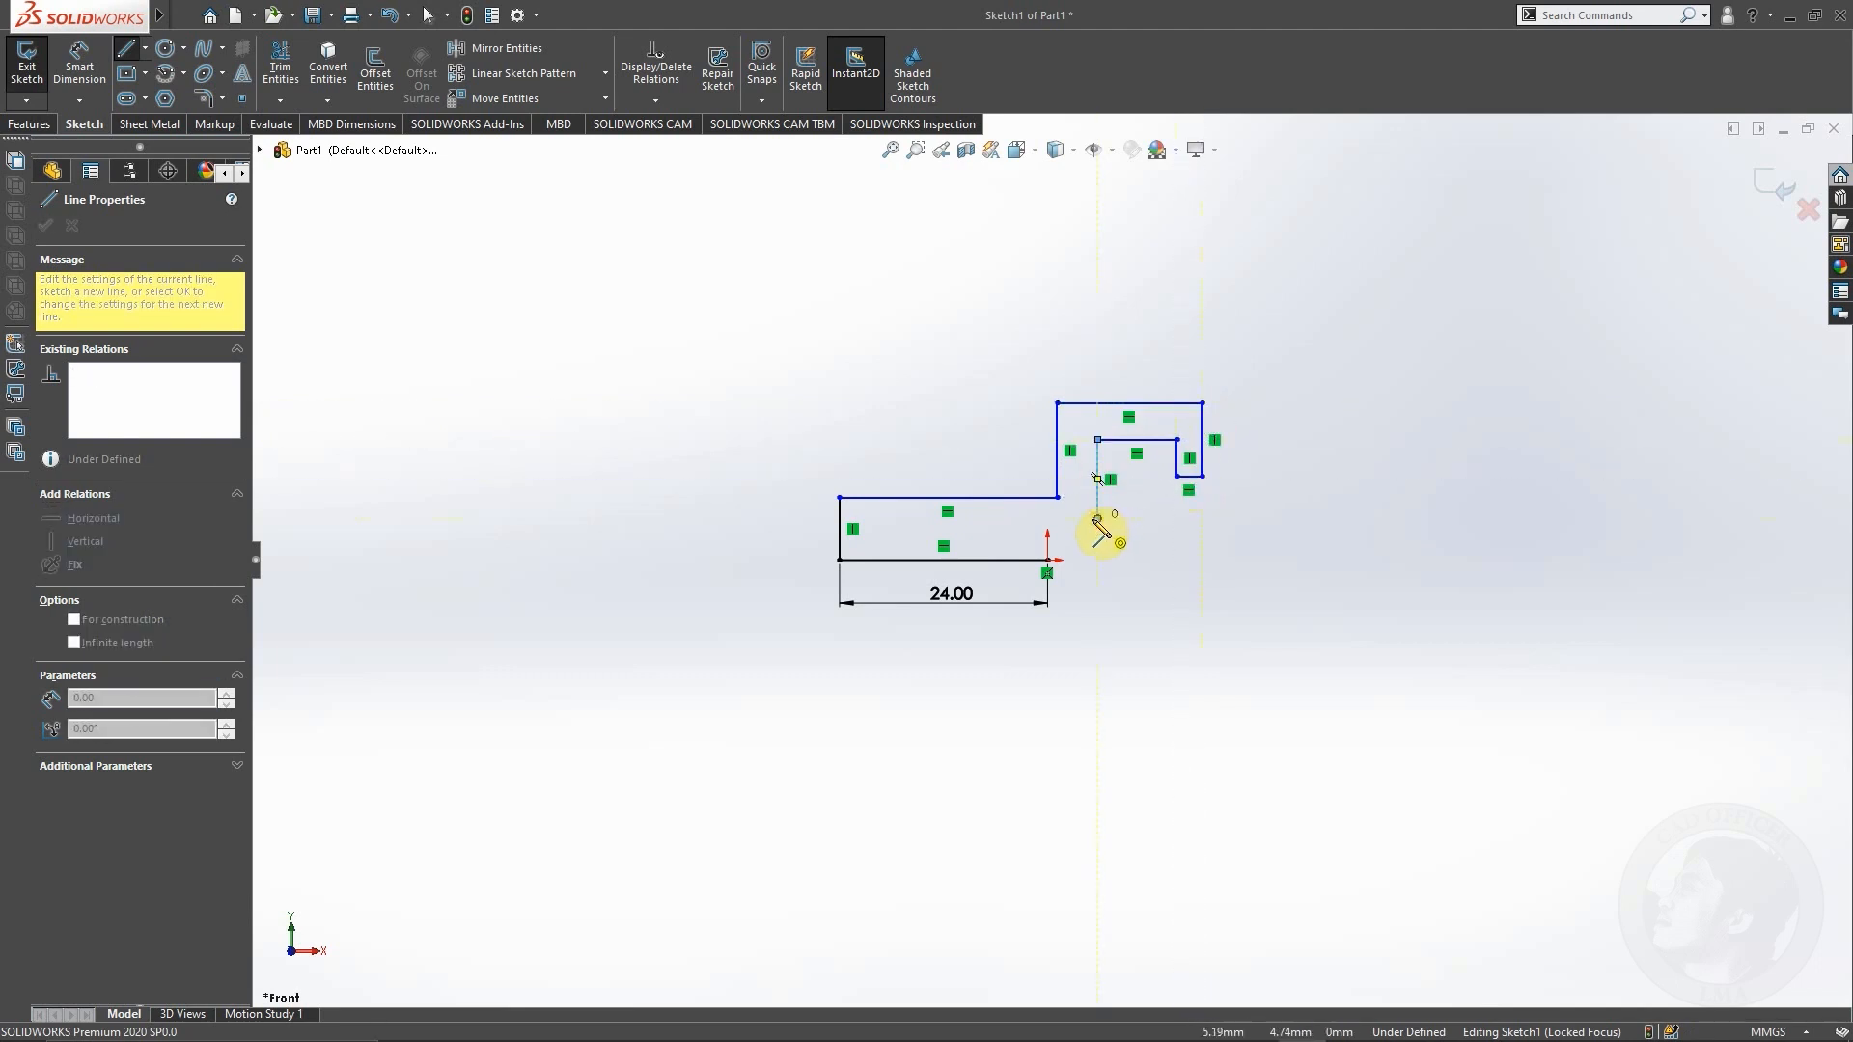
left_click(1048, 560)
key("Escape")
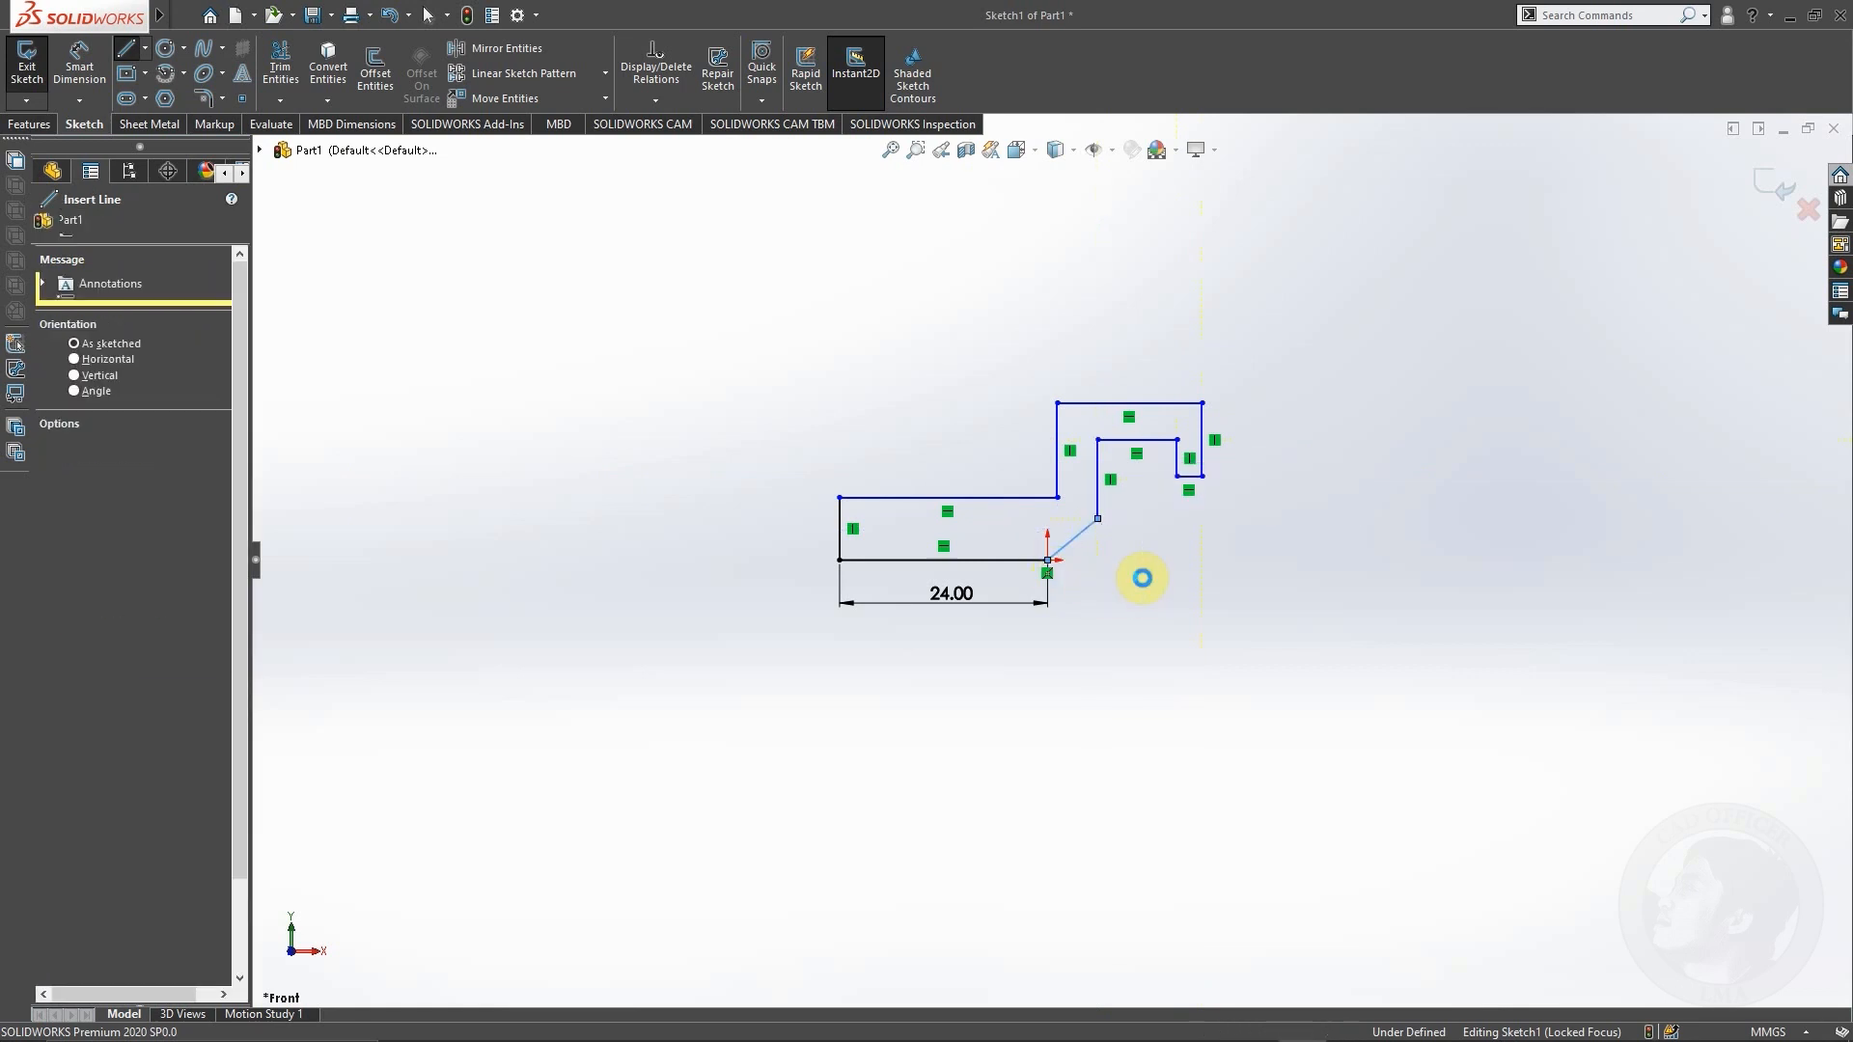
Step: Dimension the upper horizontal edge above the base line as 48 mm
left_click(79, 68)
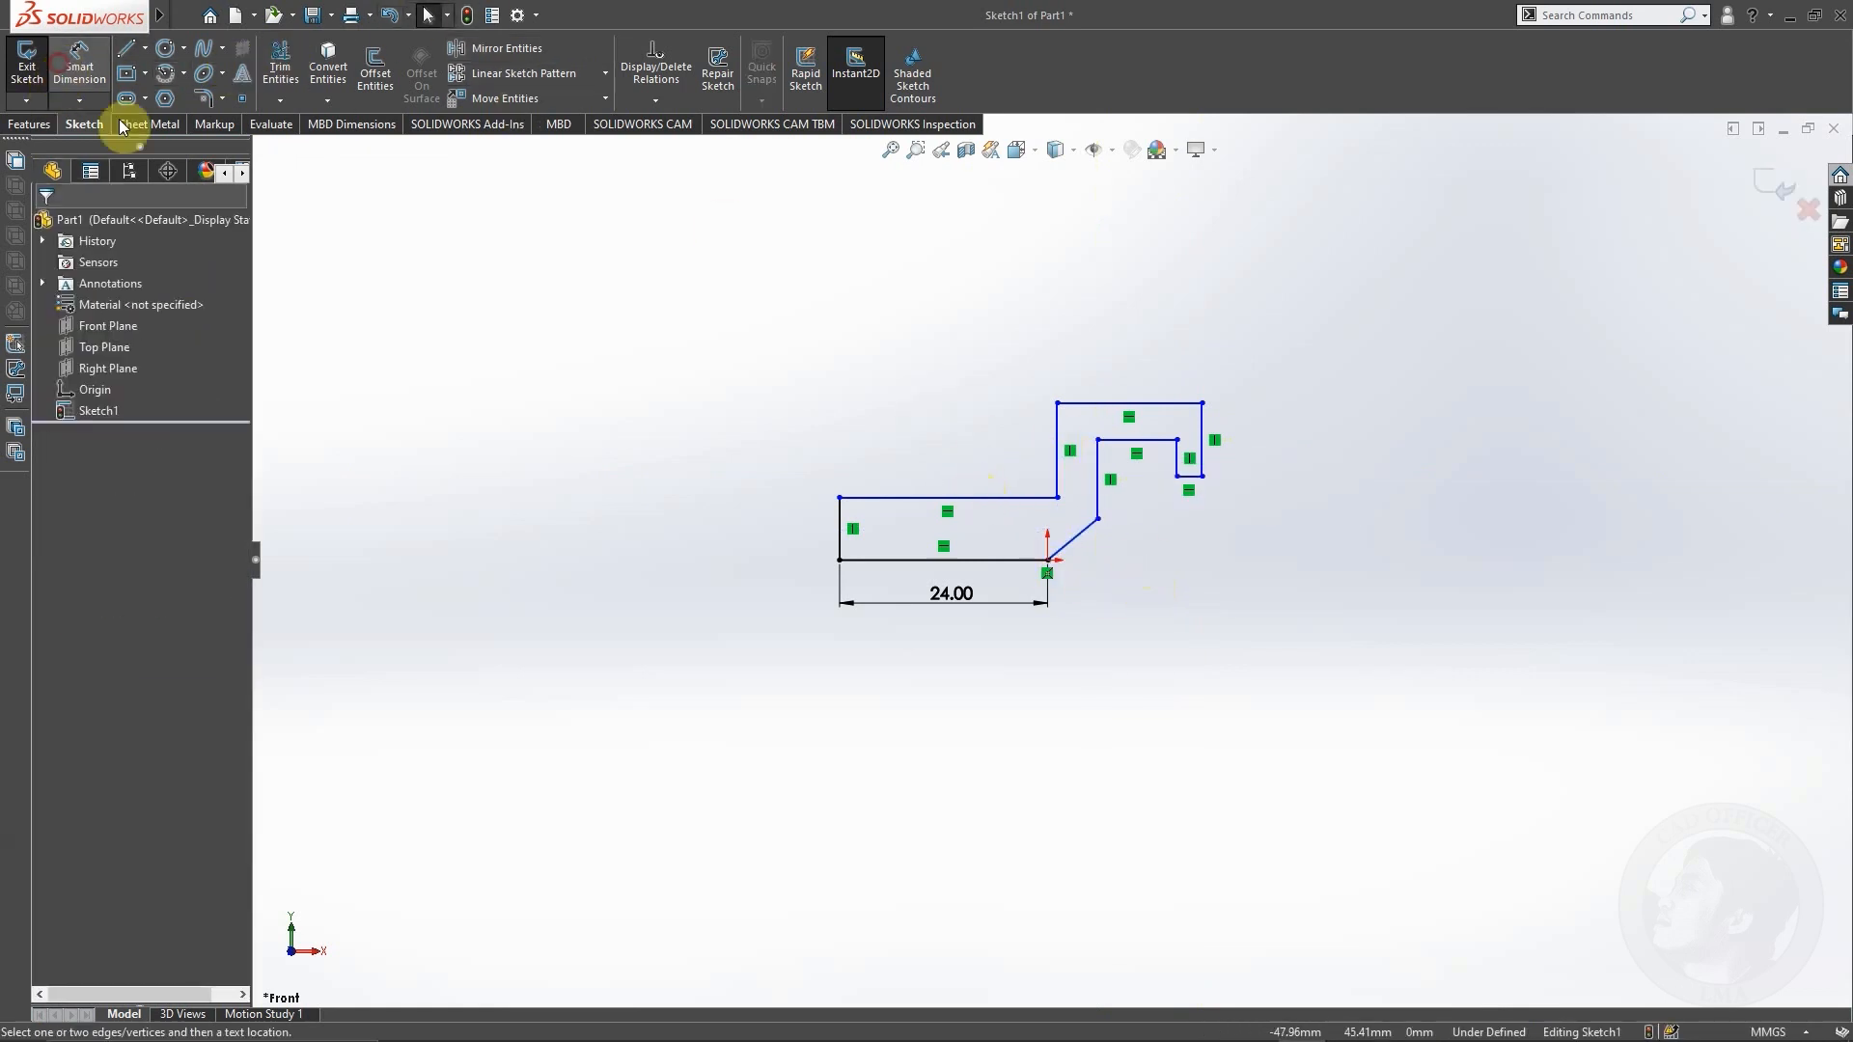
left_click(934, 482)
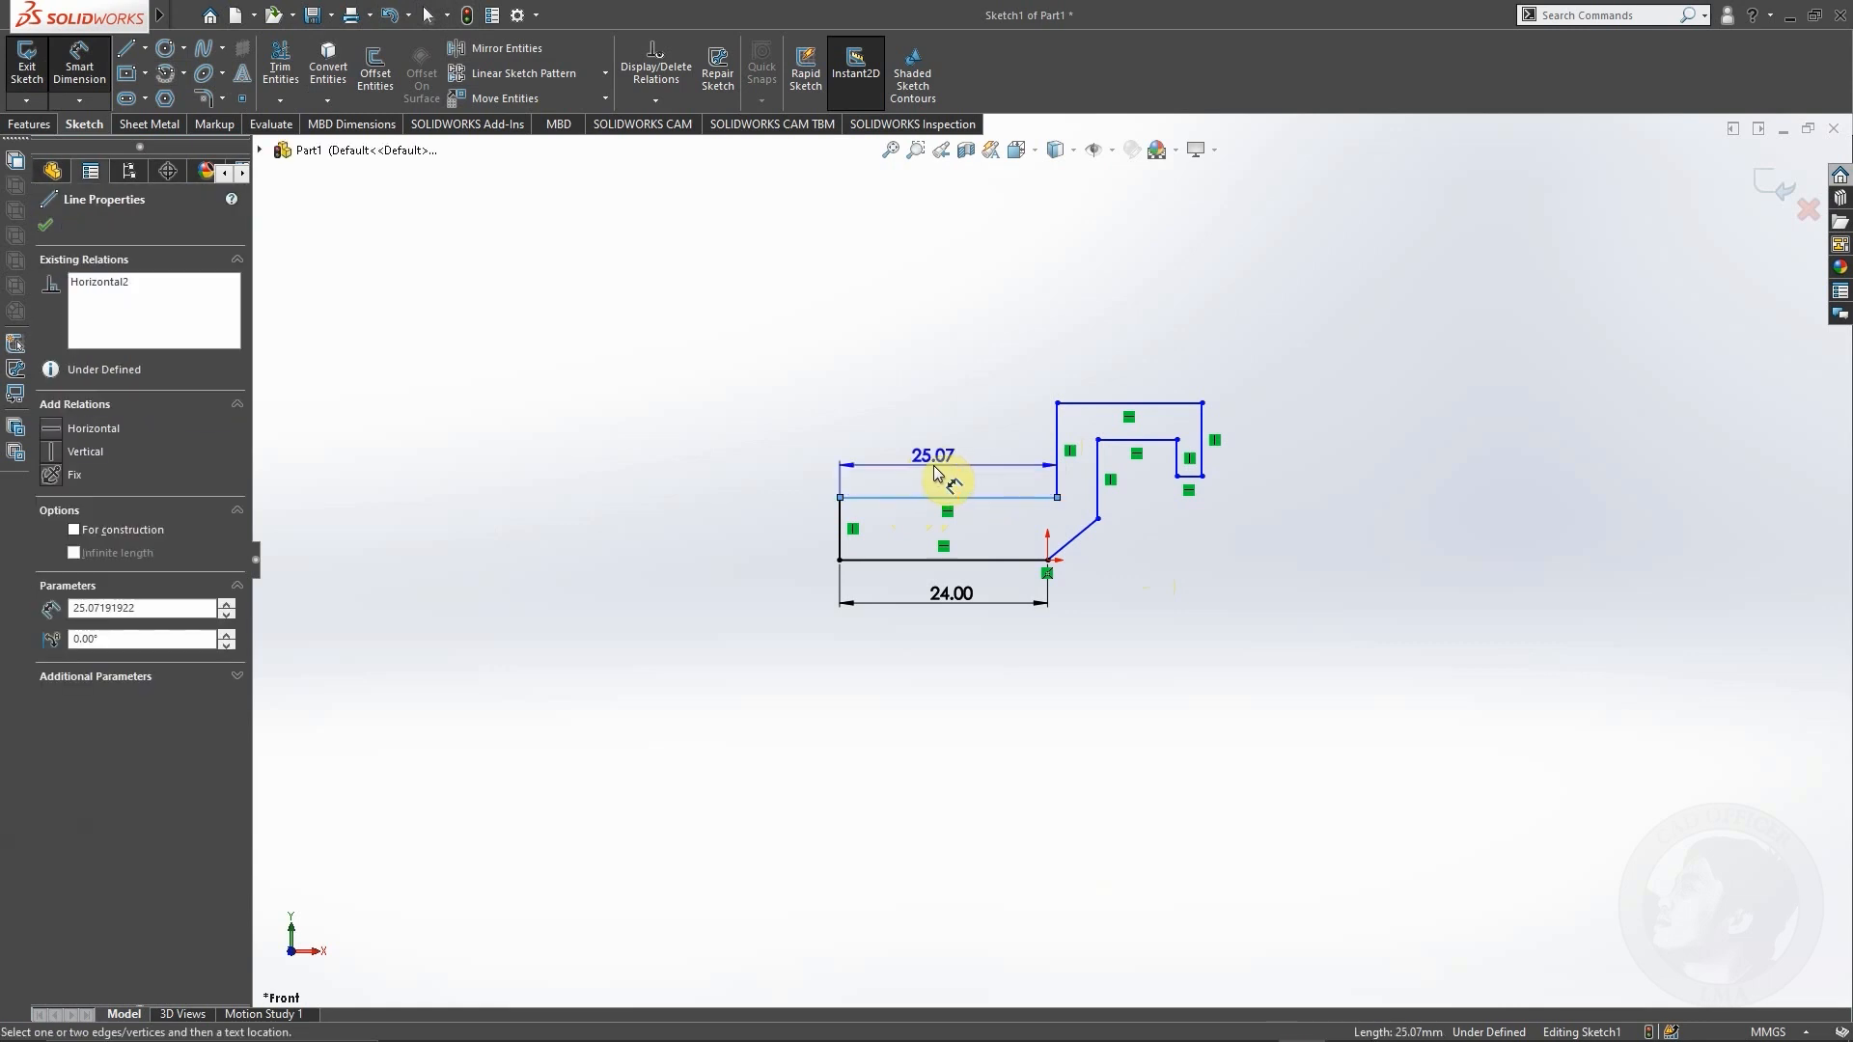
left_click(936, 473)
type("48")
key("Return")
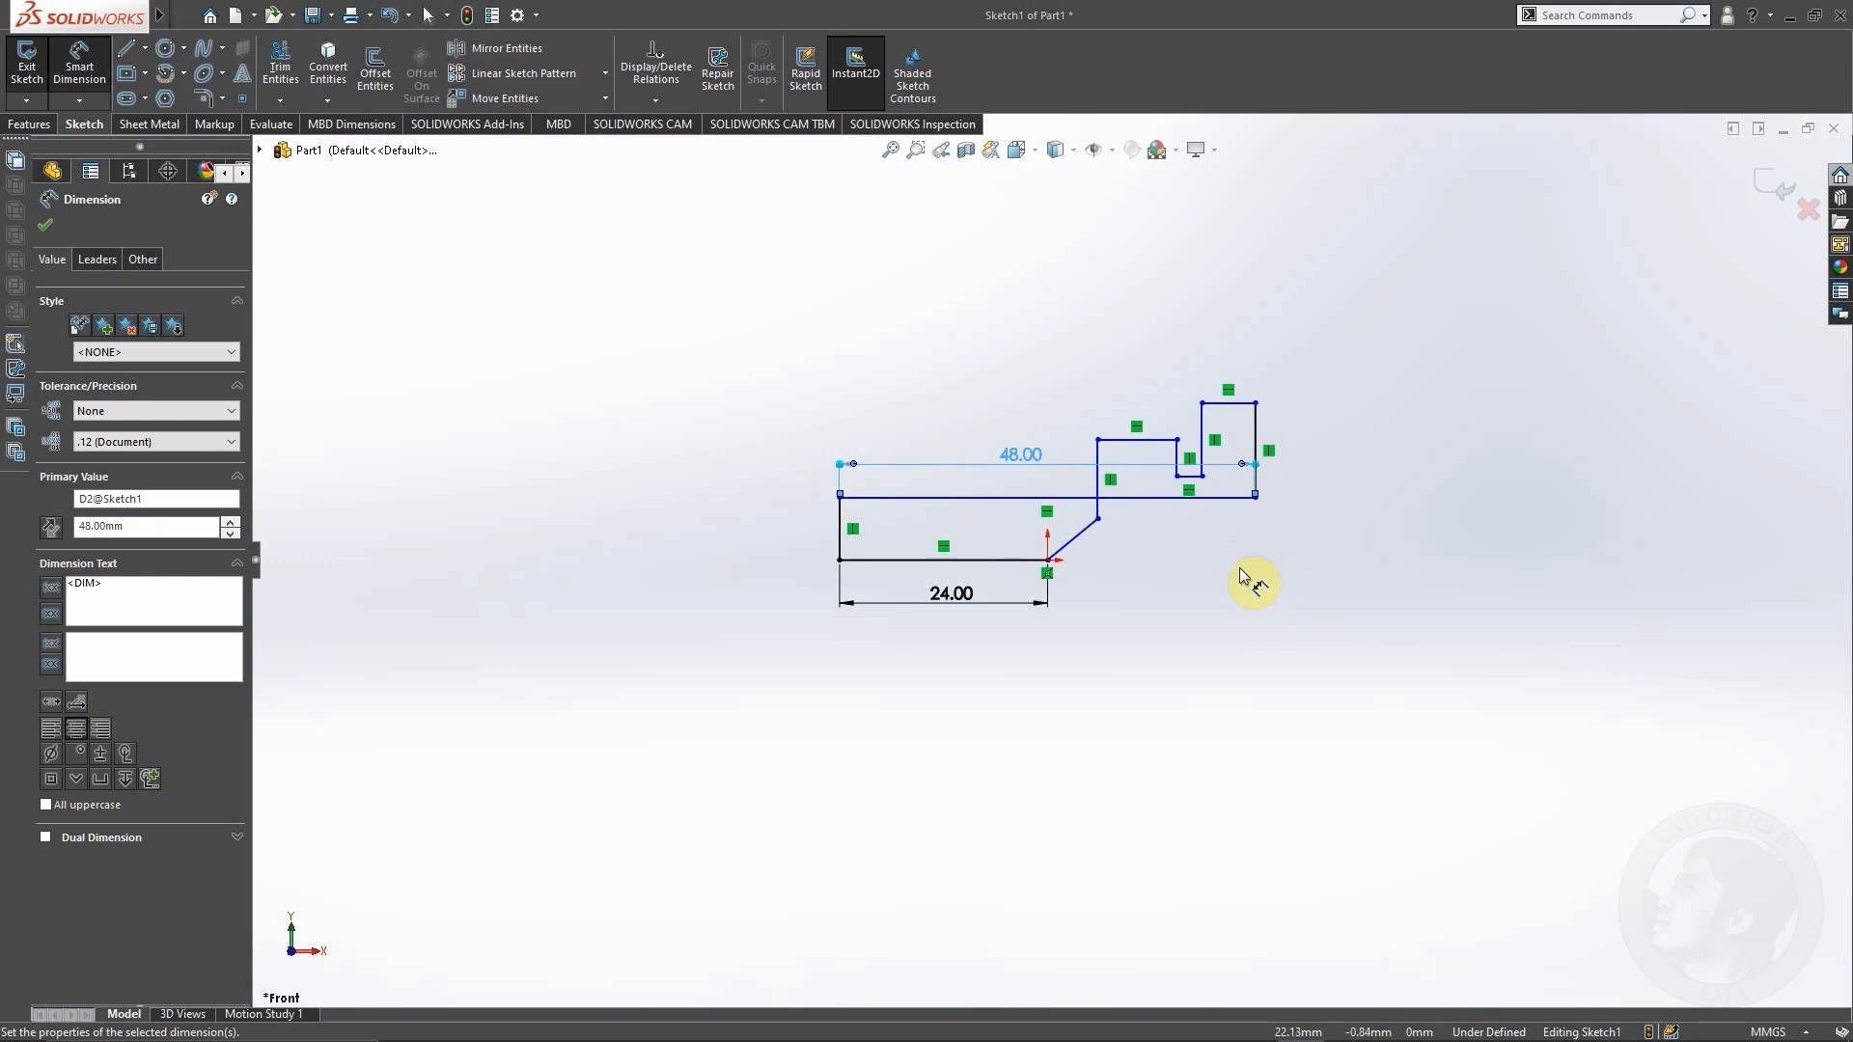
Step: Move the hook's outer and inner vertical lines beyond the end of the 48 mm edge, making the hook's top edge about 26 mm wide
left_click(1095, 483)
key("Escape")
key("Escape")
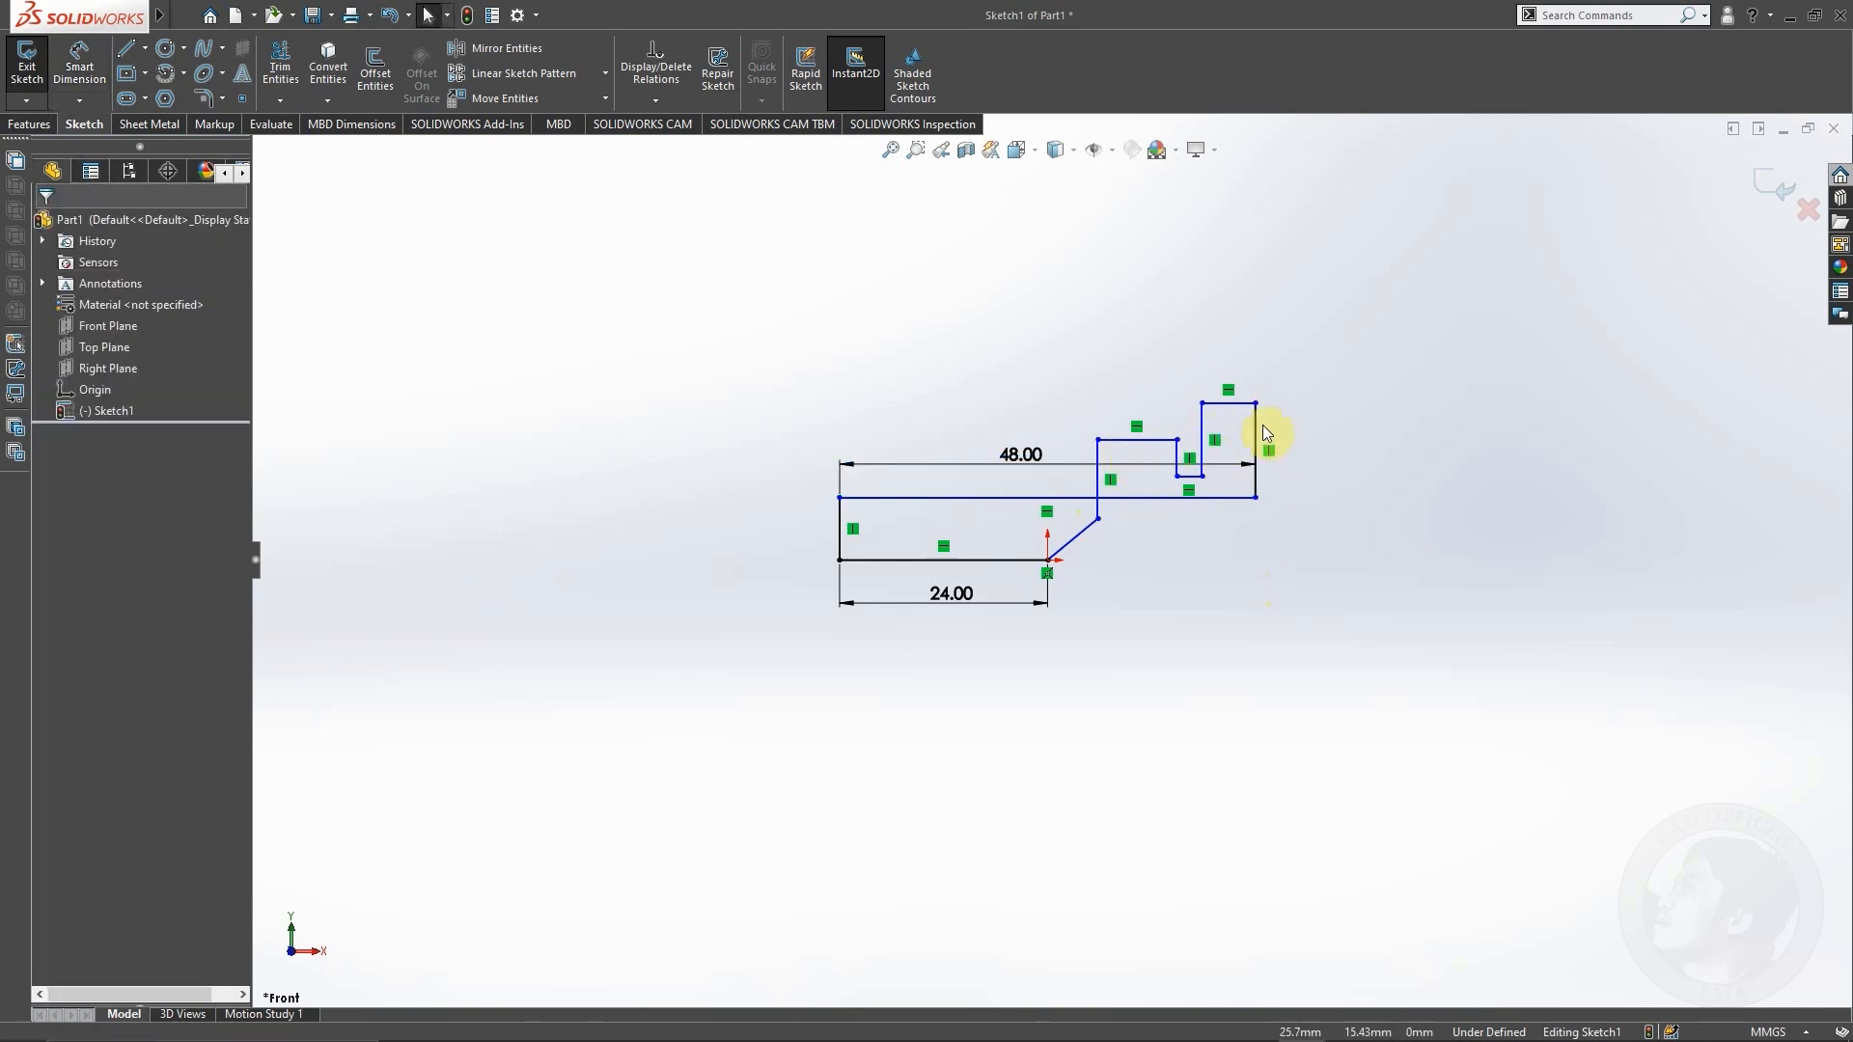
left_click_drag(1213, 437, 1338, 439)
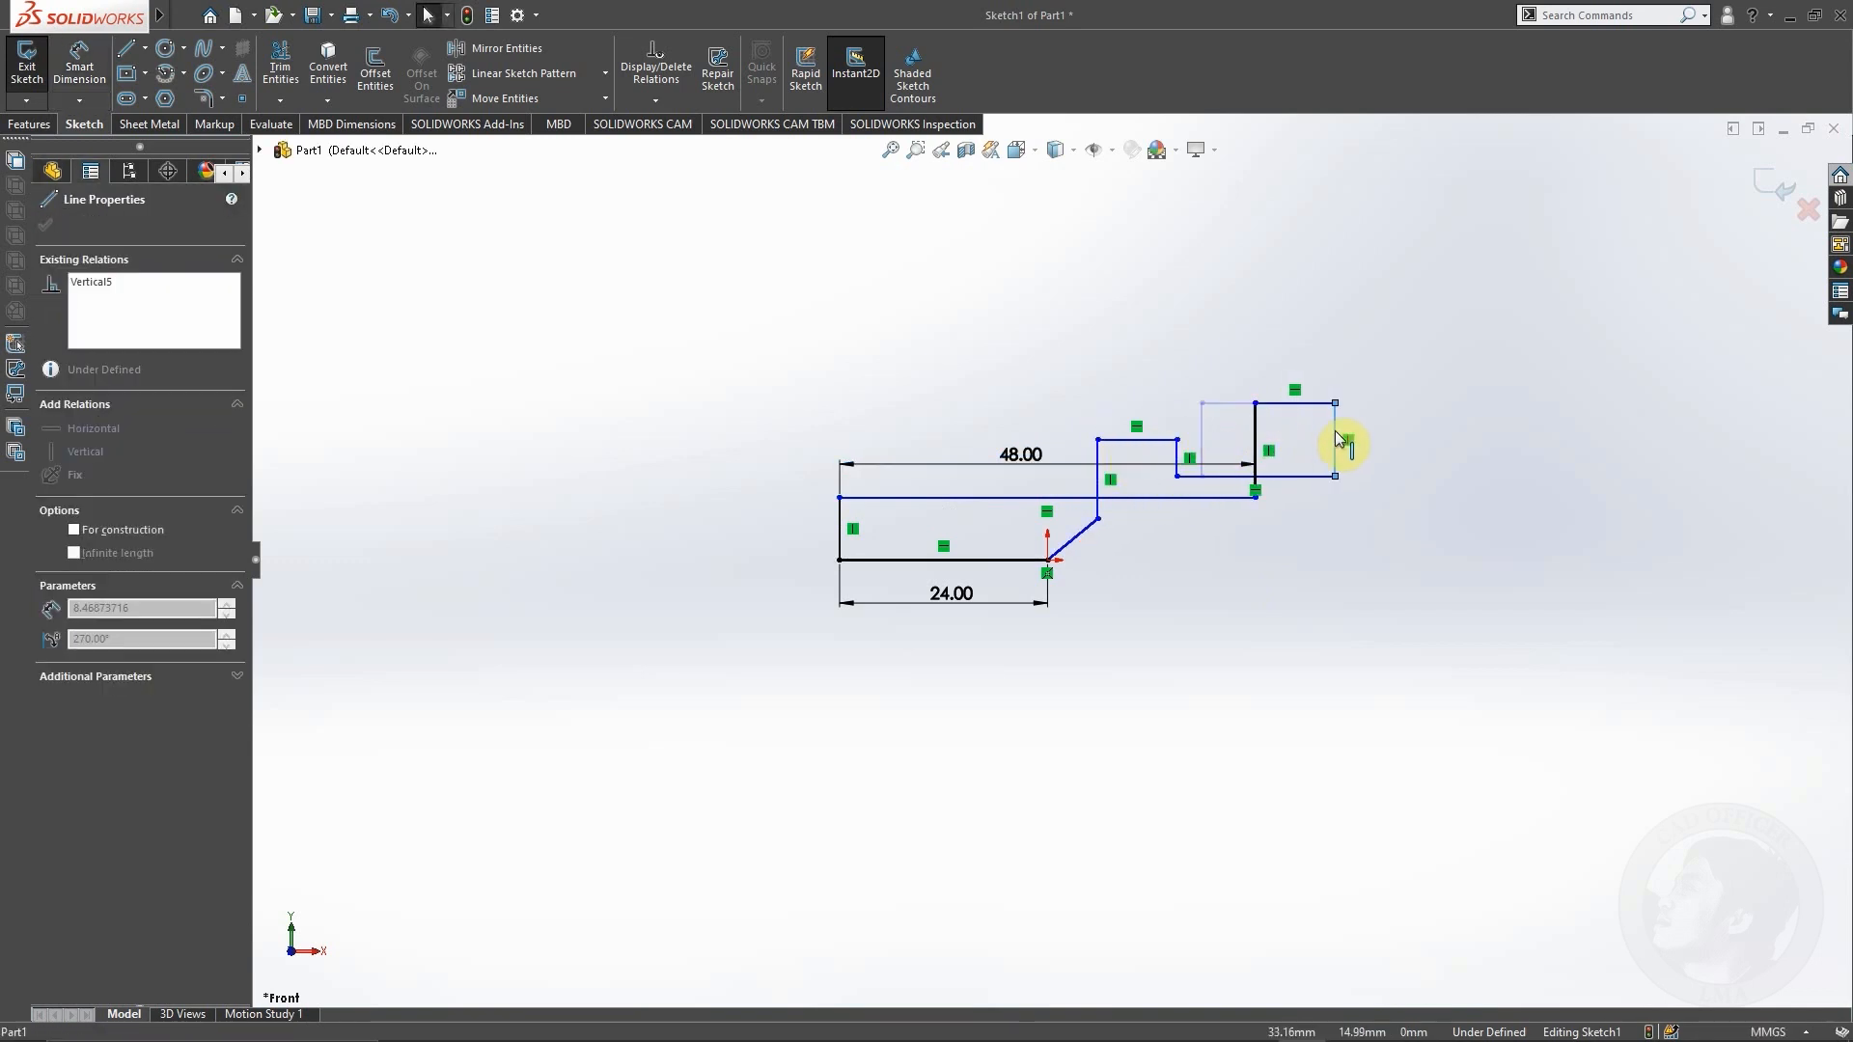
left_click_drag(1178, 459, 1480, 446)
left_click(1336, 442)
left_click_drag(1291, 471, 1369, 463)
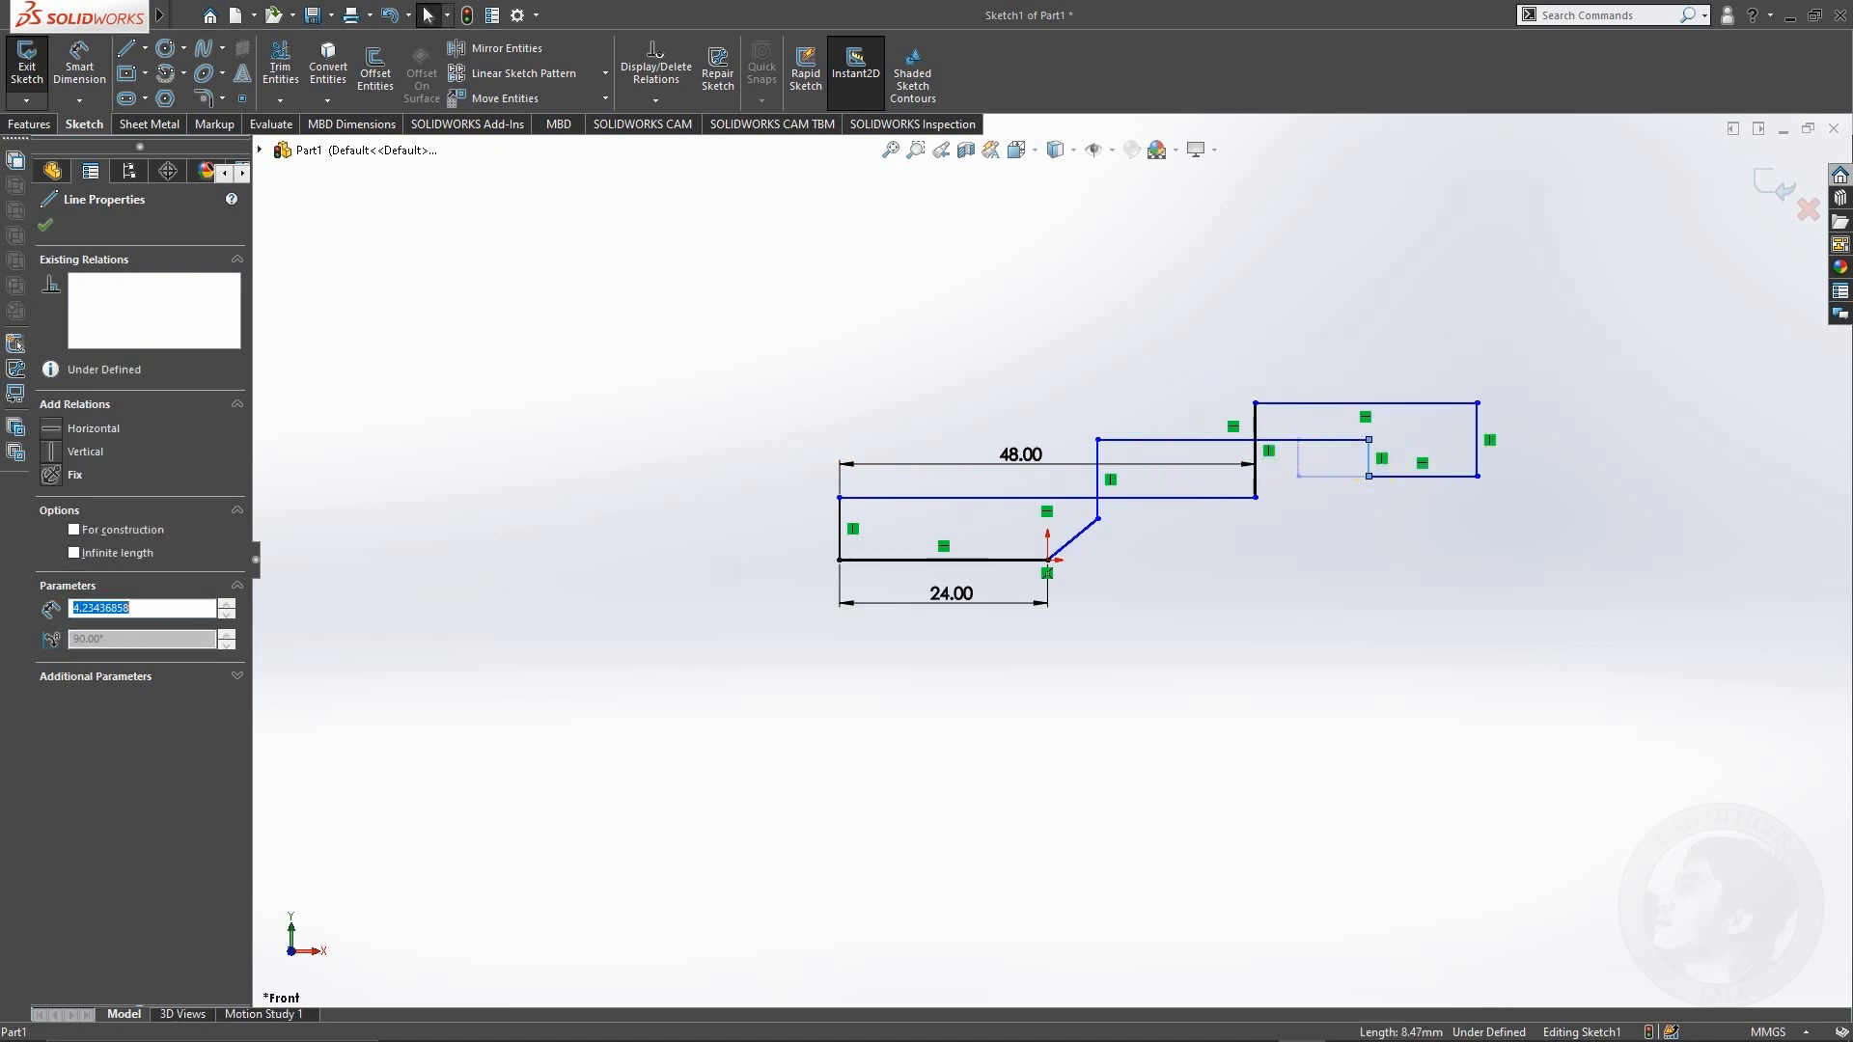
left_click_drag(1101, 463, 1303, 477)
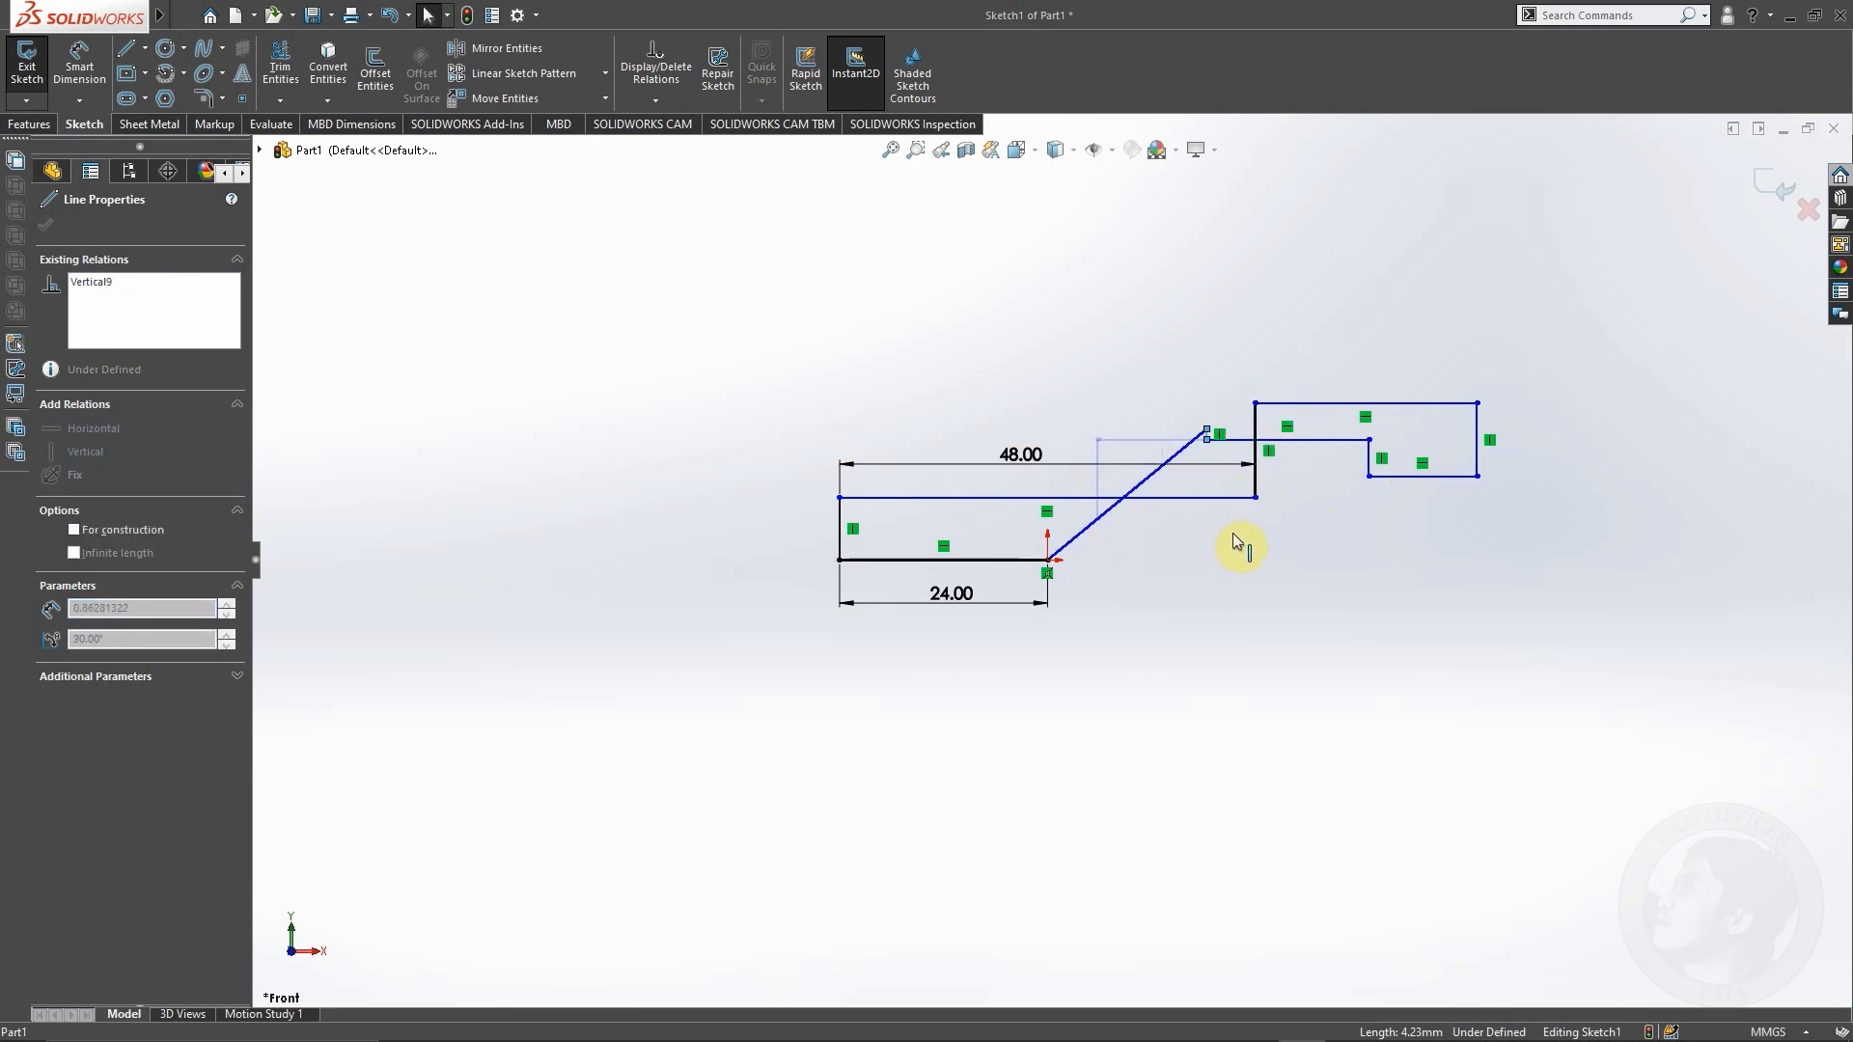
left_click_drag(1322, 538, 1315, 524)
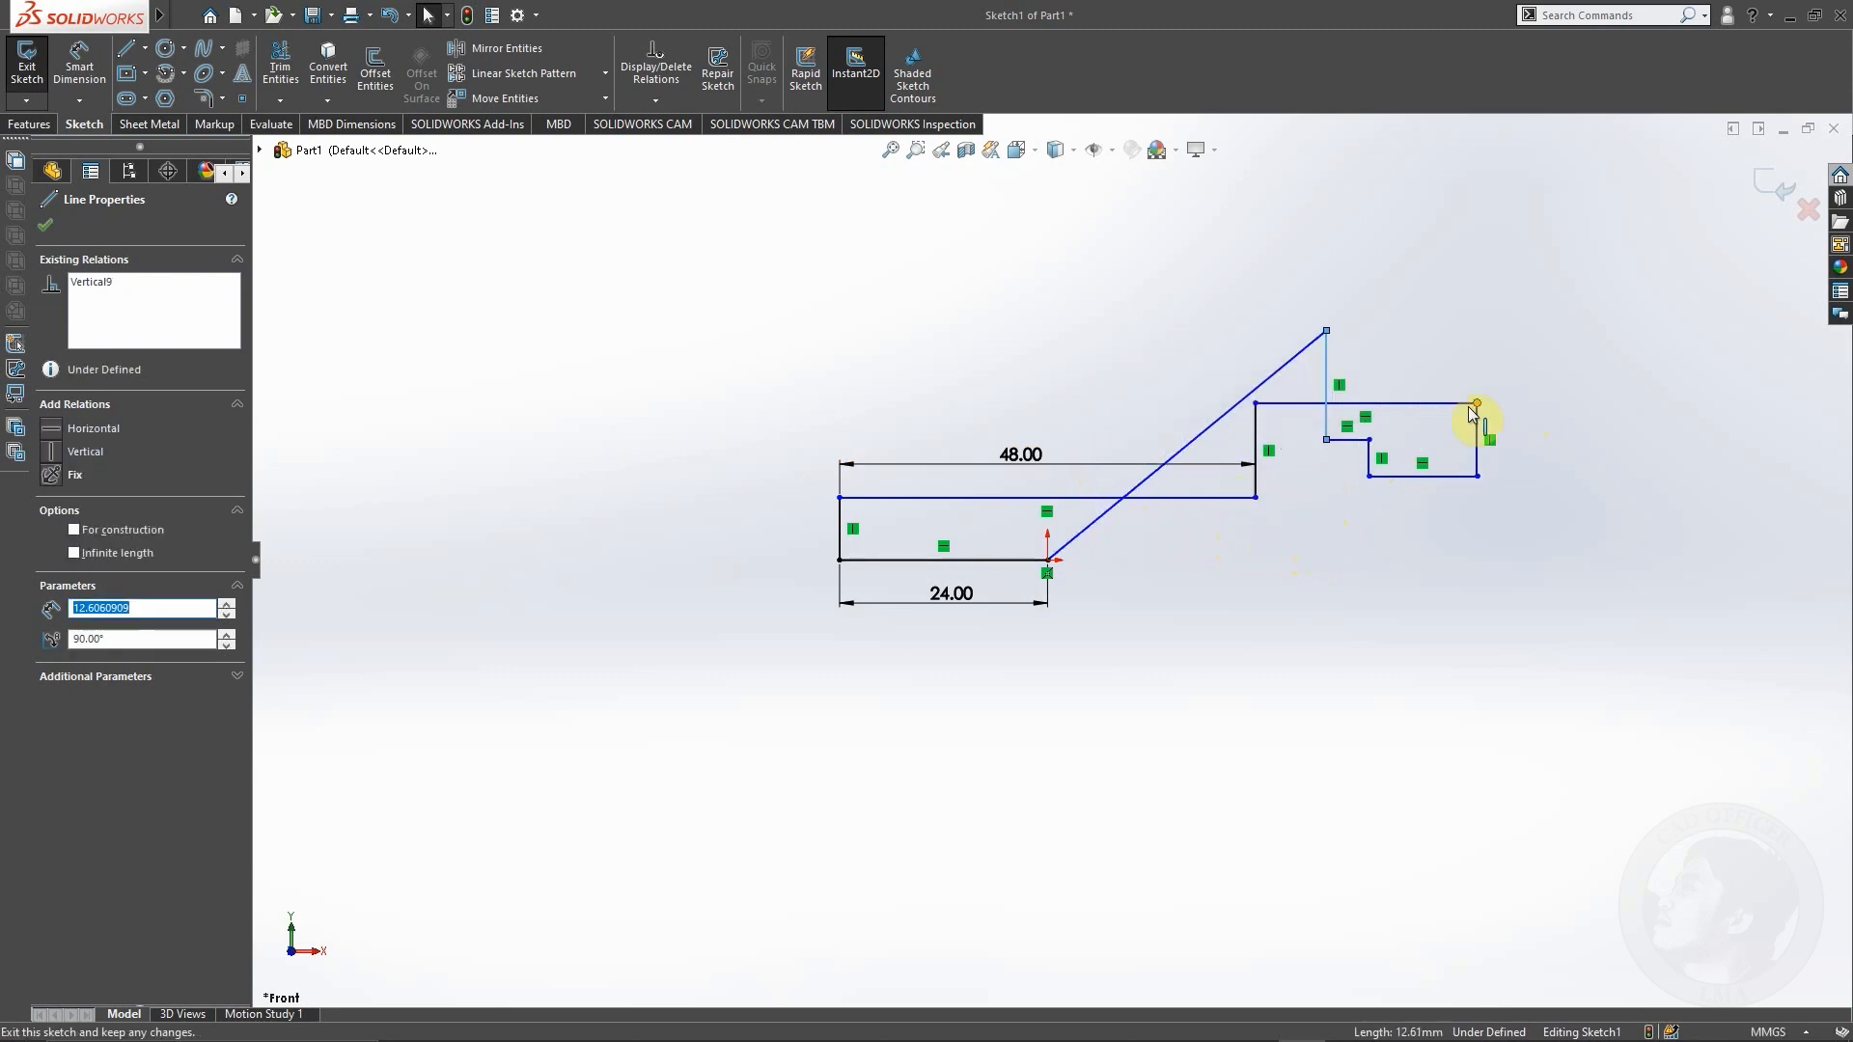
Step: Raise the hook's top edge to about 24 mm above the 48 mm edge and pull the slanted line's upper corner down below the hook
left_click_drag(1432, 327, 1436, 302)
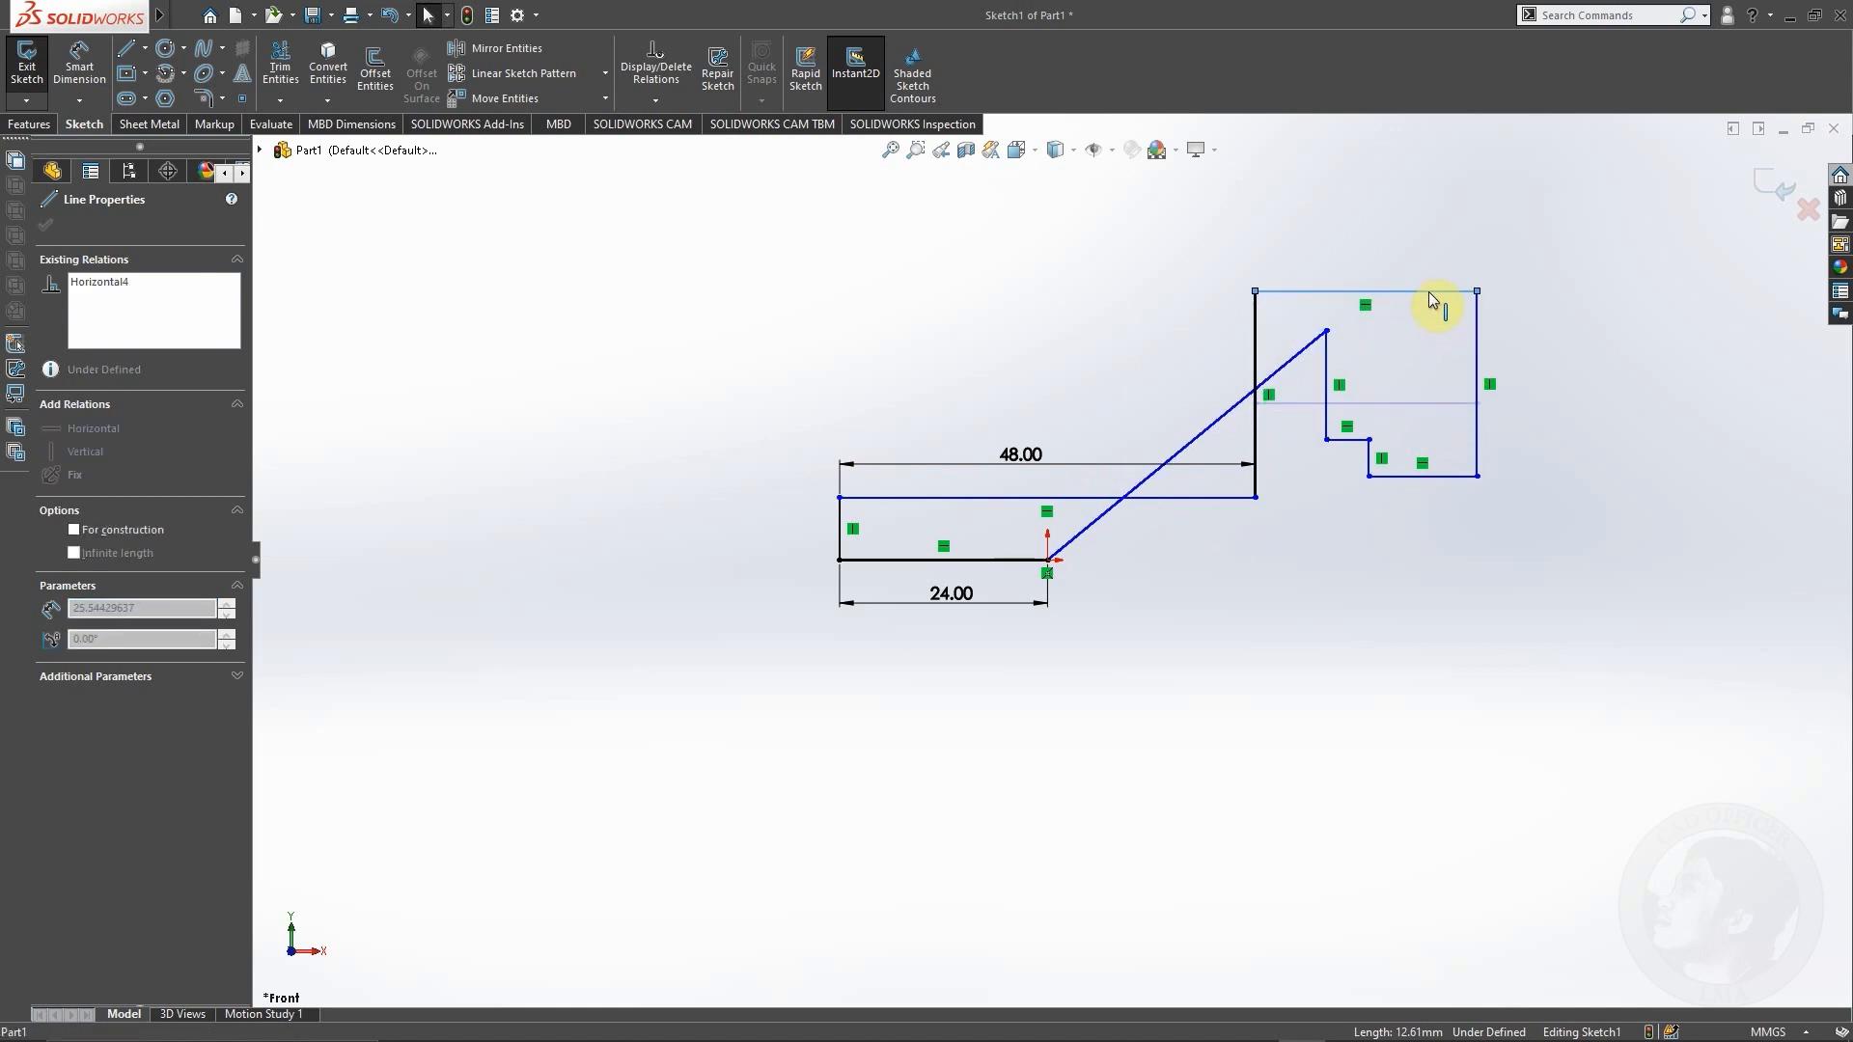
left_click(1374, 514)
left_click_drag(1327, 331, 1319, 529)
left_click(1324, 590)
Step: Check the reference drawing in Photos, return to the sketch and dimension the vertical edge at the base line's free end as 12 mm
key("alt+Tab")
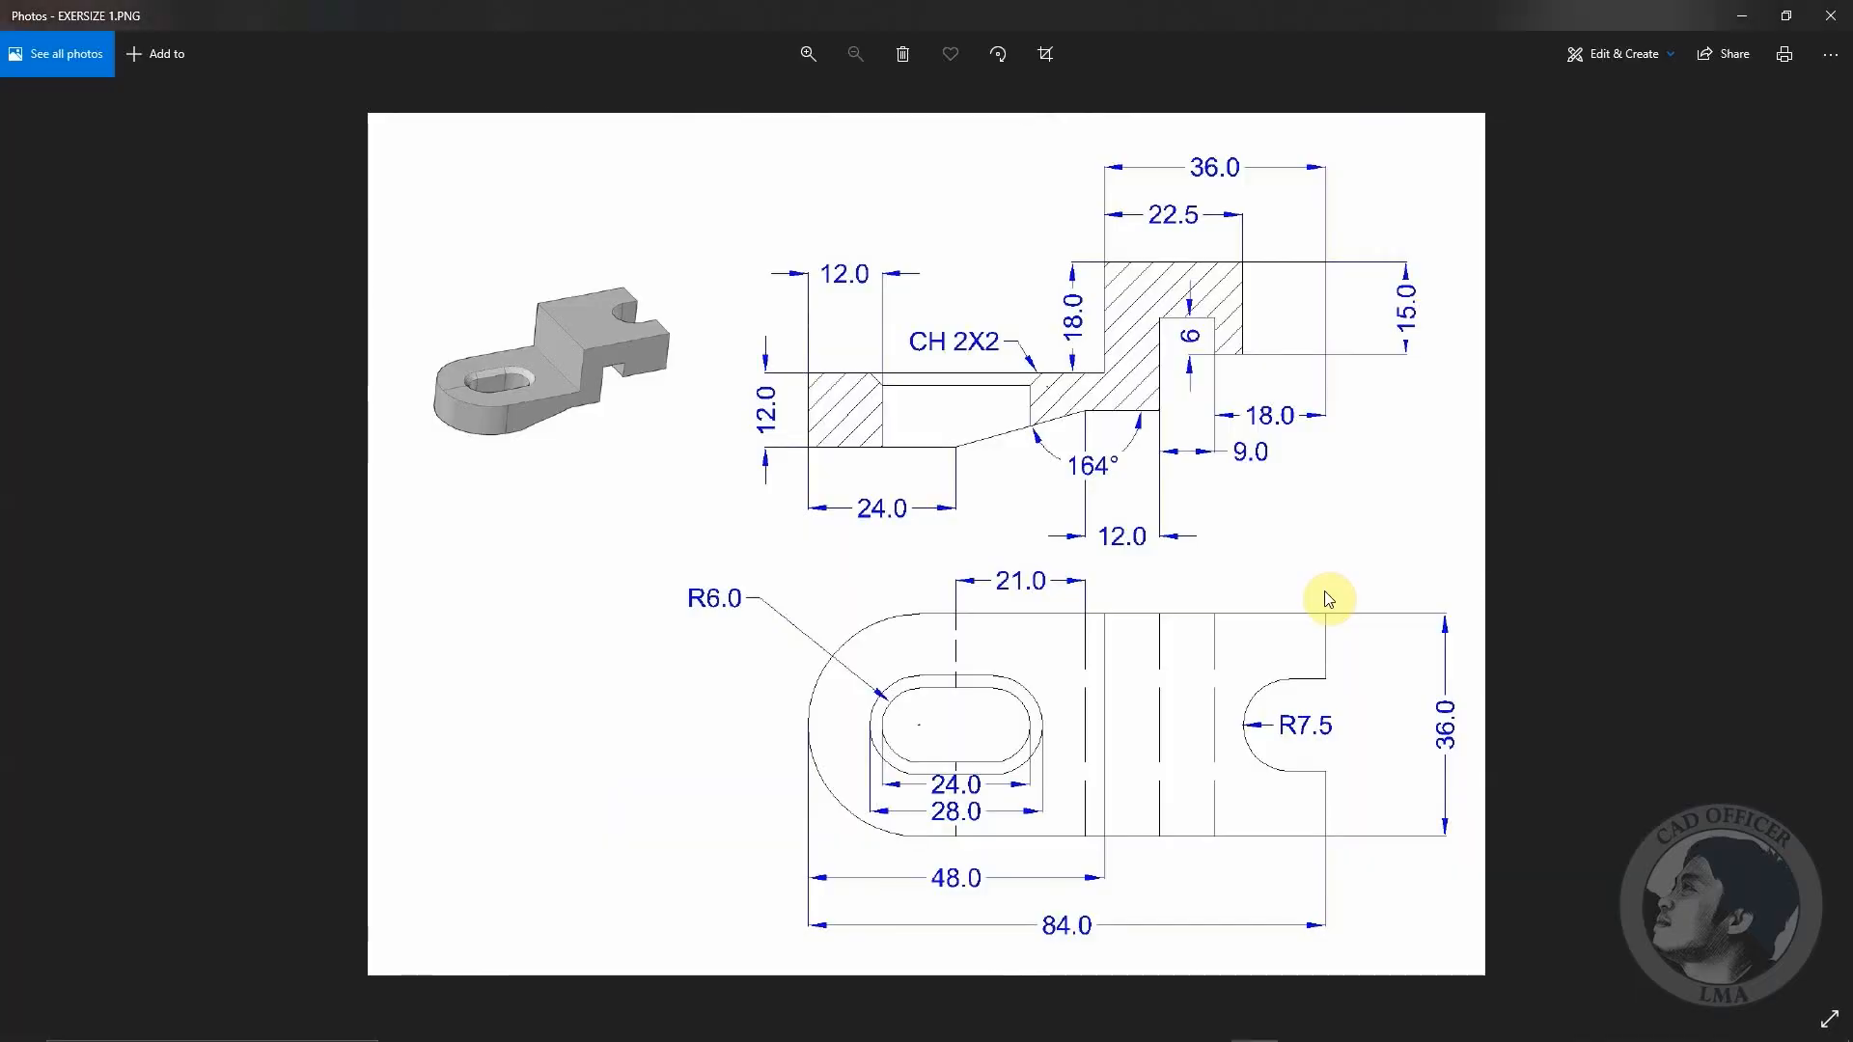
key("alt+Tab")
left_click(81, 66)
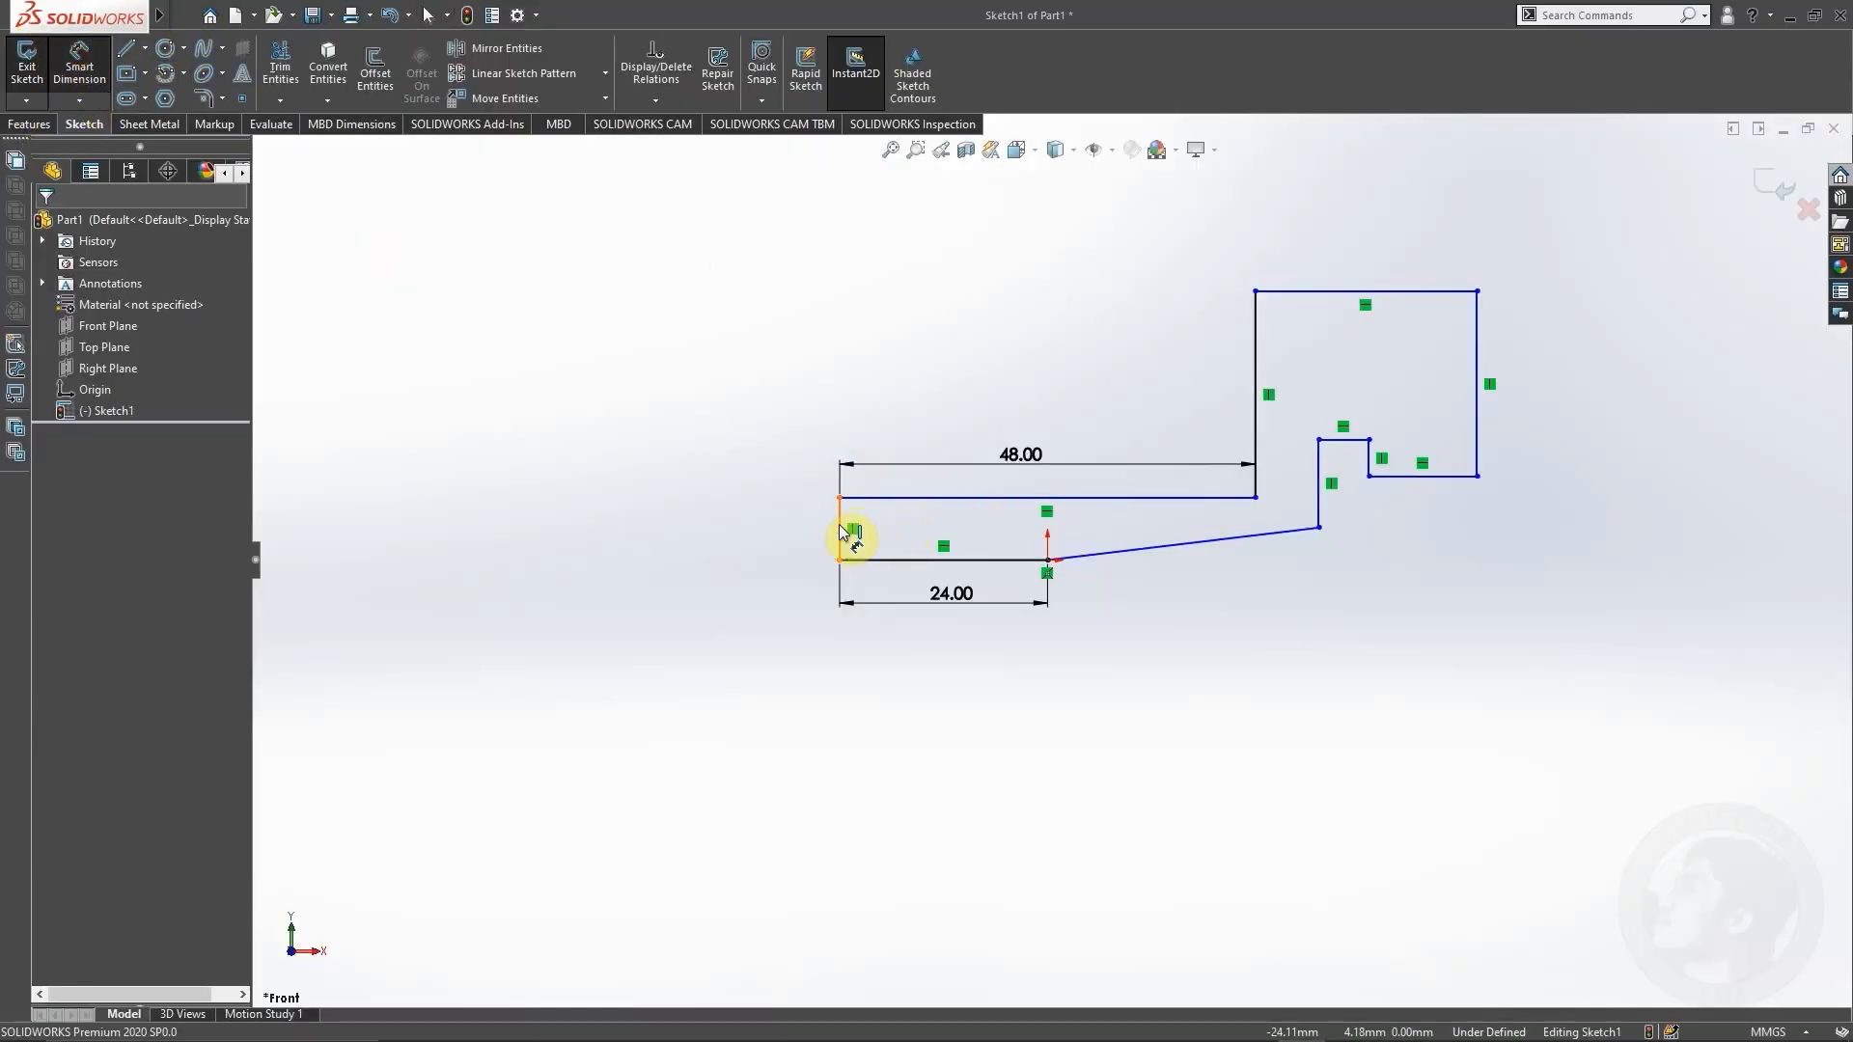
left_click(782, 533)
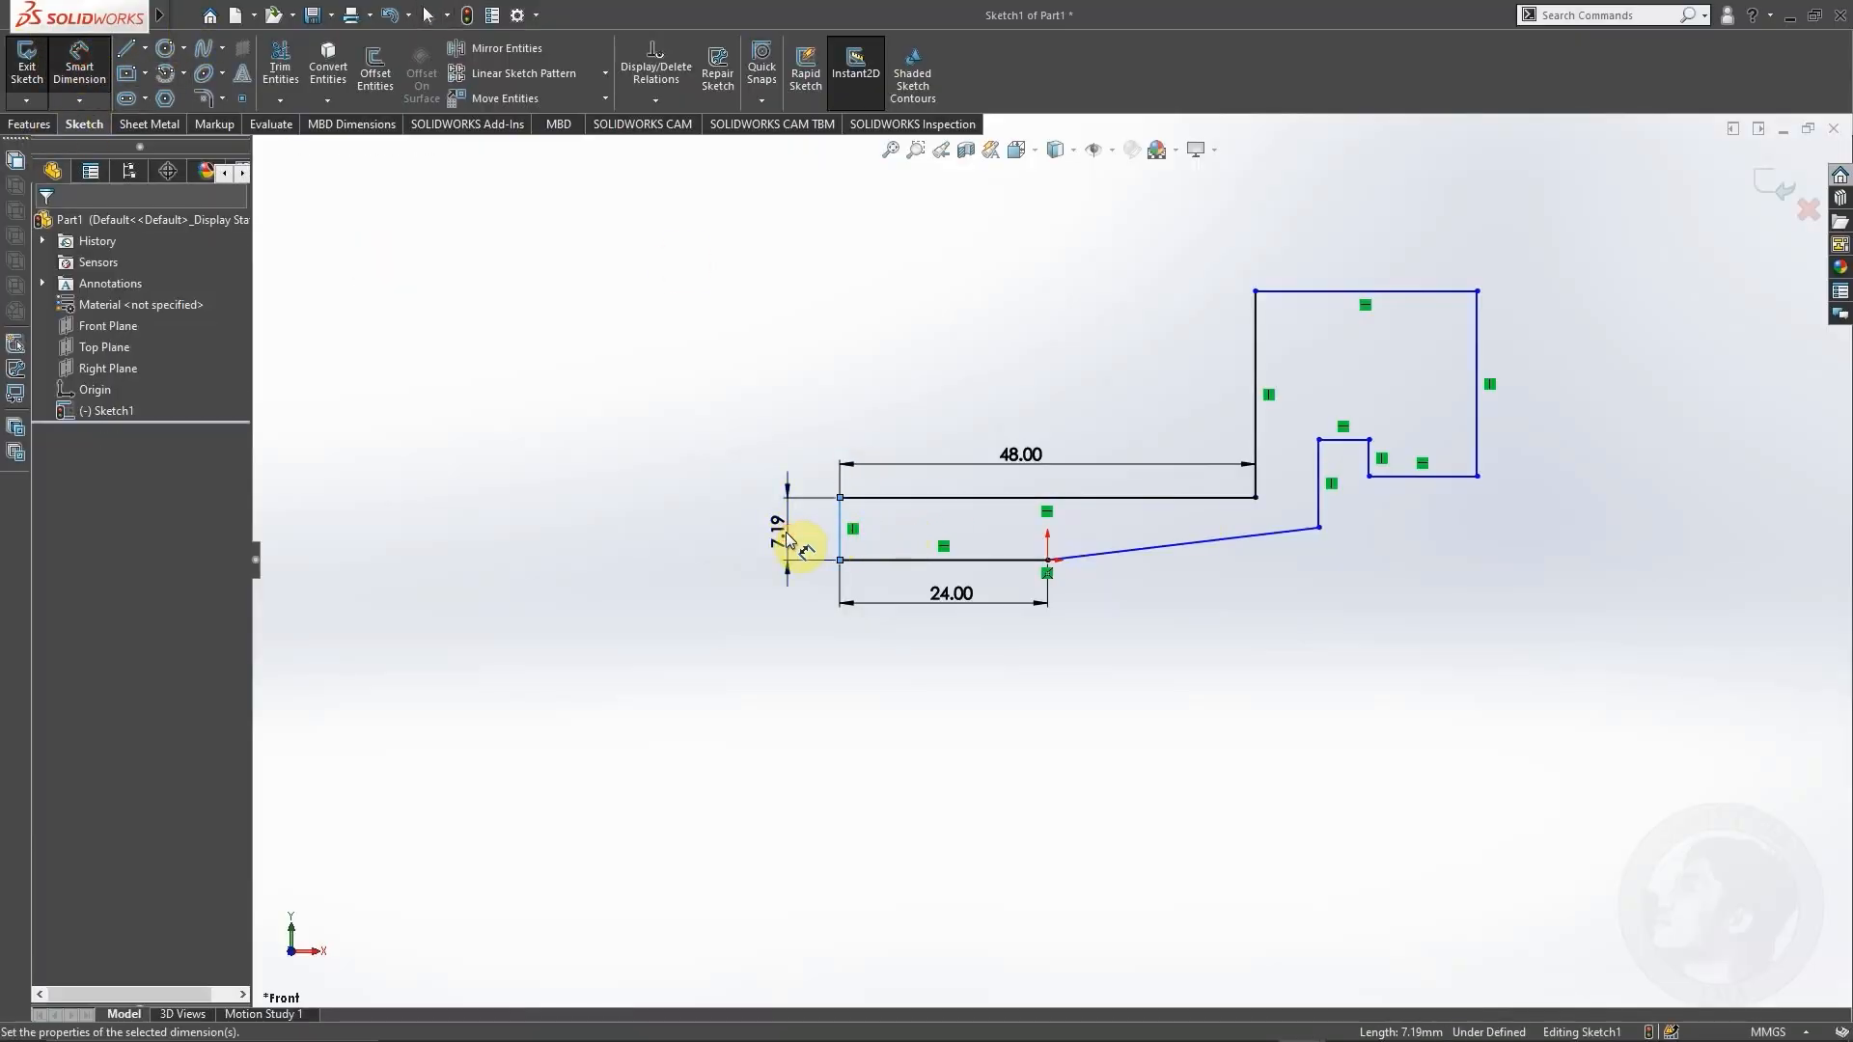
left_click(787, 539)
type("12")
key("Return")
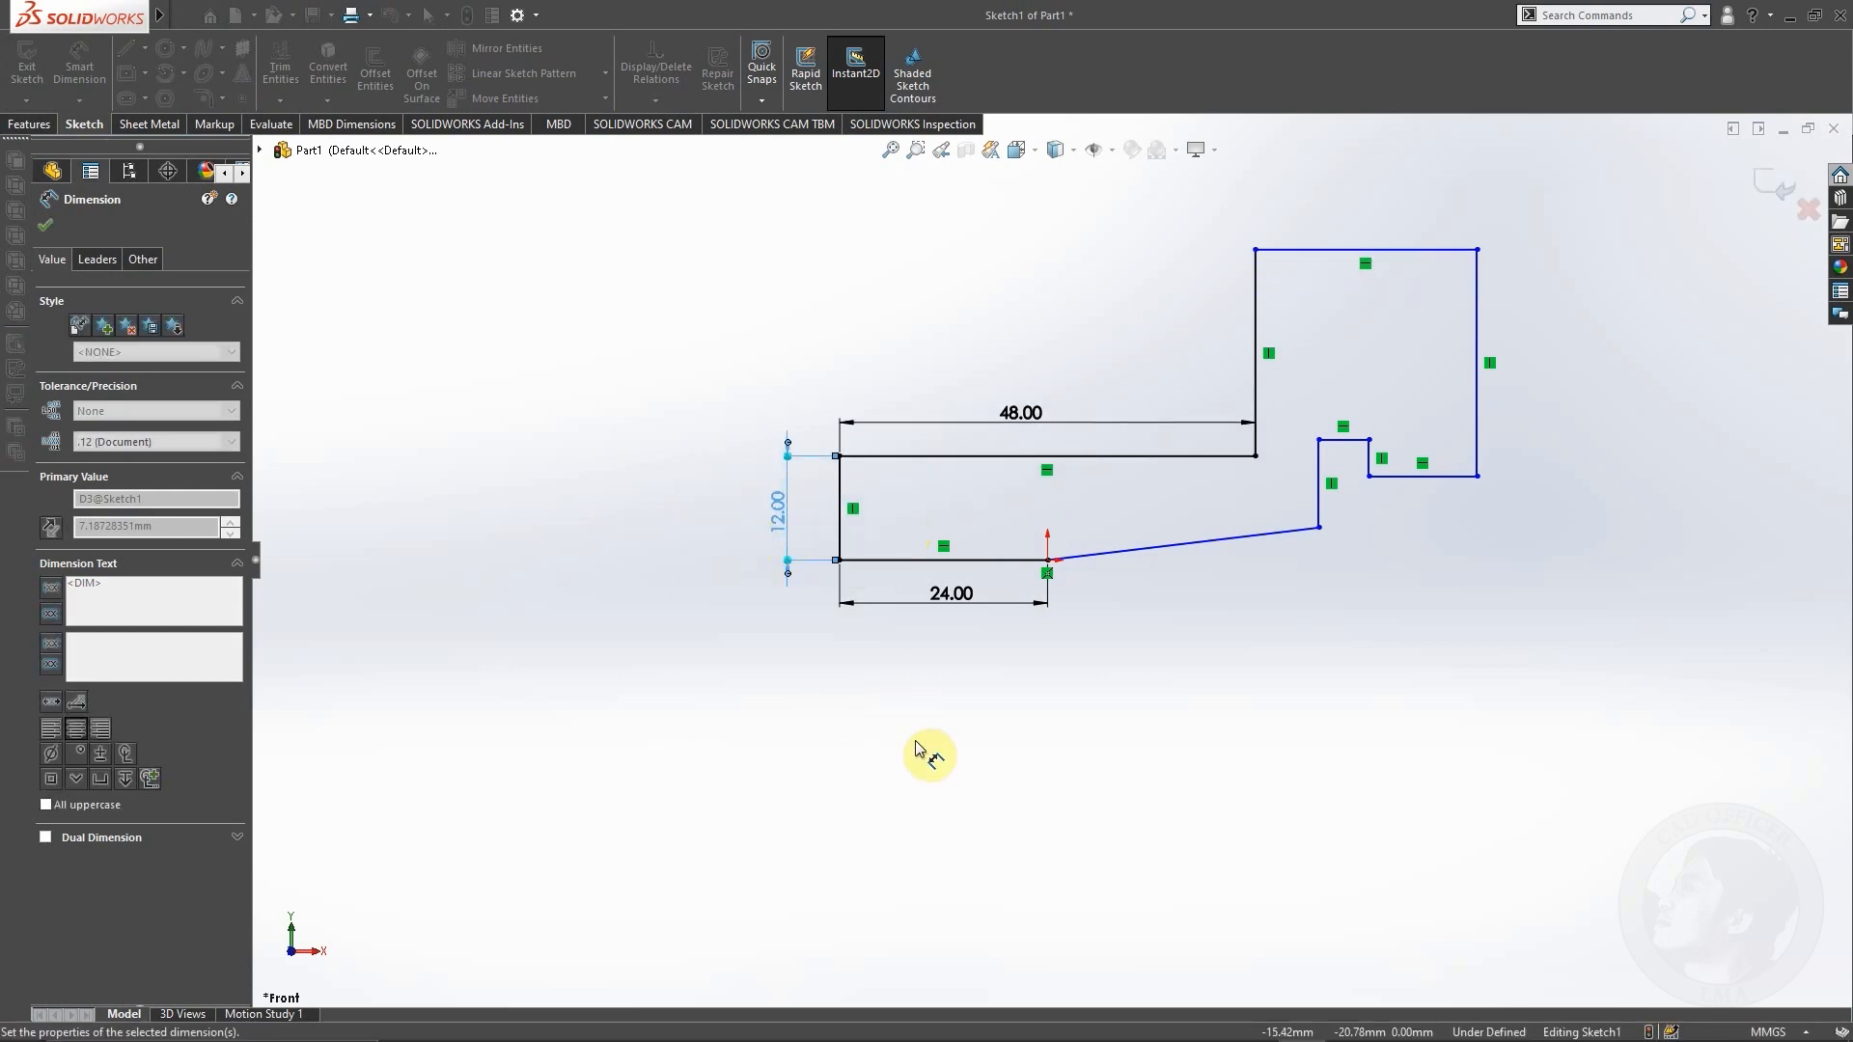
Step: Dimension the vertical step edge between the 48 mm edge and the raised block's top as 18 mm
left_click(1337, 613)
left_click(1196, 349)
left_click(1206, 352)
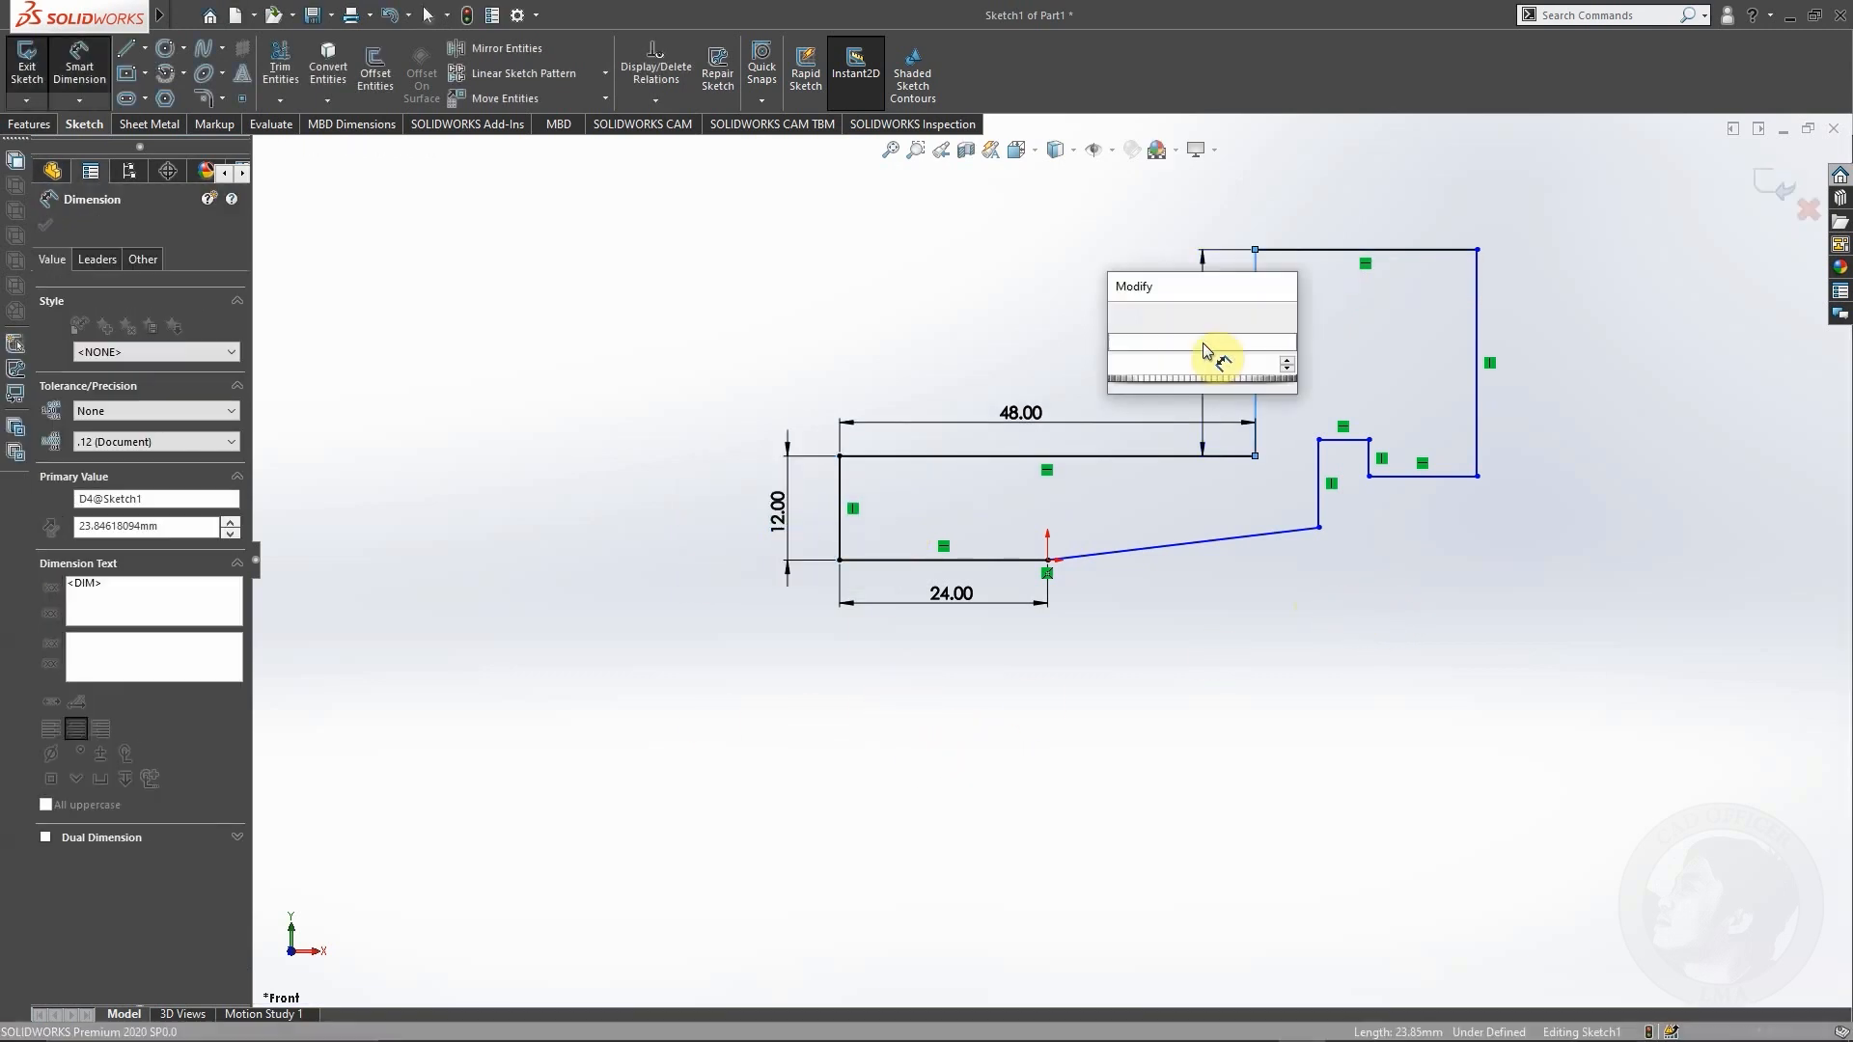
type("18")
key("Return")
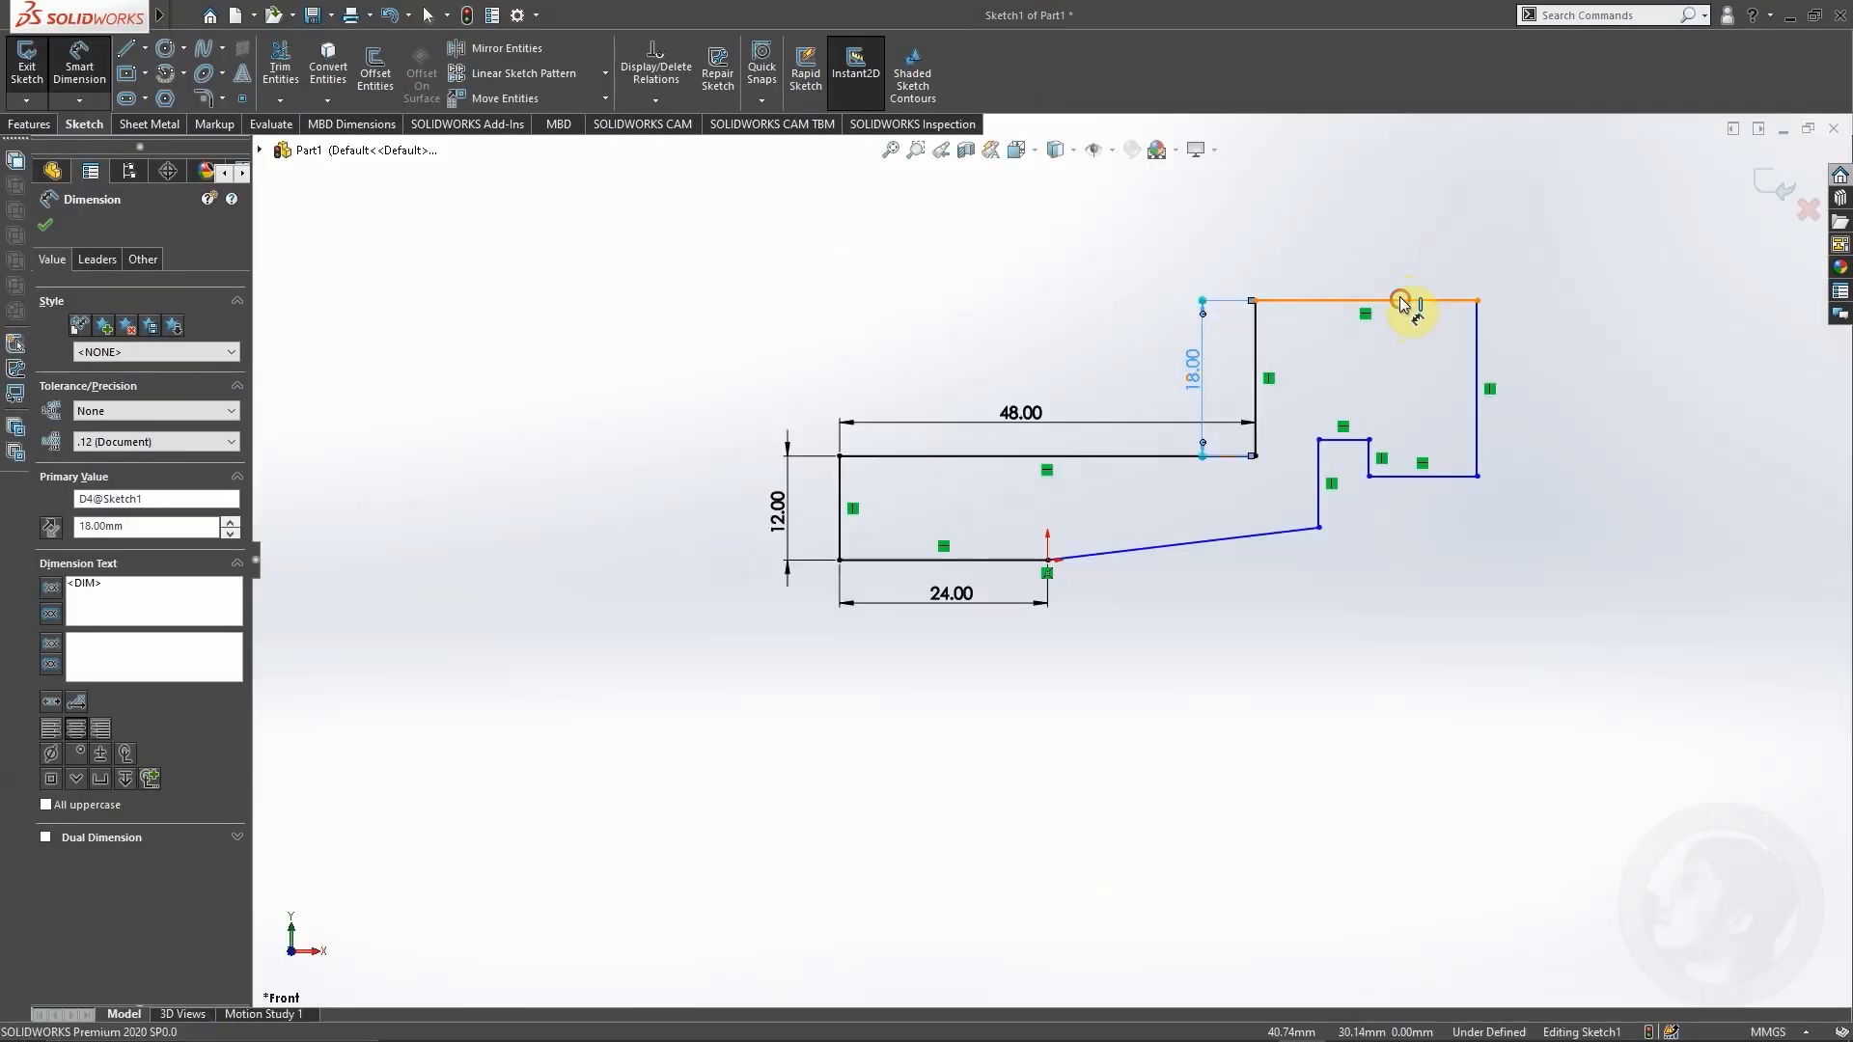
Step: Dimension the raised block's top edge as 36 mm and its outer vertical side as 15 mm
left_click(1383, 280)
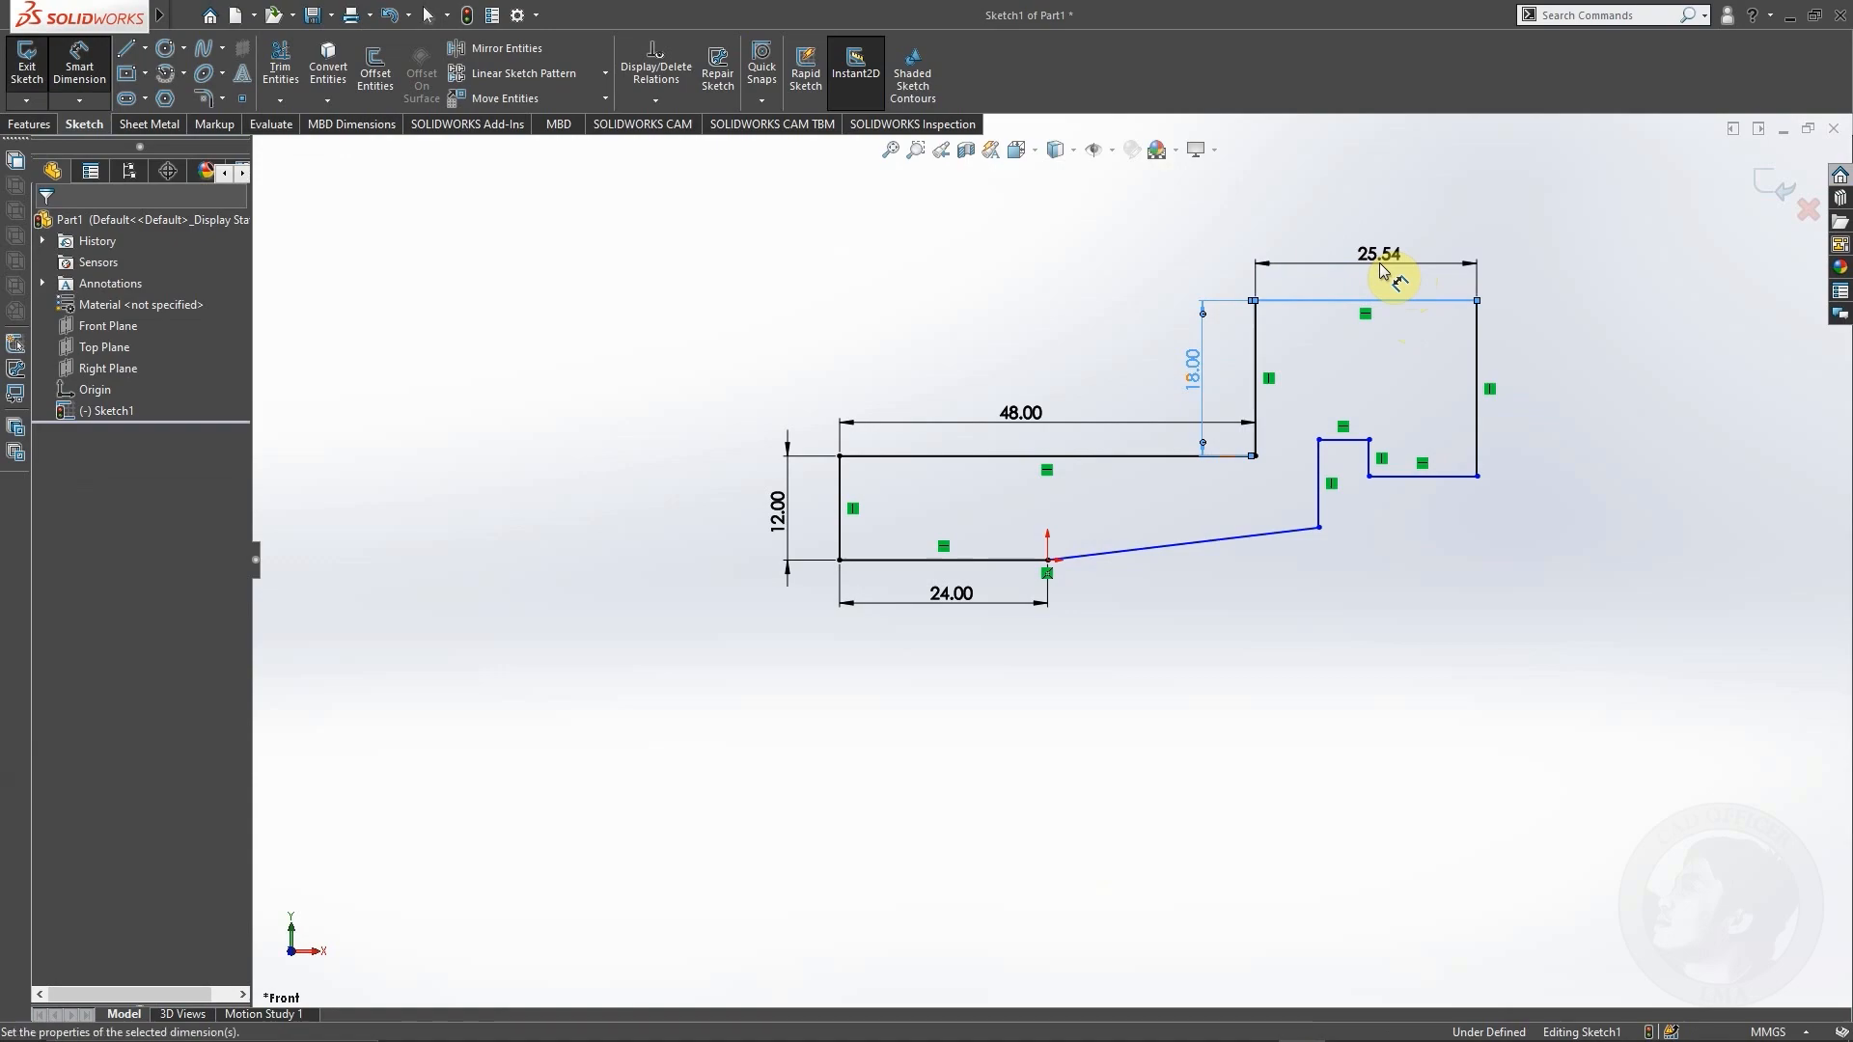
left_click(1383, 272)
type("36")
key("Return")
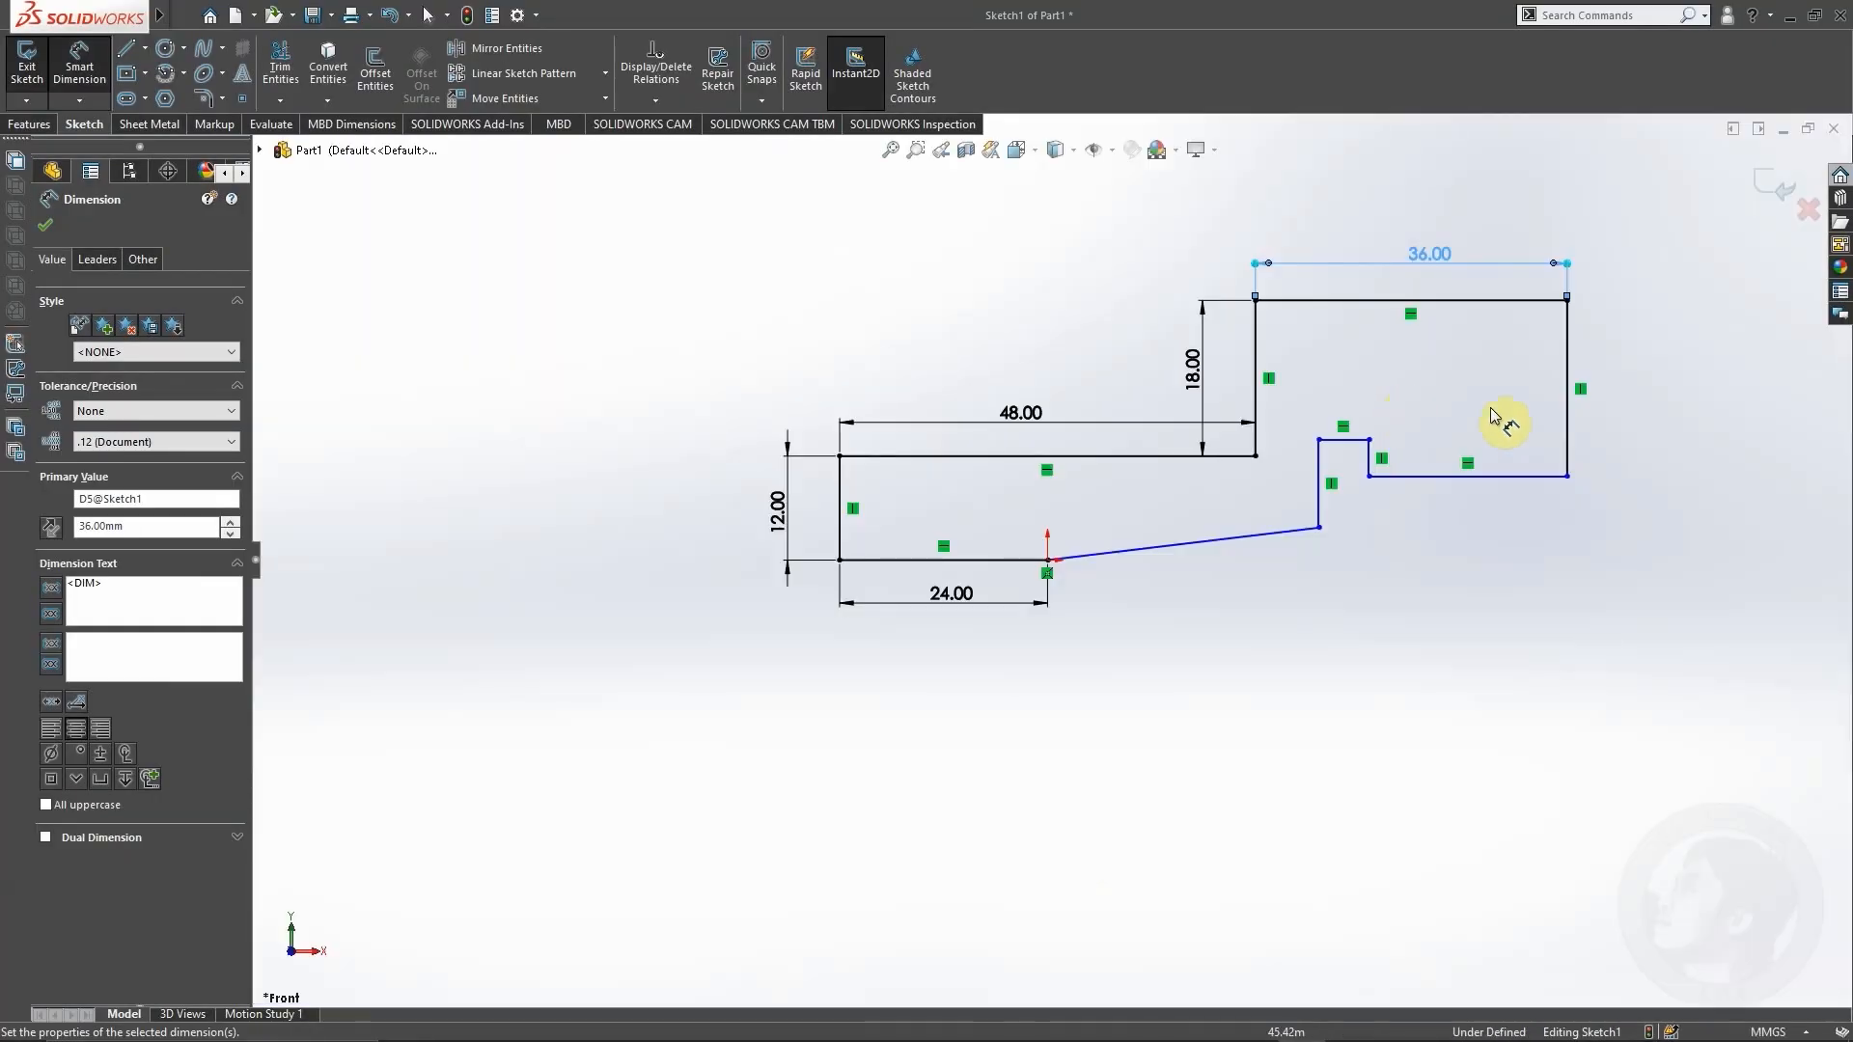
left_click(1630, 405)
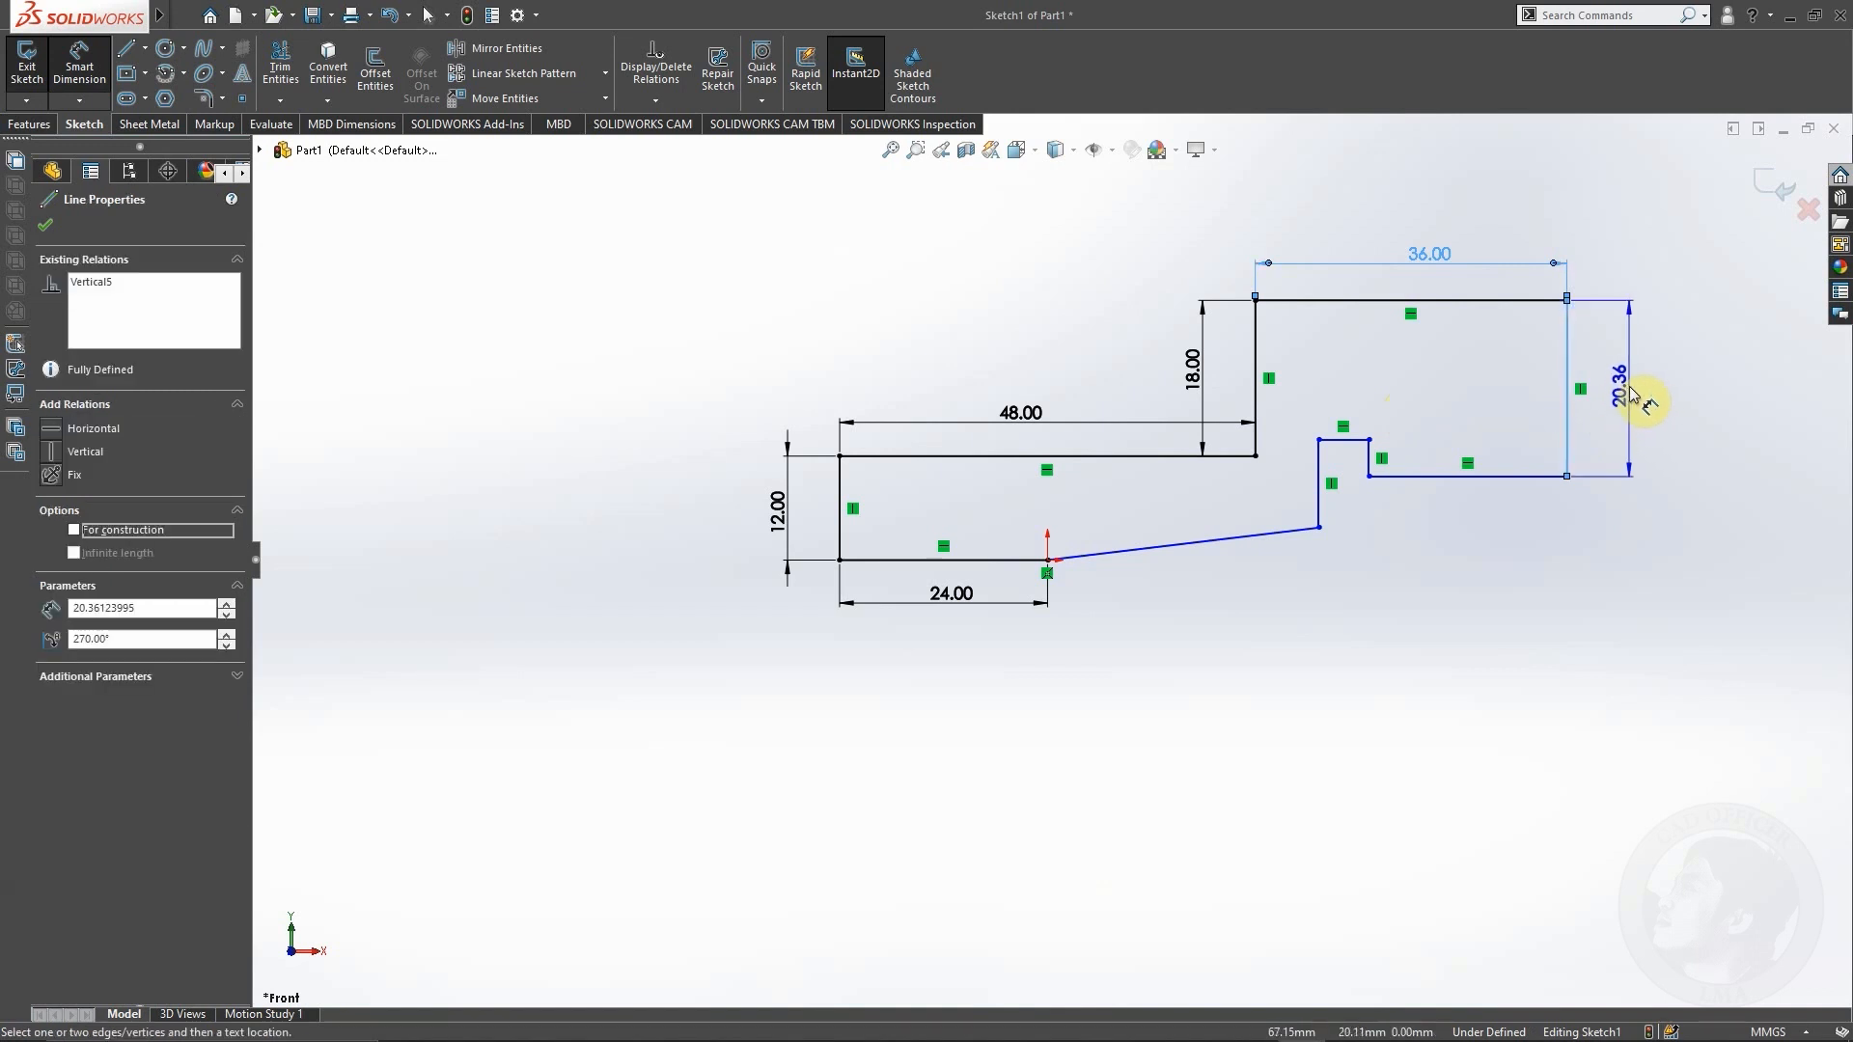
left_click(1638, 405)
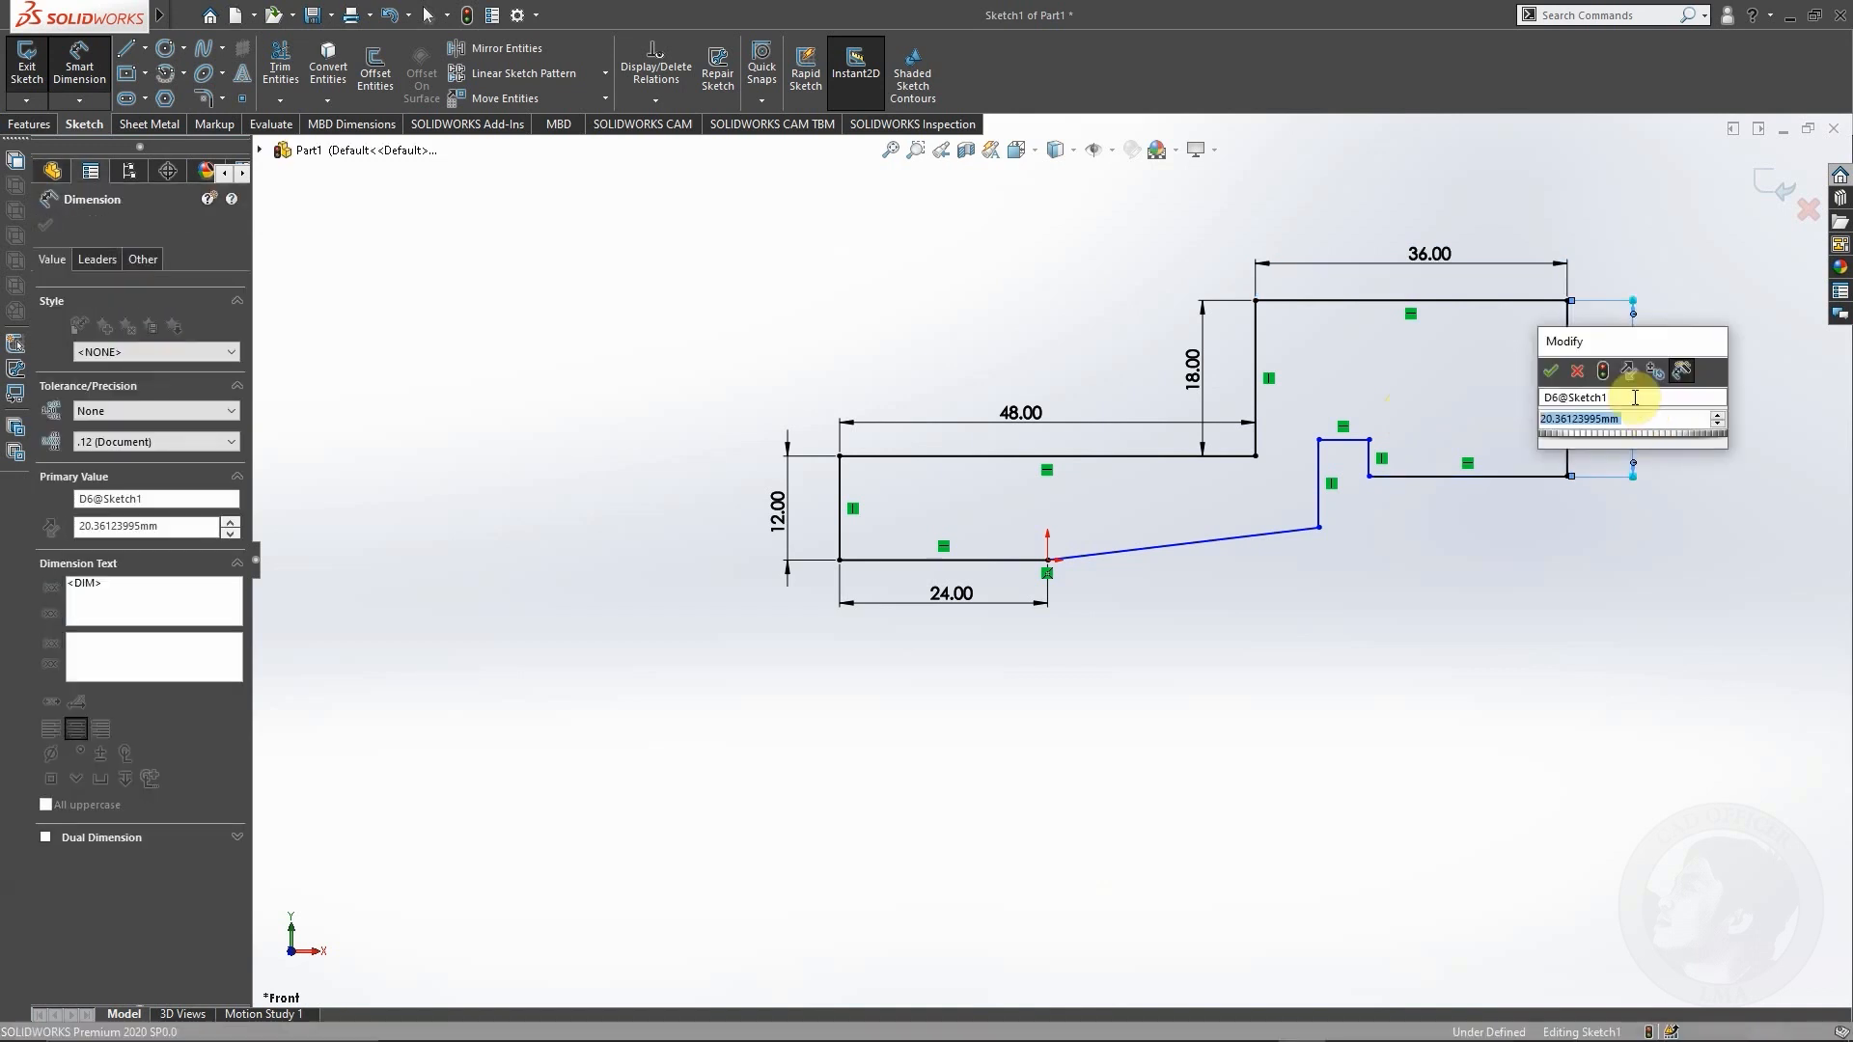
type("15")
key("Return")
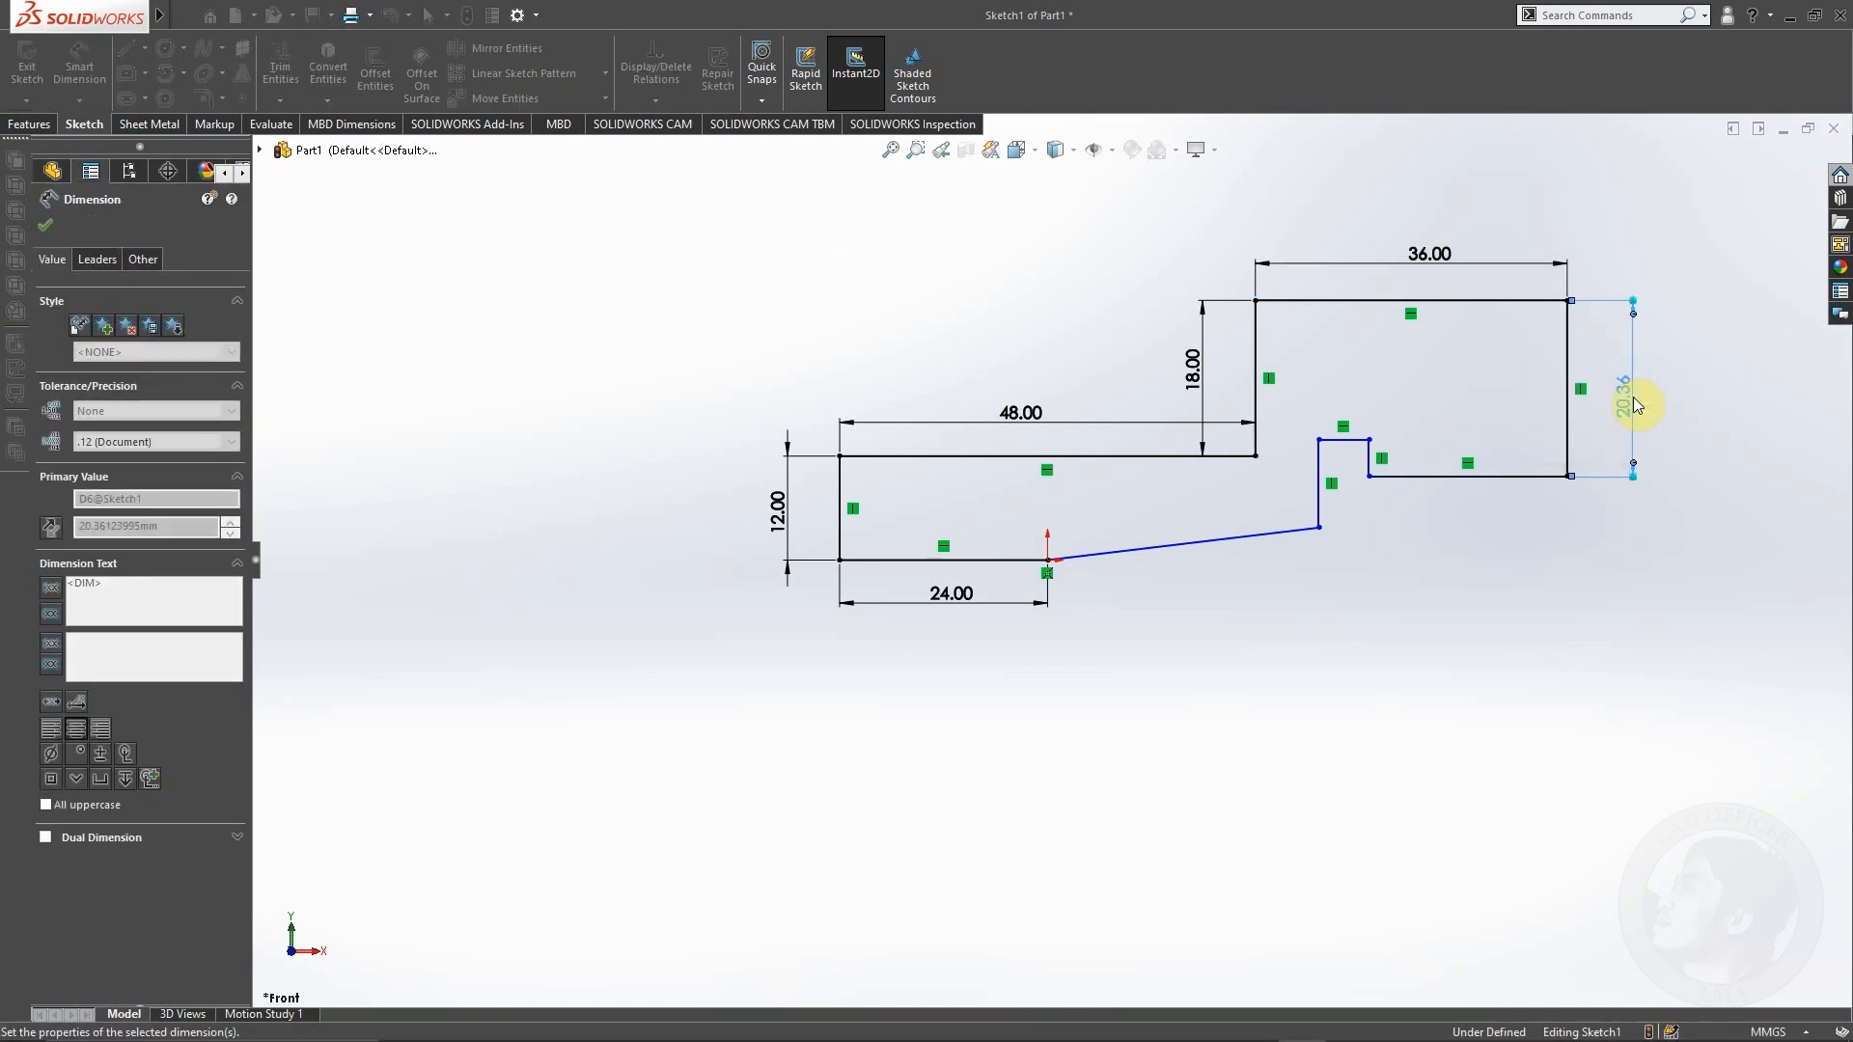
Step: Move the notch's top line up into the raised block so the notch is about 8 mm deep
left_click(1351, 440)
key("Escape")
left_click_drag(1344, 439, 1344, 362)
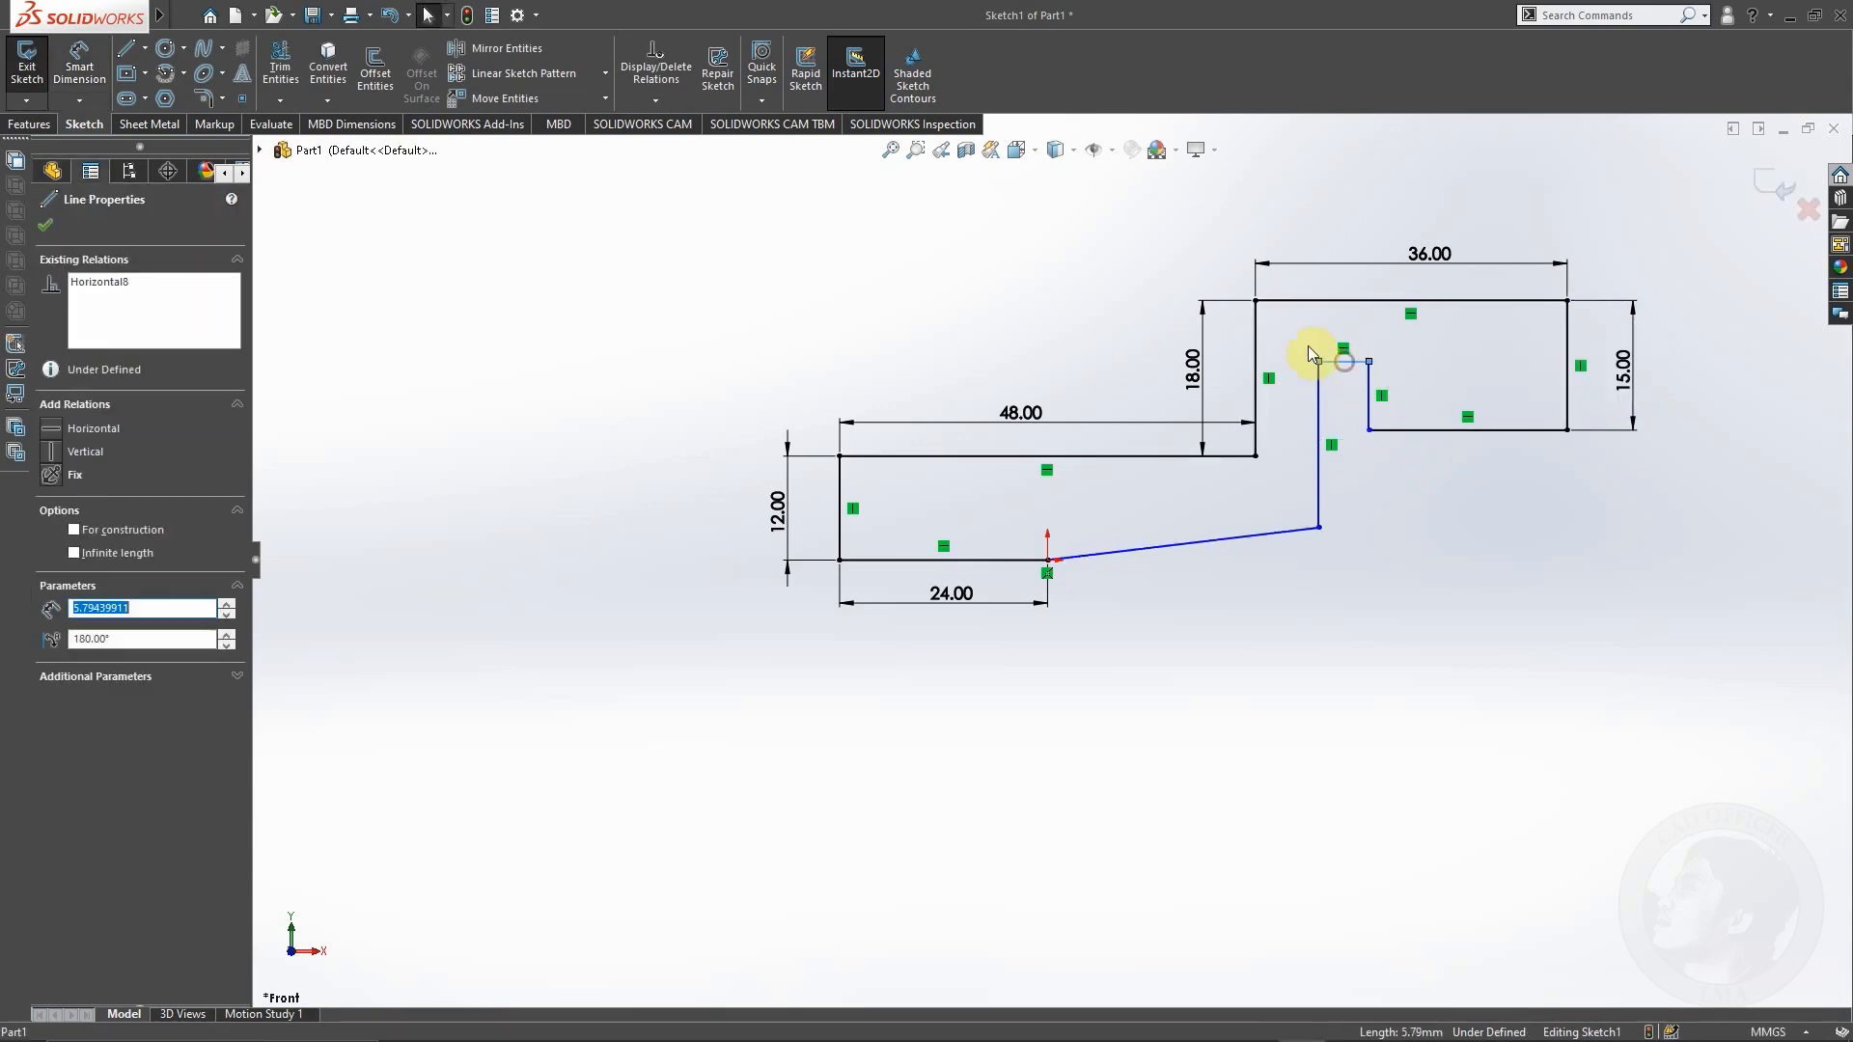
Step: Dimension the bottom edge between the notch and the block's outer side as 18 mm
left_click(77, 66)
left_click(1498, 430)
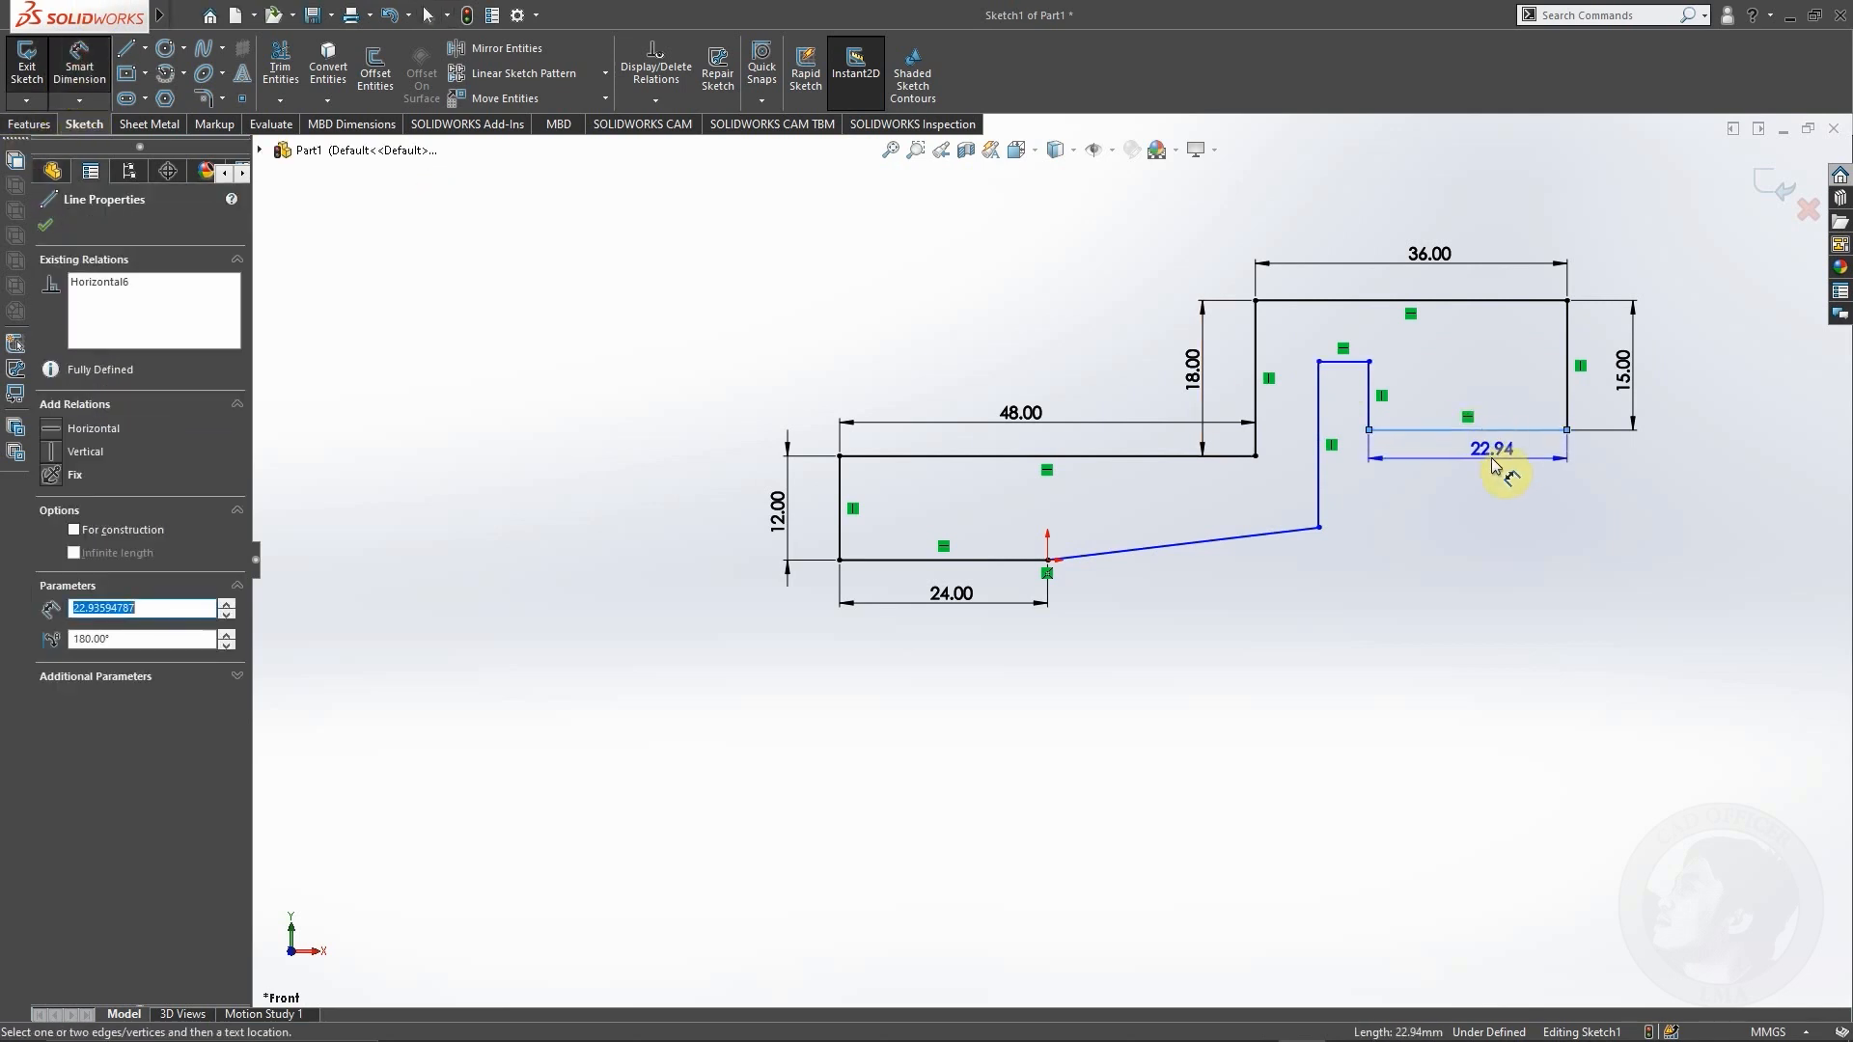
left_click(1483, 499)
type("18")
key("Return")
Step: Check the reference drawing in Photos, return to the sketch and dimension the notch's short vertical side as 6 mm
key("alt+Tab")
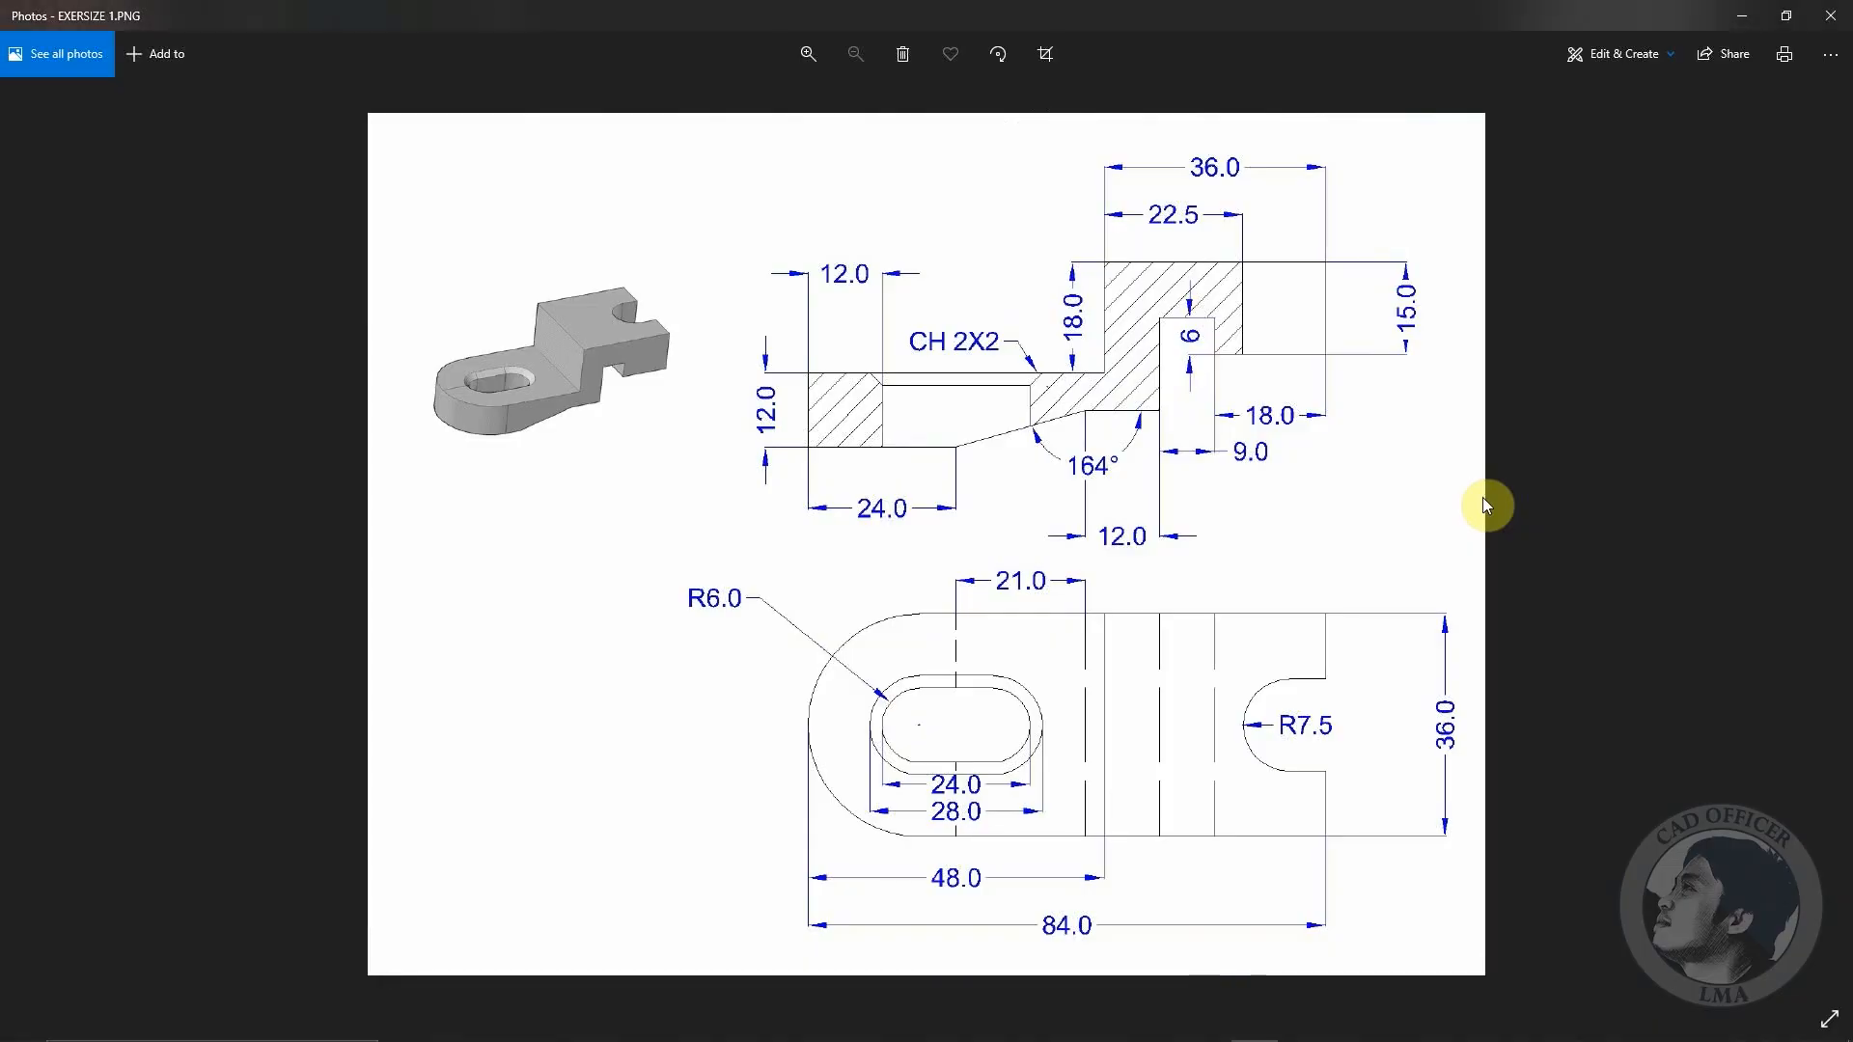
key("alt+Tab")
left_click(1457, 400)
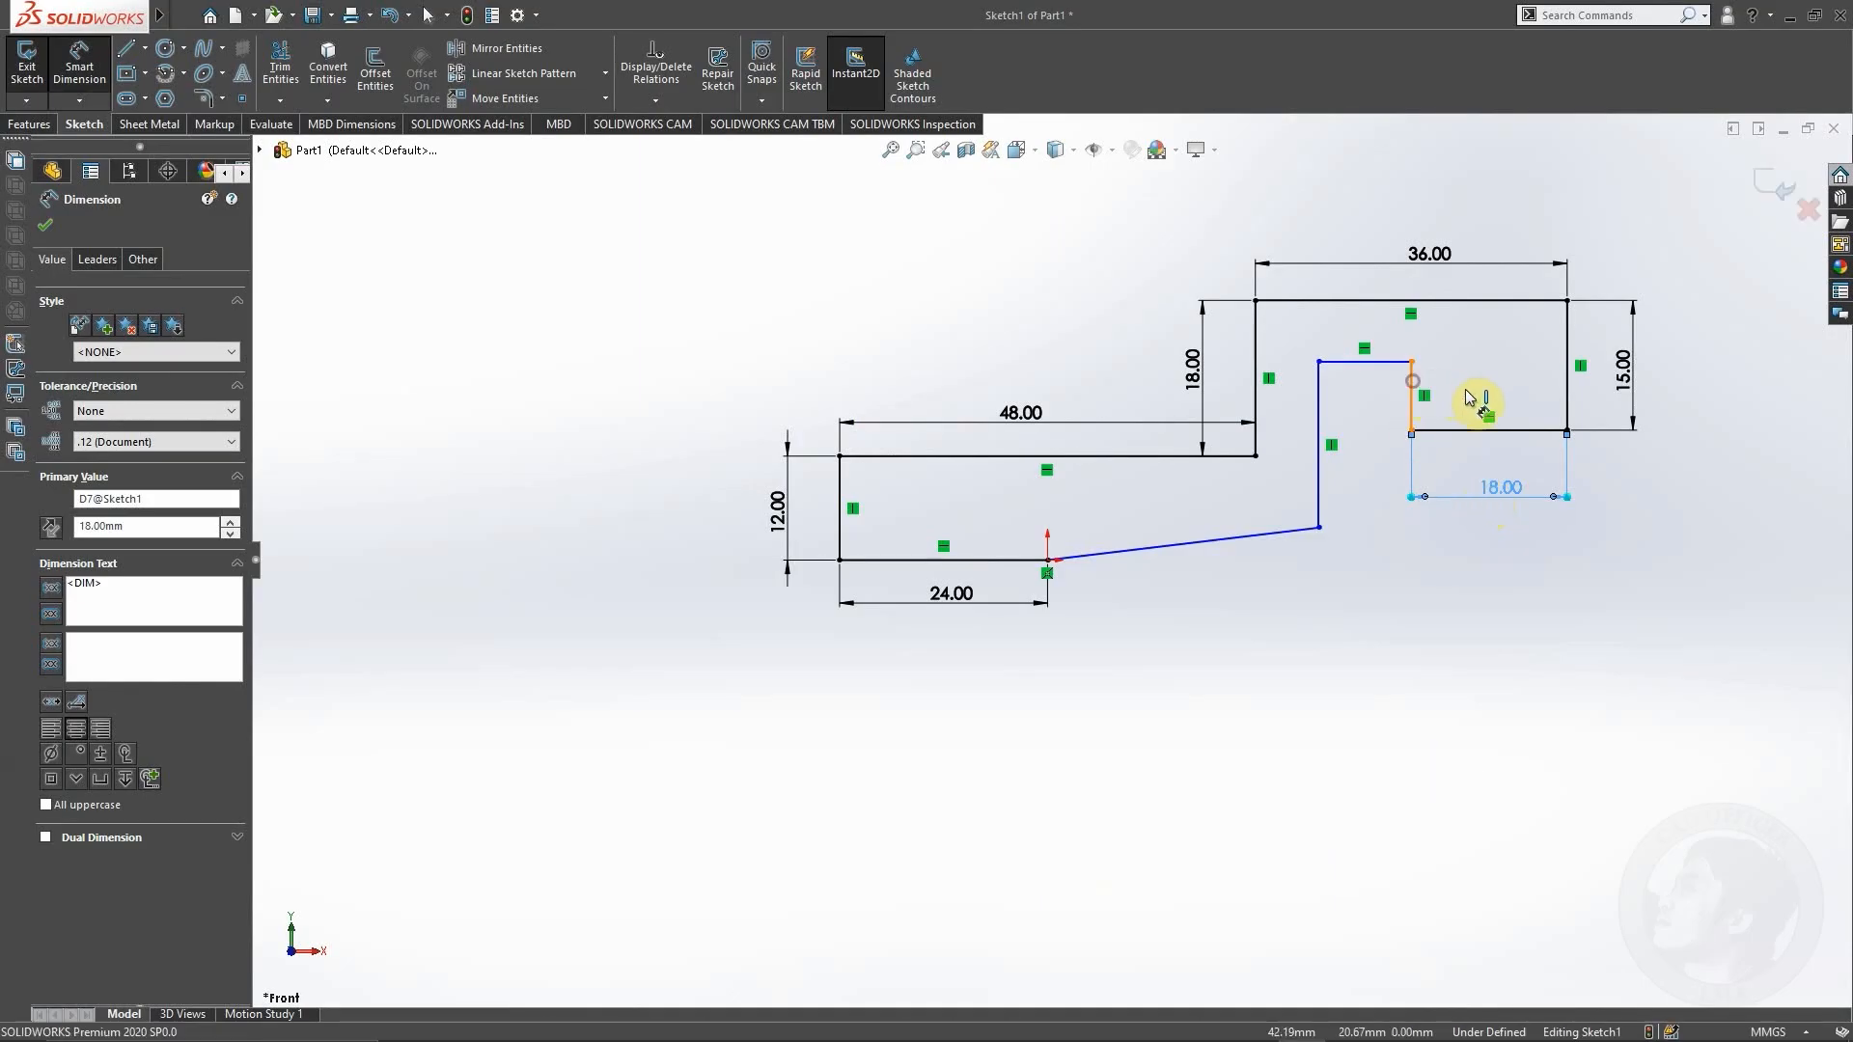
left_click(1466, 405)
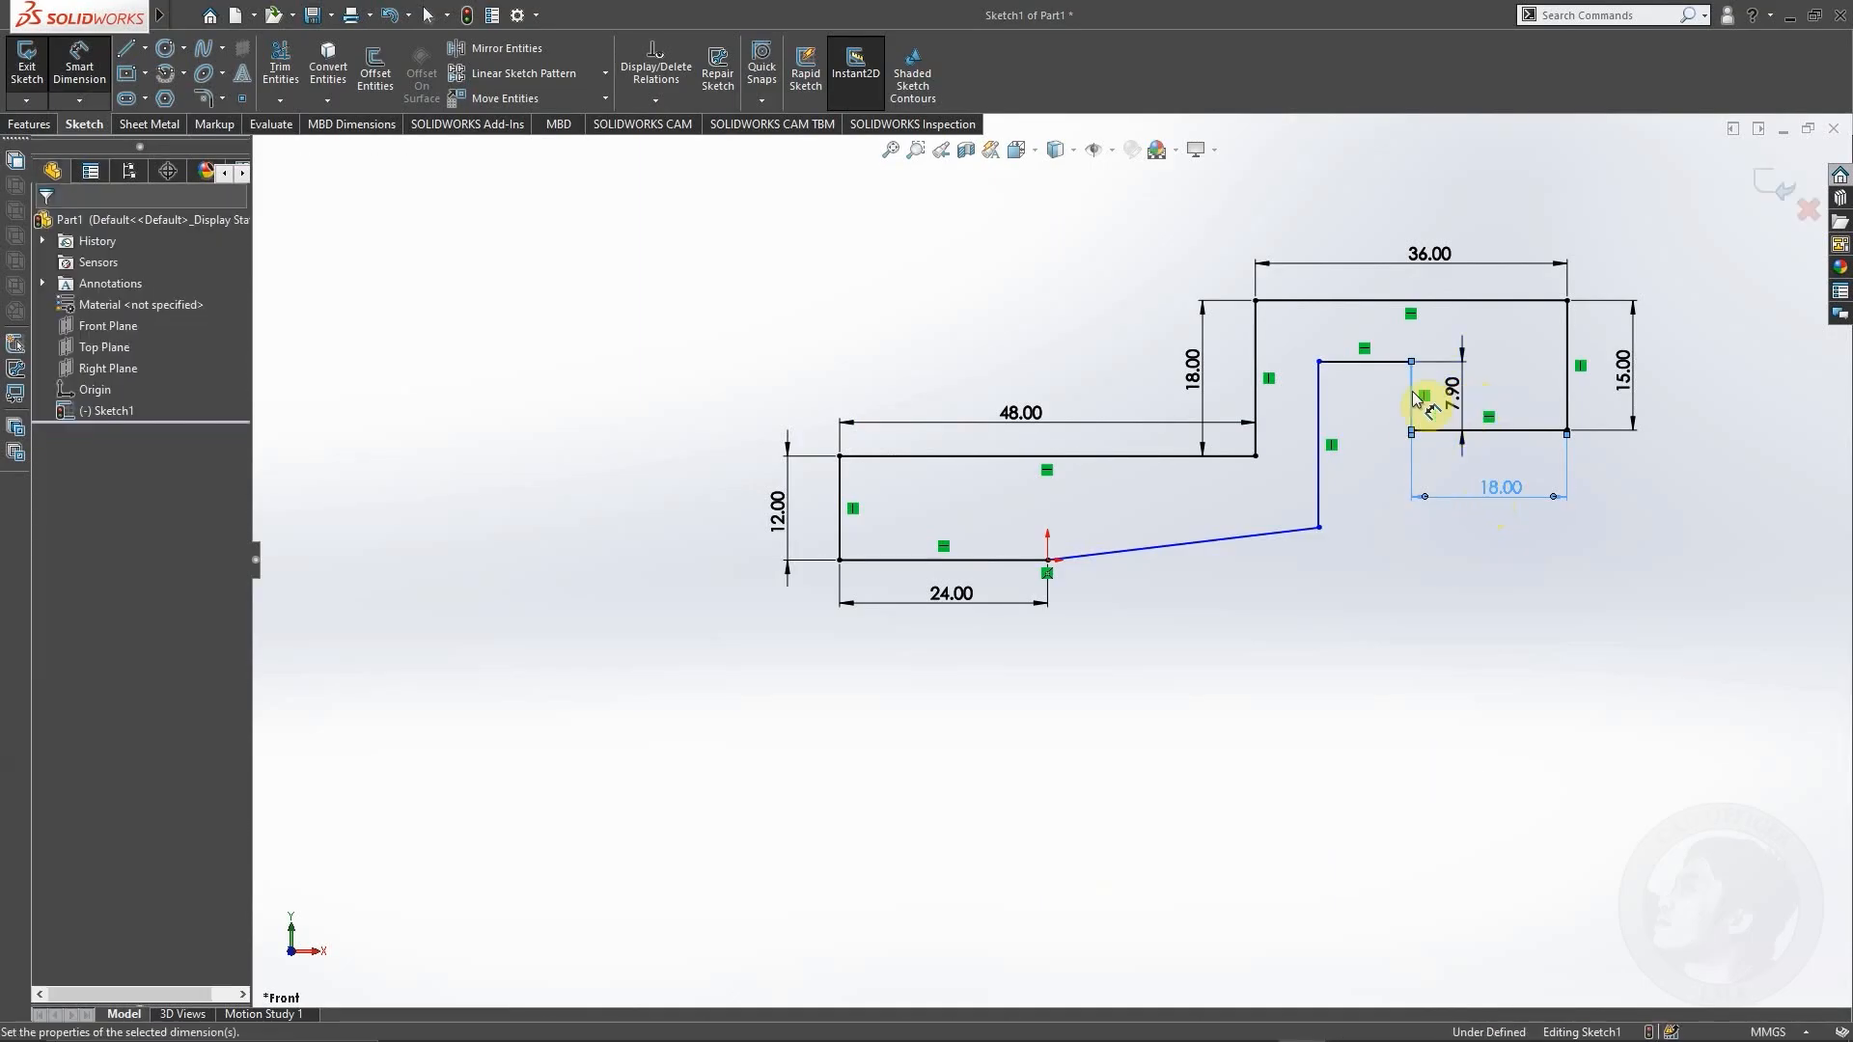
type("6")
key("Return")
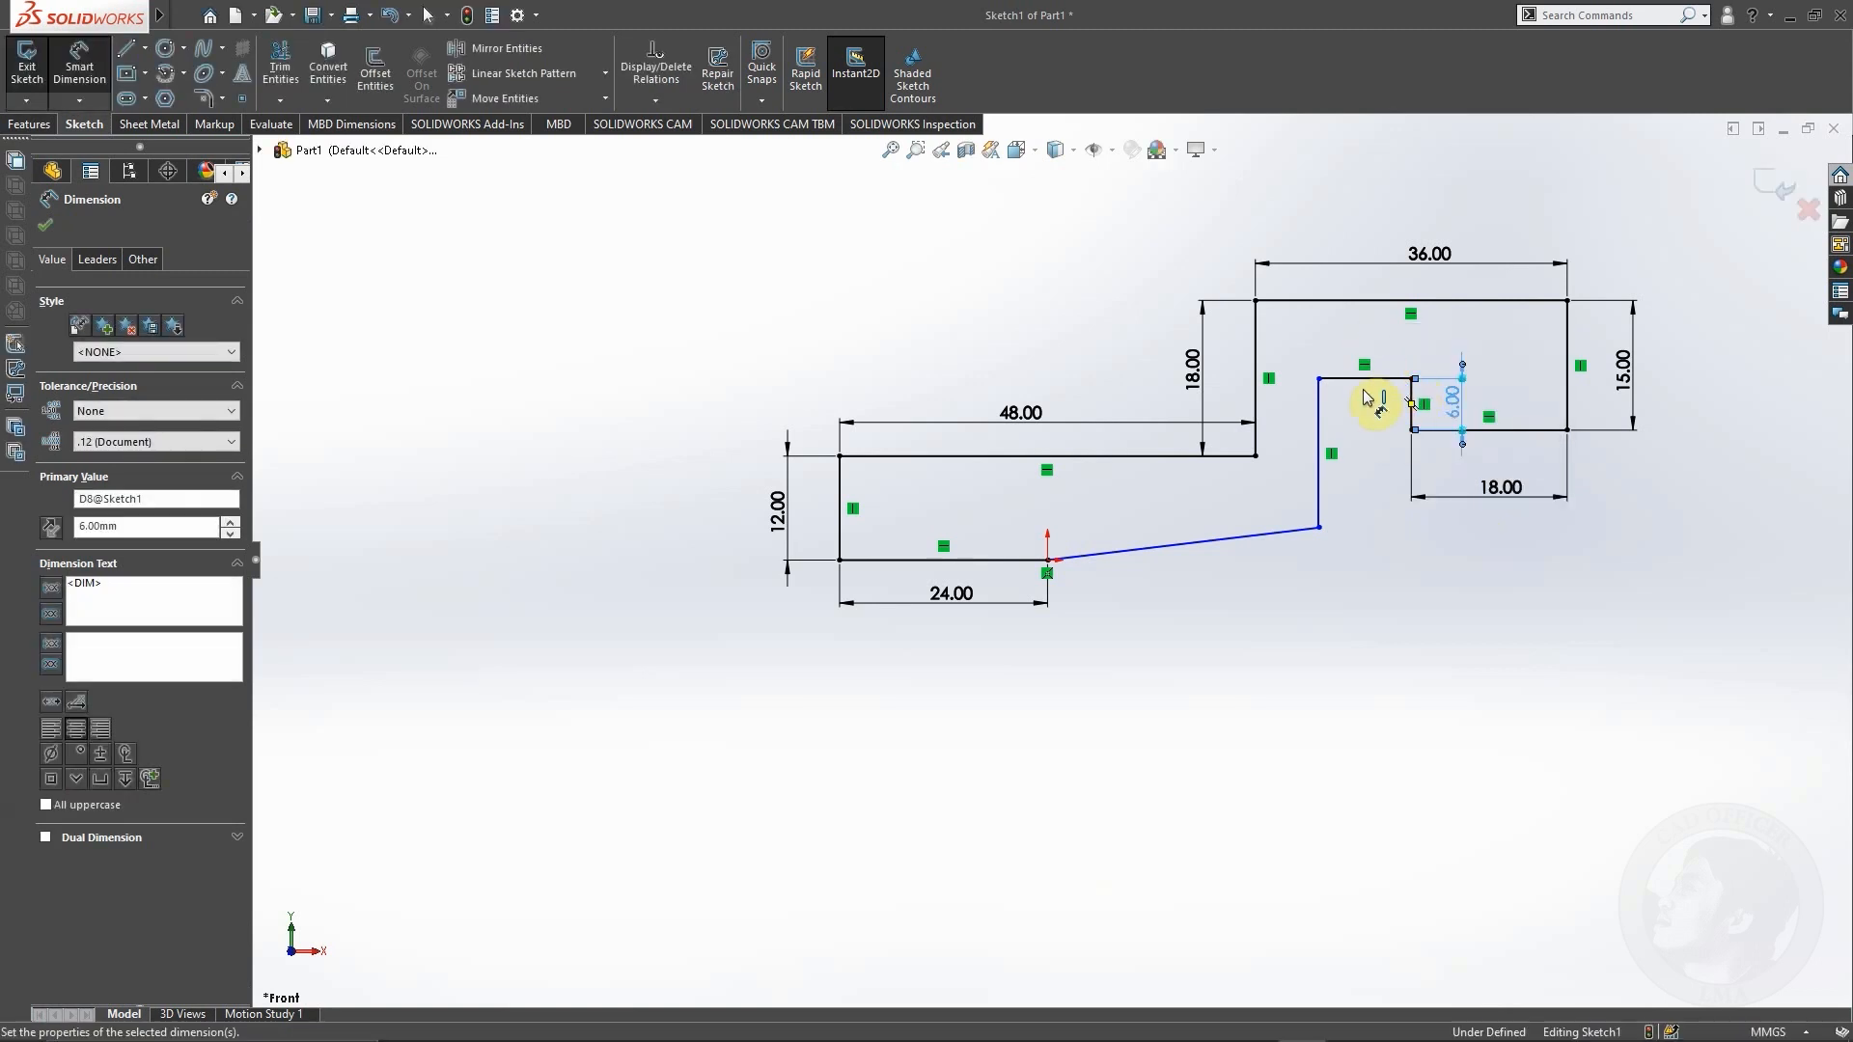
Step: Dimension the notch's top line as 9 mm wide, placing the dimension below the profile
left_click(1365, 377)
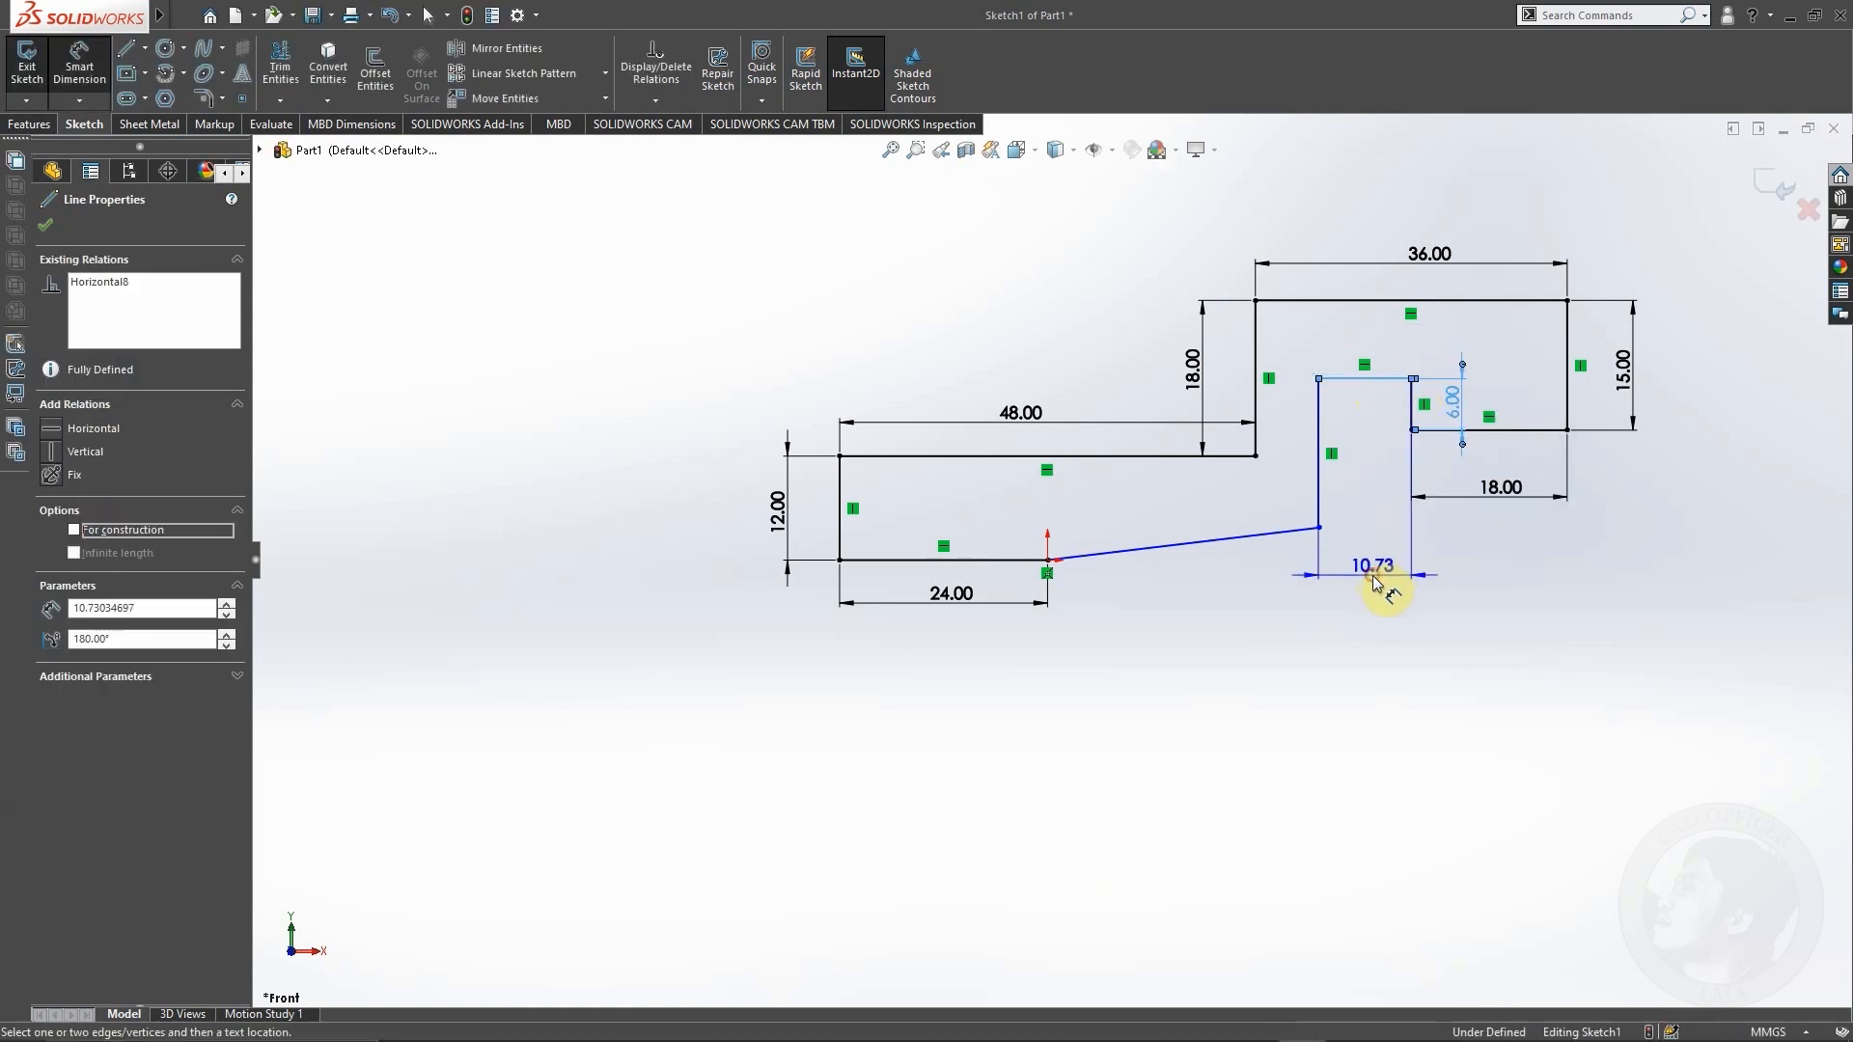
left_click(1375, 579)
type("9")
key("Return")
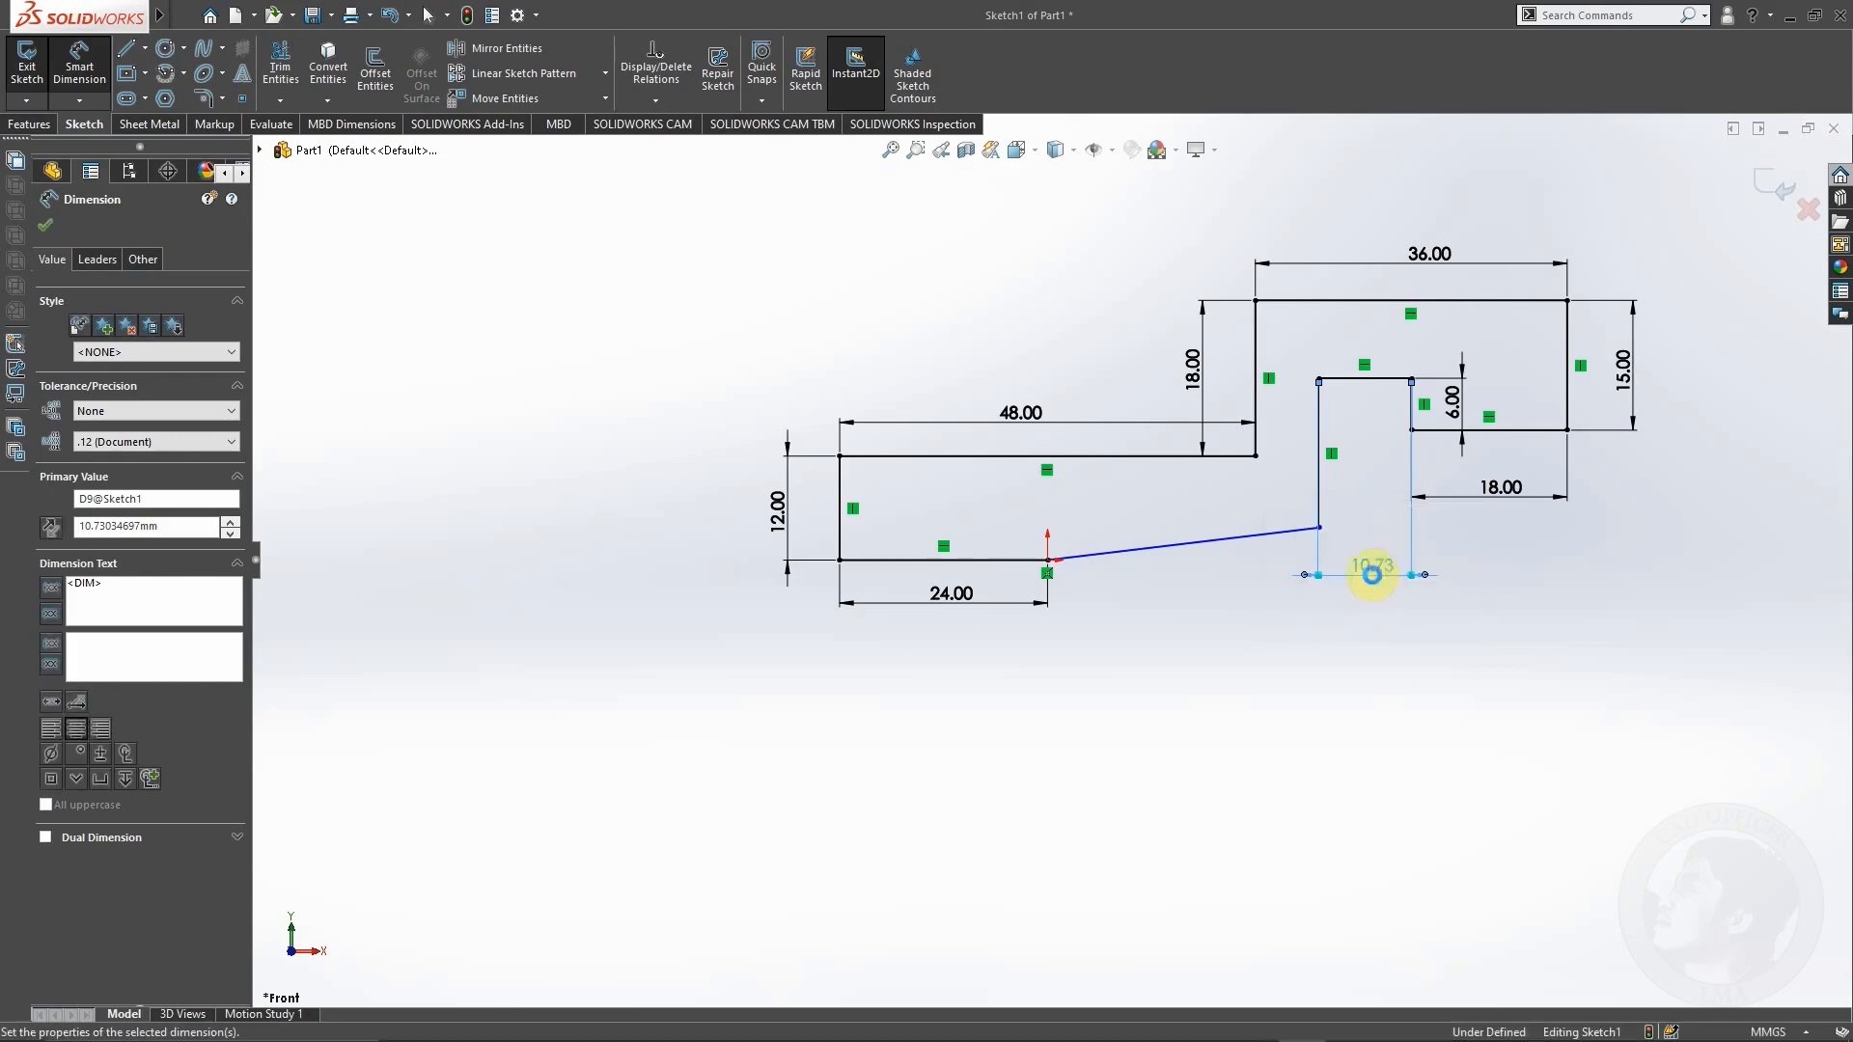
Step: Draw a horizontal centerline from the profile's end-edge midpoint to the notch's long vertical side, and snap the sloped line's free endpoint onto its end
key("alt+Tab")
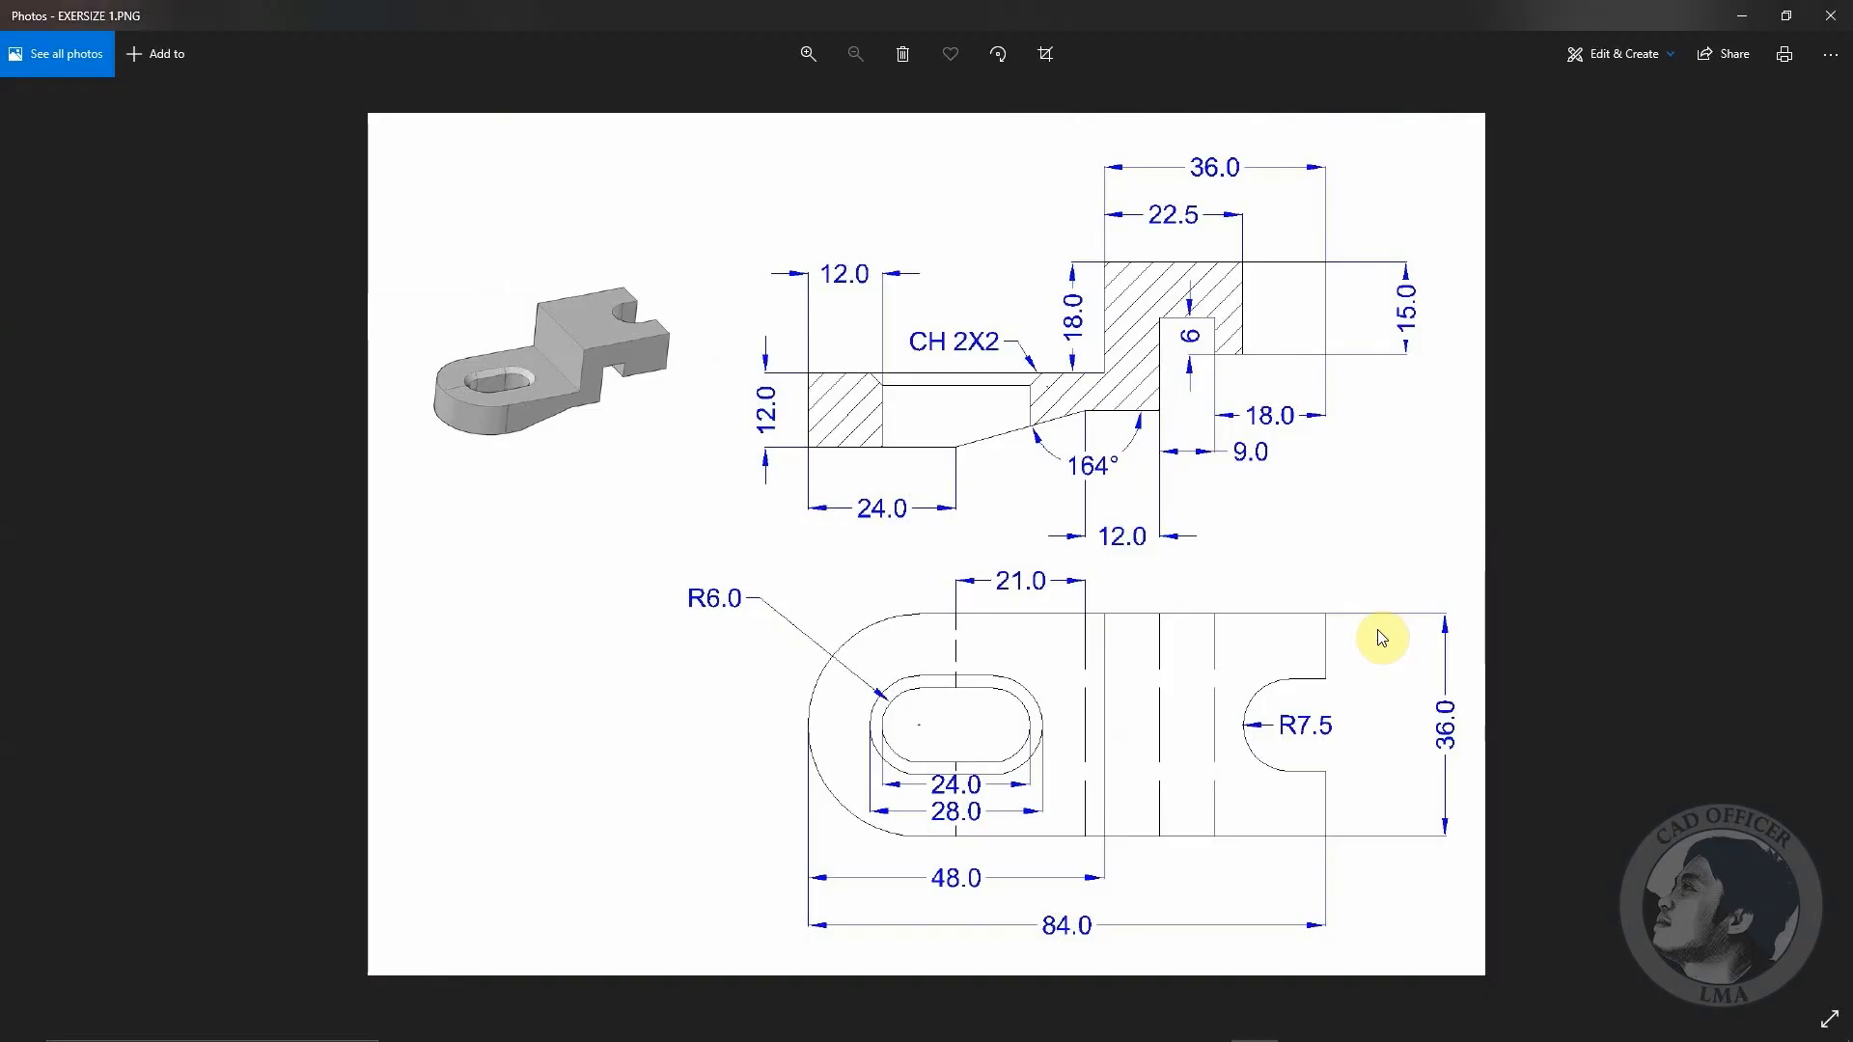
key("alt+Tab")
left_click(145, 49)
left_click(156, 100)
left_click(840, 508)
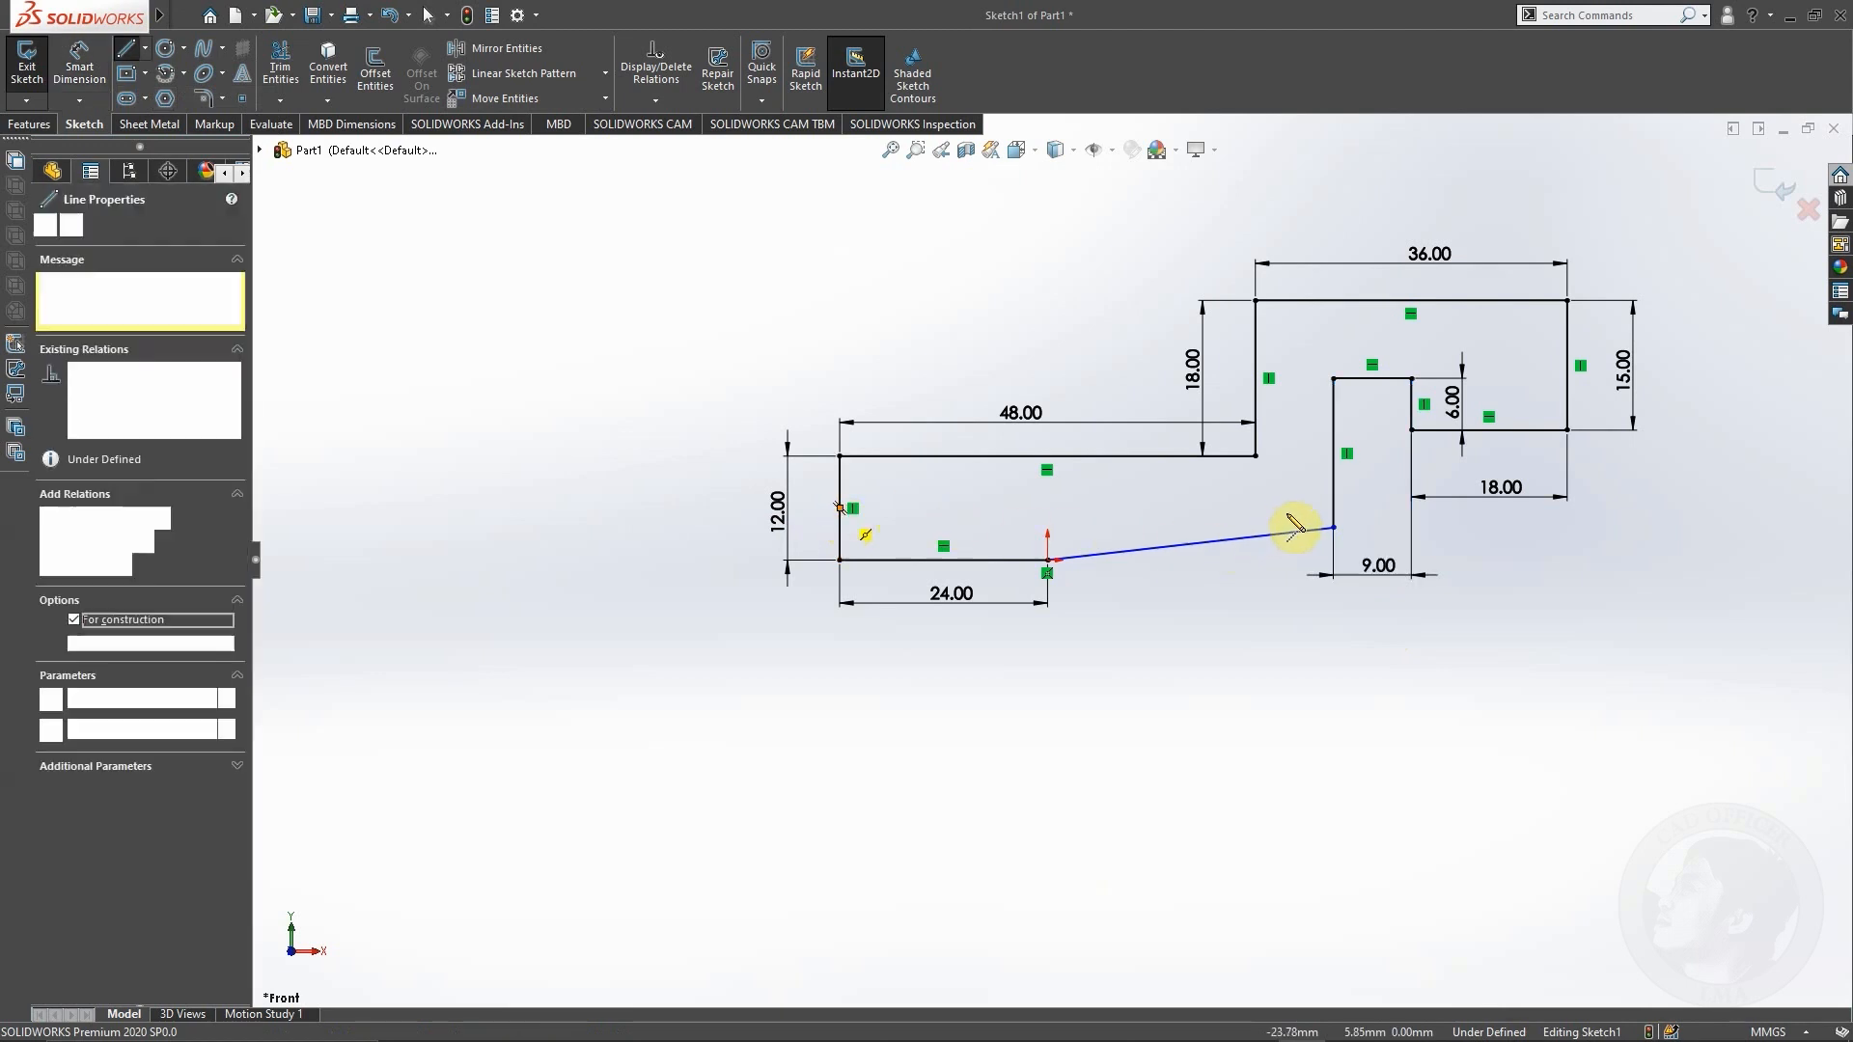
left_click(1334, 509)
key("Escape")
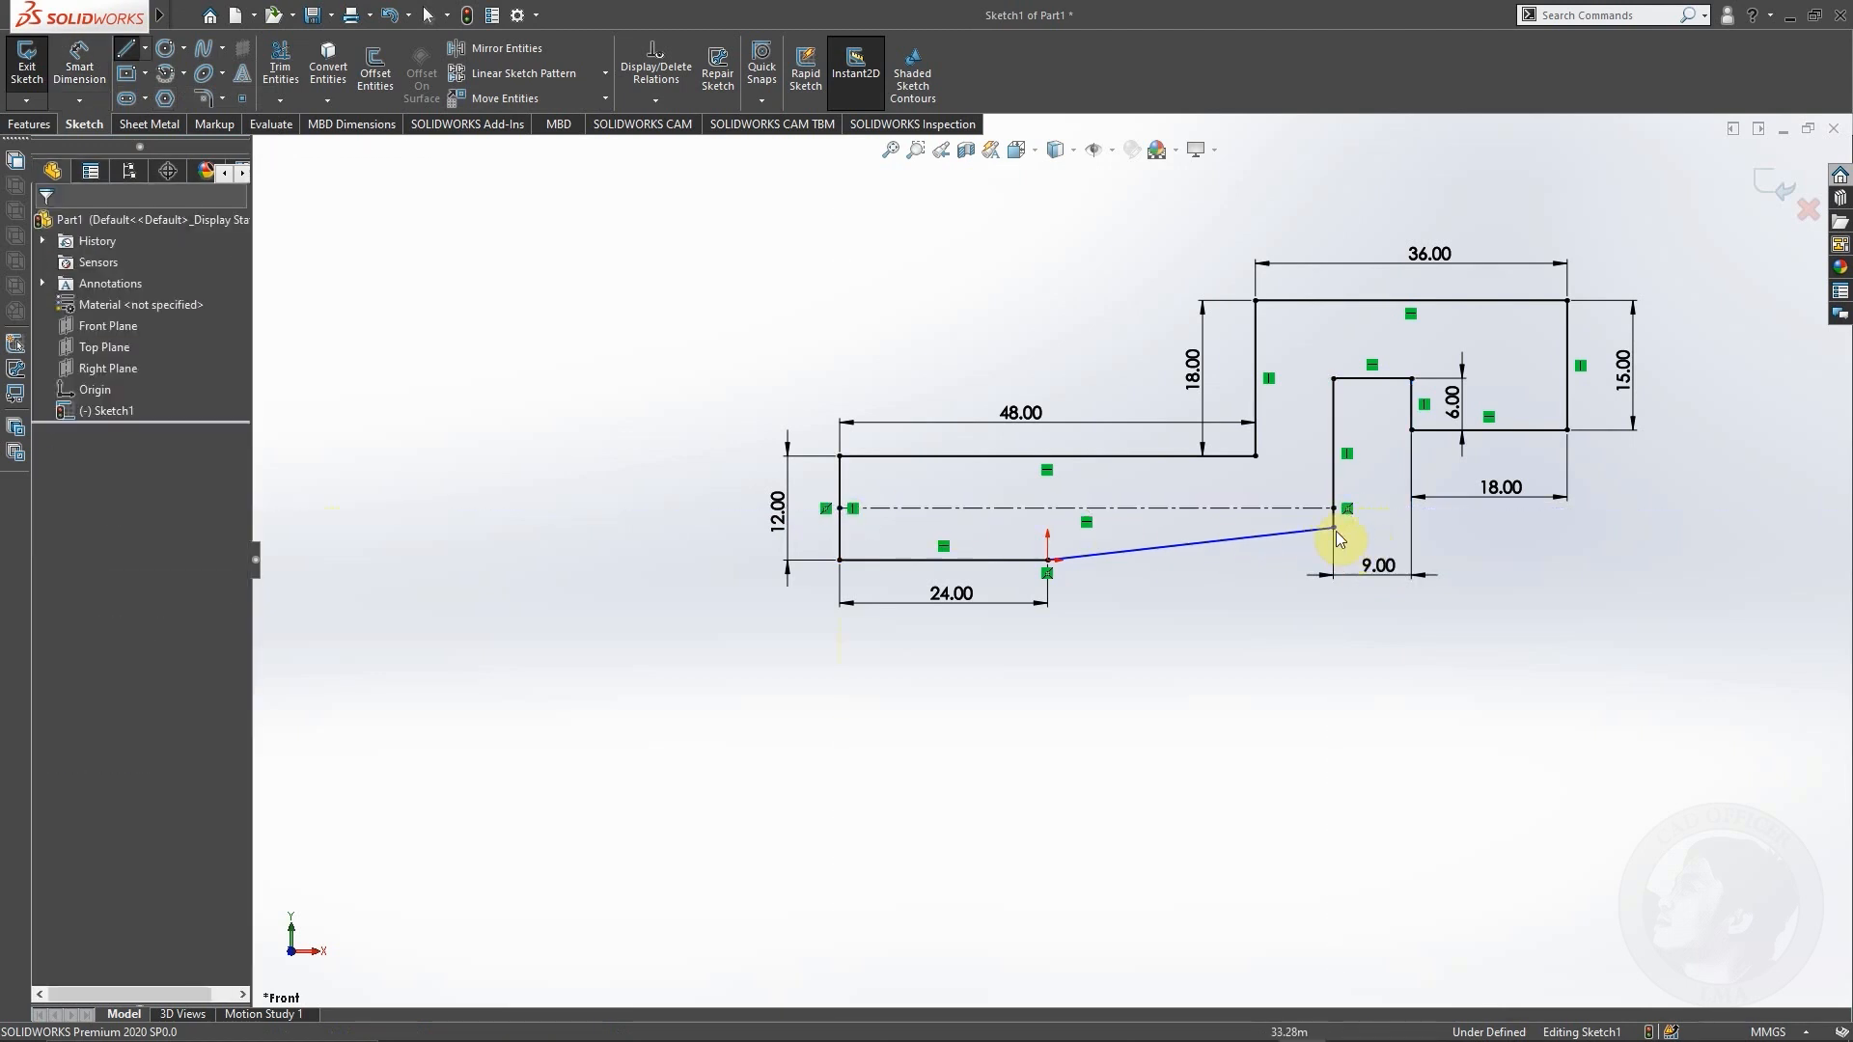
left_click_drag(1334, 527, 1334, 509)
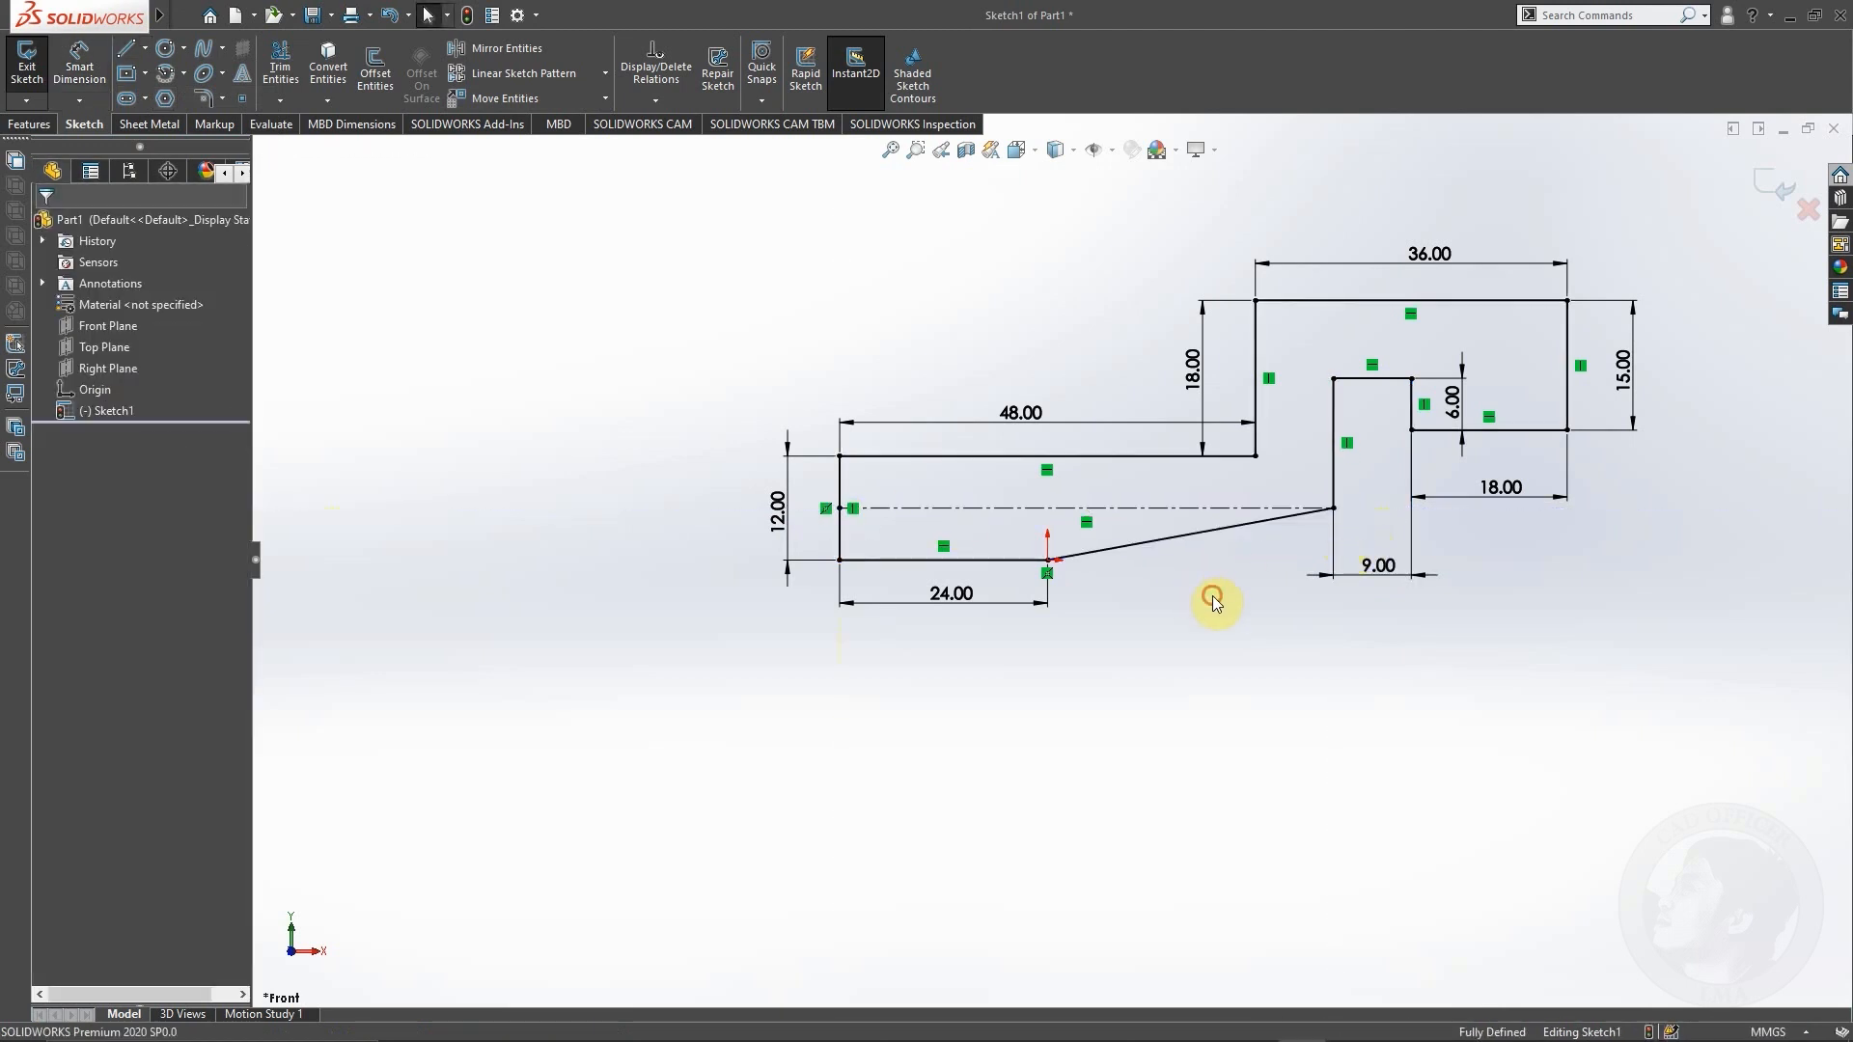
Step: Extrude the bracket profile as a Mid Plane boss with a depth of 36 mm, checking the width in the reference drawing
scroll(1177, 619, "down", 2)
scroll(1208, 613, "up", 3)
middle_click_drag(1224, 580, 1168, 673)
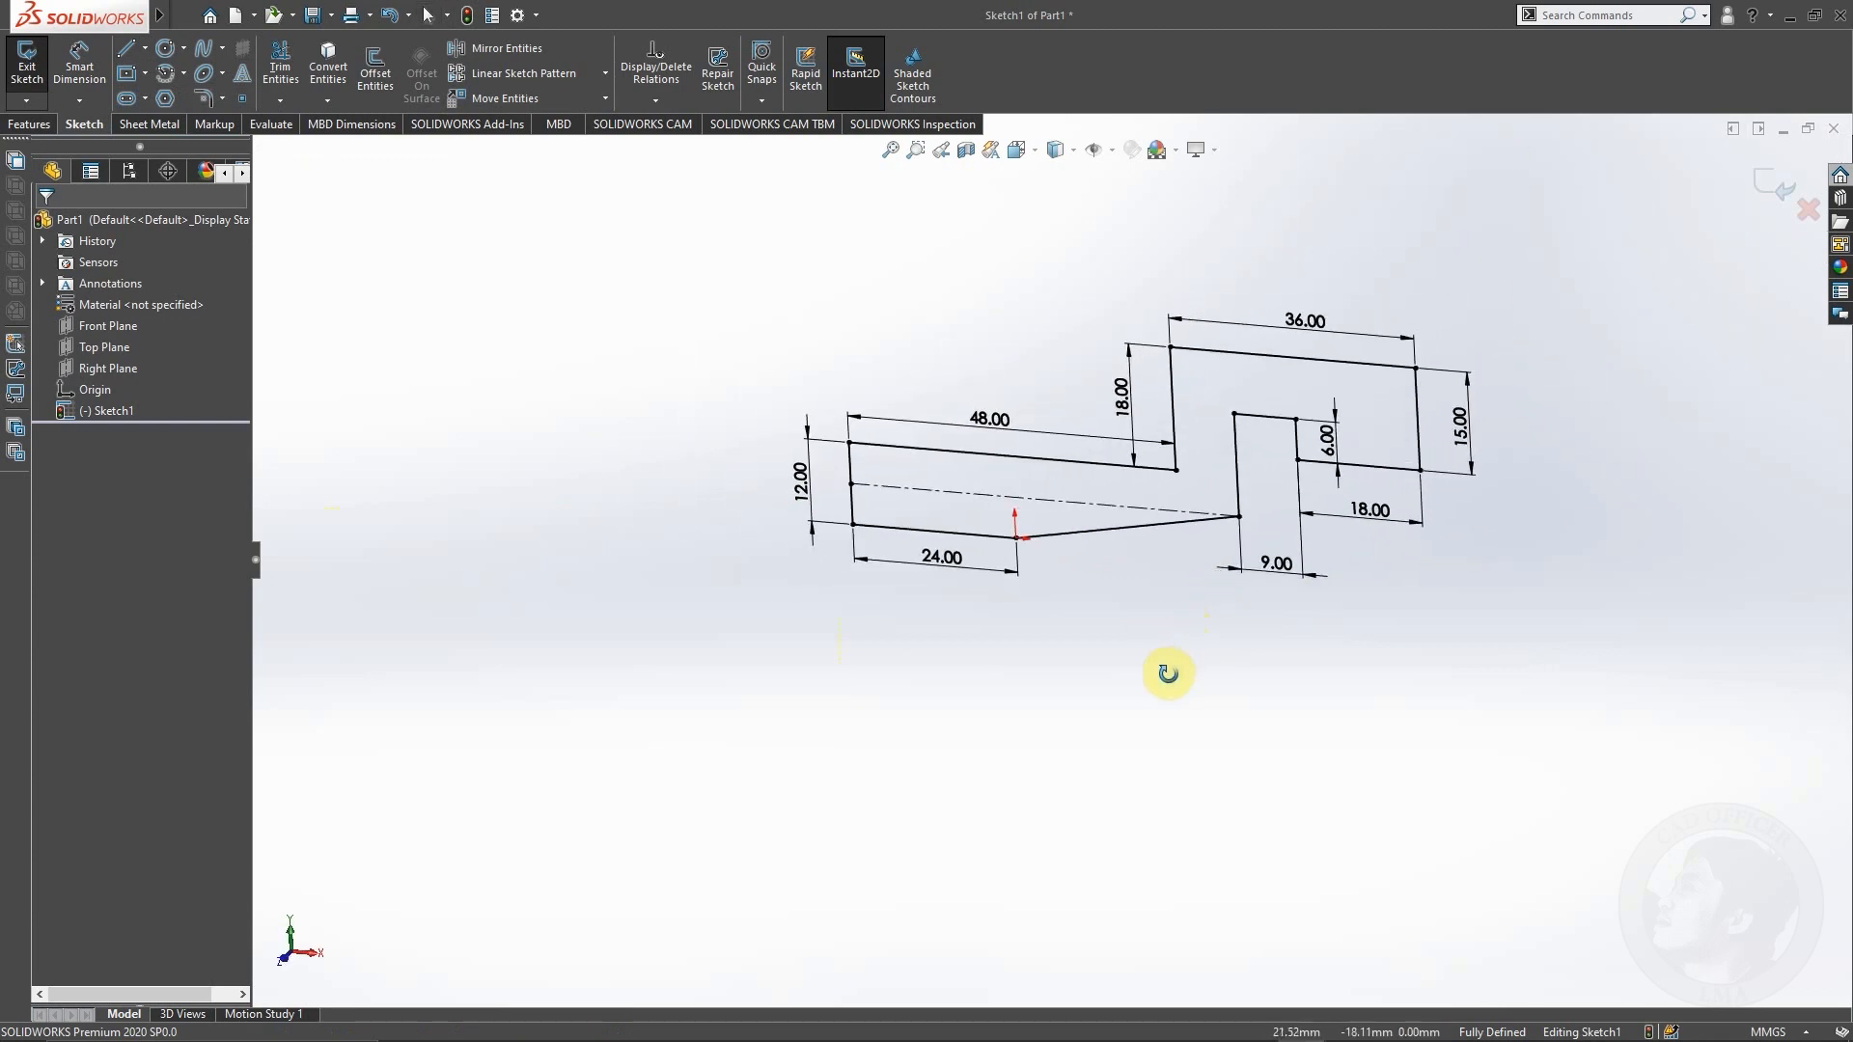
left_click(28, 124)
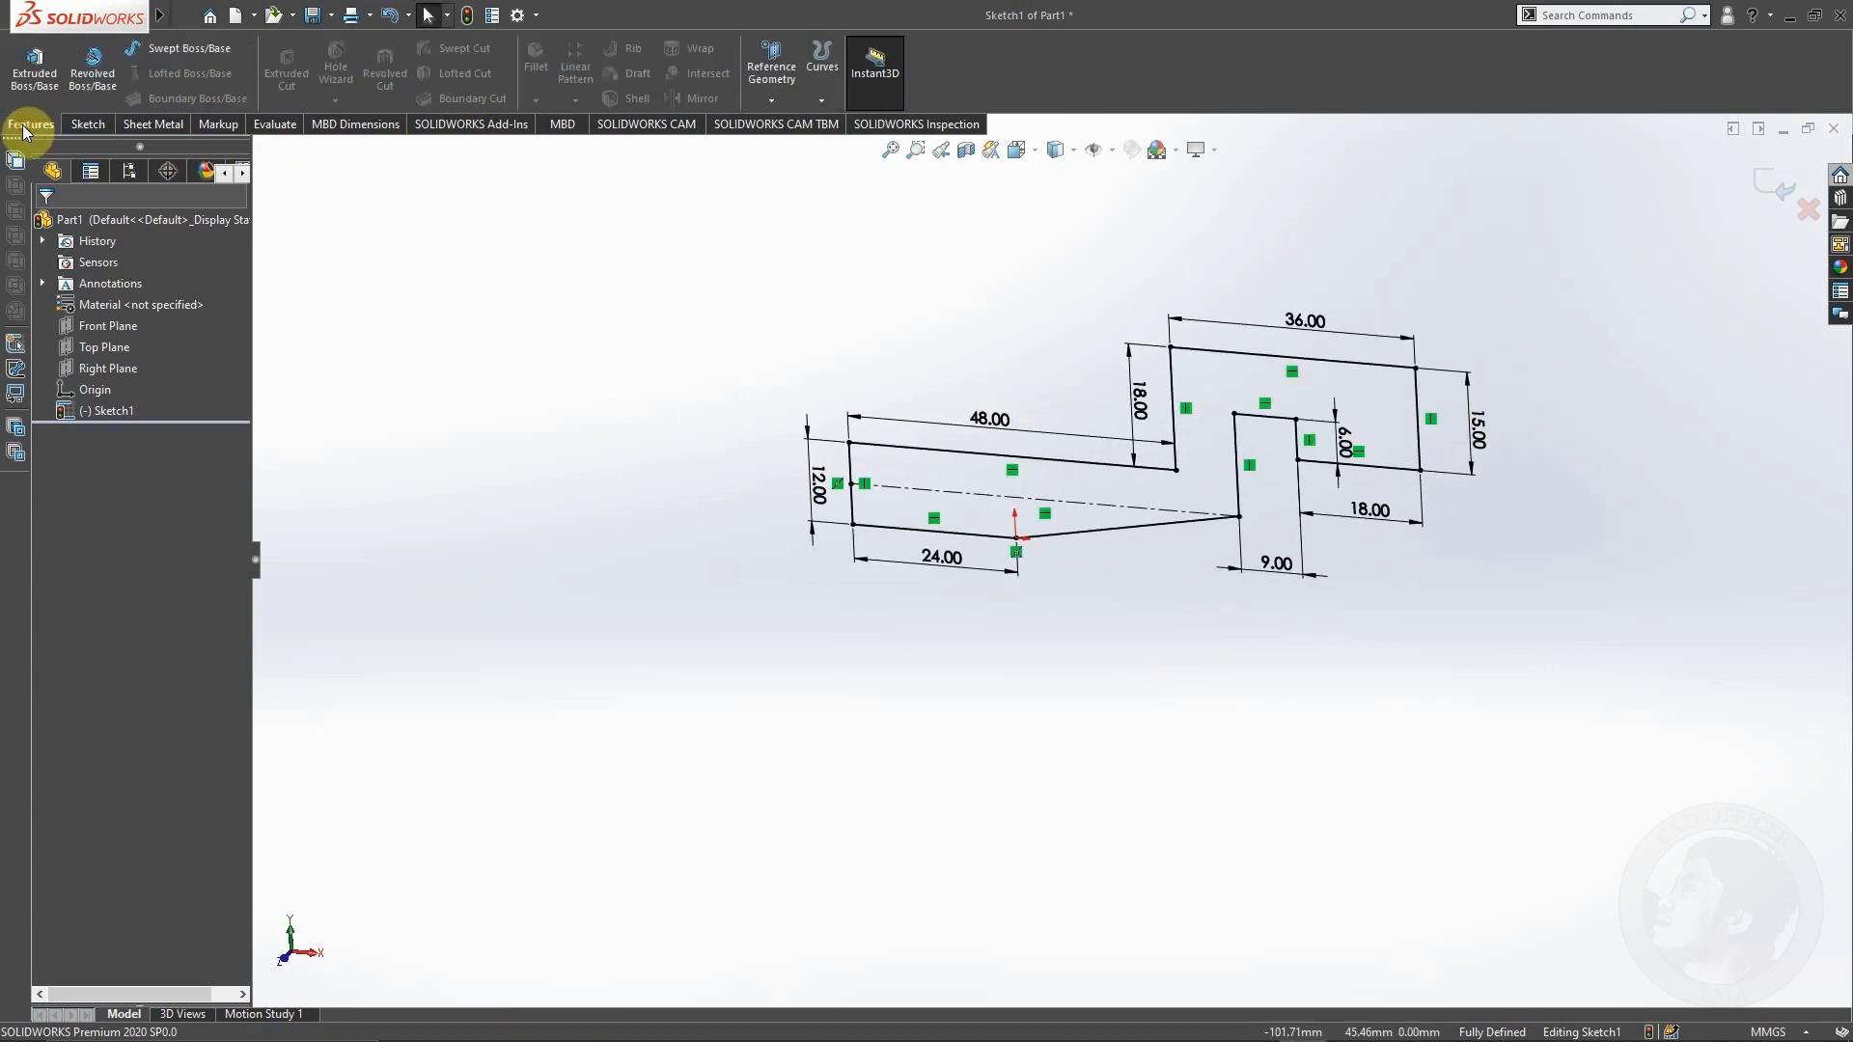
left_click(37, 66)
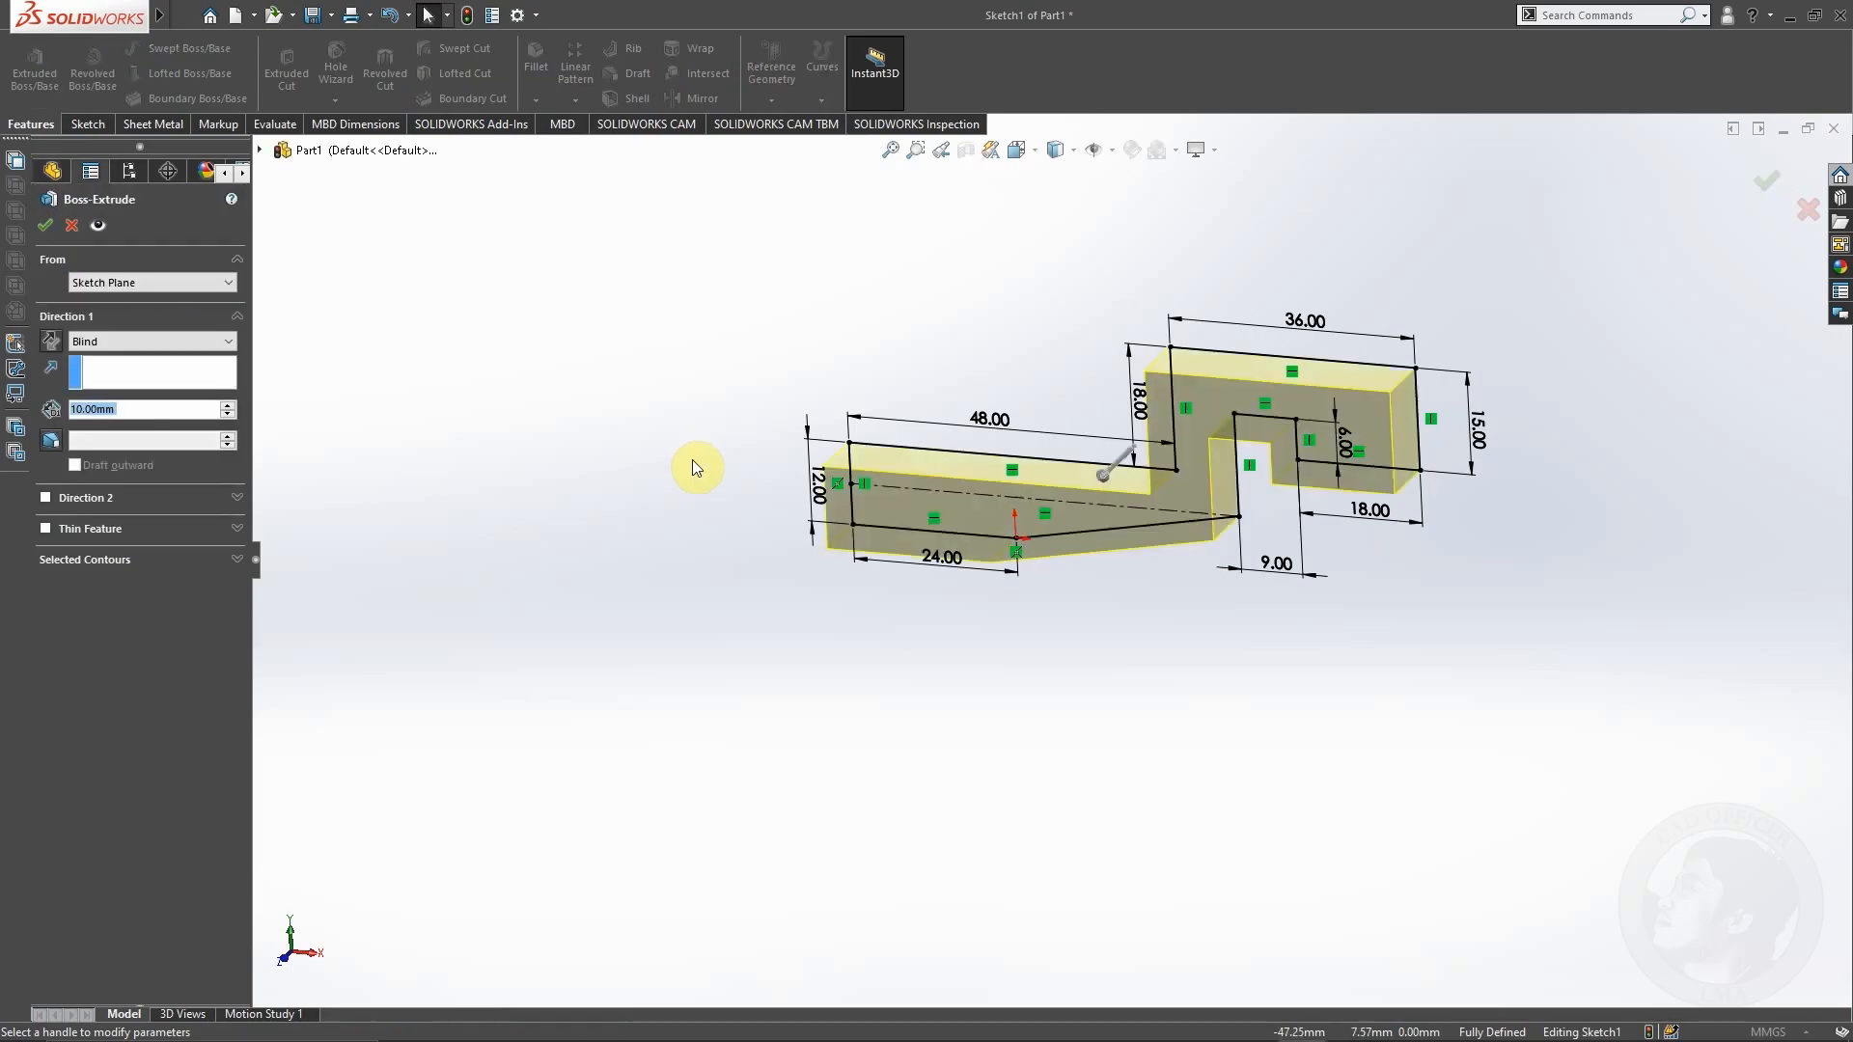
key("alt+Tab")
key("alt+Tab")
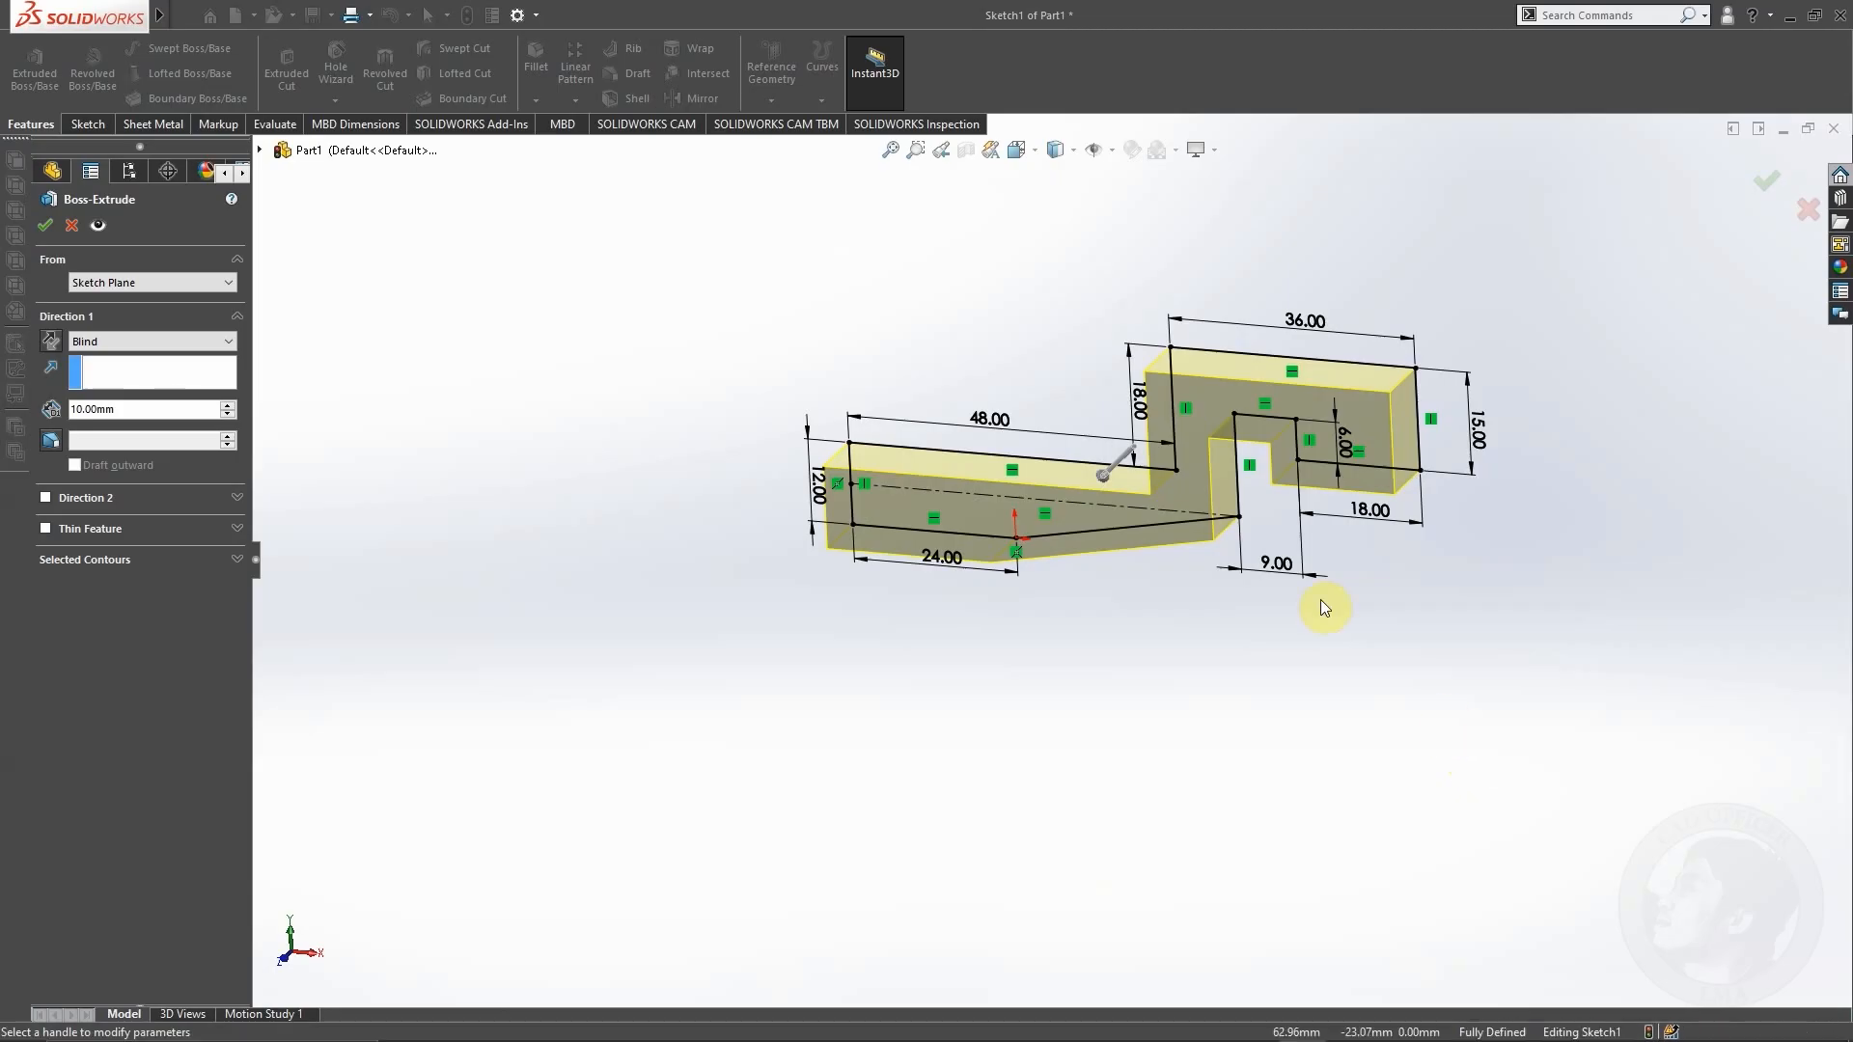
left_click(135, 342)
left_click(113, 419)
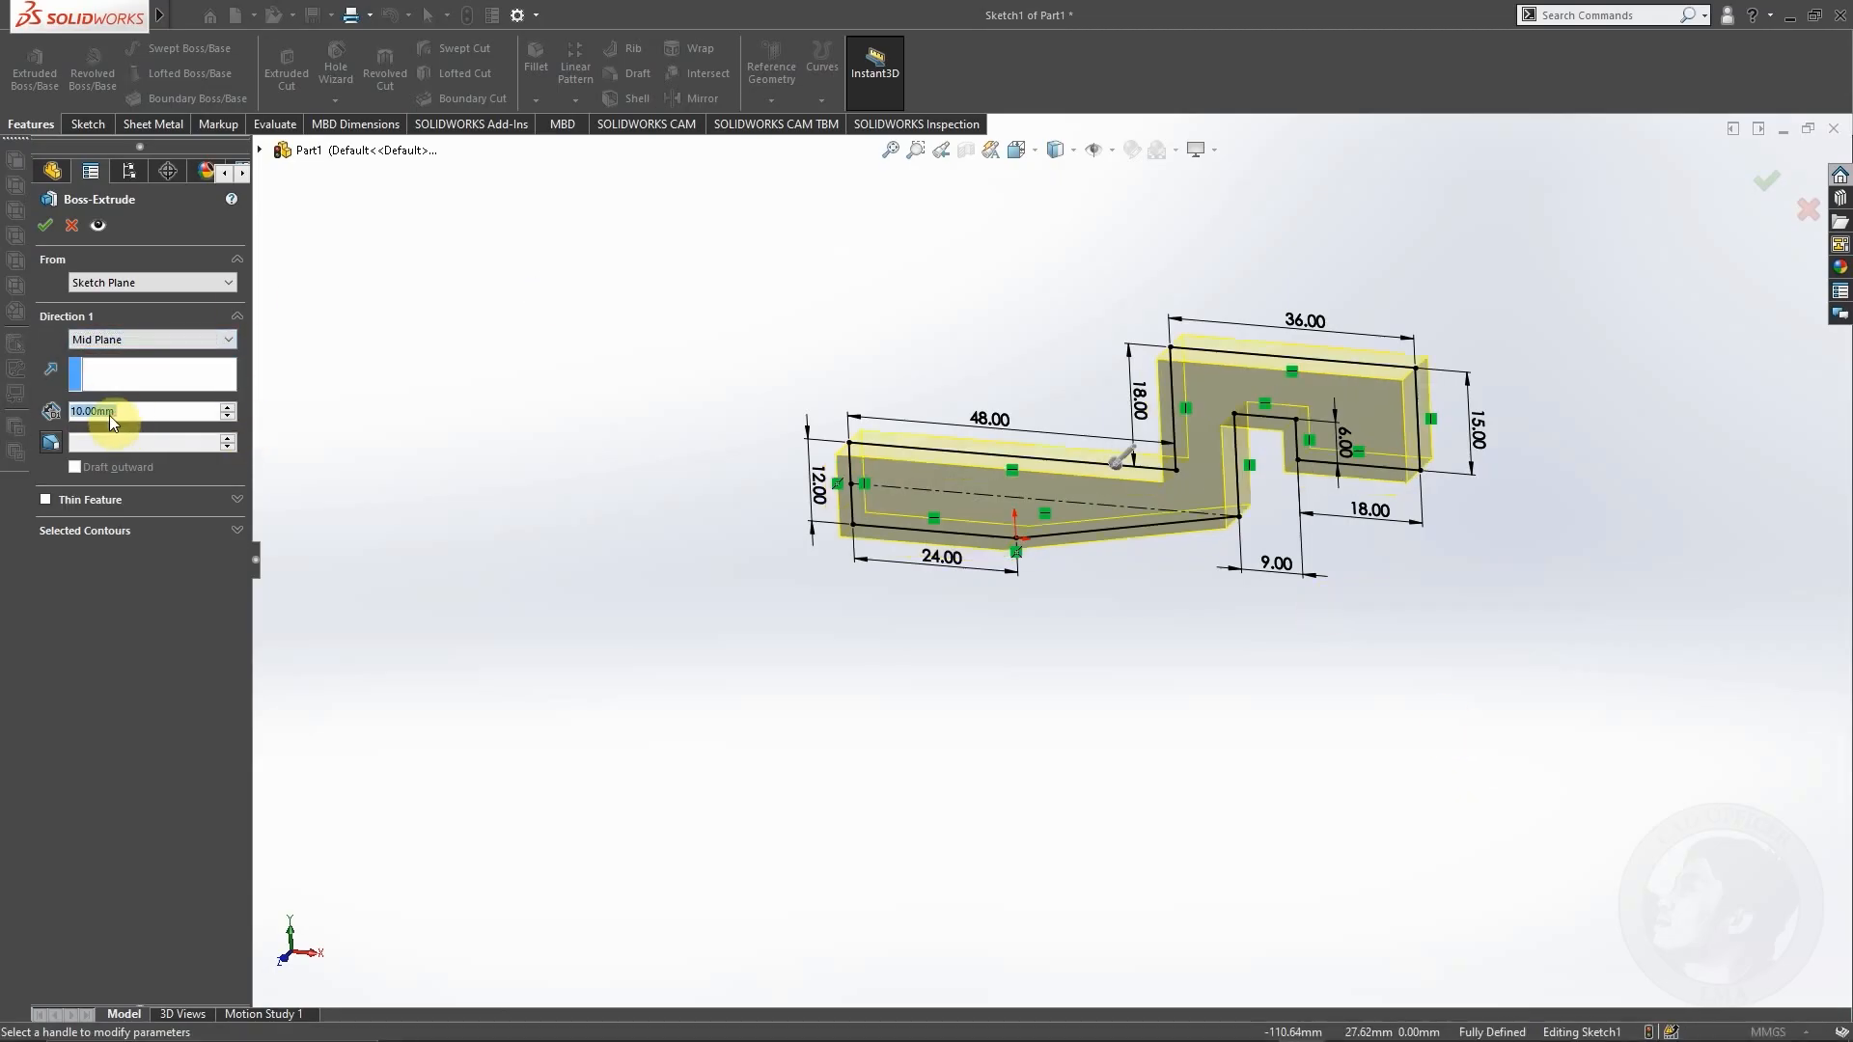
type("36")
key("Return")
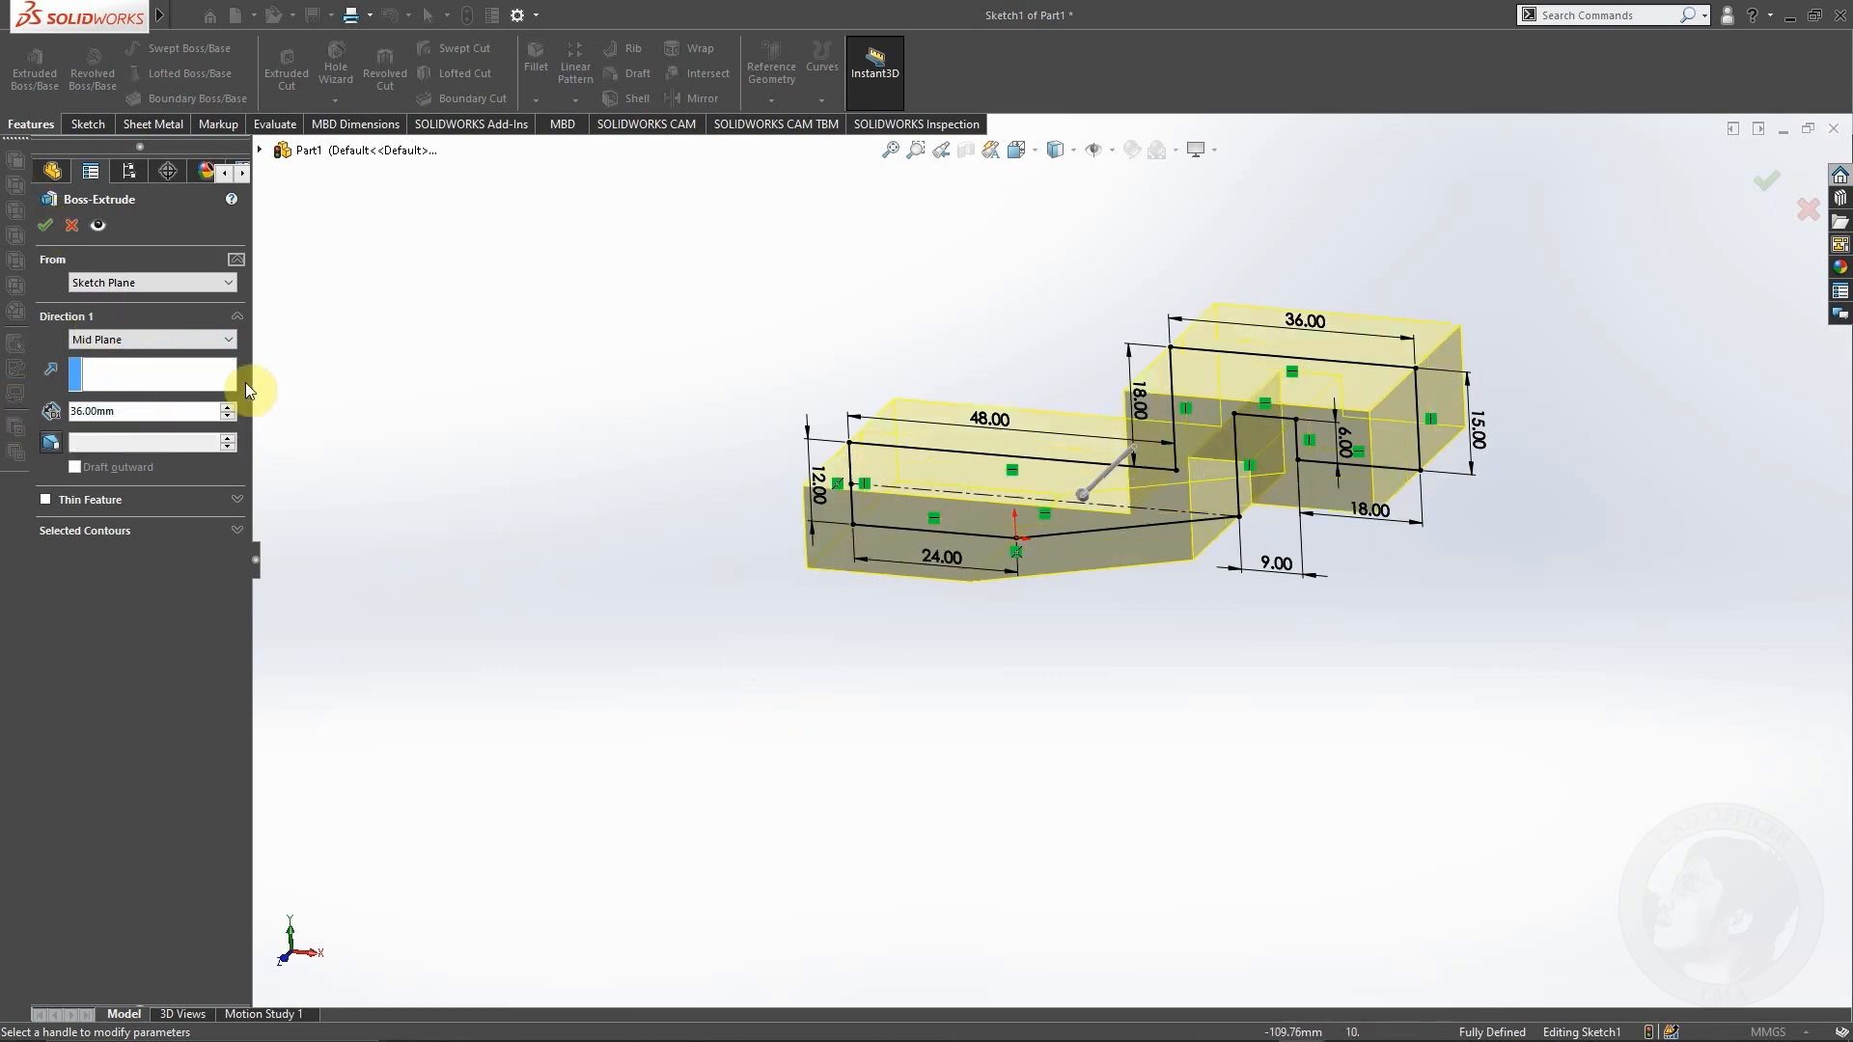
left_click(45, 225)
Step: Start a sketch on the lower step's top face and view it face-on with the raised block above it
middle_click_drag(599, 597, 729, 715)
left_click(1133, 703)
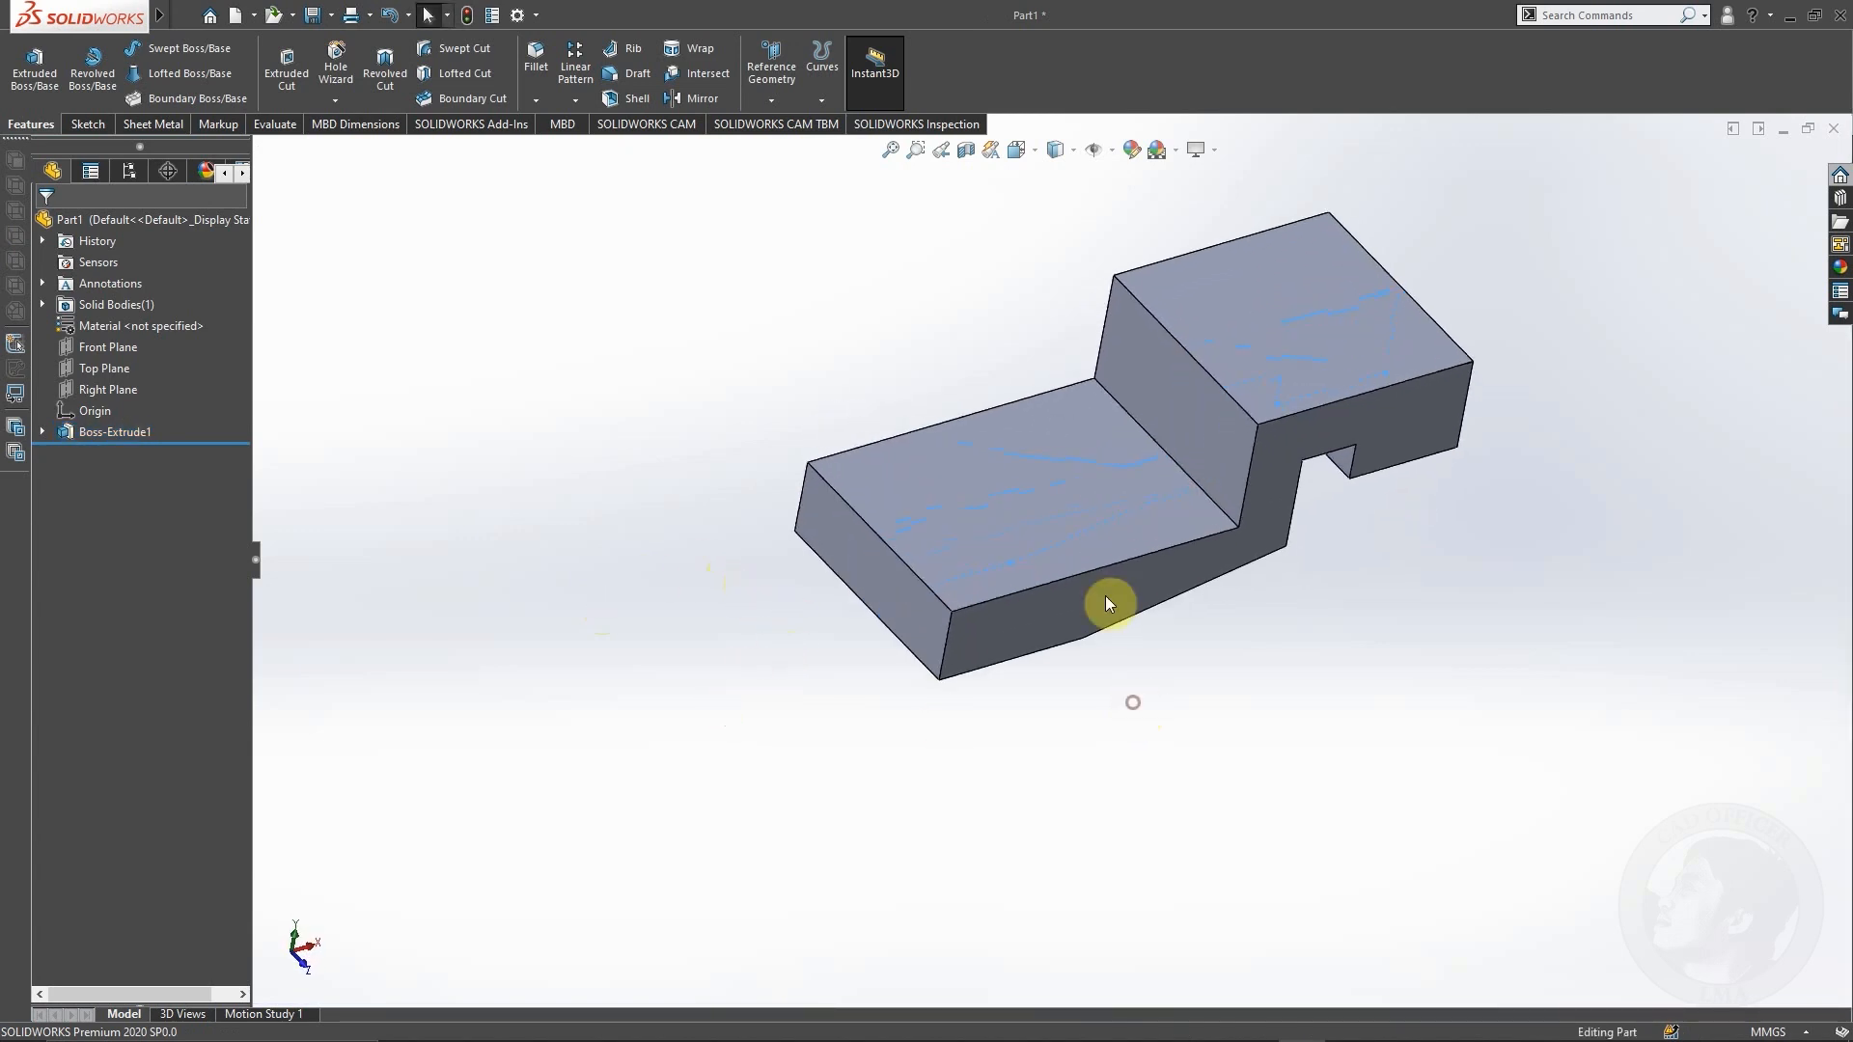
left_click(1017, 488)
left_click(1100, 434)
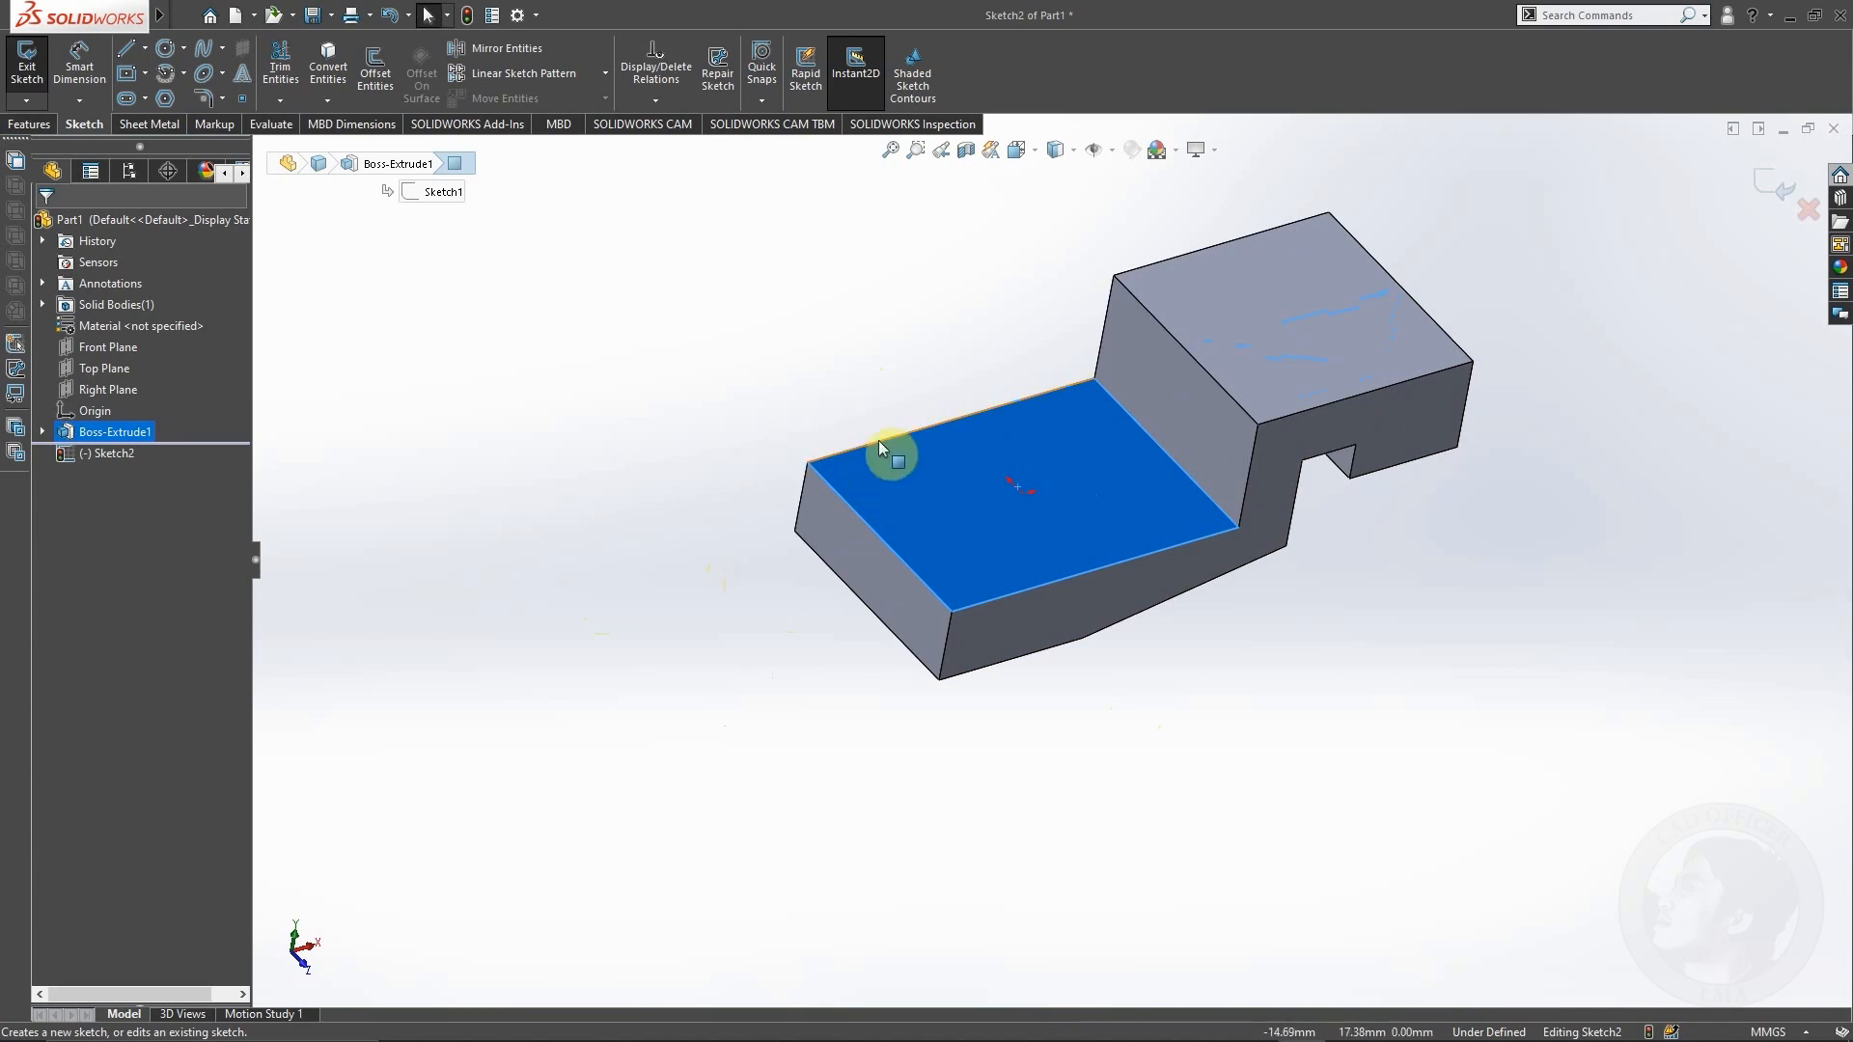
key("space")
left_click(832, 505)
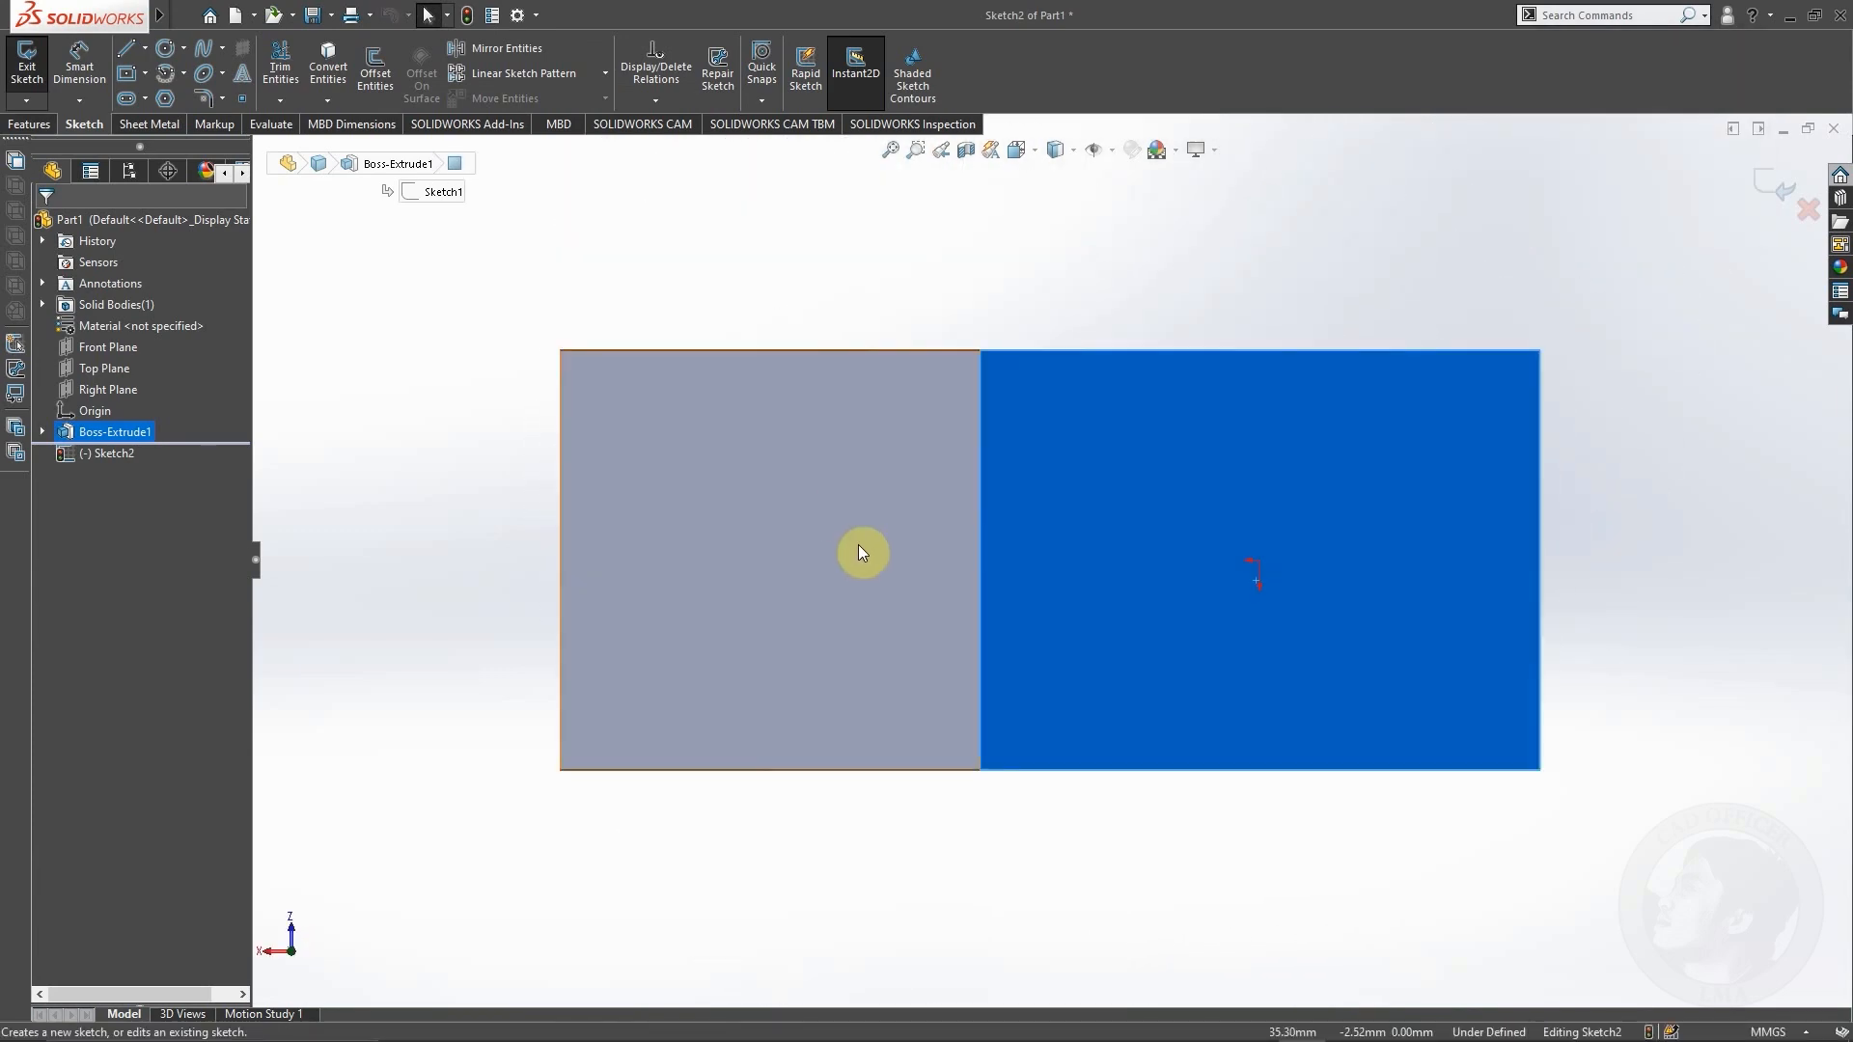
key("space")
middle_click_drag(1138, 649, 791, 633)
left_click(792, 629)
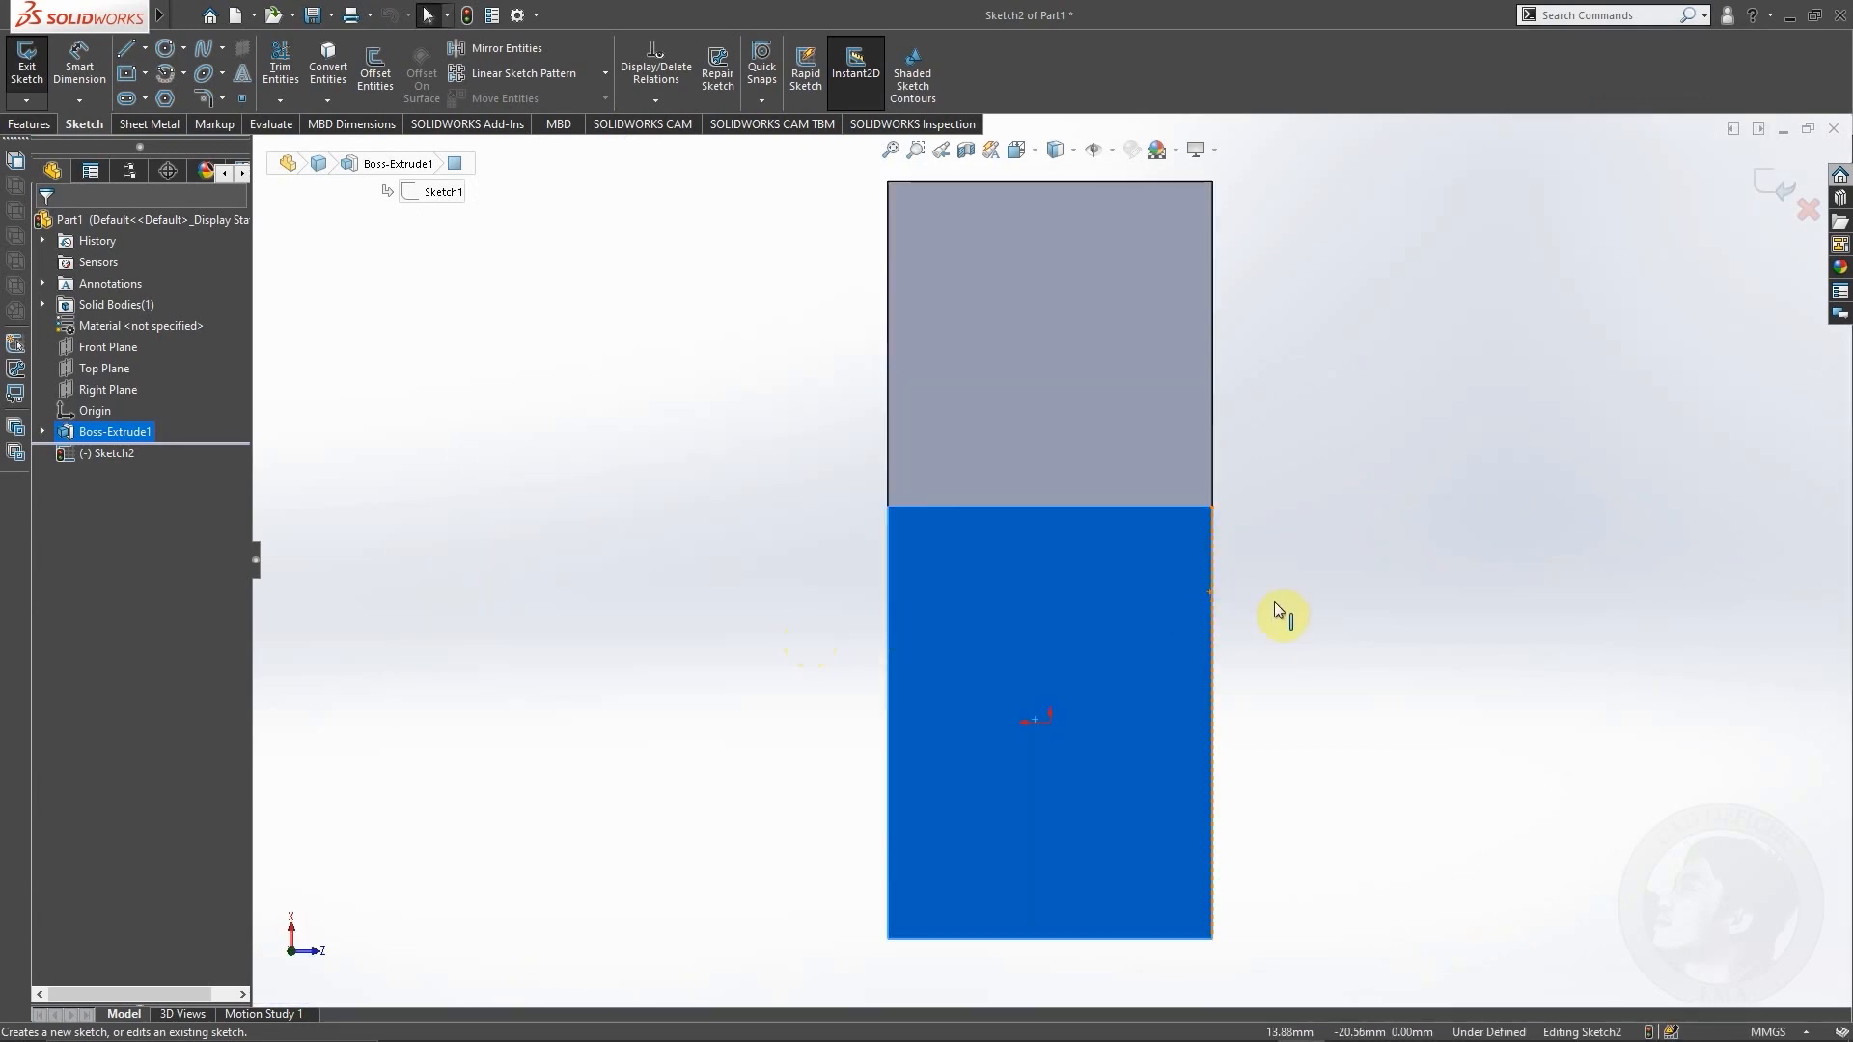
Step: Draw a 48 mm centerline along the middle of the lower face, between the midpoints of the block-side edge and the outer end edge
left_click(141, 49)
left_click(155, 85)
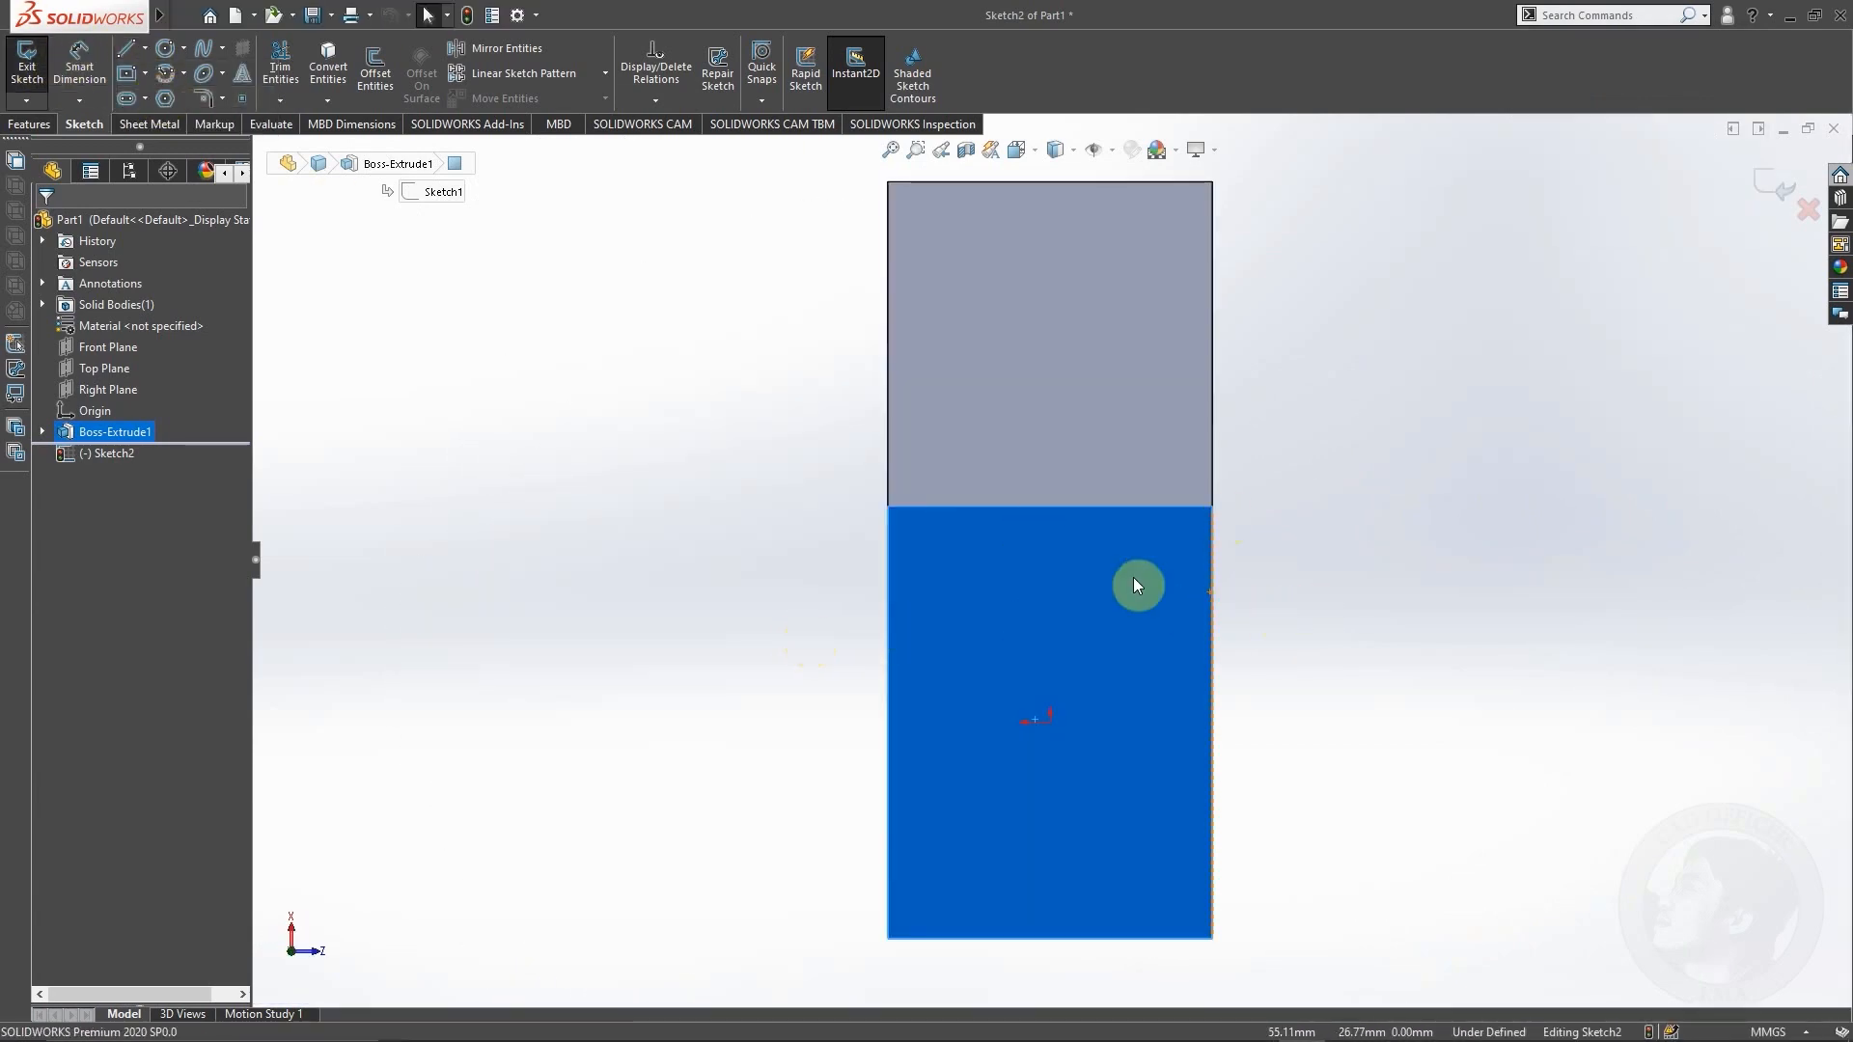
left_click(1051, 505)
left_click(1049, 937)
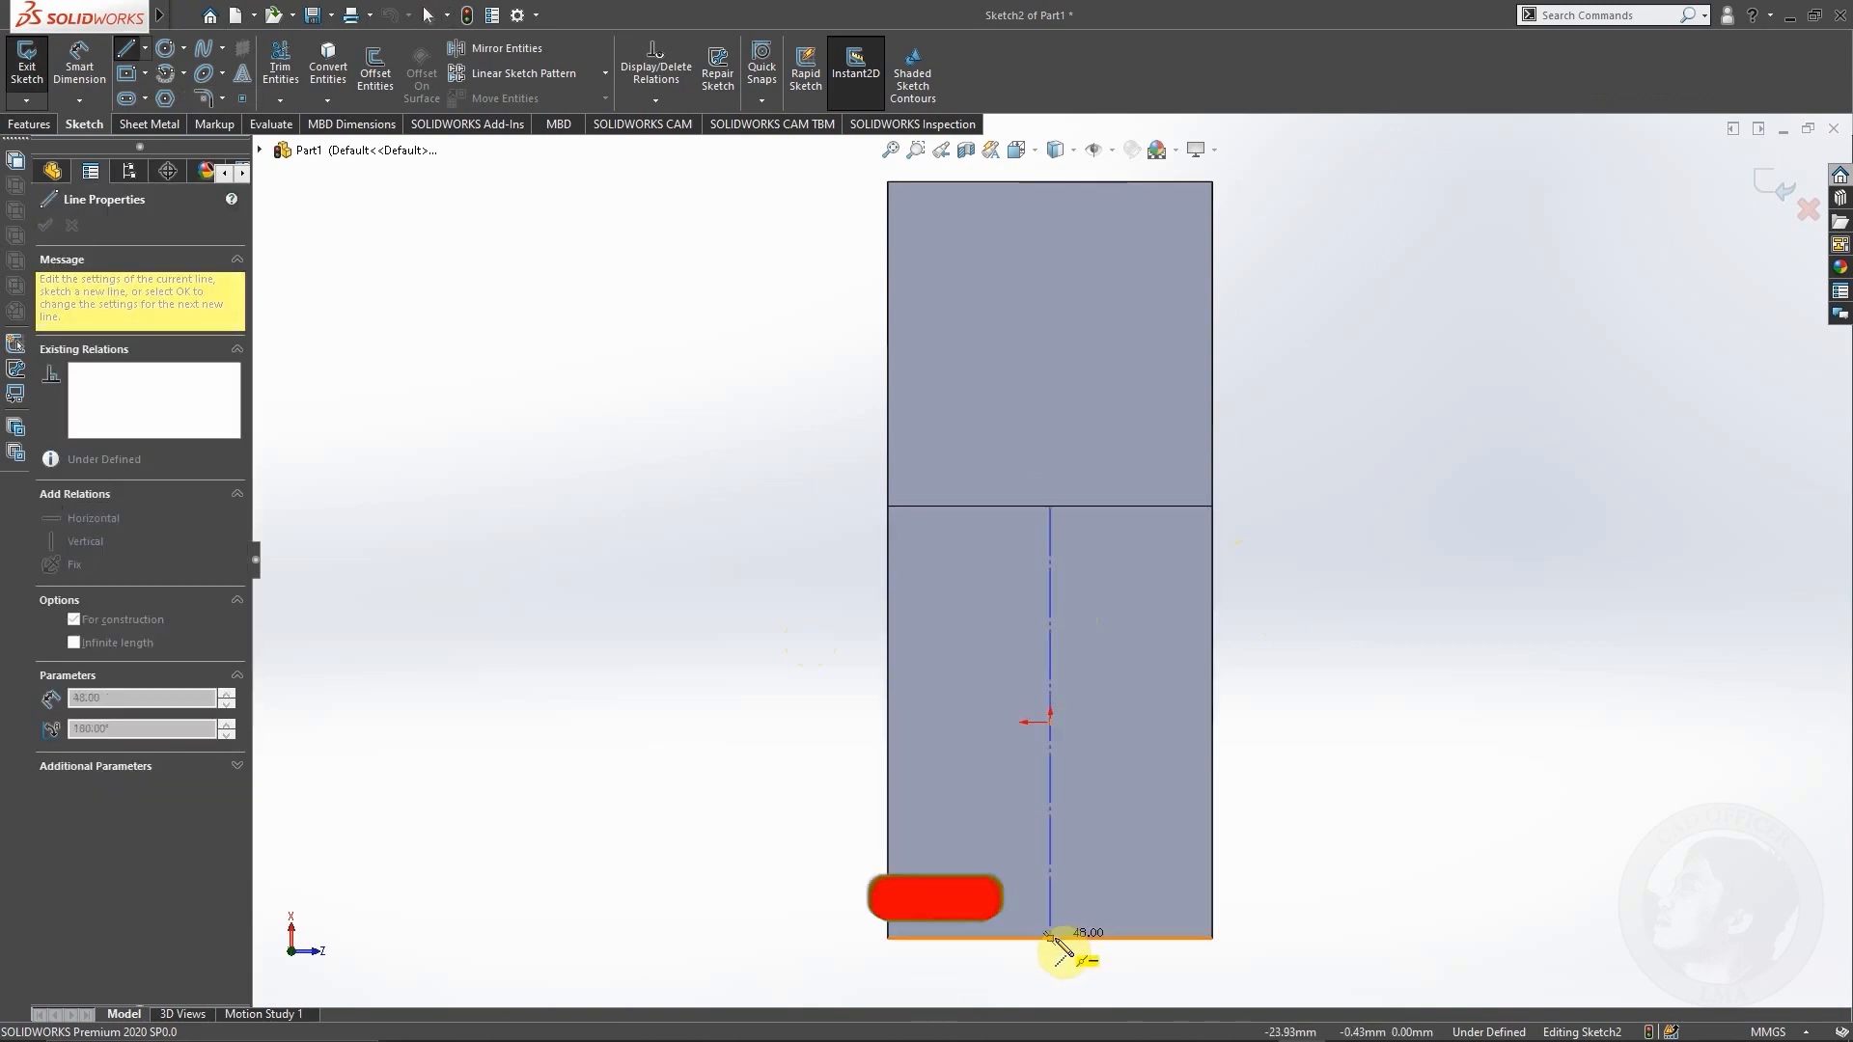
key("Escape")
Step: Check the slot in the reference drawing and sketch a centerpoint straight slot on the origin, about 8.6 mm wide with 19 mm between arc centres
key("alt+Tab")
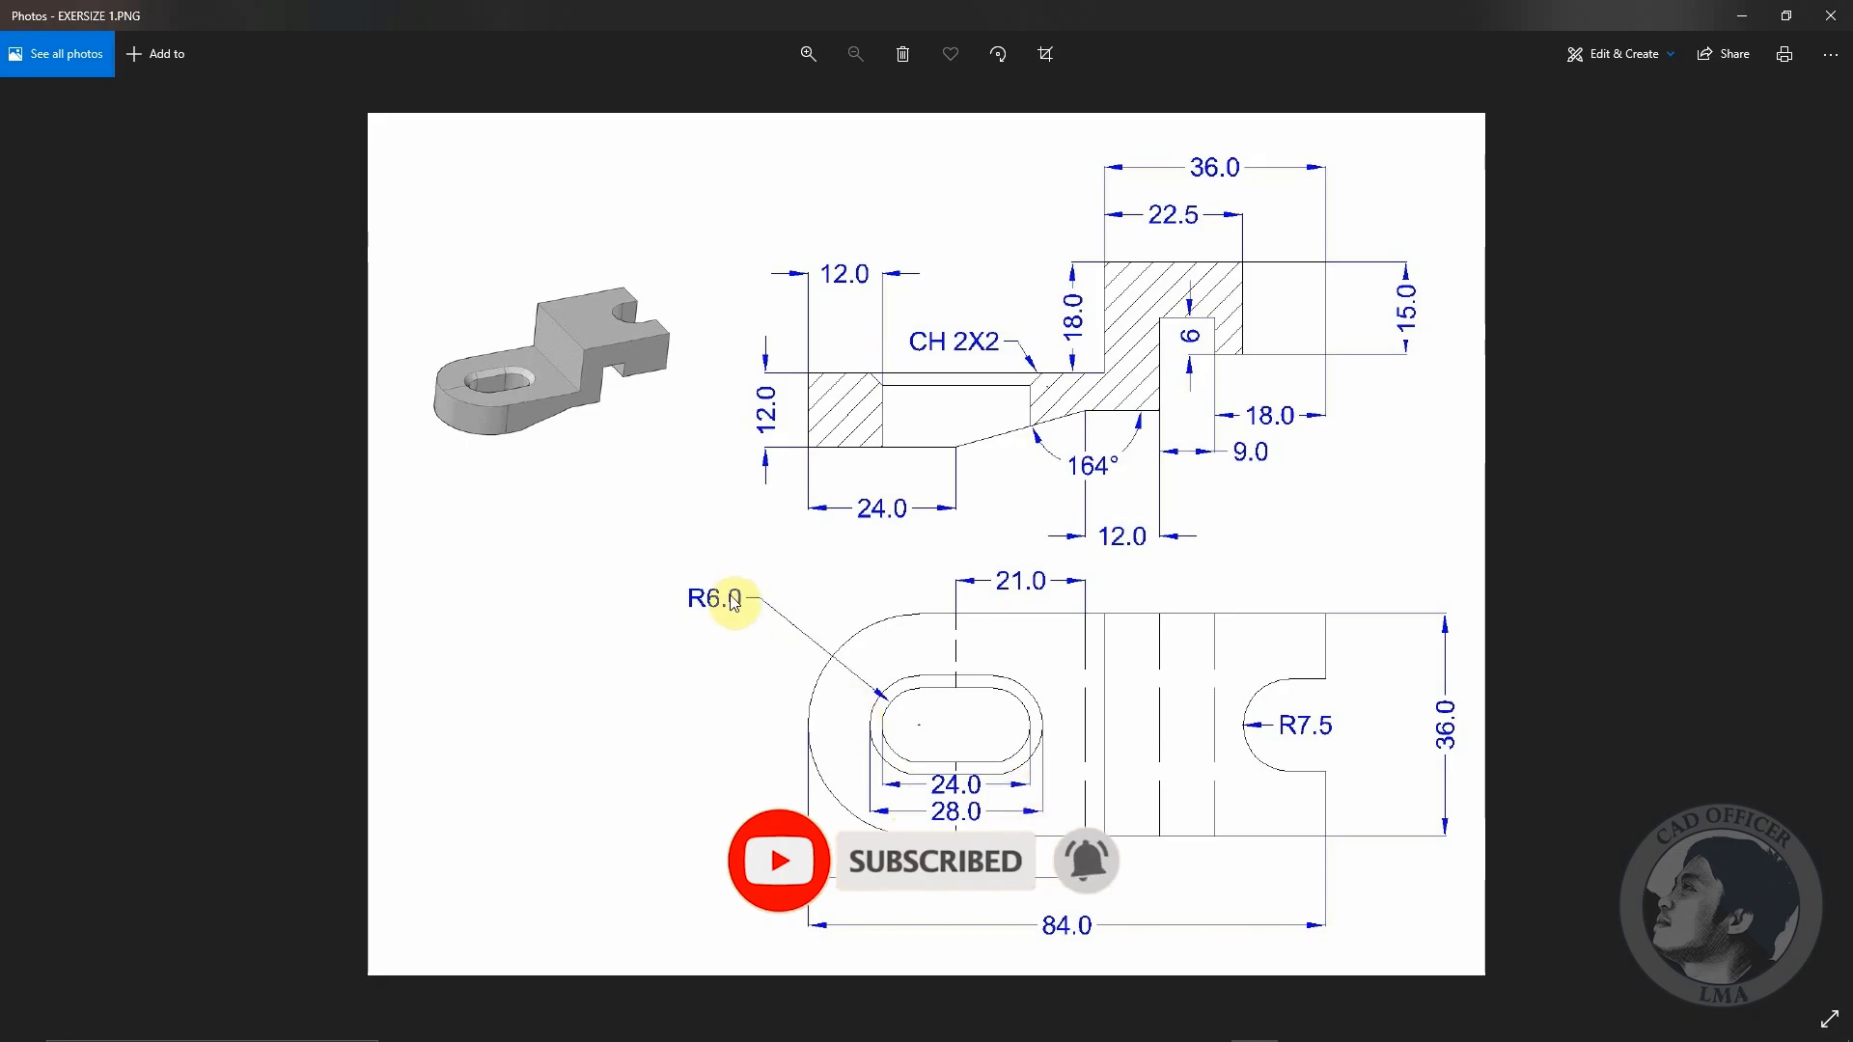
key("alt+Tab")
left_click(137, 97)
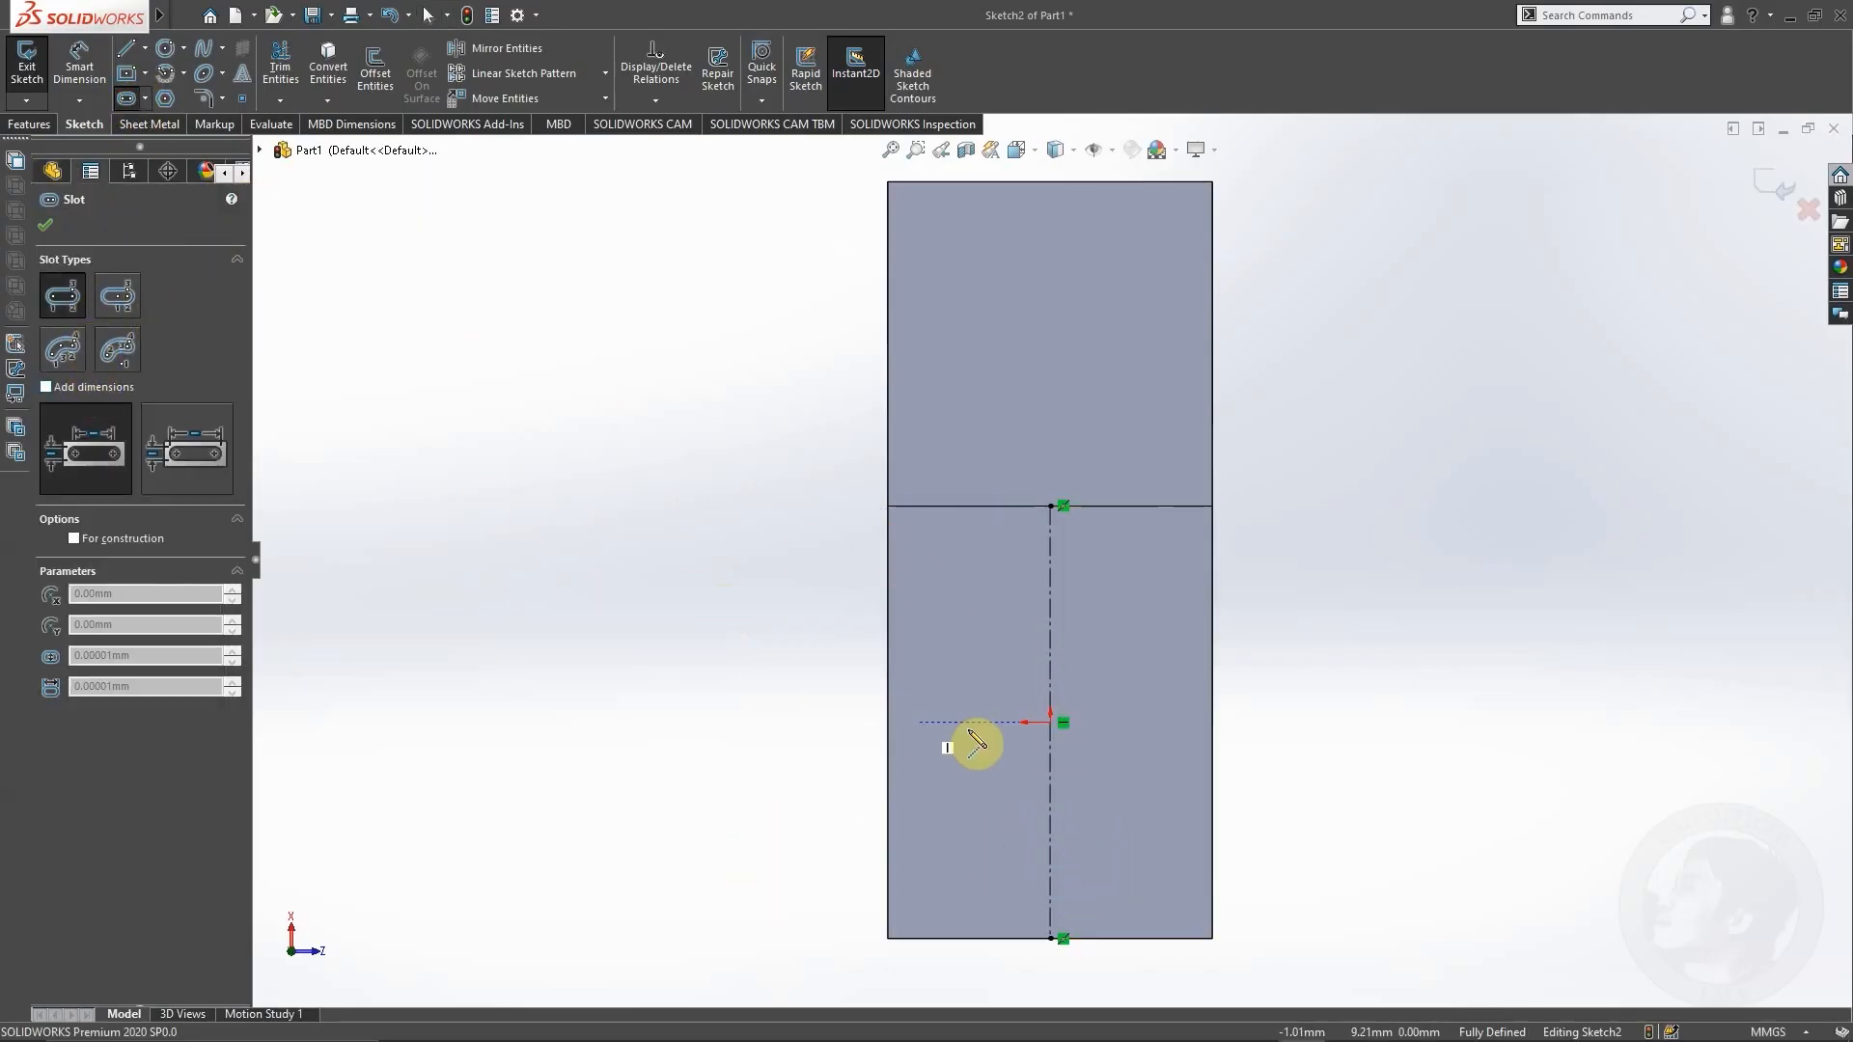
left_click(118, 296)
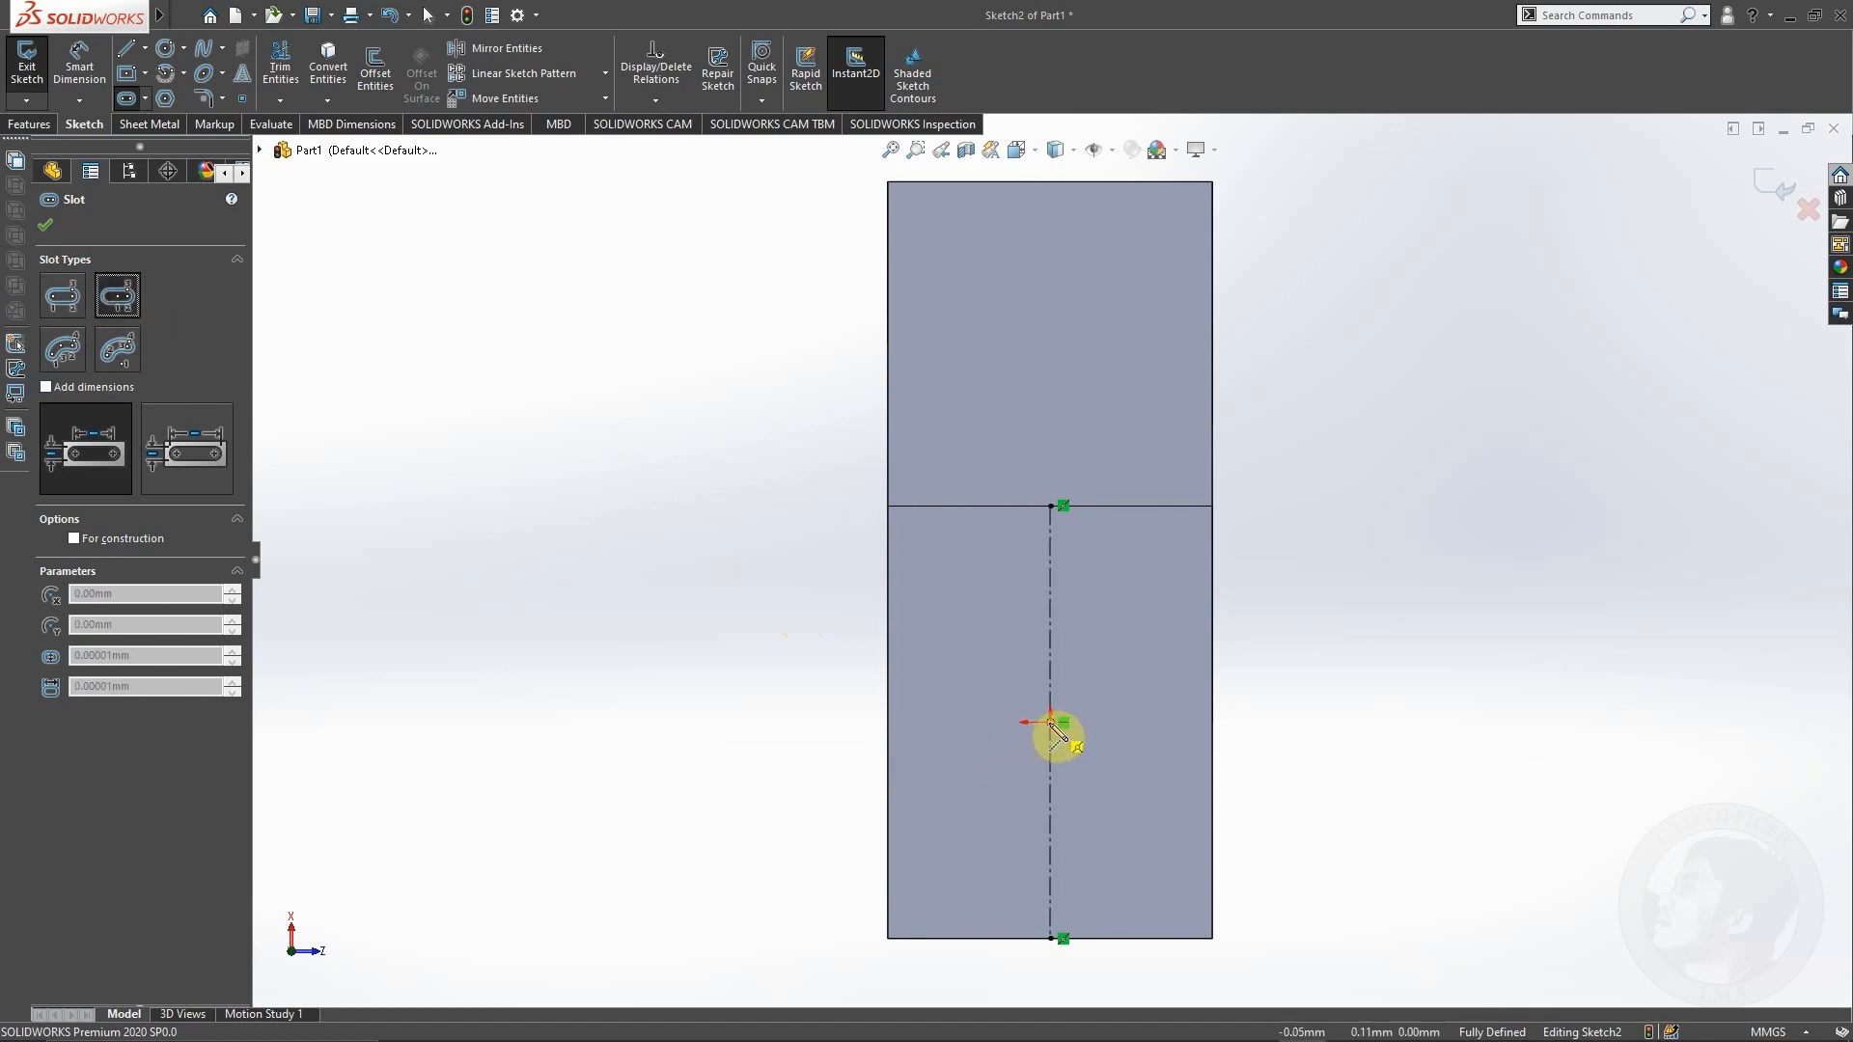
left_click(1051, 722)
left_click(1092, 659)
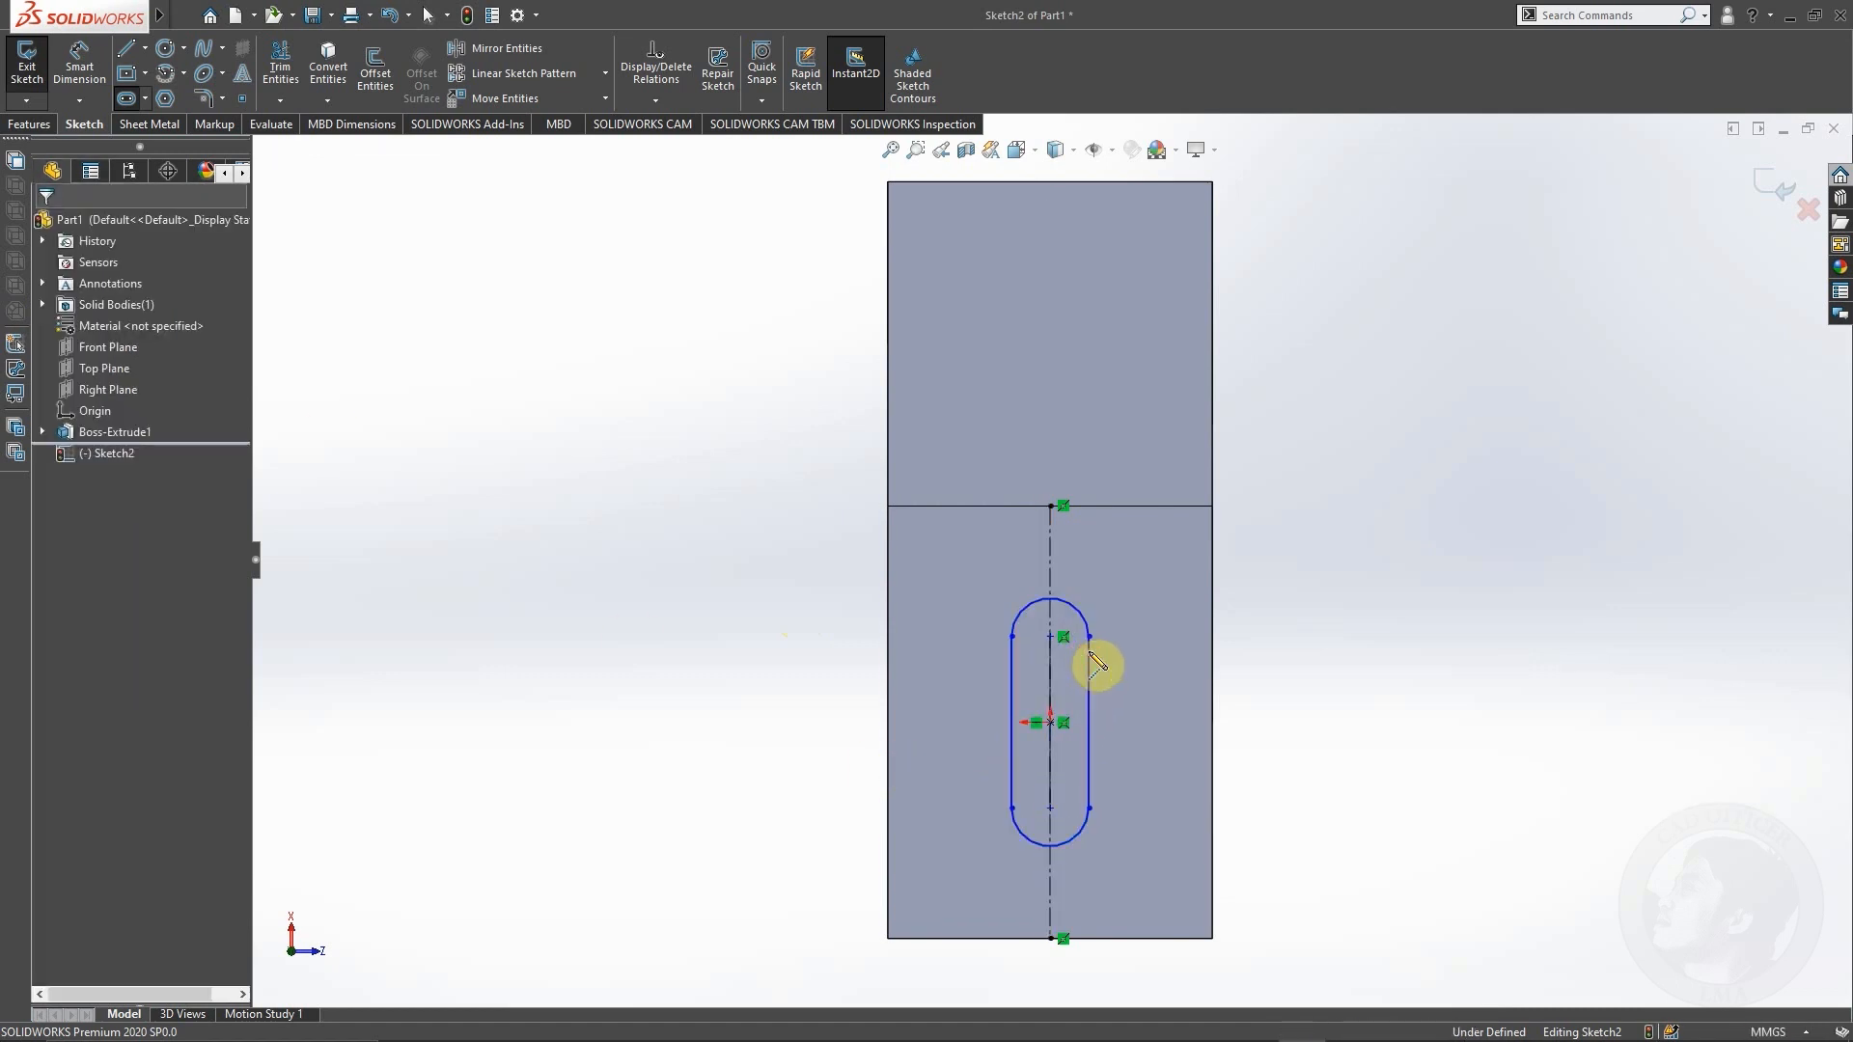
Step: Dimension the slot's width between its two straight sides as 12 mm
left_click(79, 67)
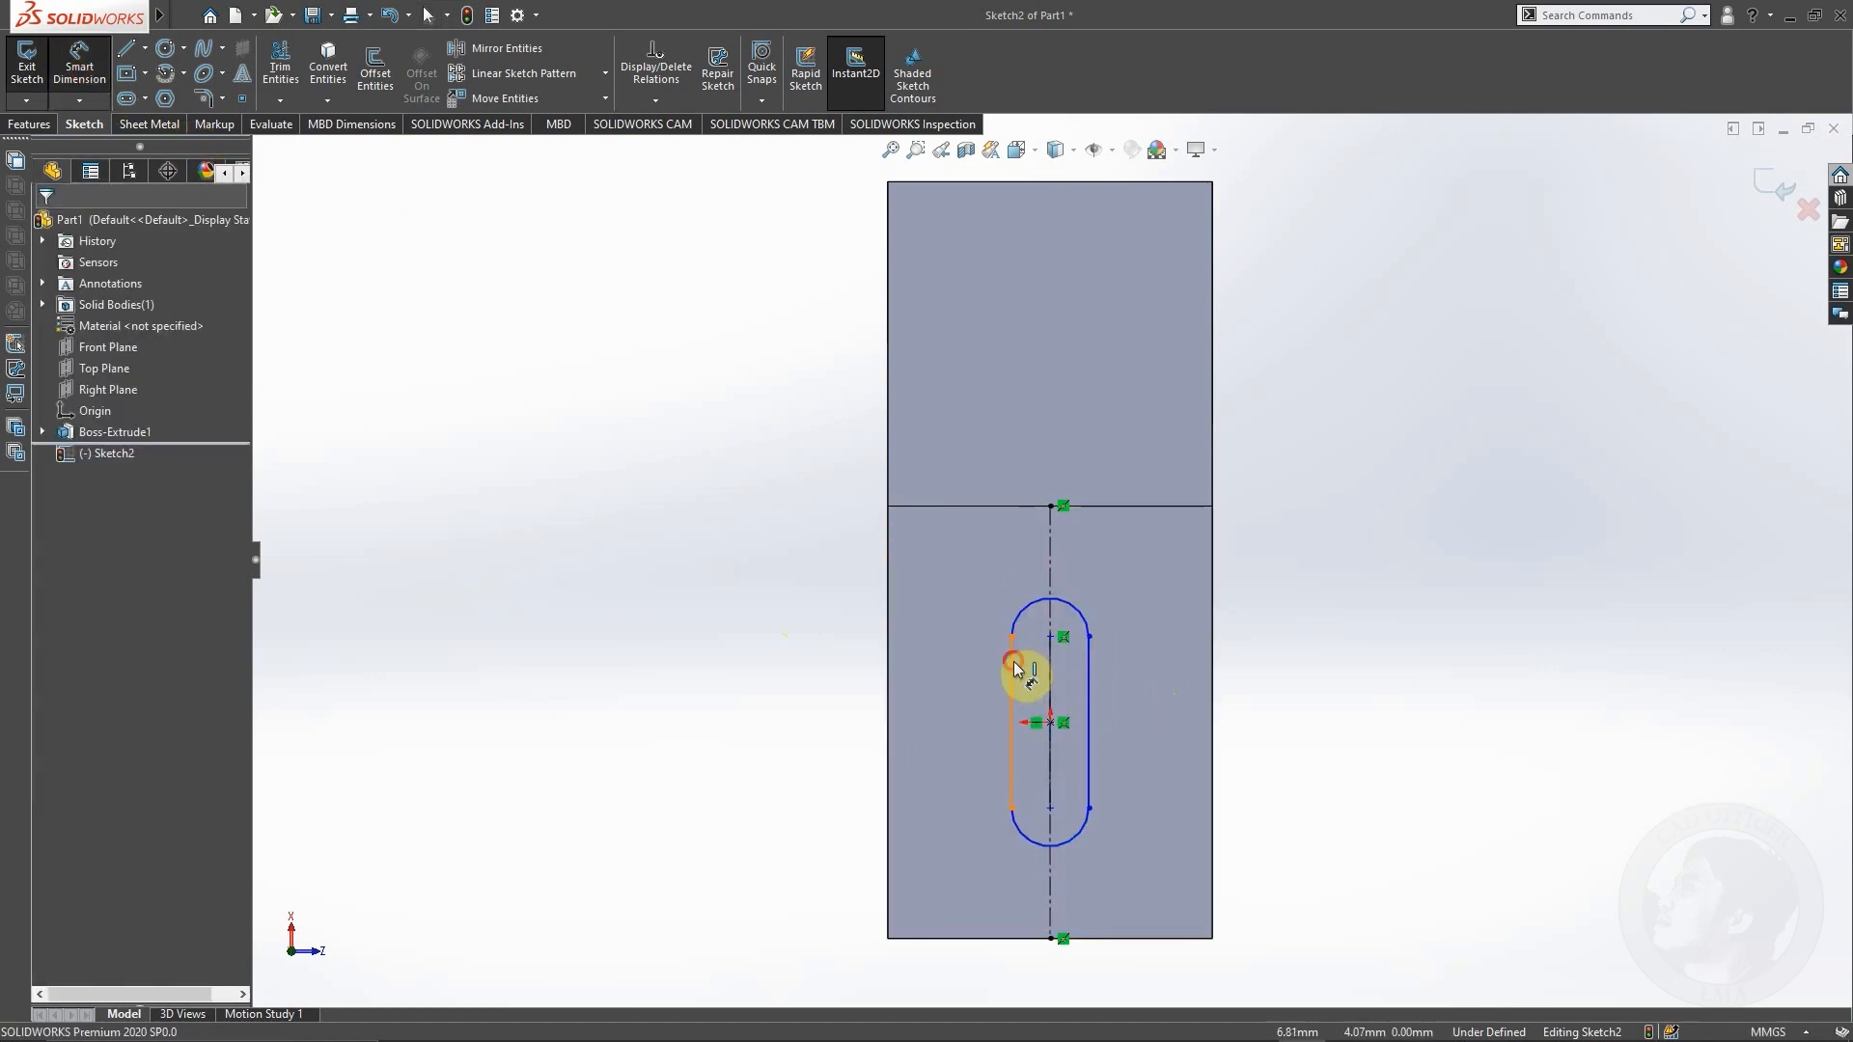
left_click(1089, 683)
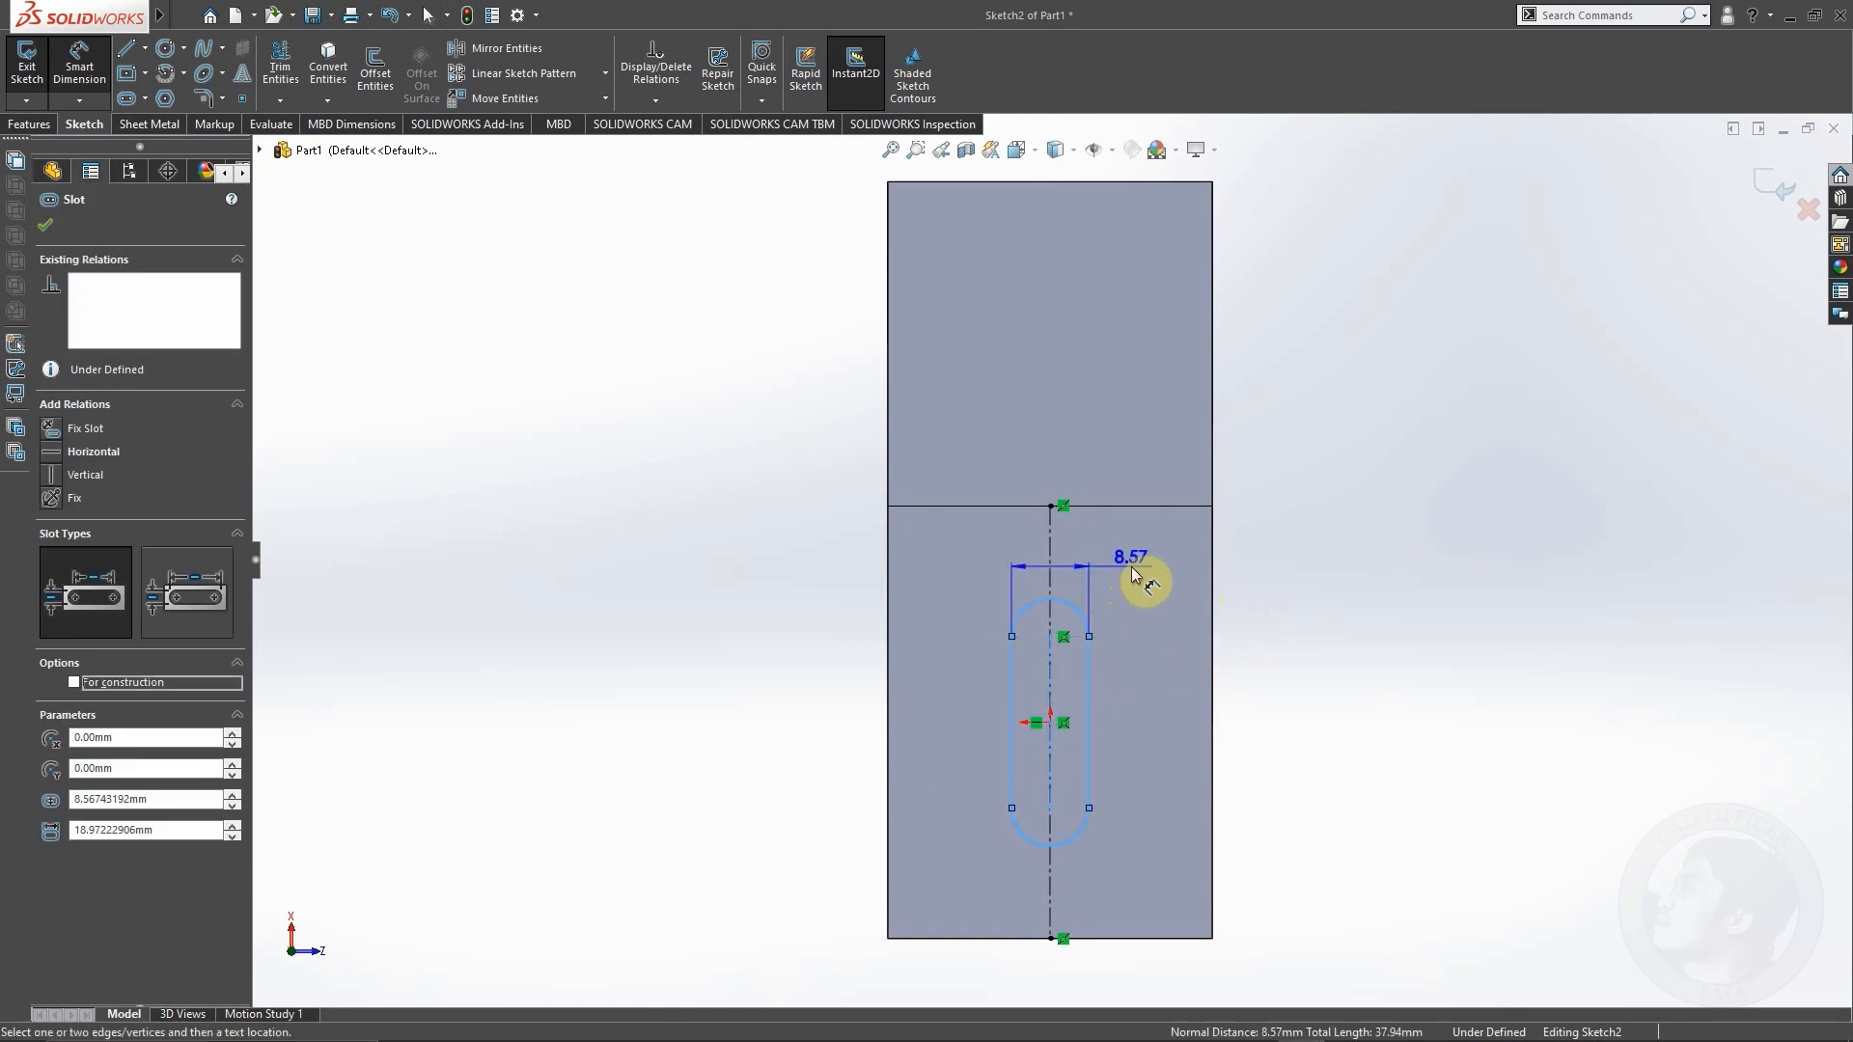
left_click(1133, 568)
type("12")
key("Return")
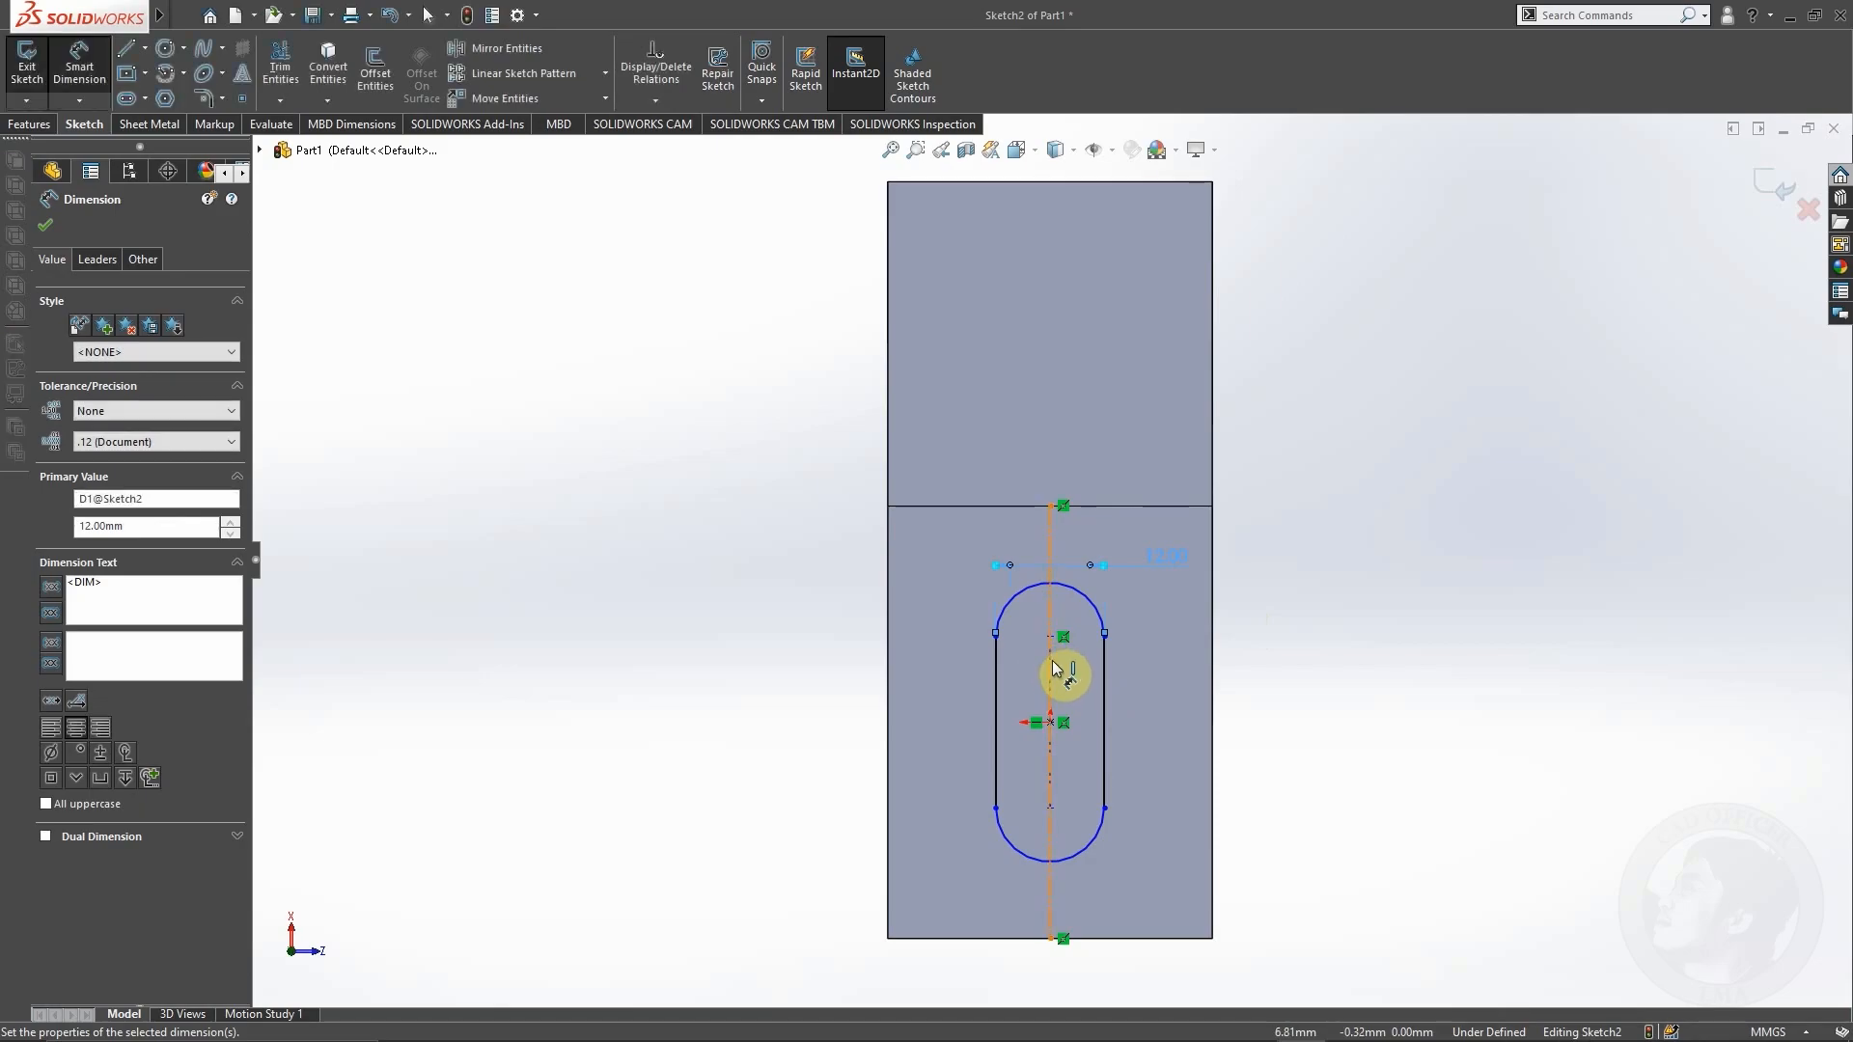
Step: Check the slot length in the reference drawing and dimension the slot's overall length between its arc ends as 24 mm
key("alt+Tab")
key("alt+Tab")
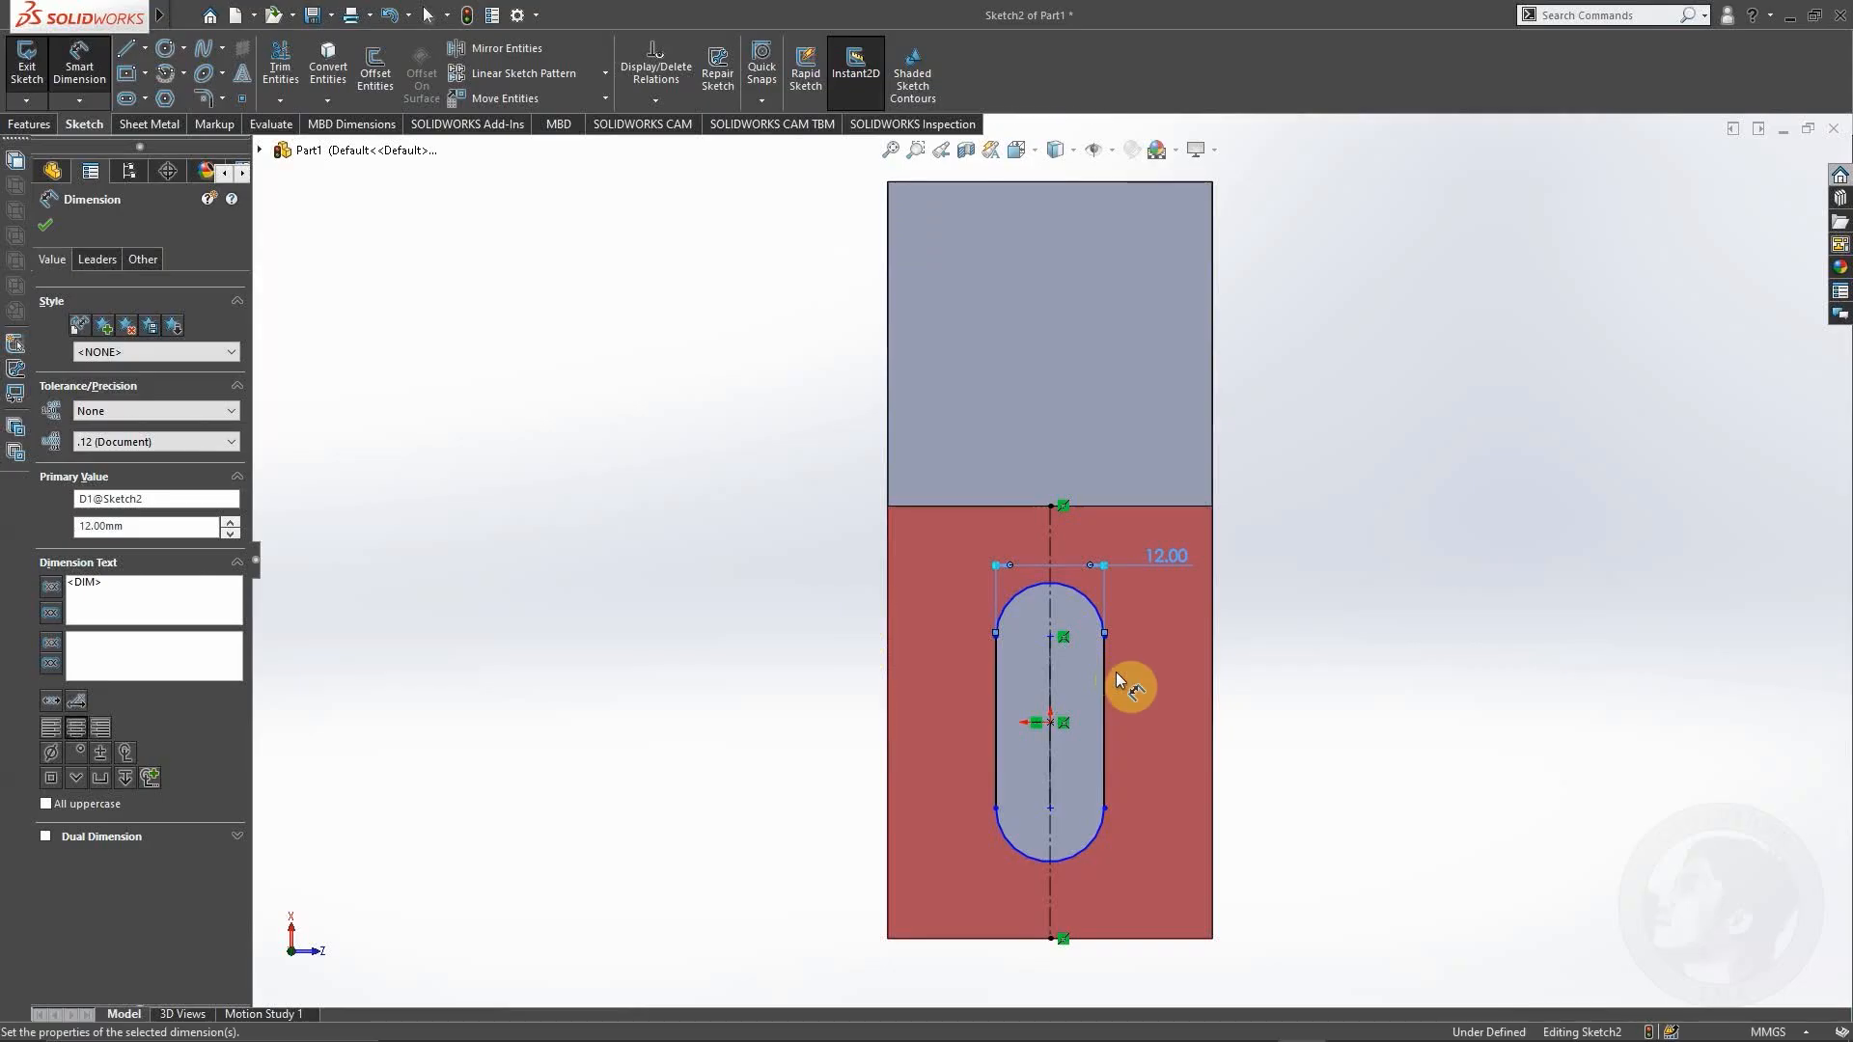
left_click(1052, 581)
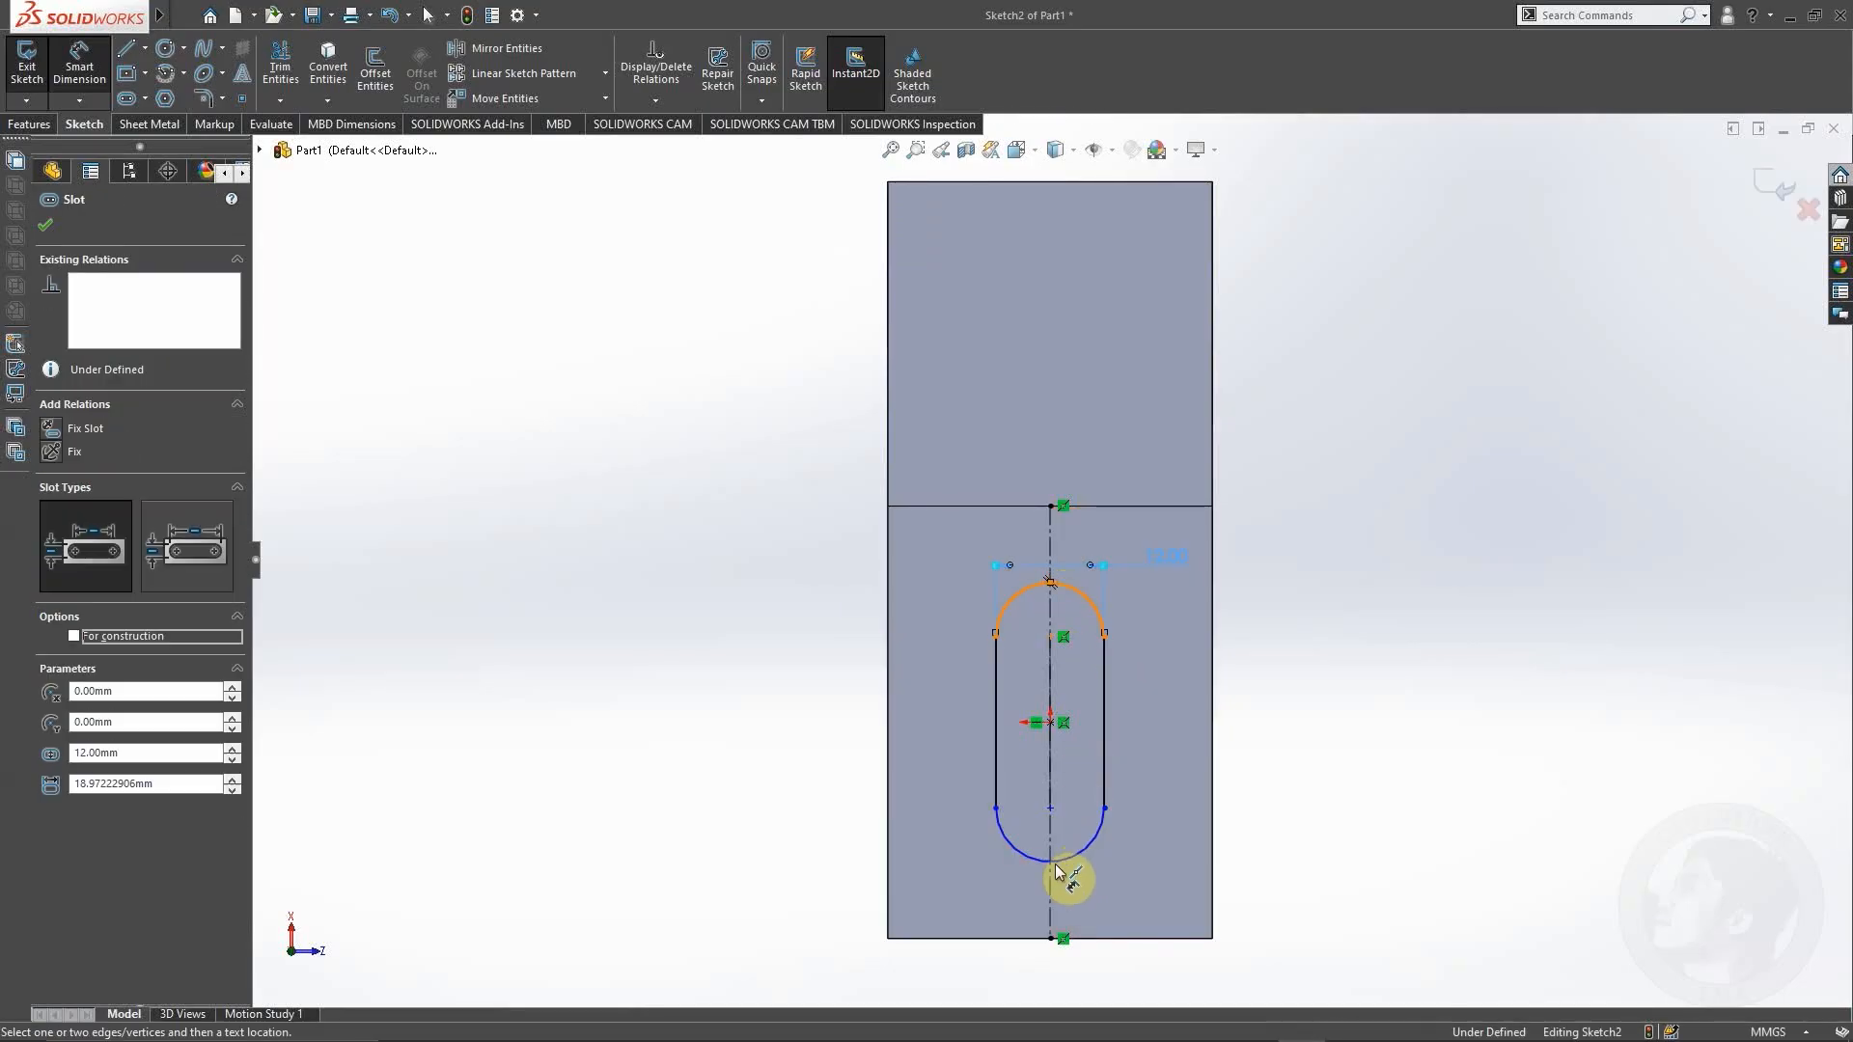
left_click(1264, 736)
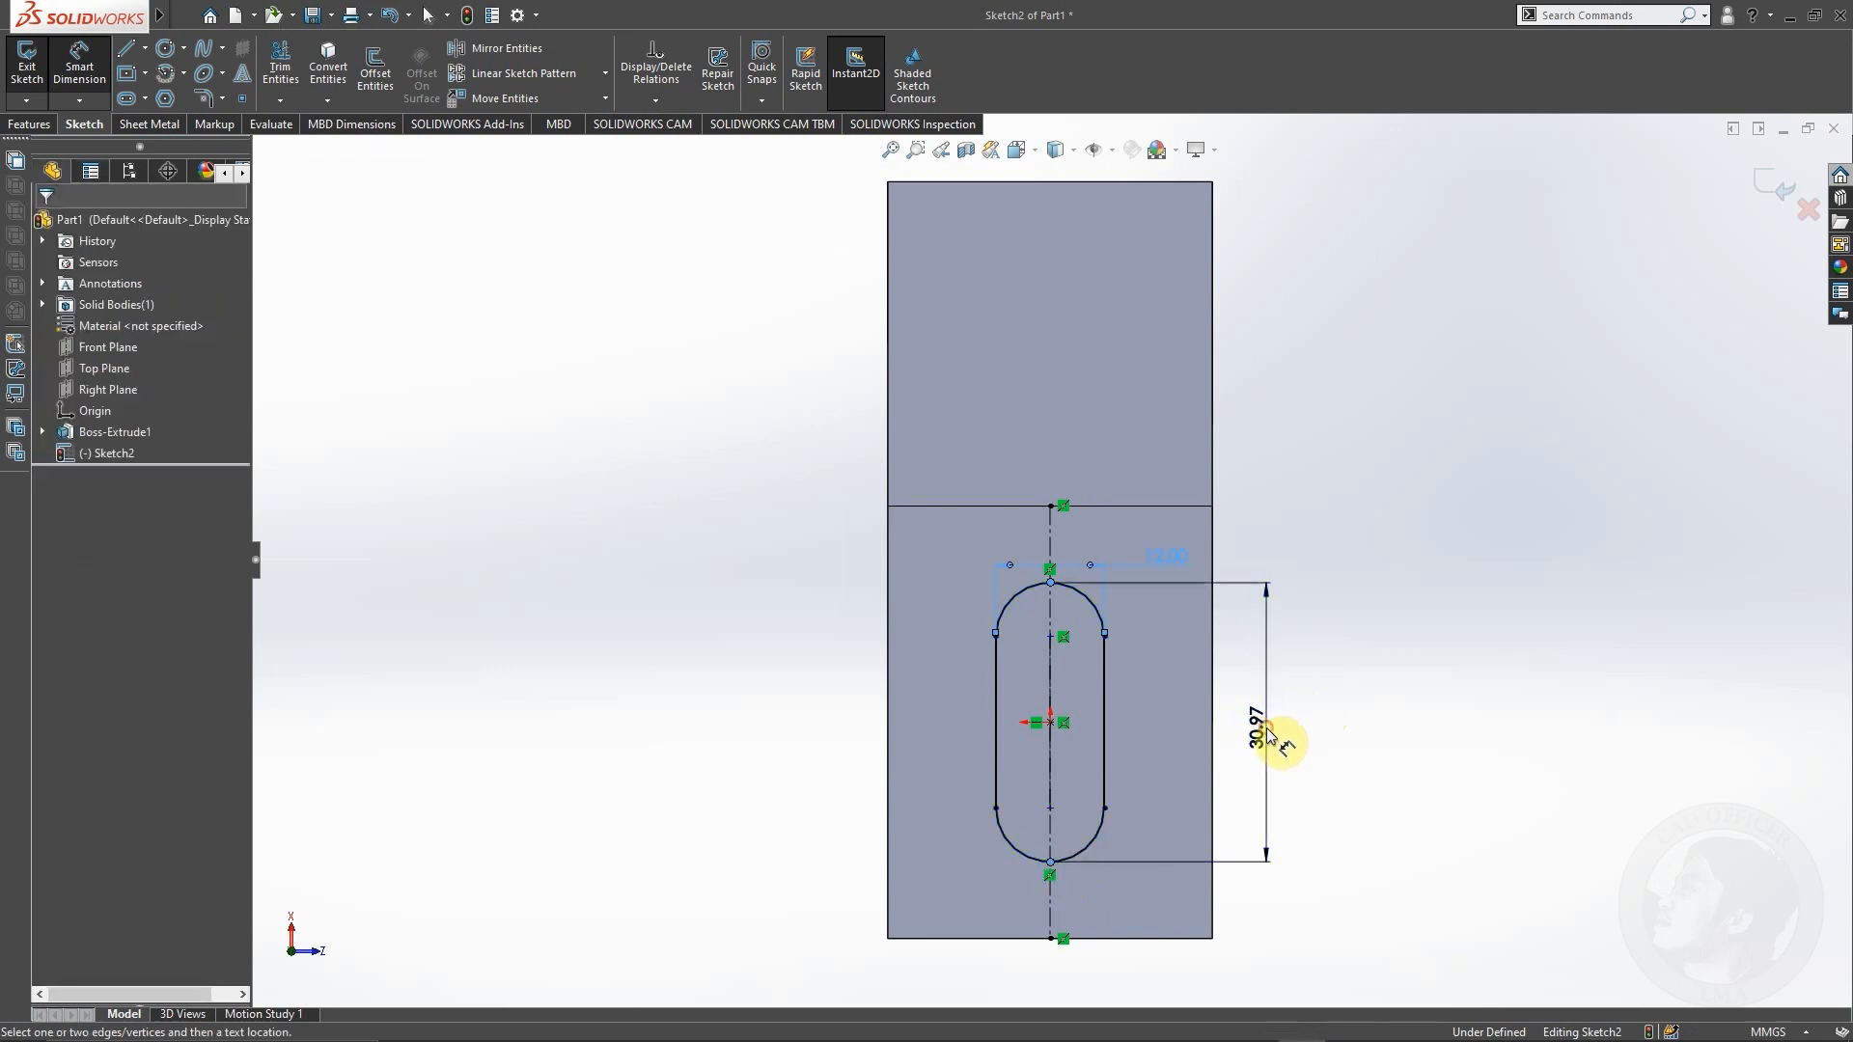
type("24")
key("Return")
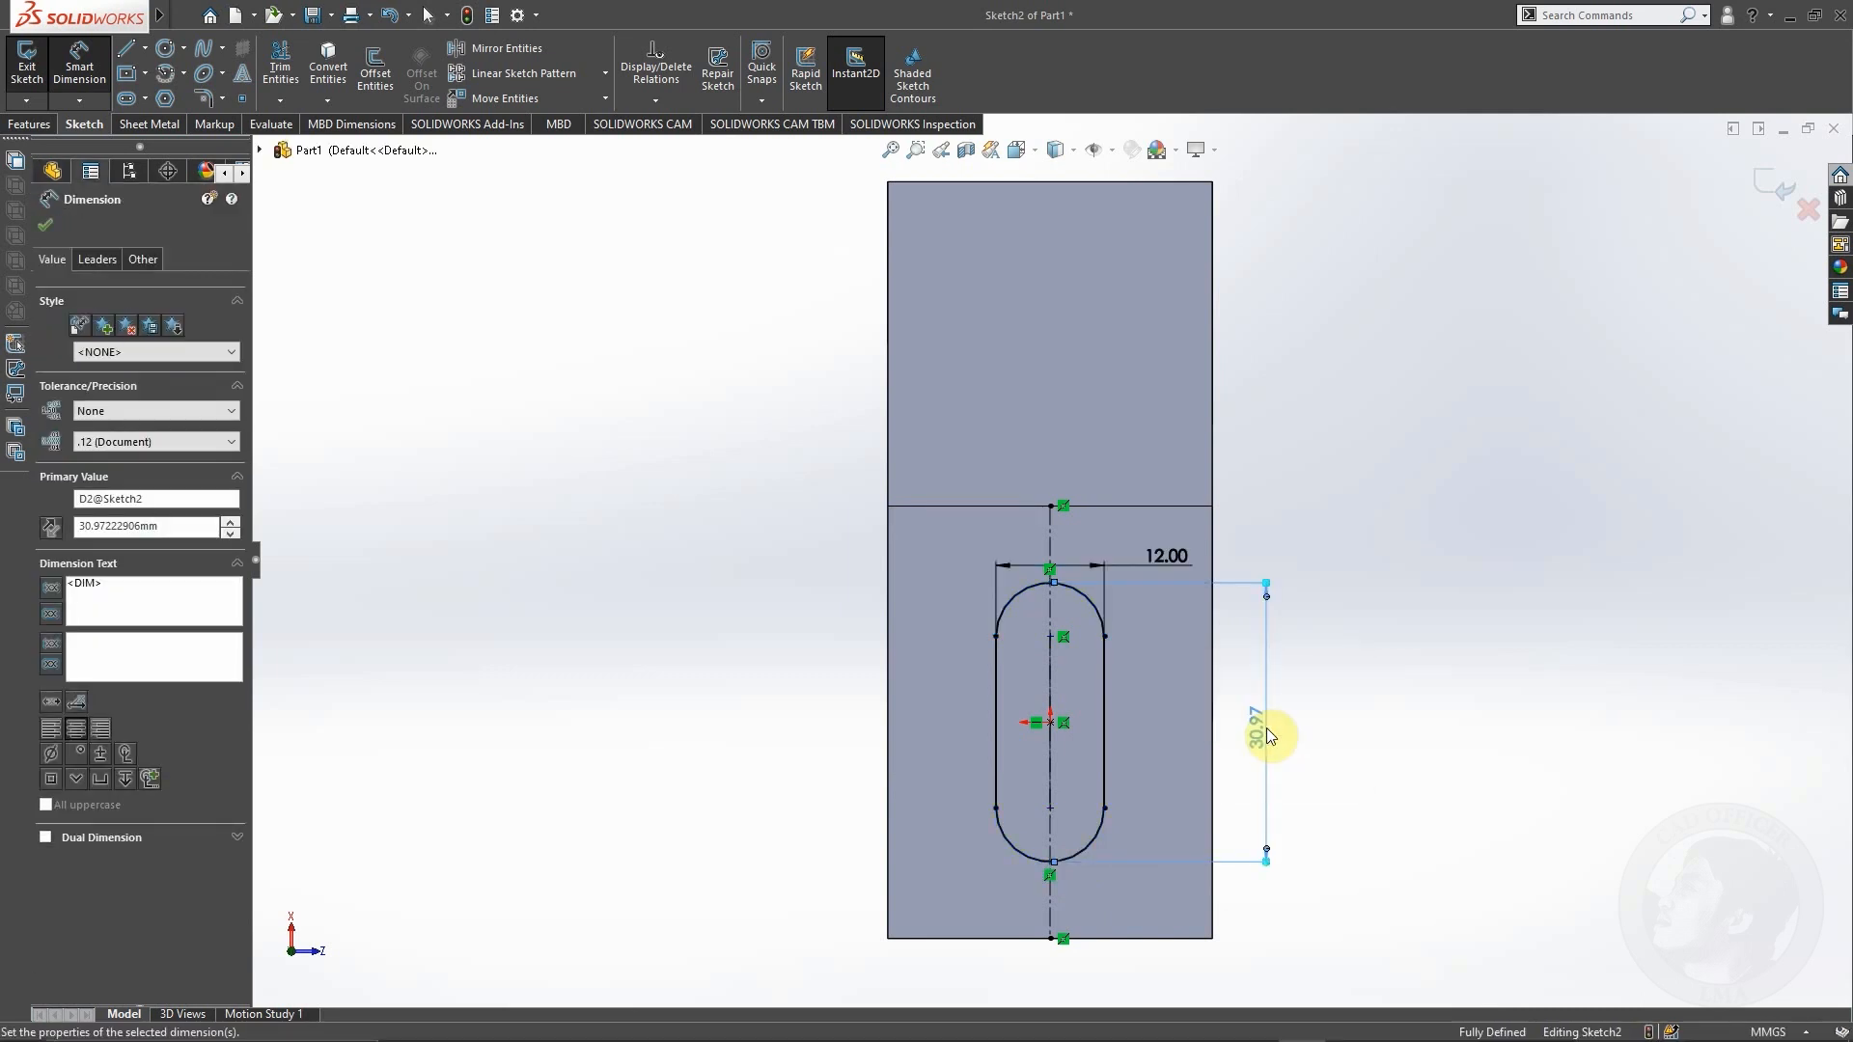
key("Escape")
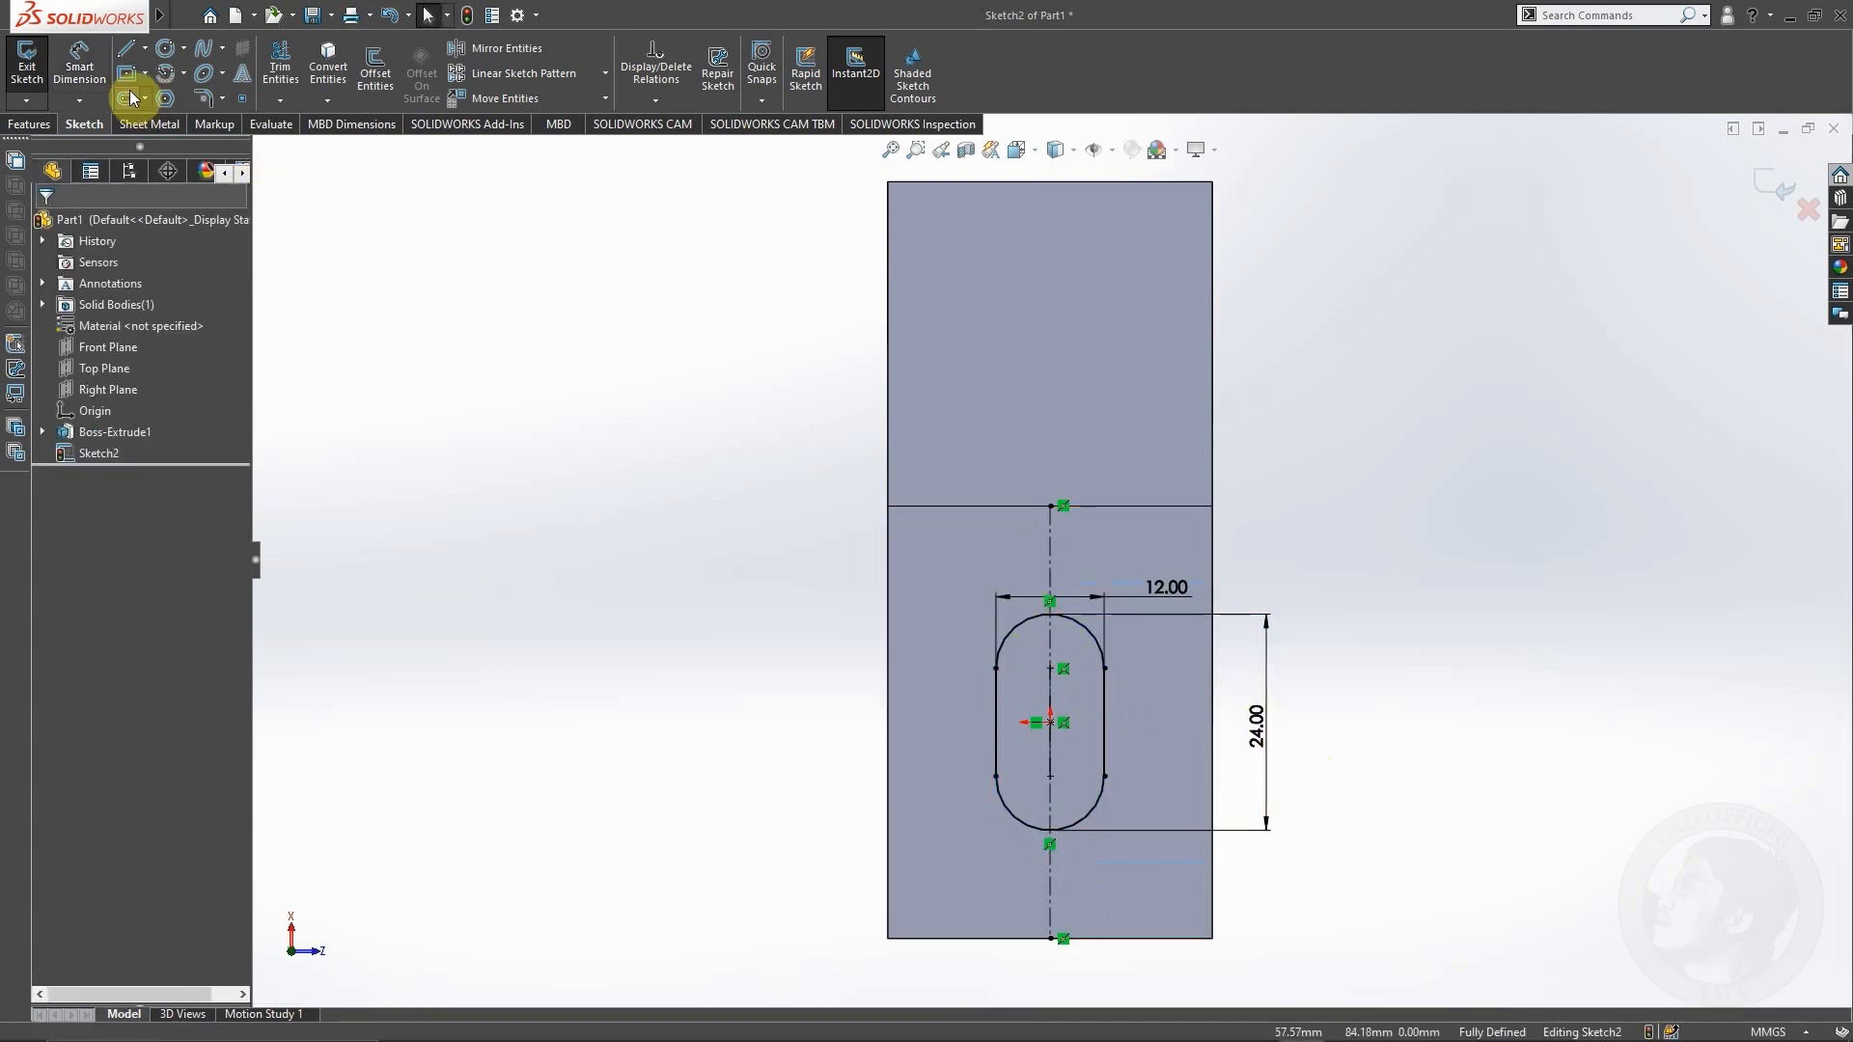
Step: Cut the slot sketch through the lower step with an extruded cut, using the Up To Next end condition
left_click(30, 124)
left_click(282, 67)
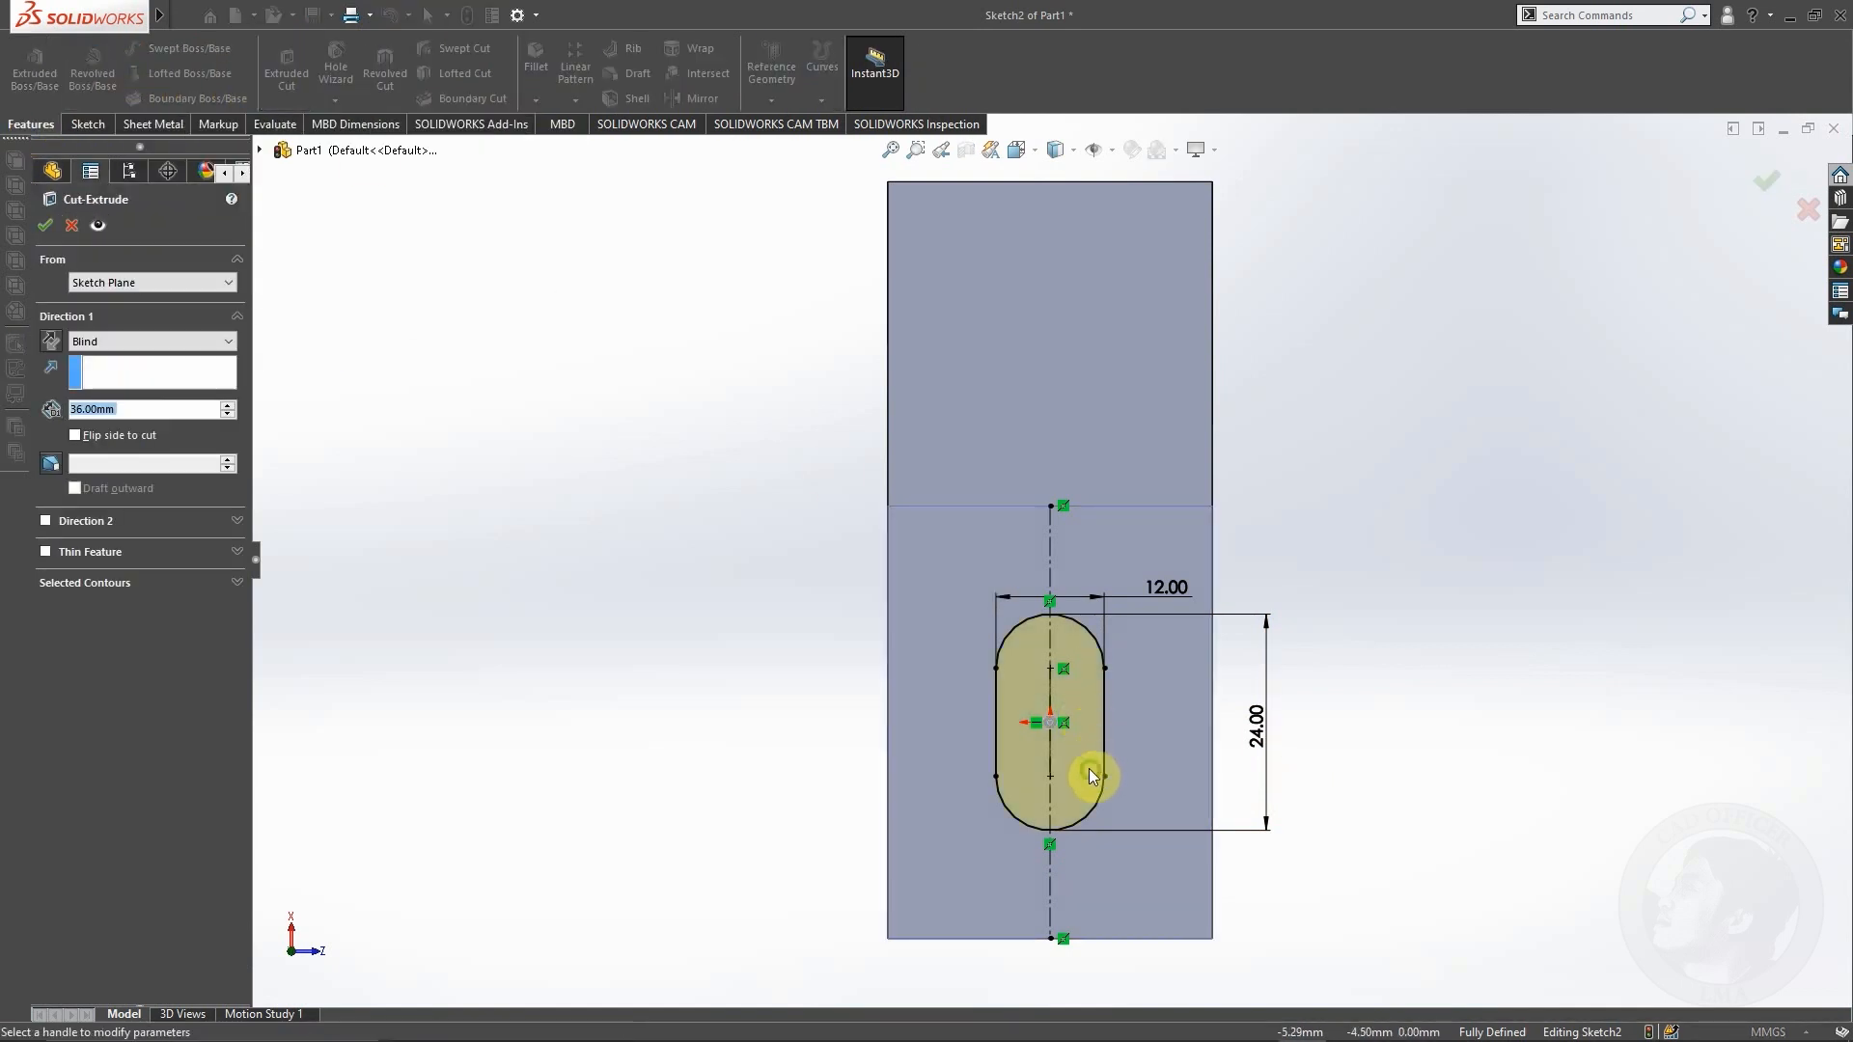
left_click(147, 343)
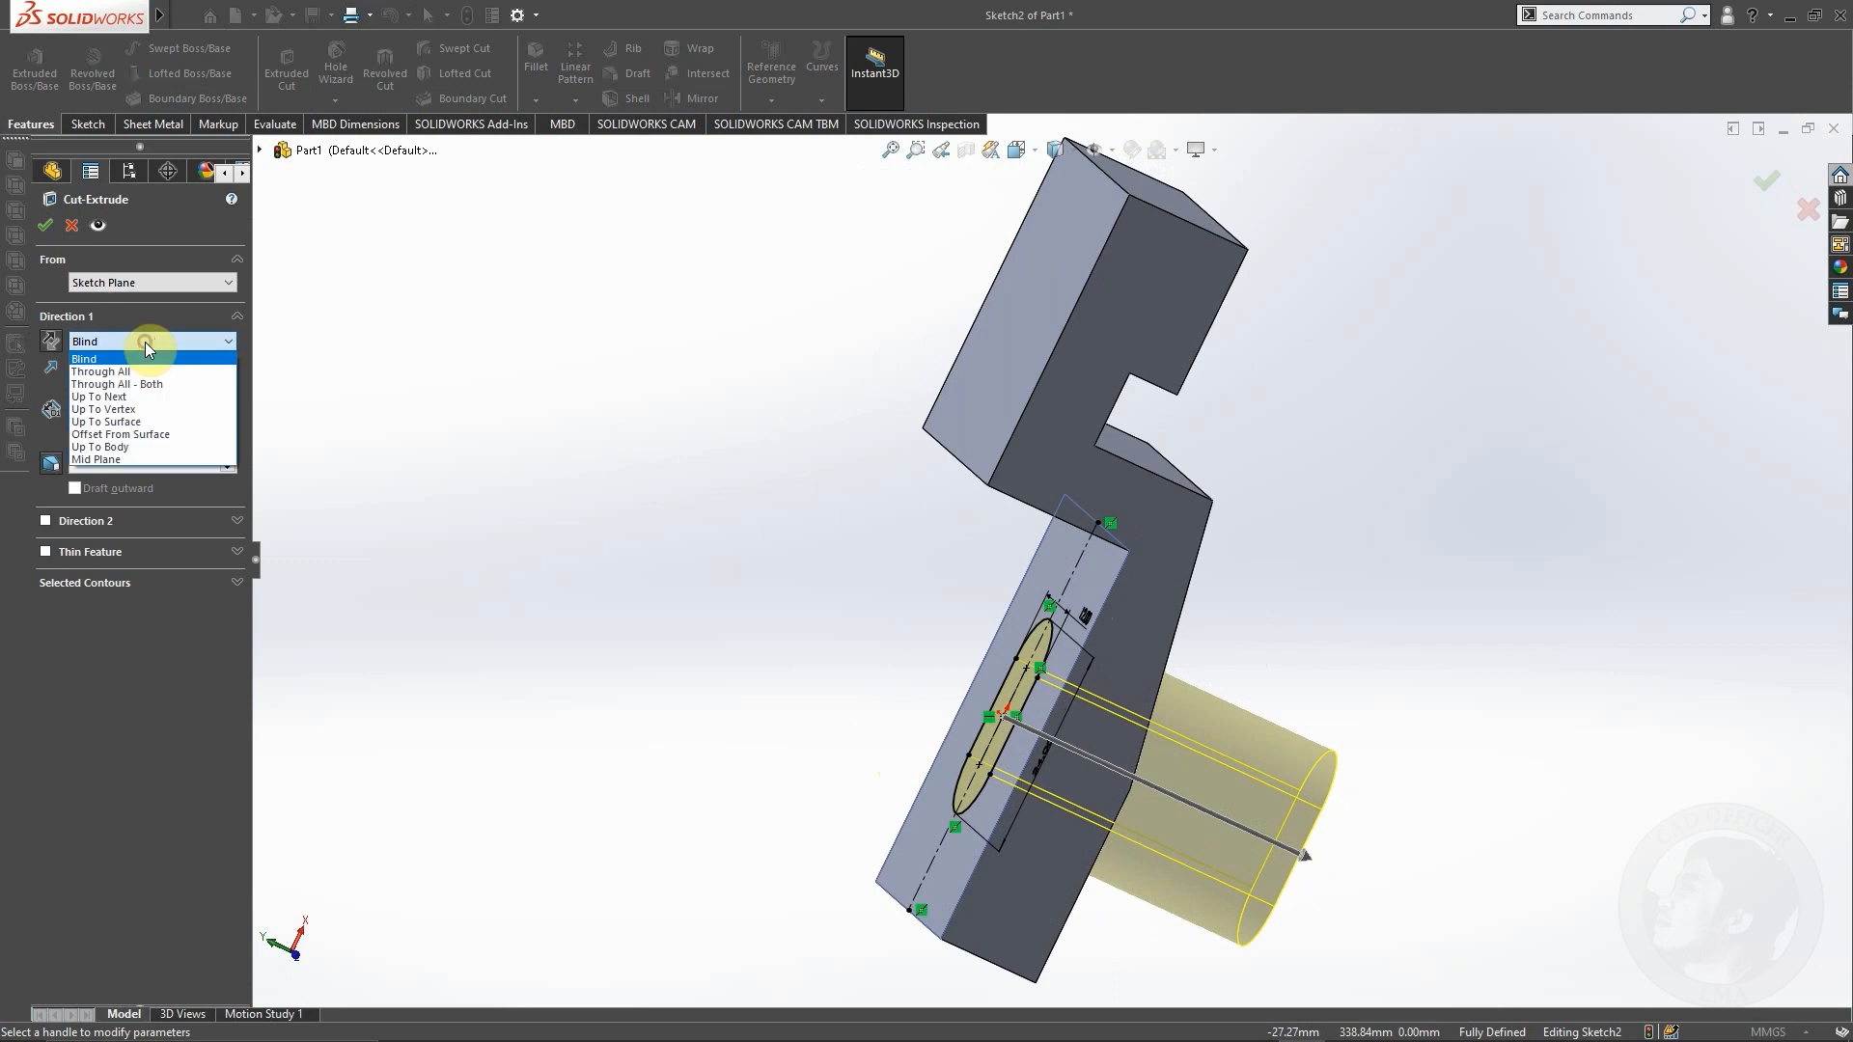
left_click(106, 371)
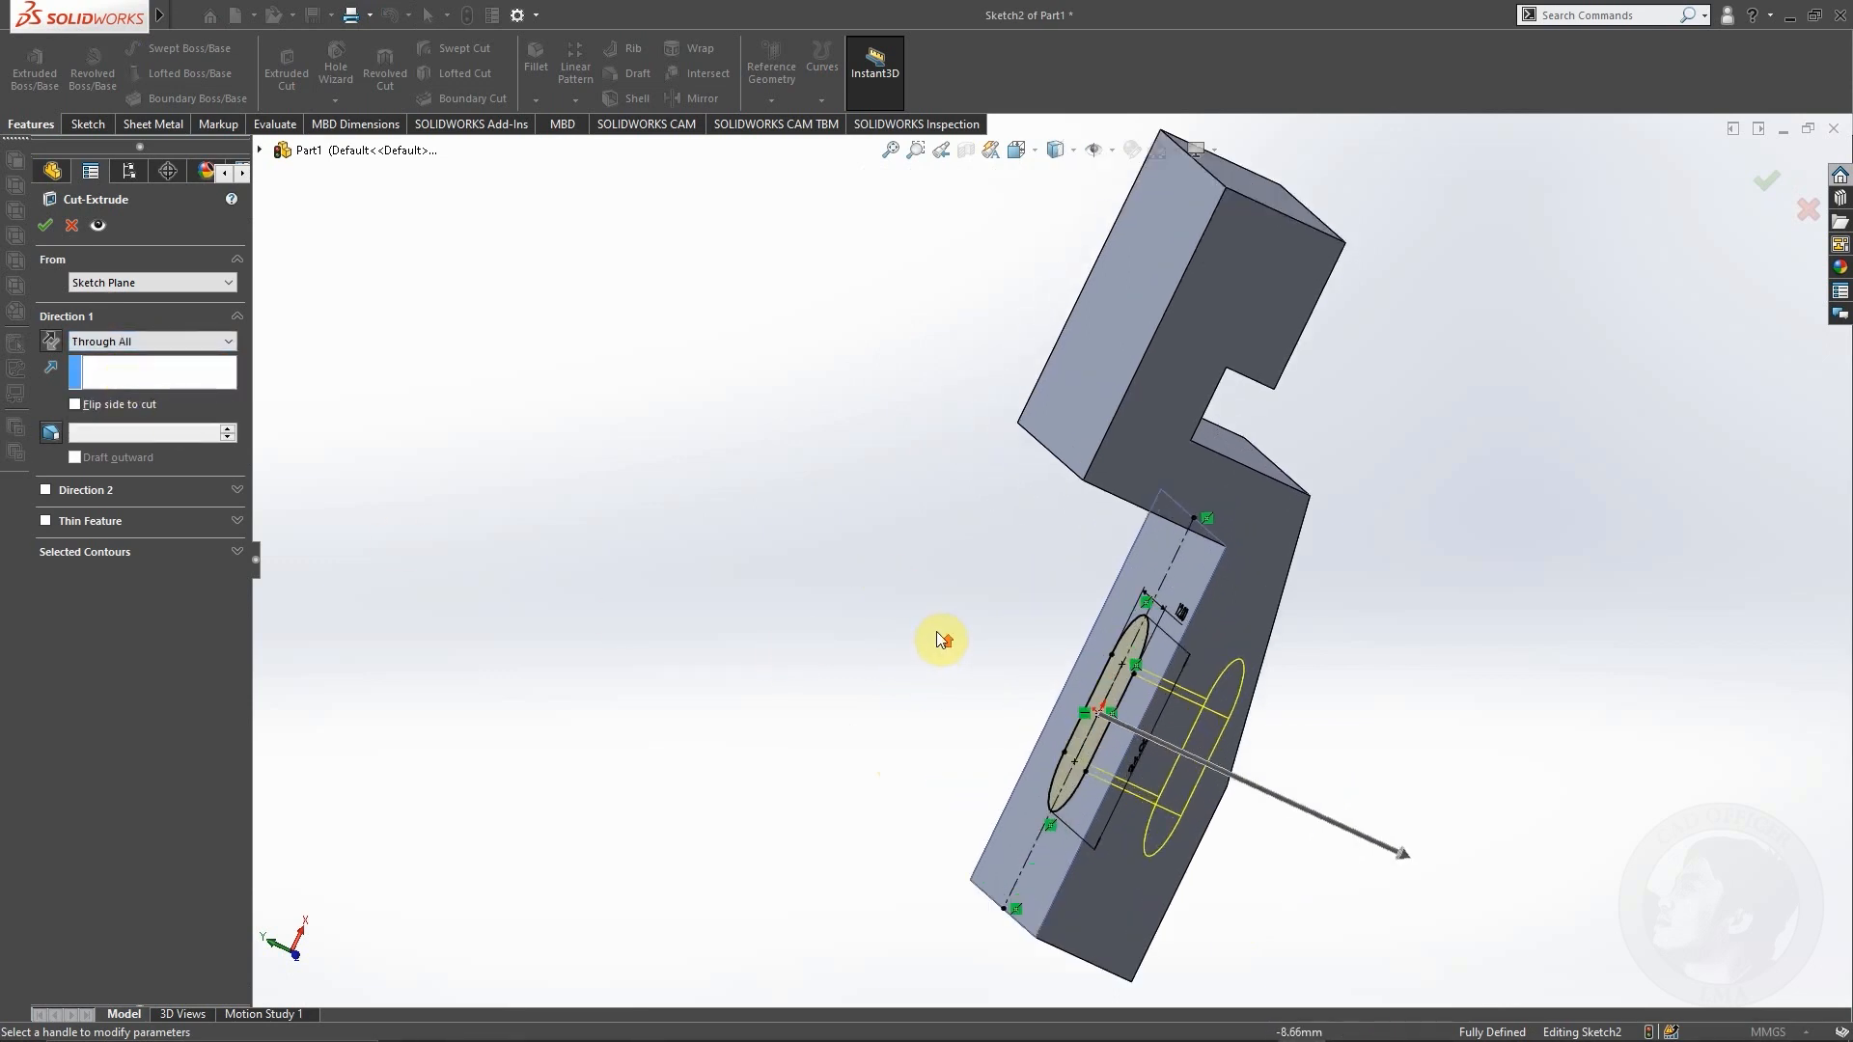
middle_click_drag(1022, 728, 1000, 847)
left_click(193, 340)
left_click(119, 397)
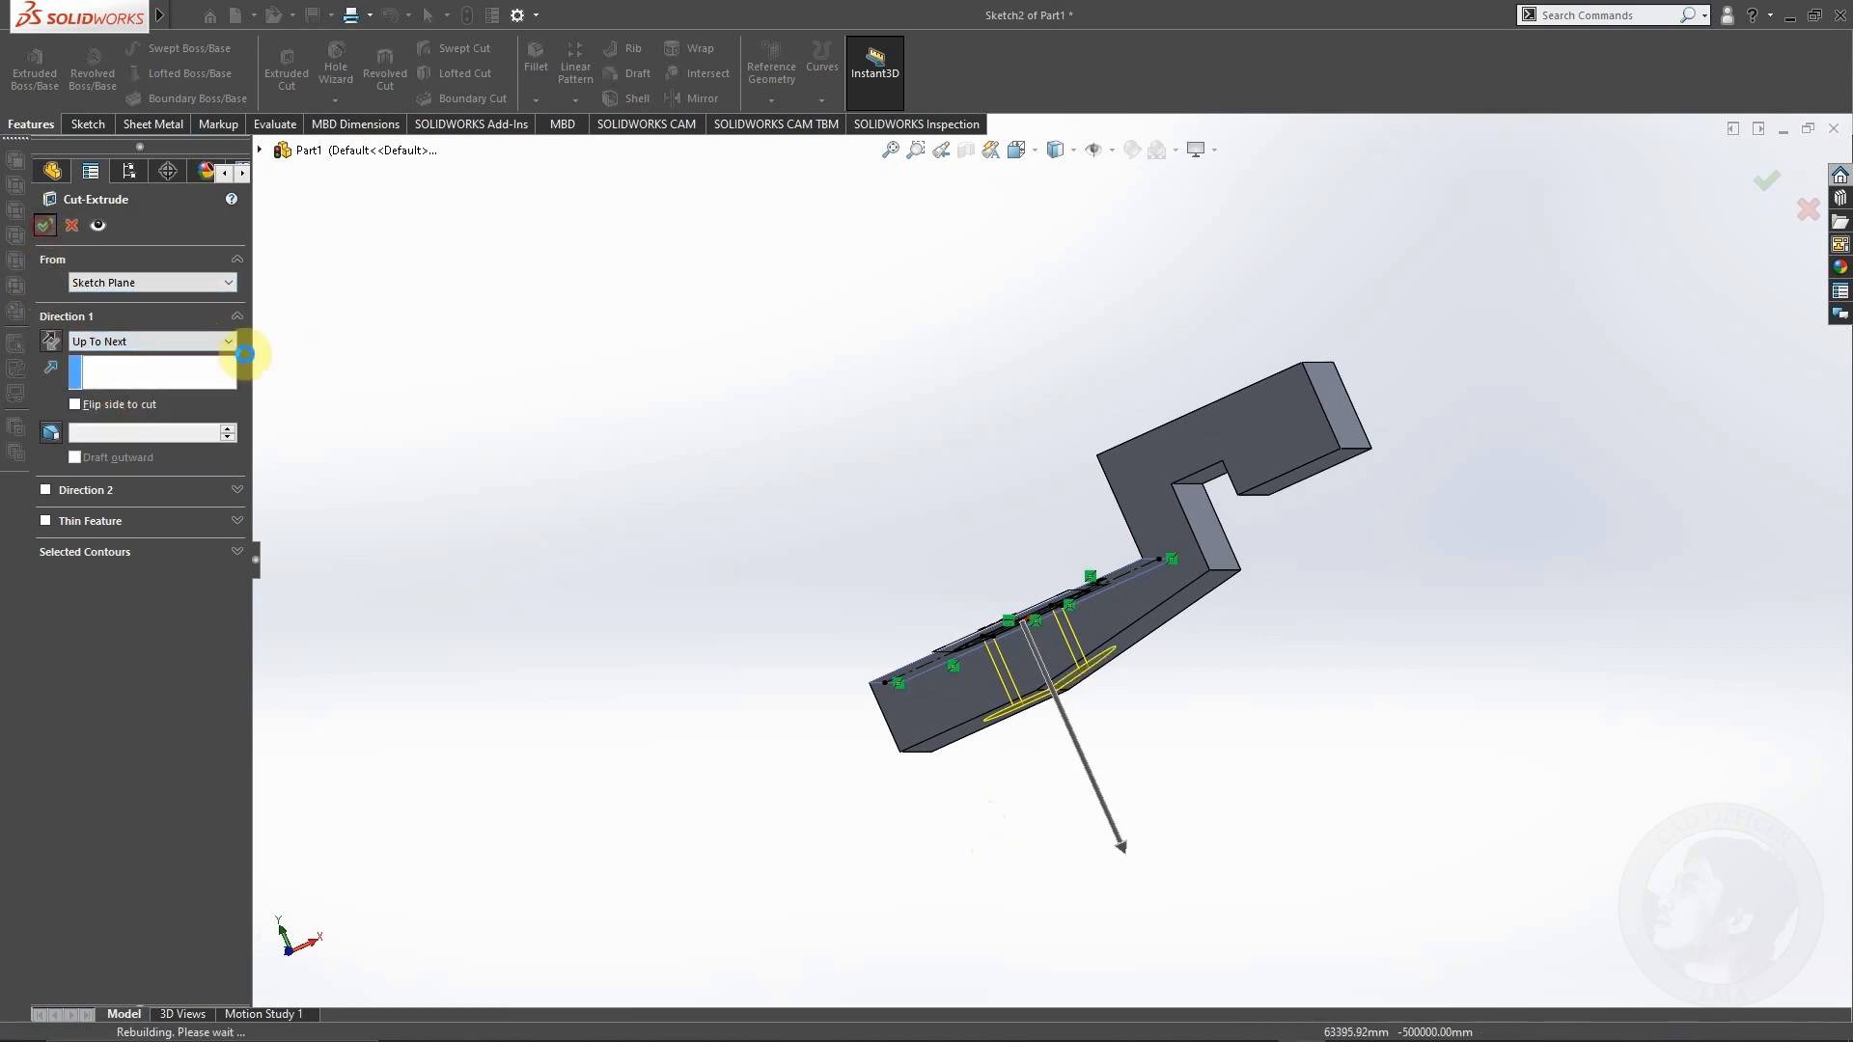
key("Return")
middle_click_drag(1015, 681, 1110, 724)
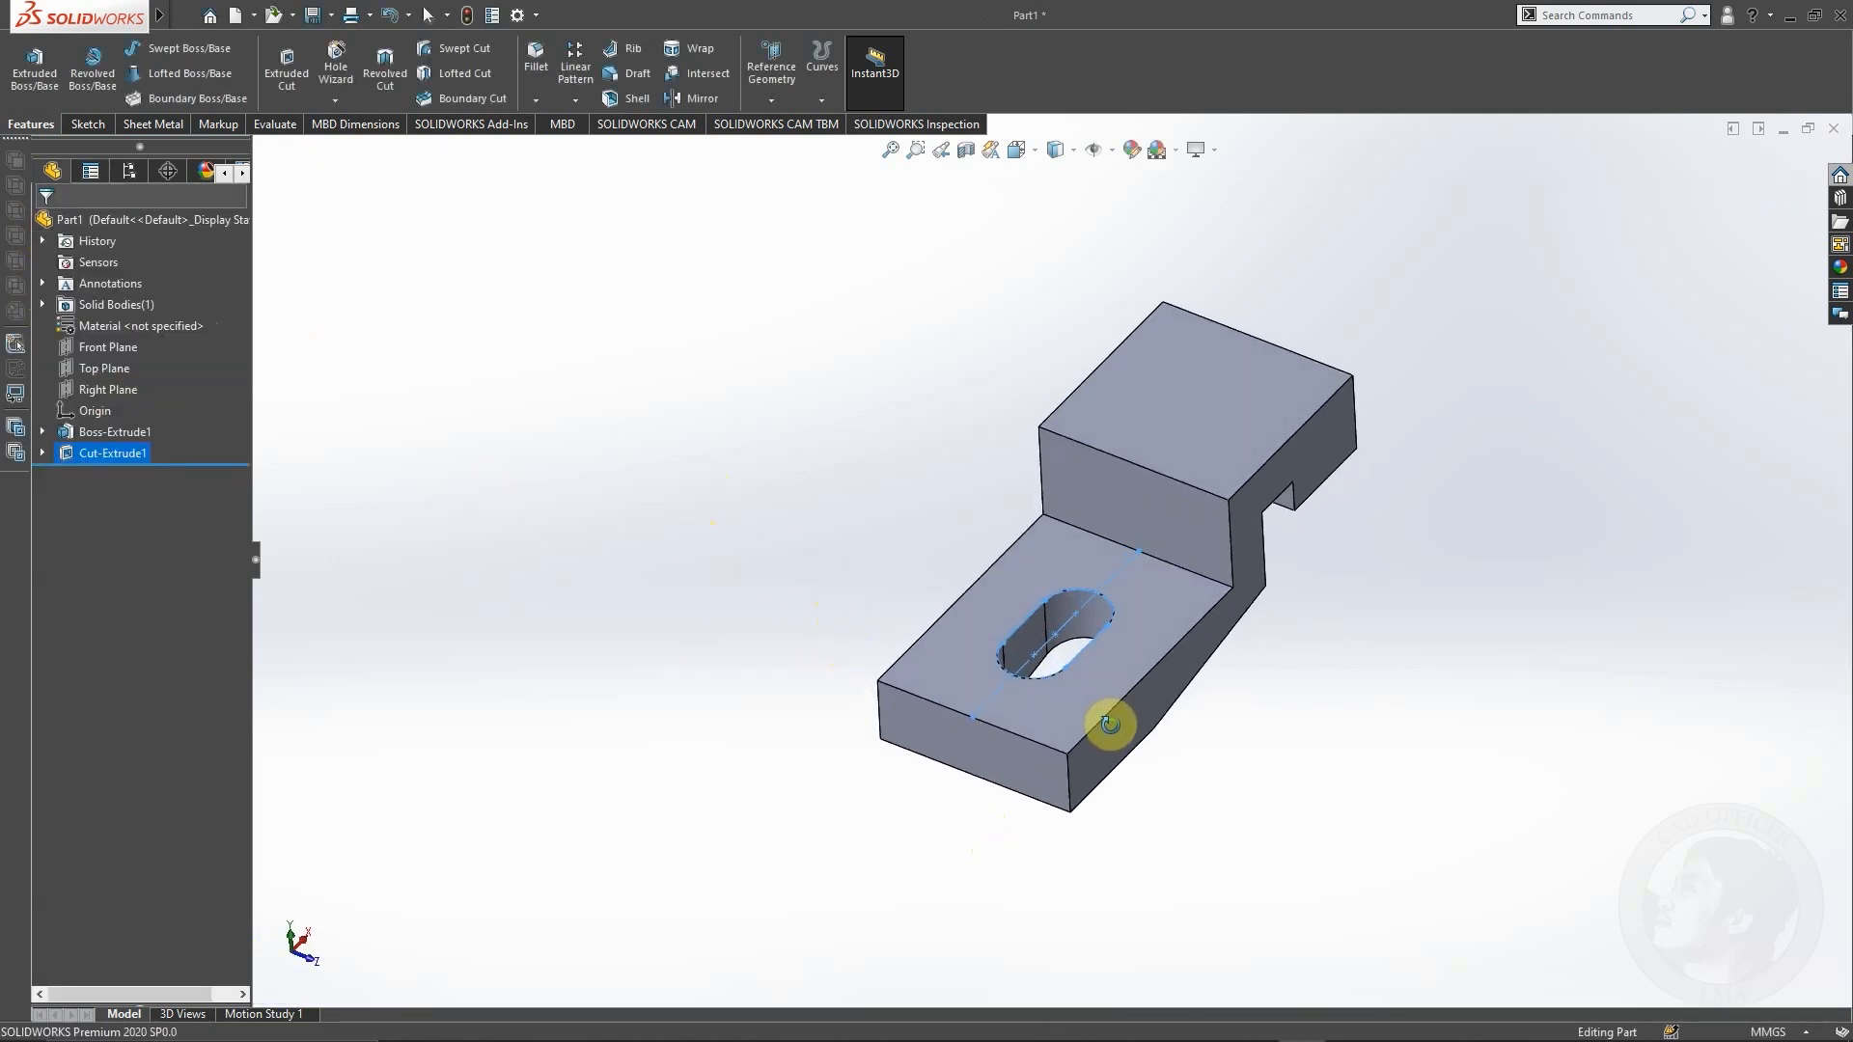
left_click(1196, 413)
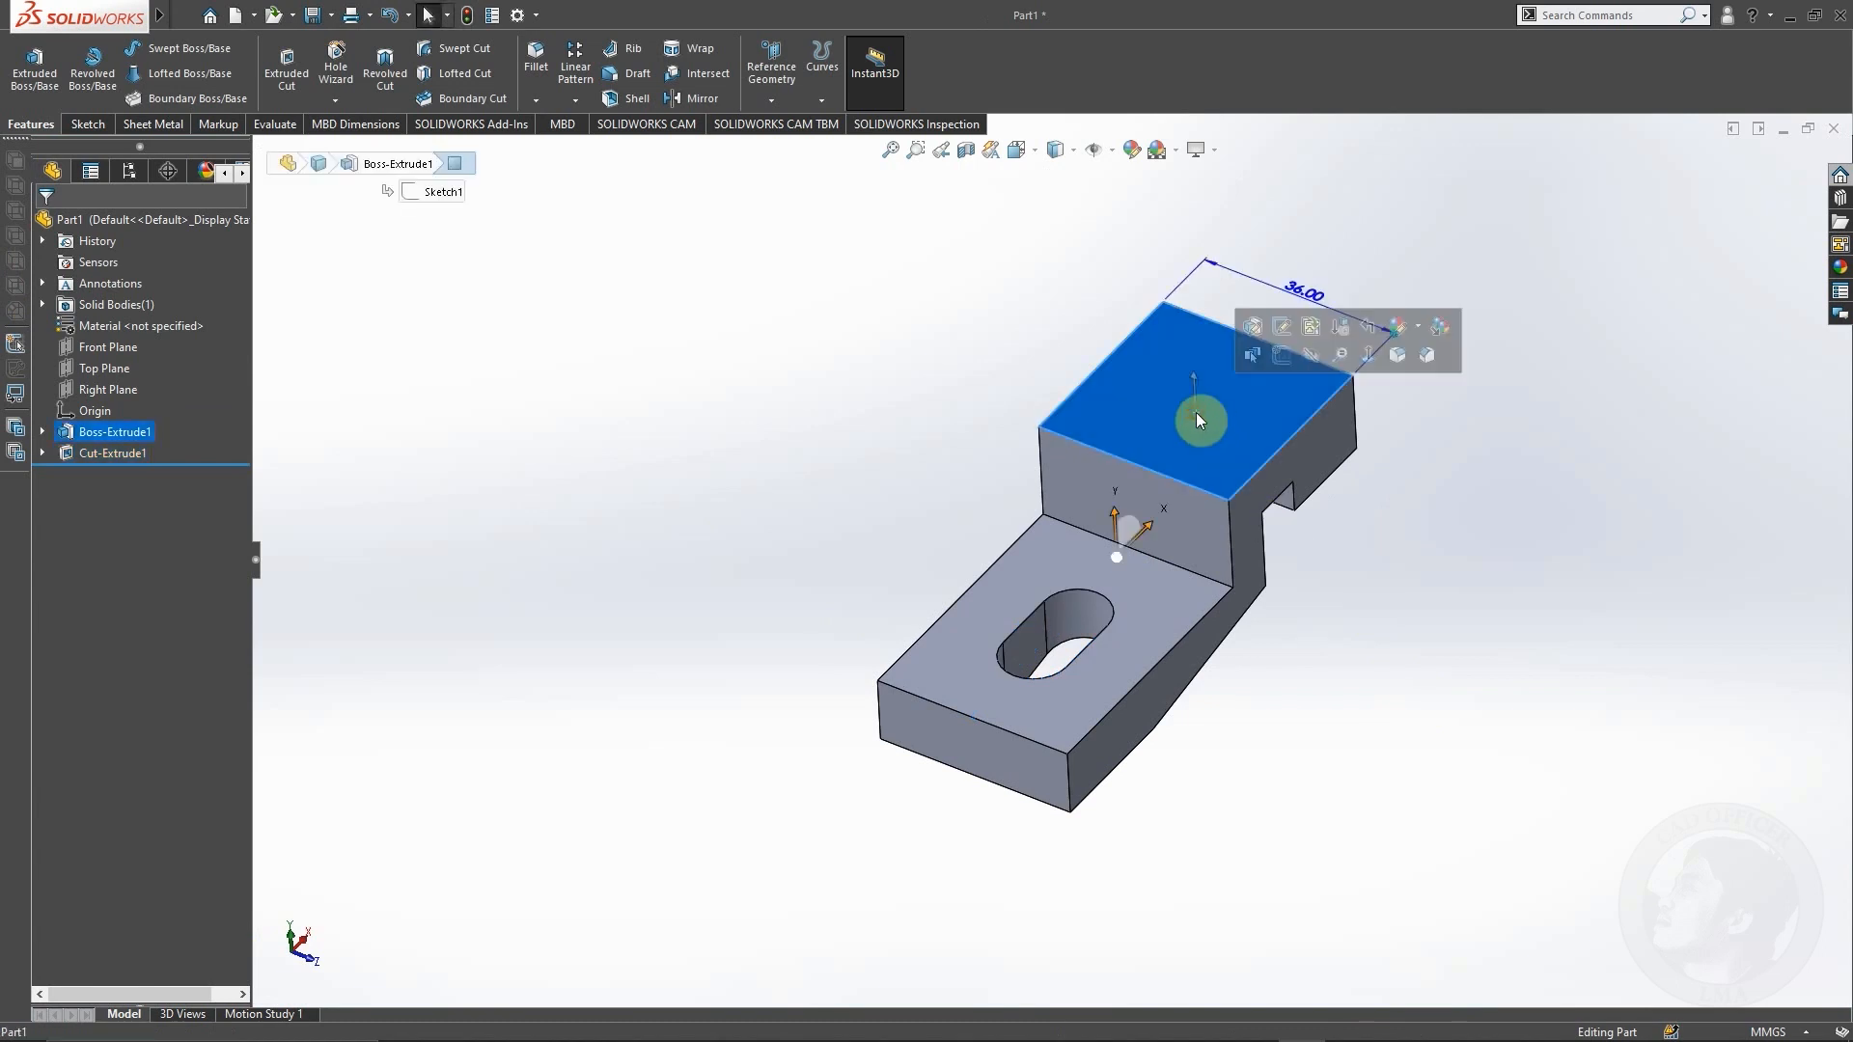
left_click(1281, 331)
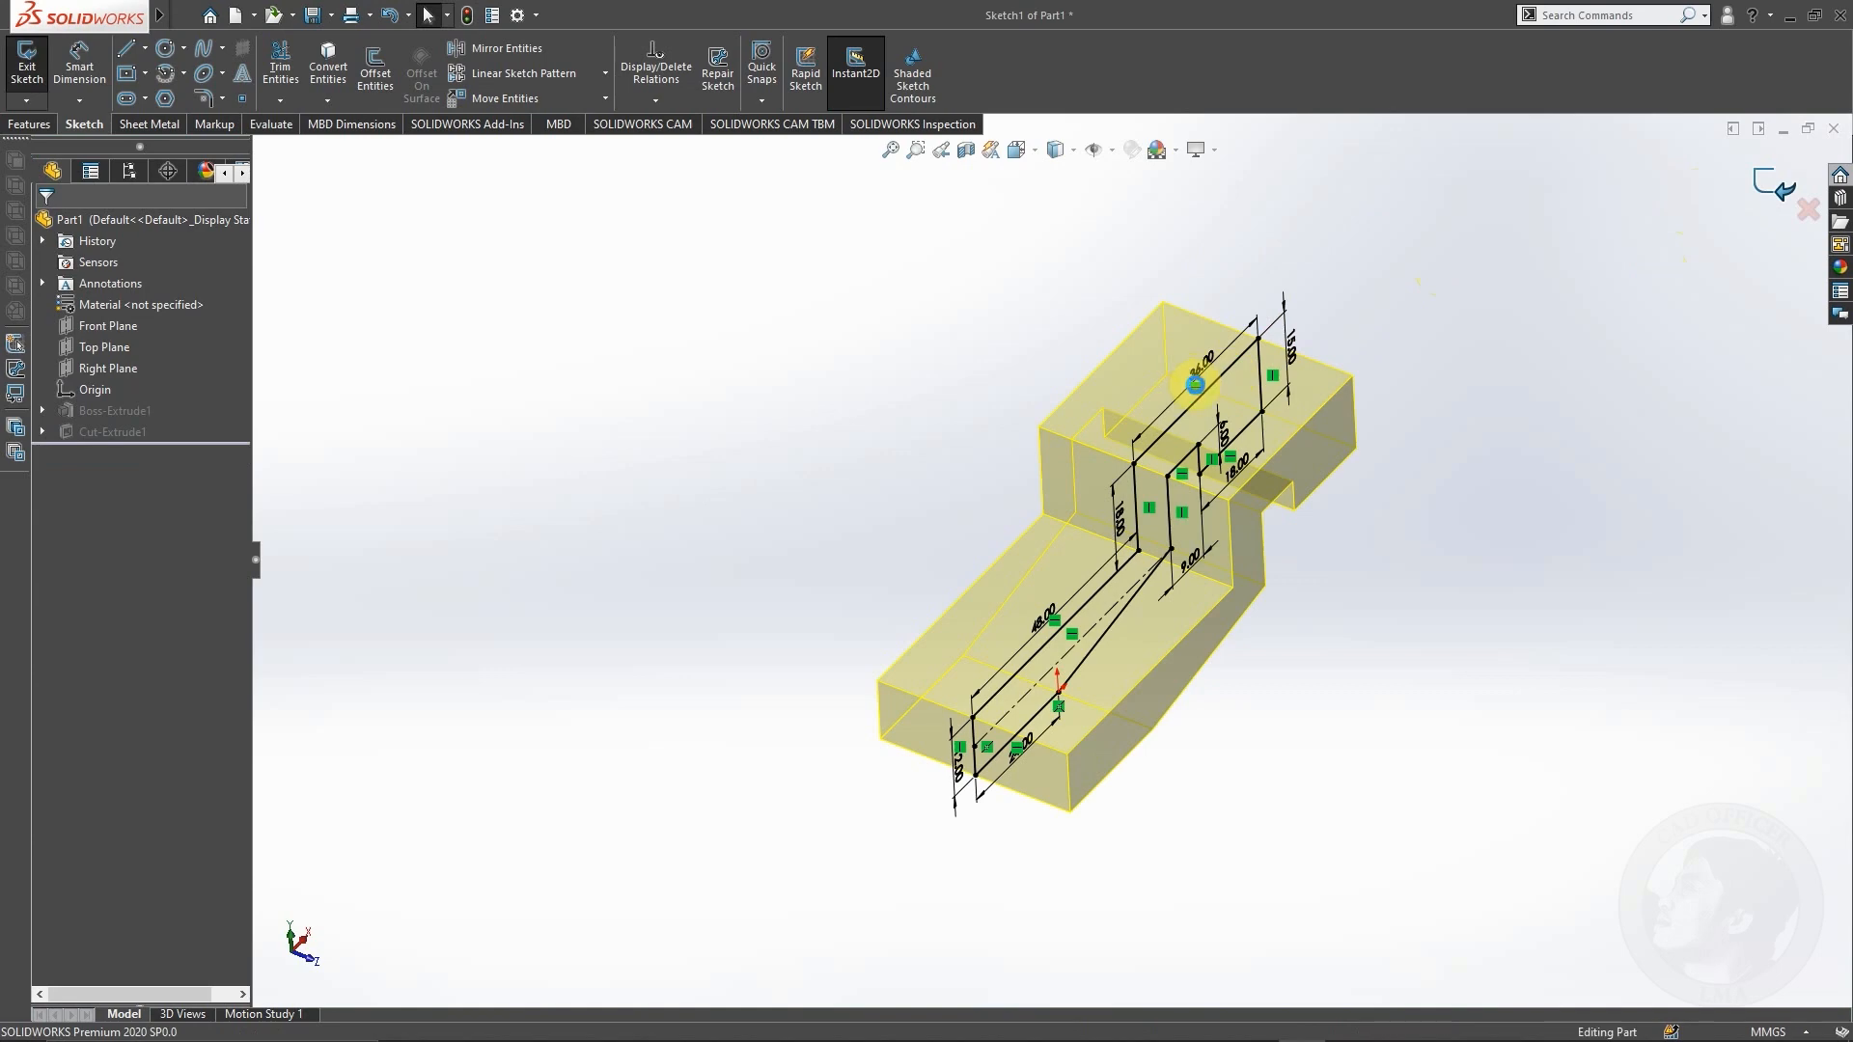
key("ctrl+z")
Step: Start a sketch on the upper step's top face and draw a 36 mm centerline lengthwise between its edge midpoints
left_click(1169, 386)
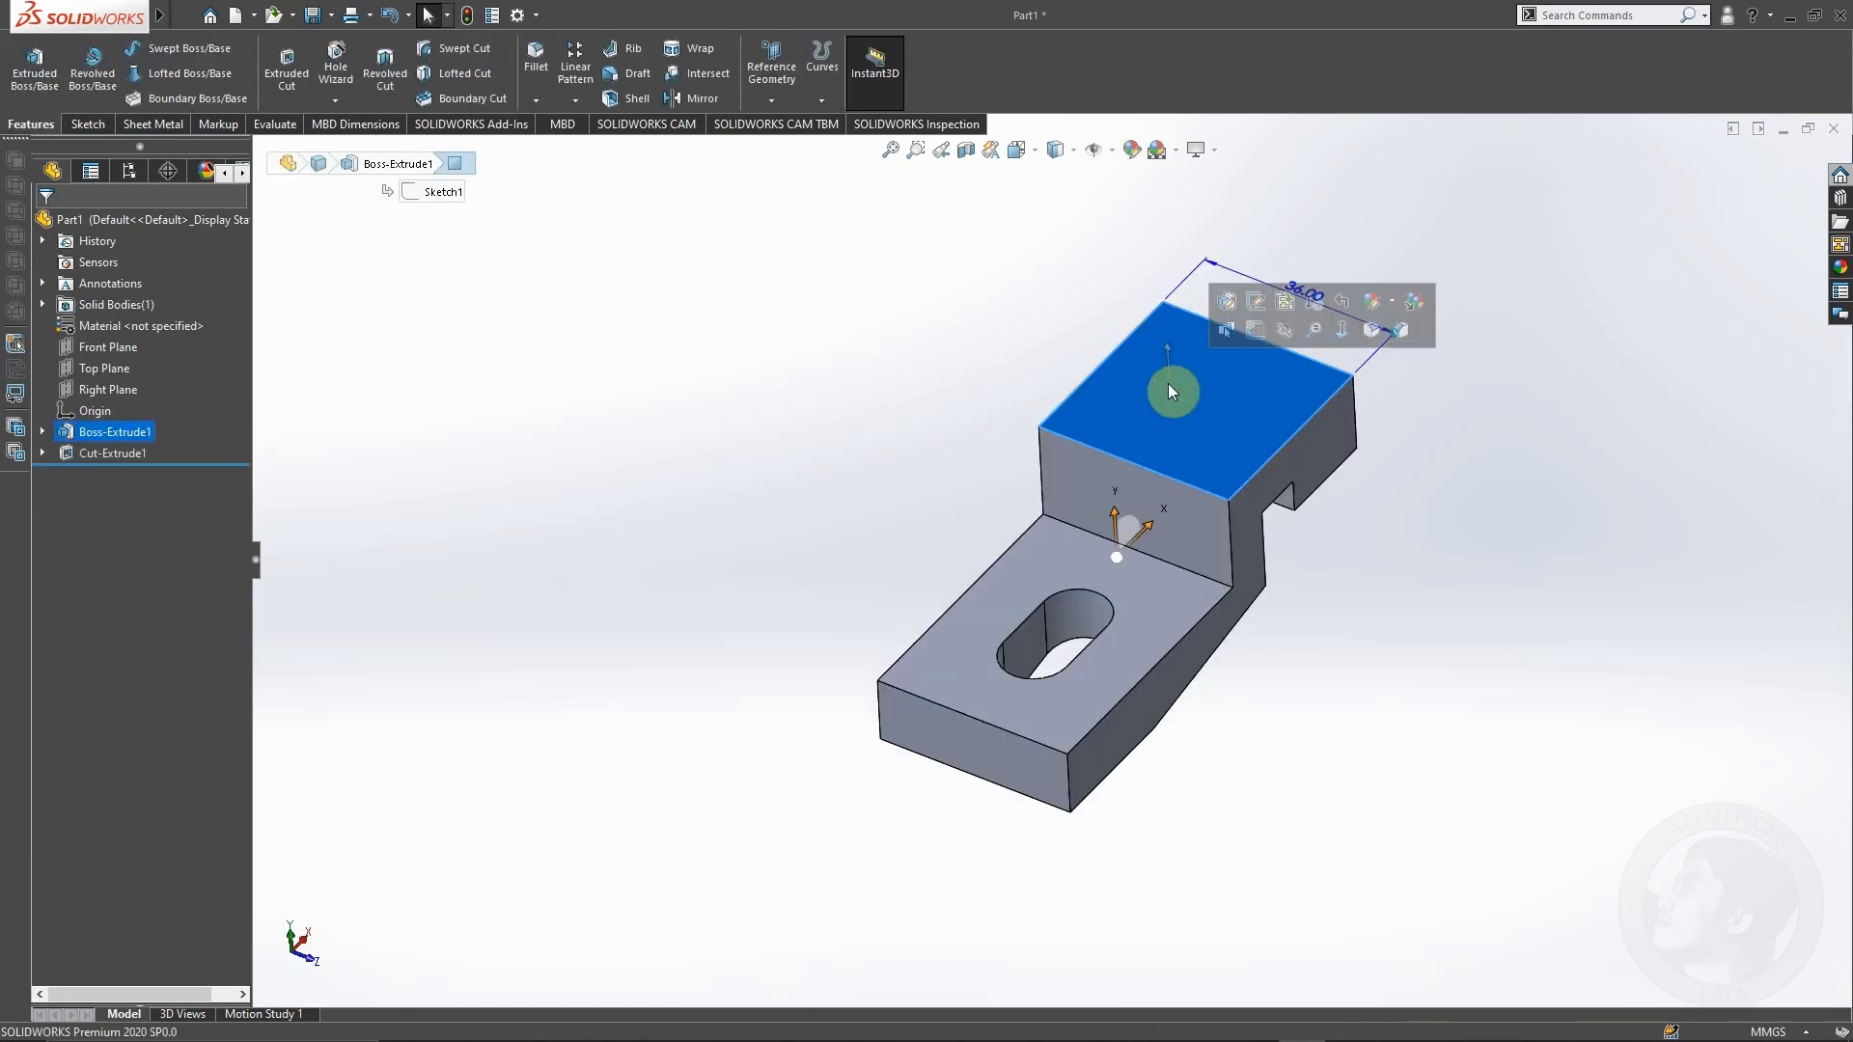
left_click(1256, 330)
key("space")
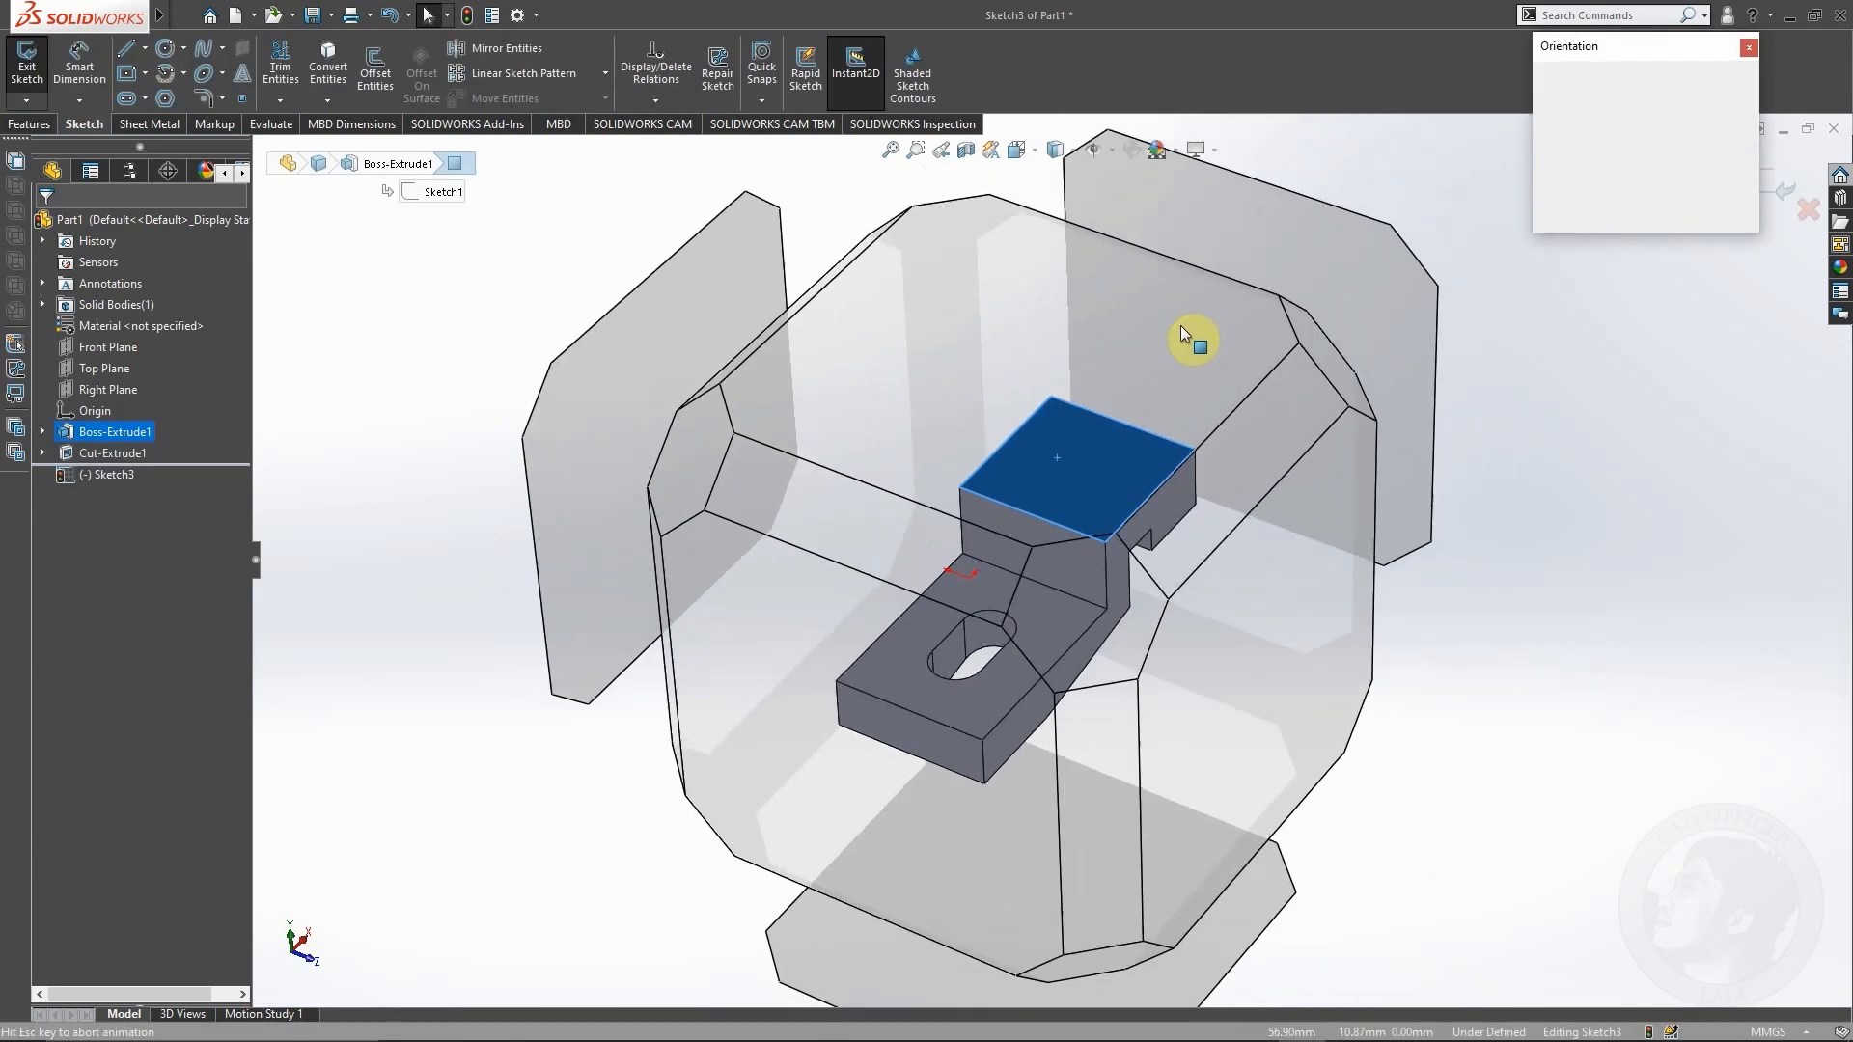
left_click(817, 463)
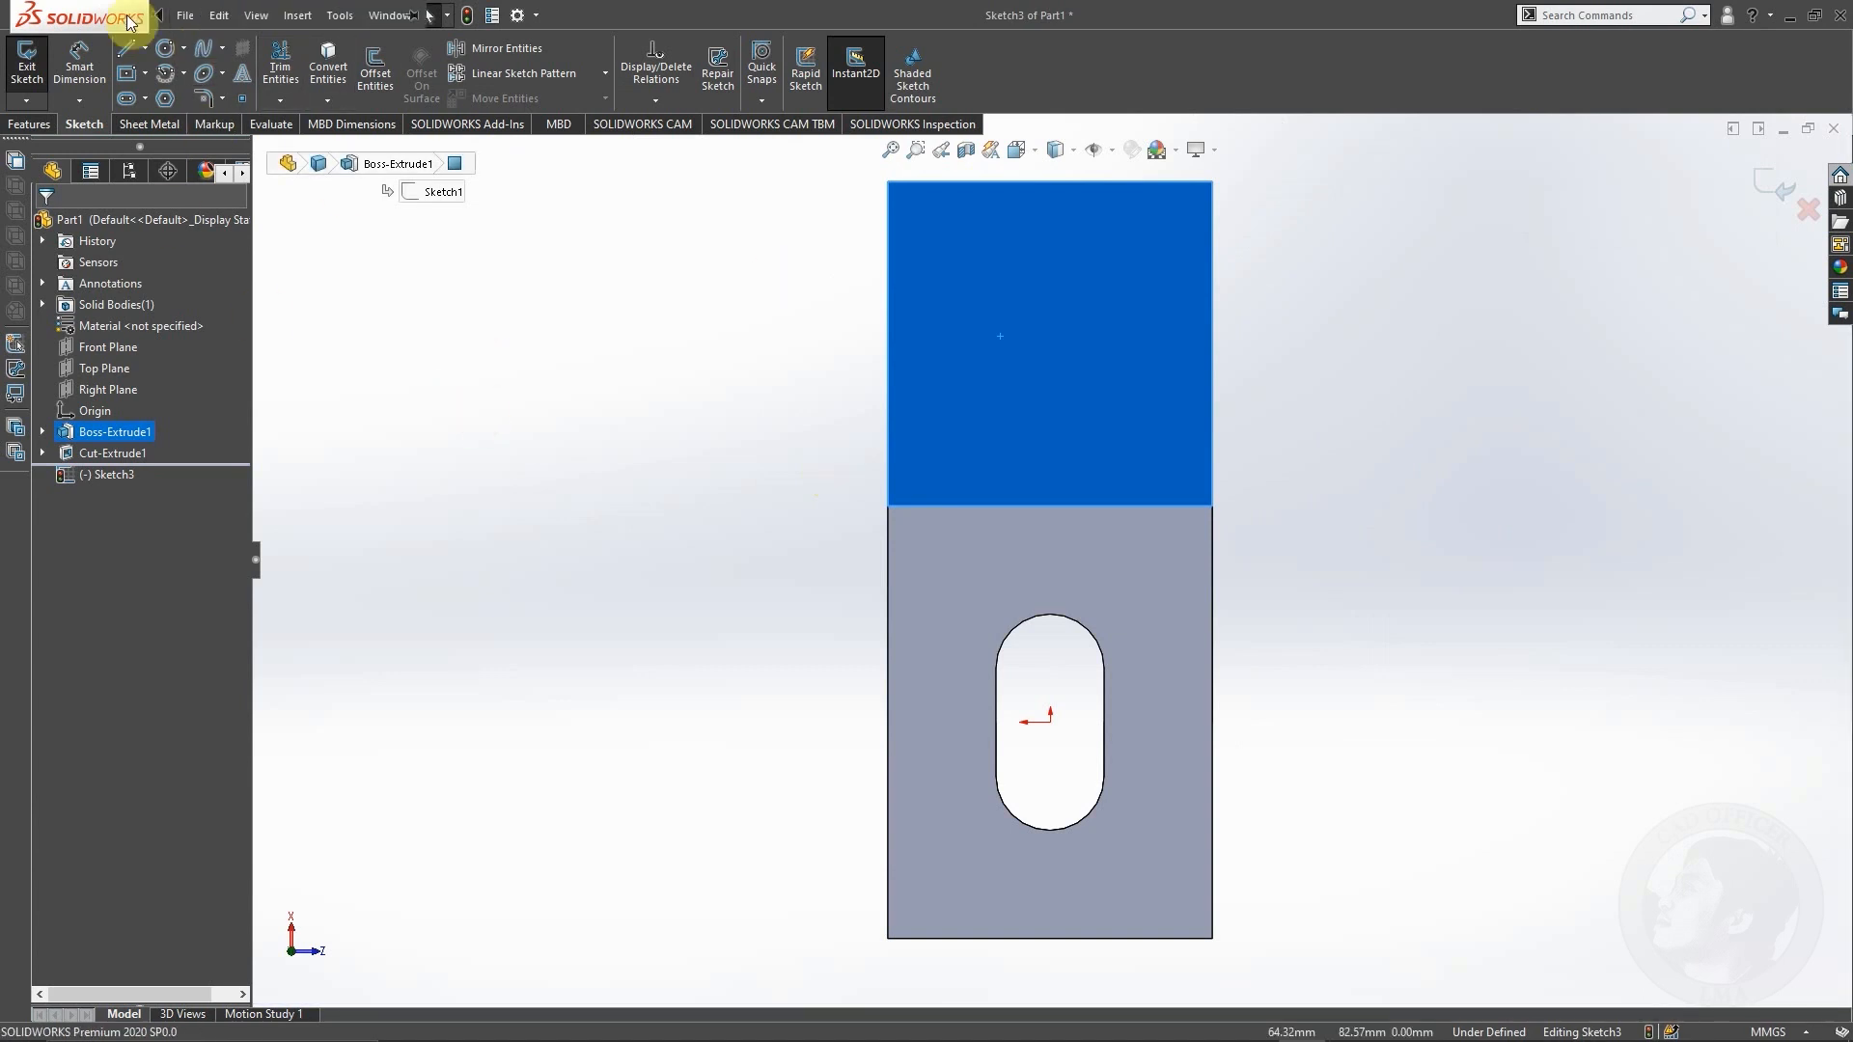
left_click(145, 49)
left_click(149, 96)
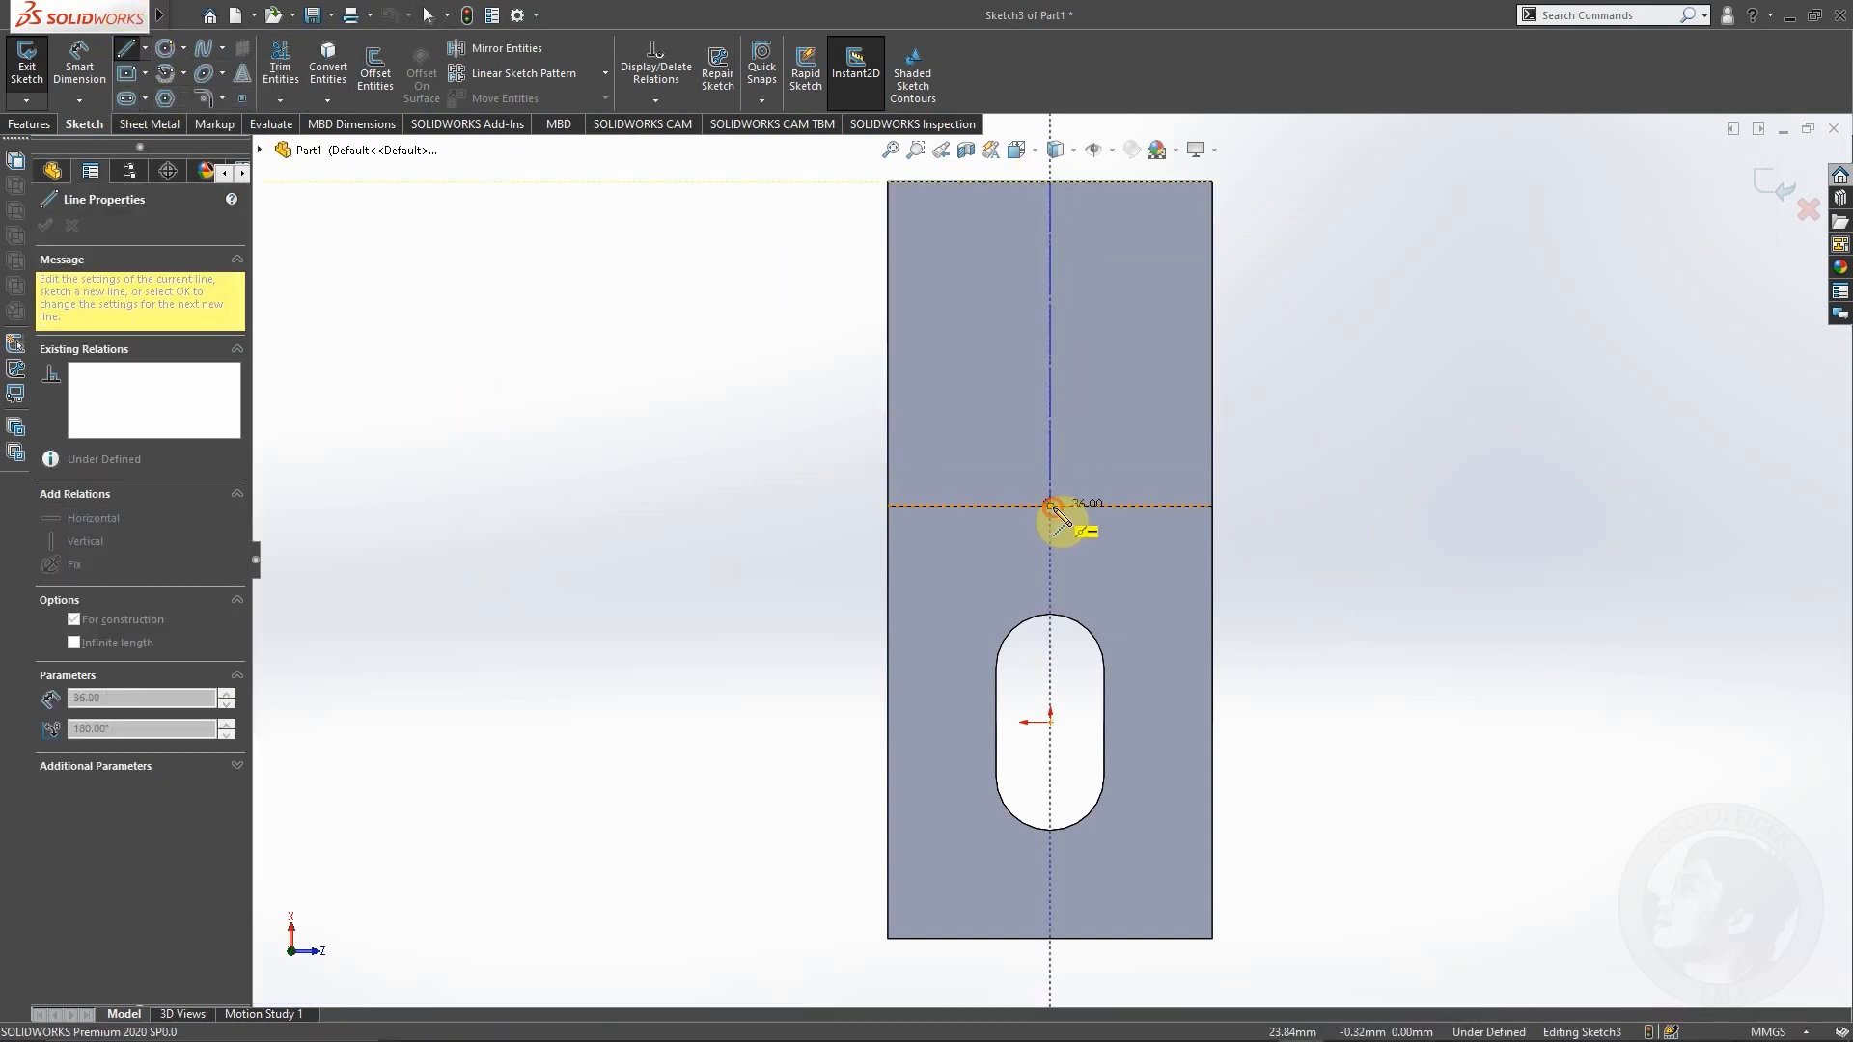
left_click(1052, 506)
key("Escape")
Step: Check the end notch in the reference drawing and sketch a center rectangle on the centerline near the outer end, about 13.9 by 10.1 mm
key("alt+Tab")
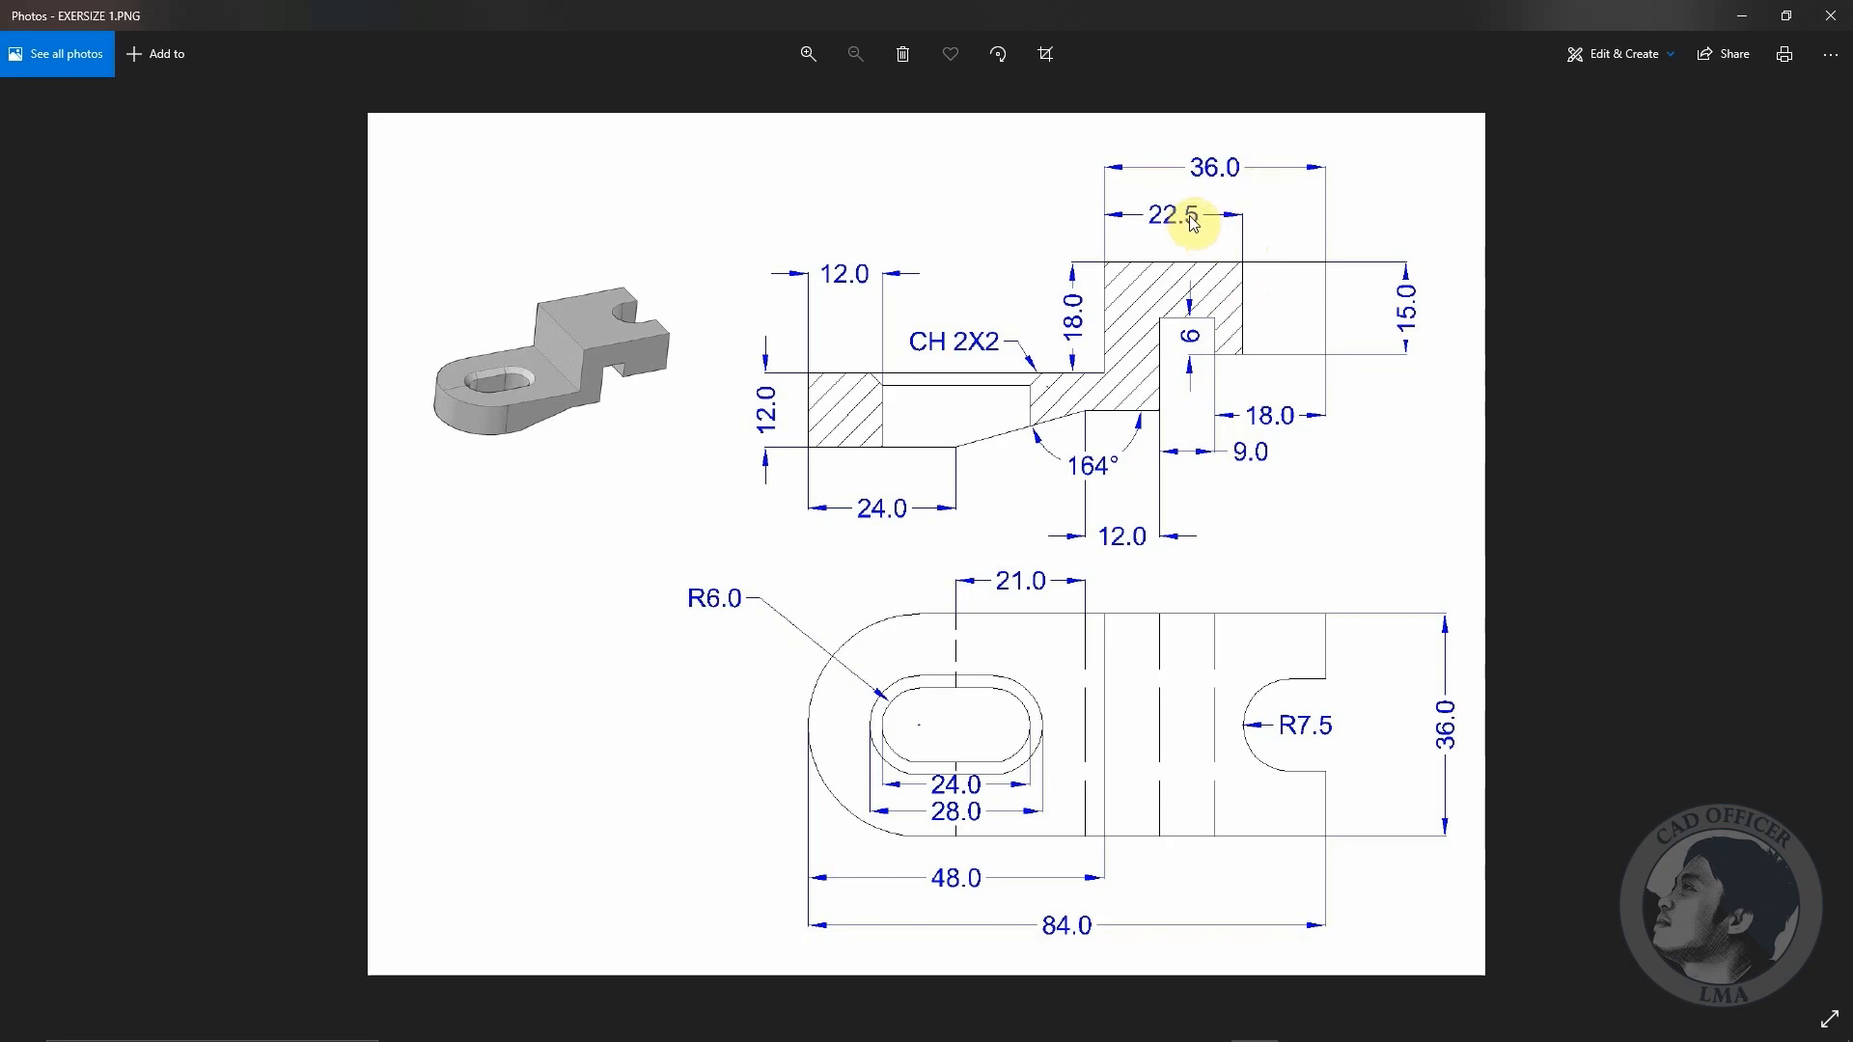
key("alt+Tab")
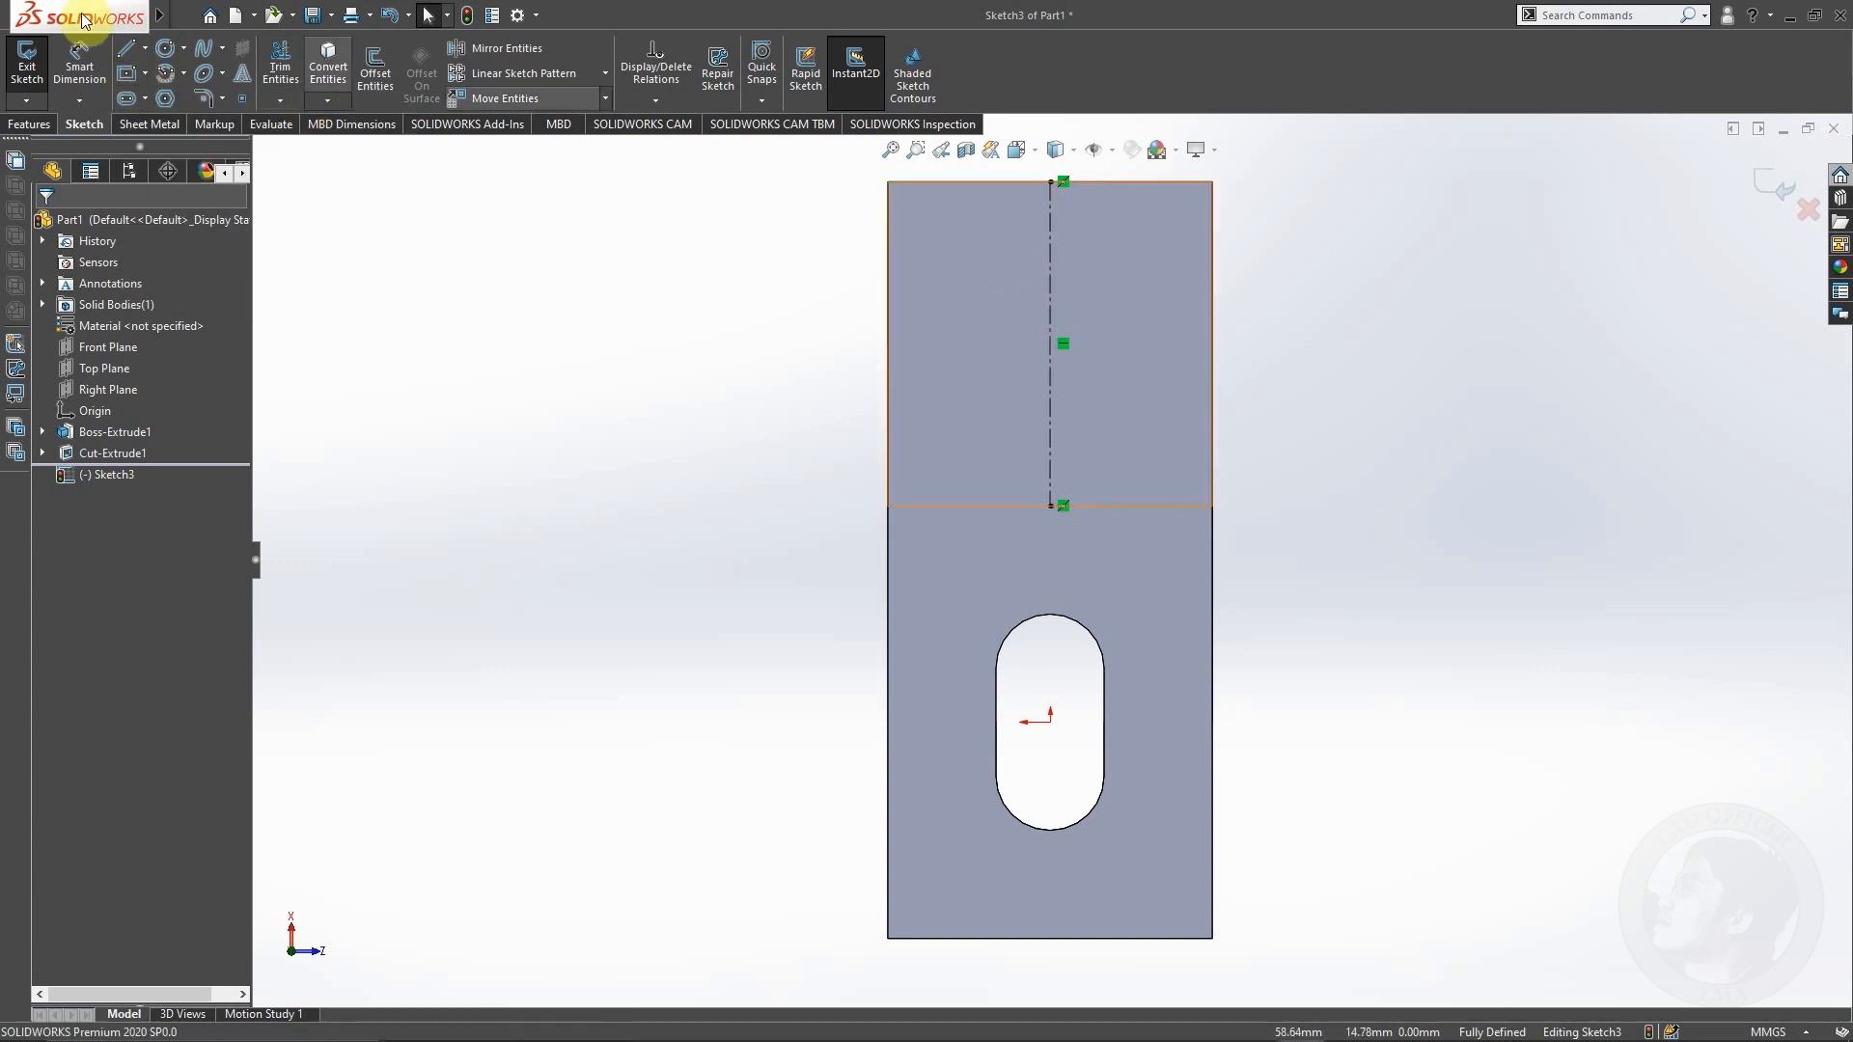
left_click(126, 72)
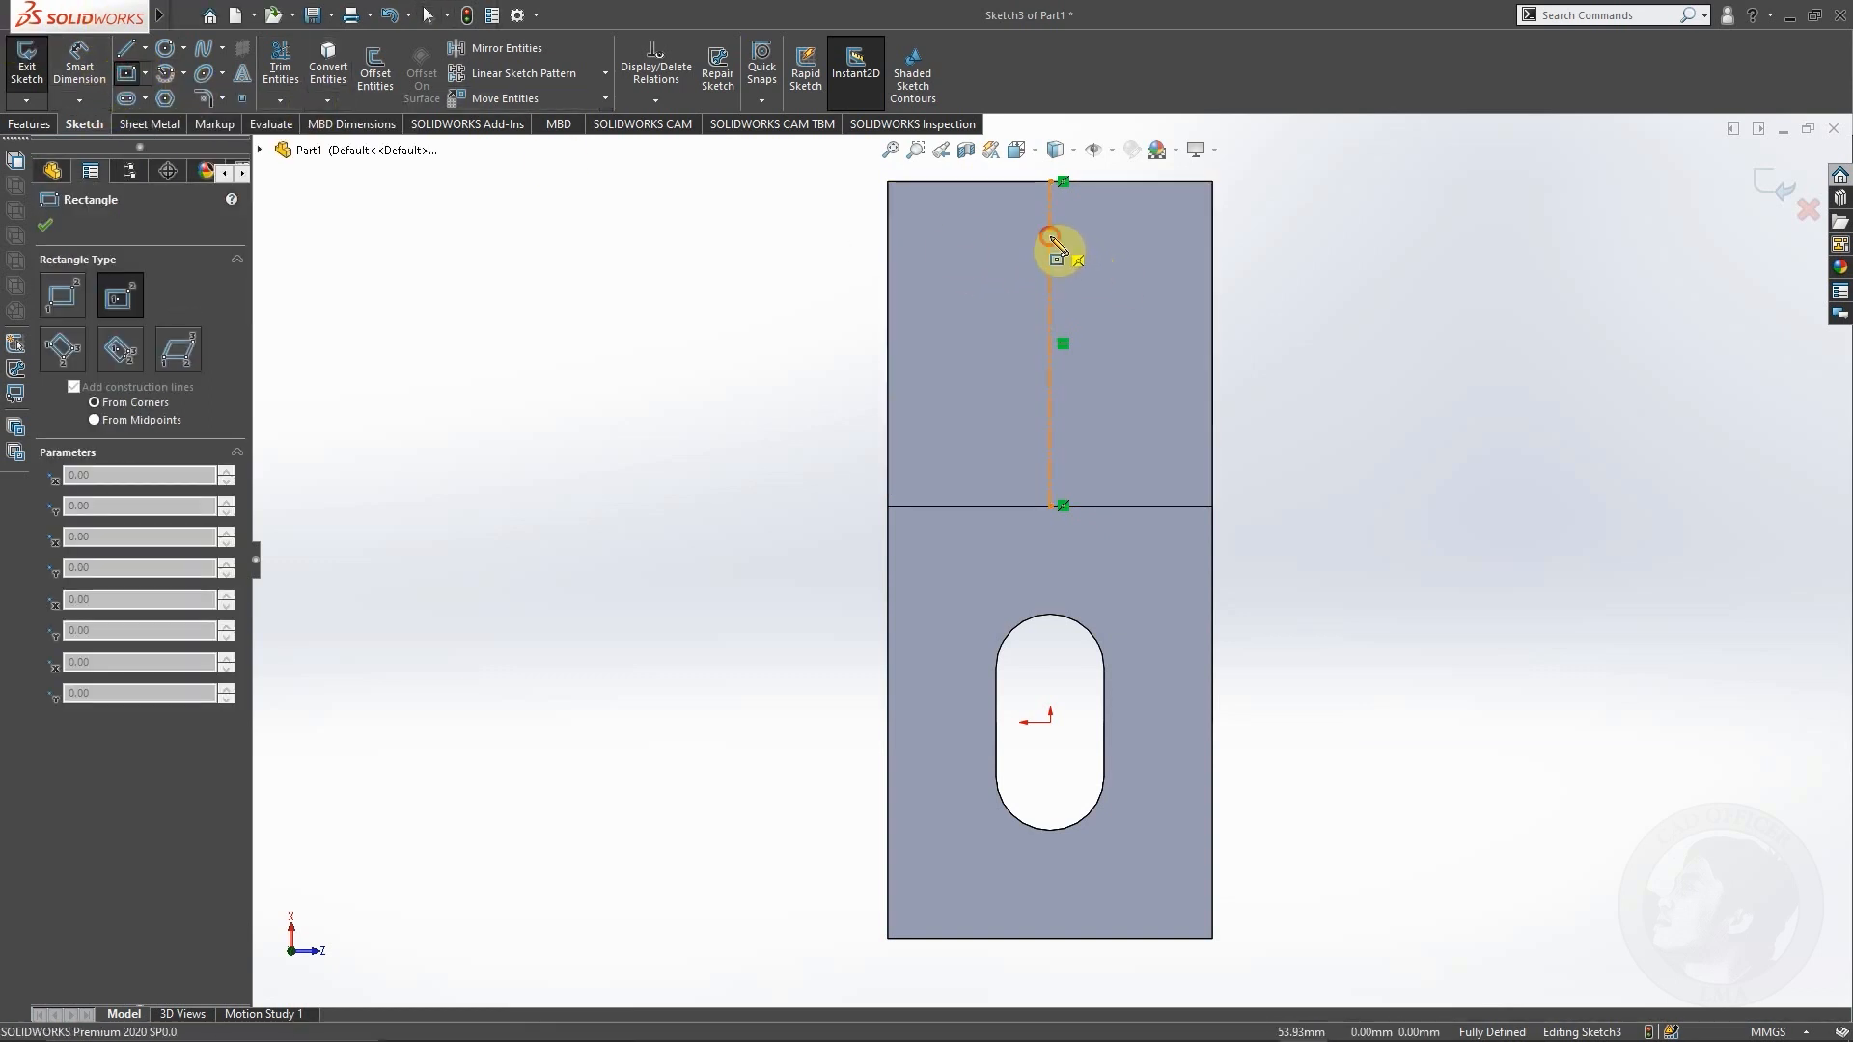
left_click(1050, 236)
left_click(1114, 282)
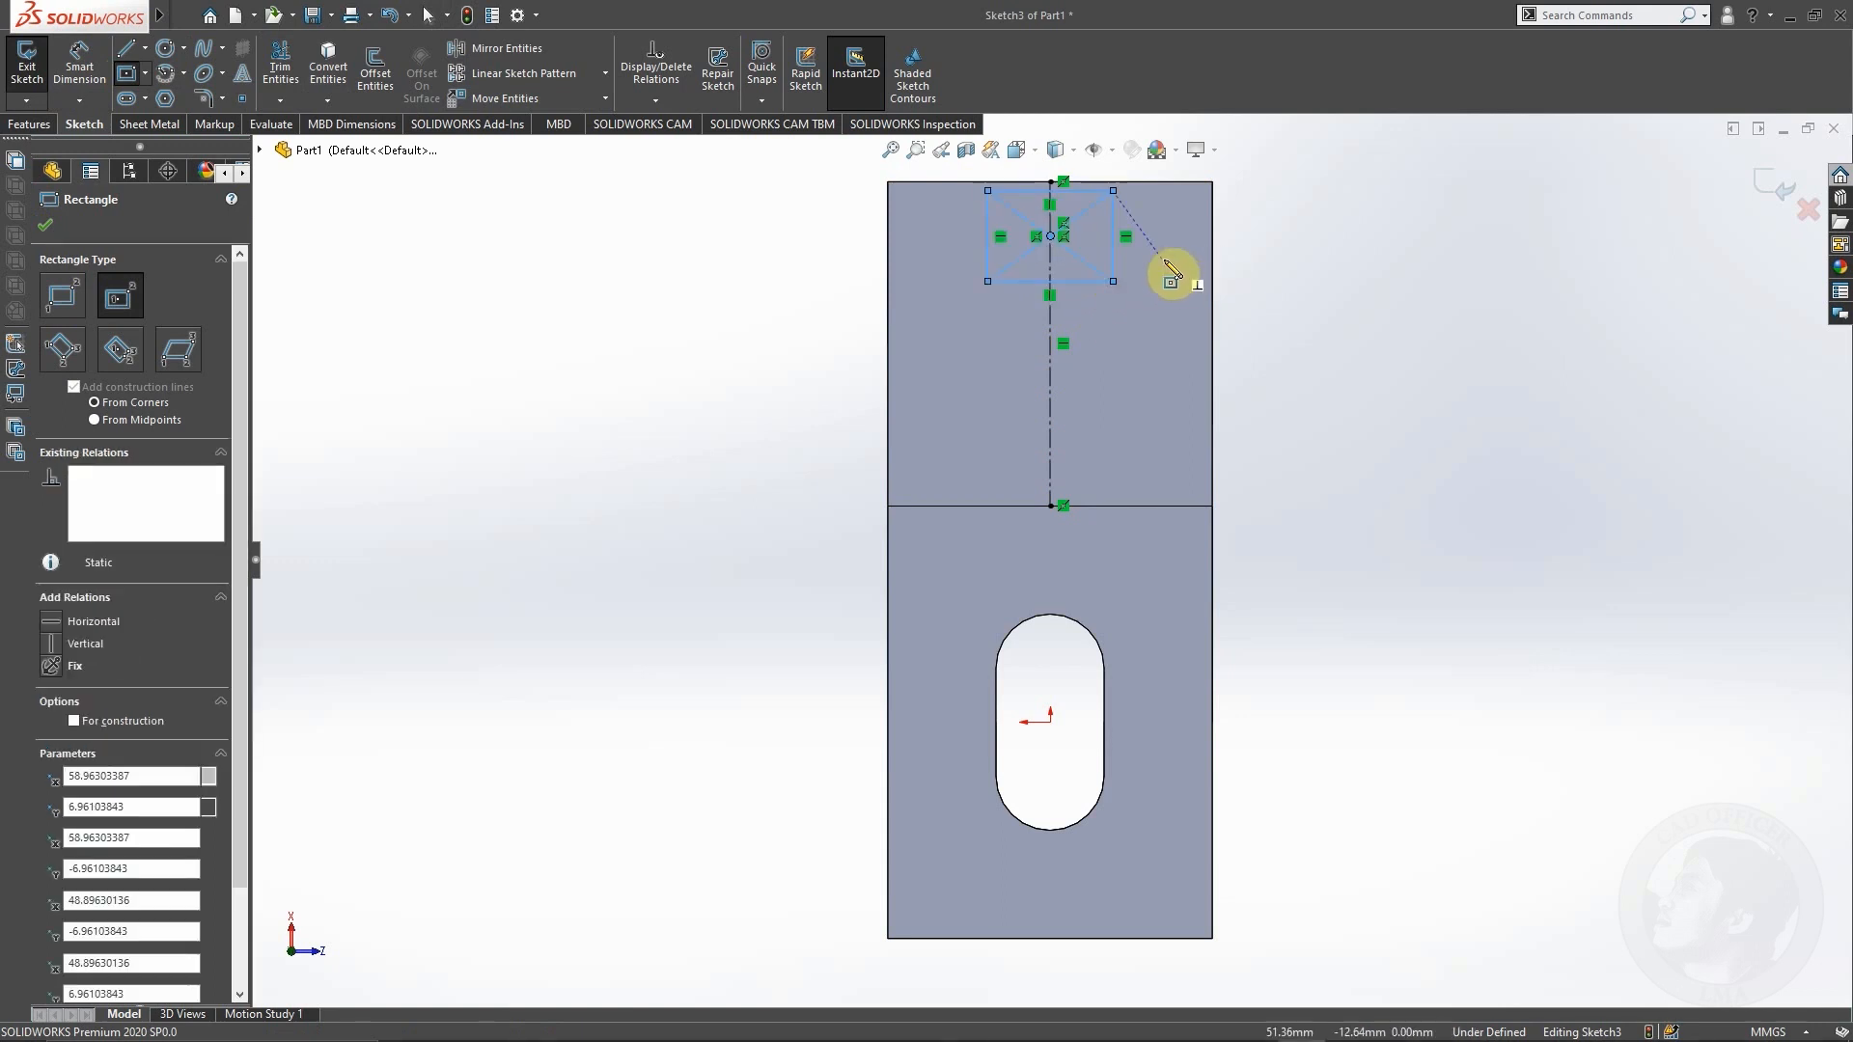
key("Escape")
Step: Dimension the notch rectangle as 13.5 mm along the centerline and 15 mm across it
left_click(90, 70)
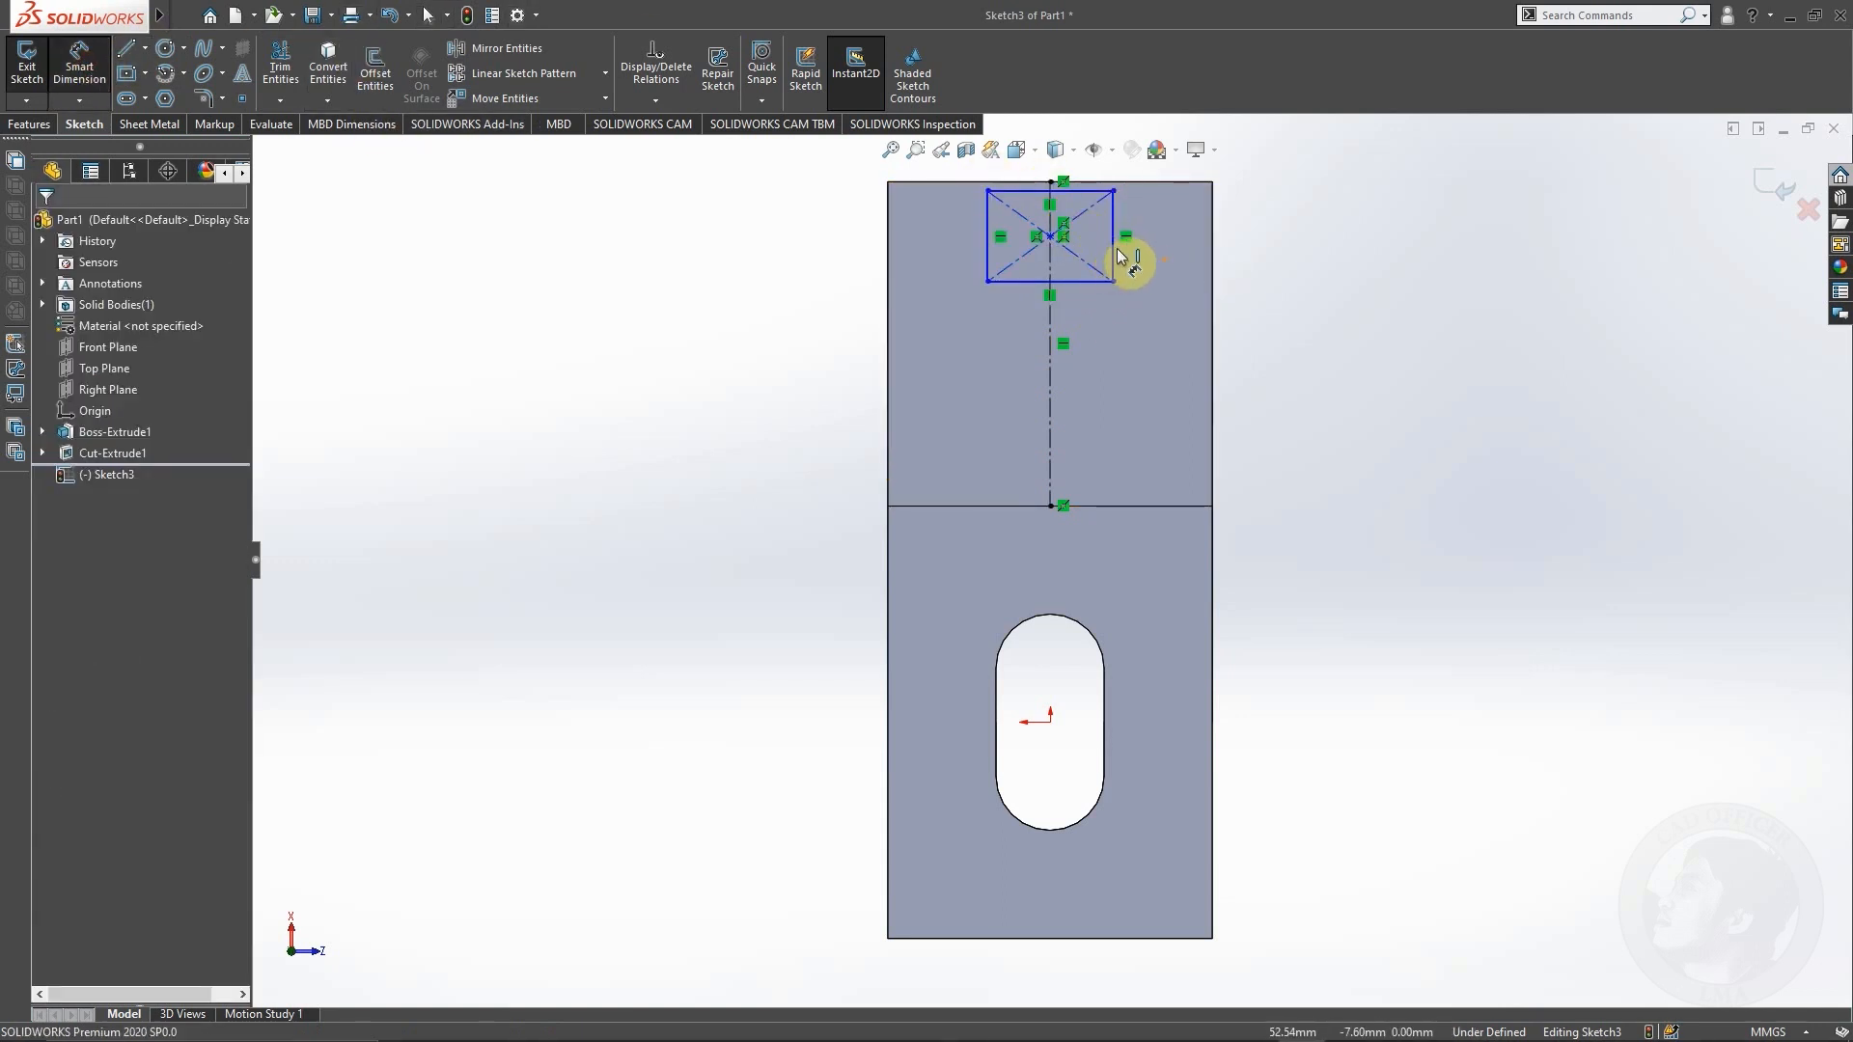
left_click(1253, 238)
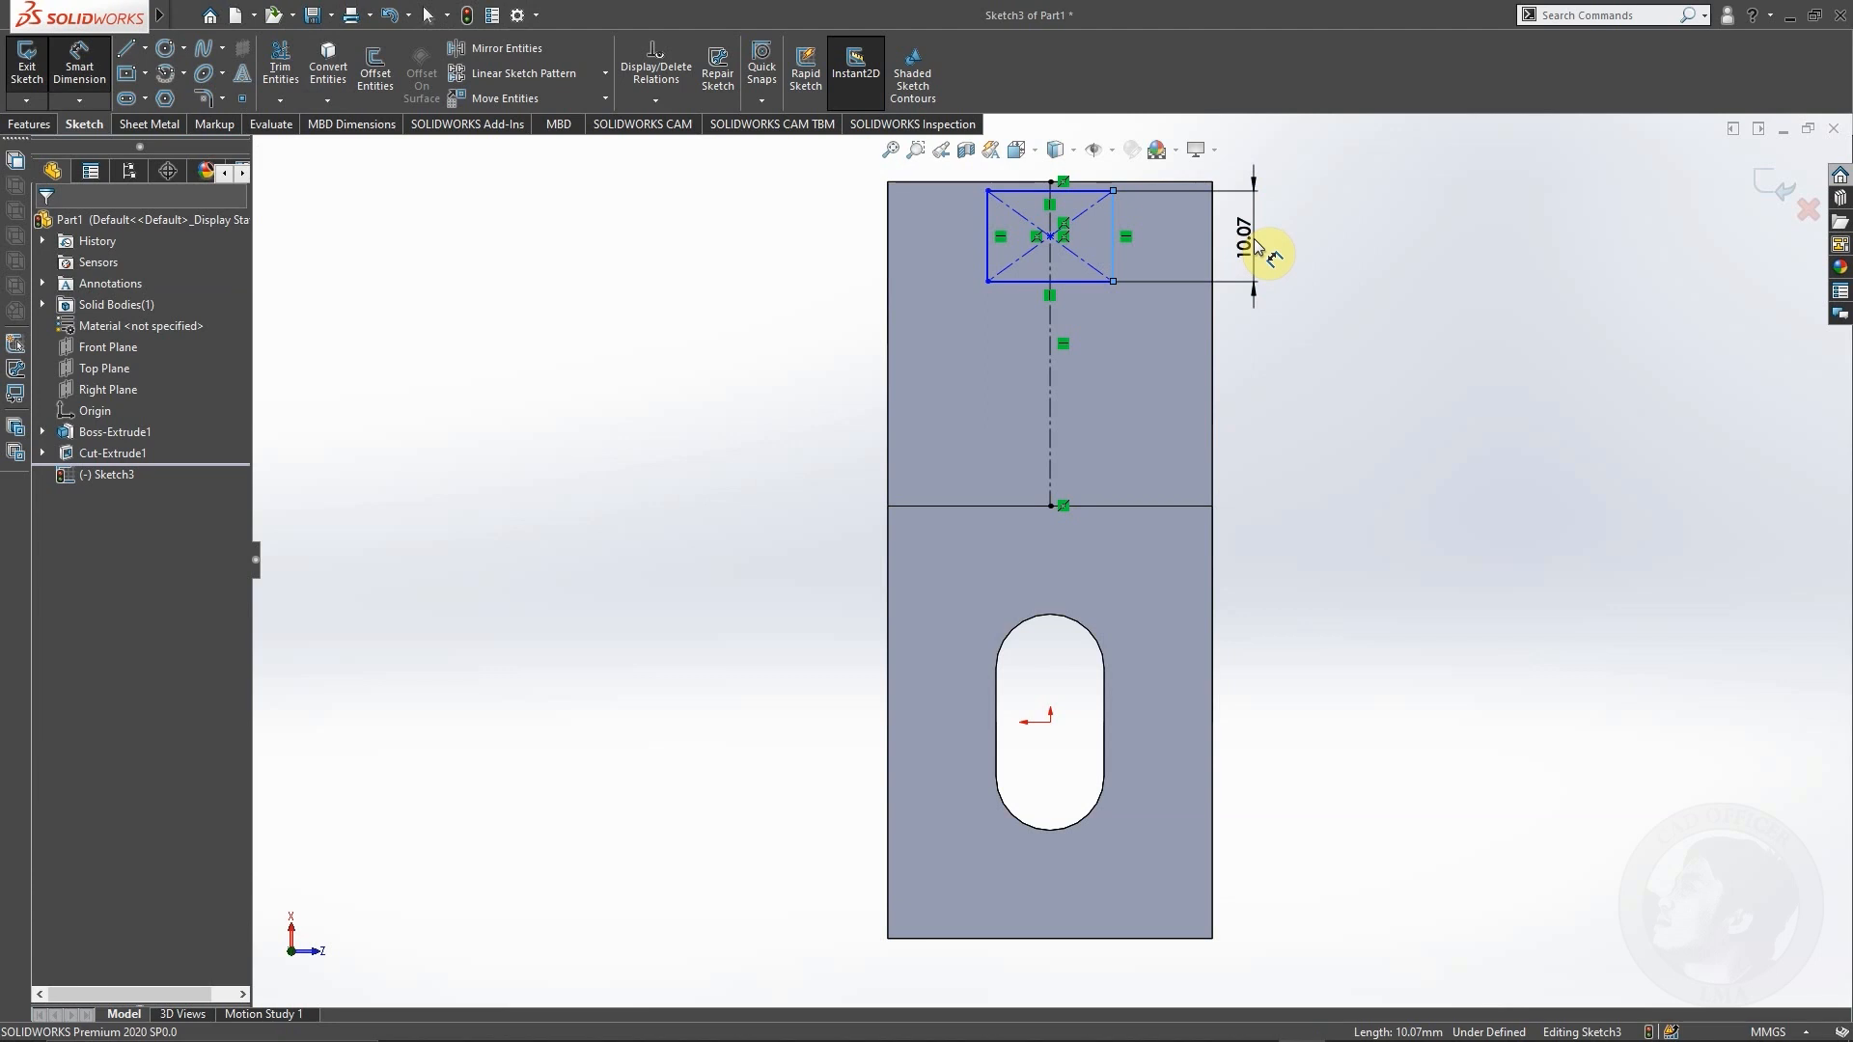
type("10")
key("Return")
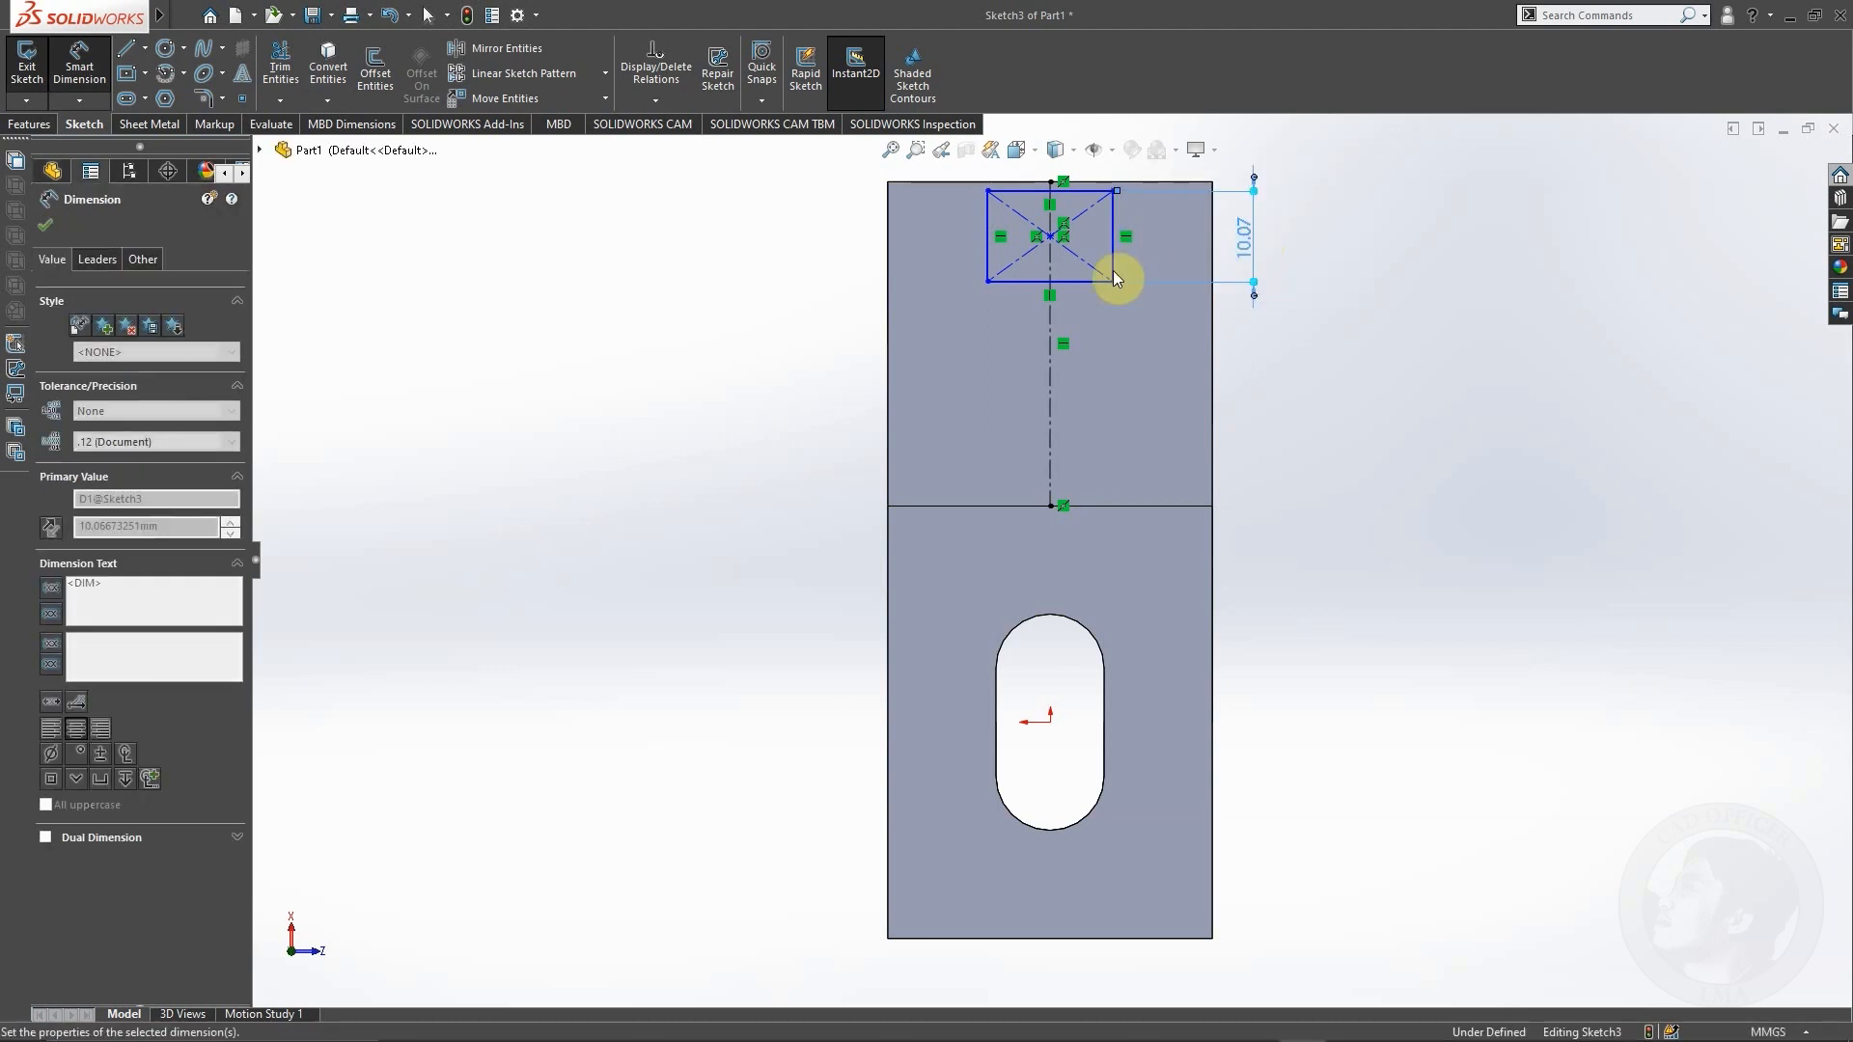
left_click(1081, 297)
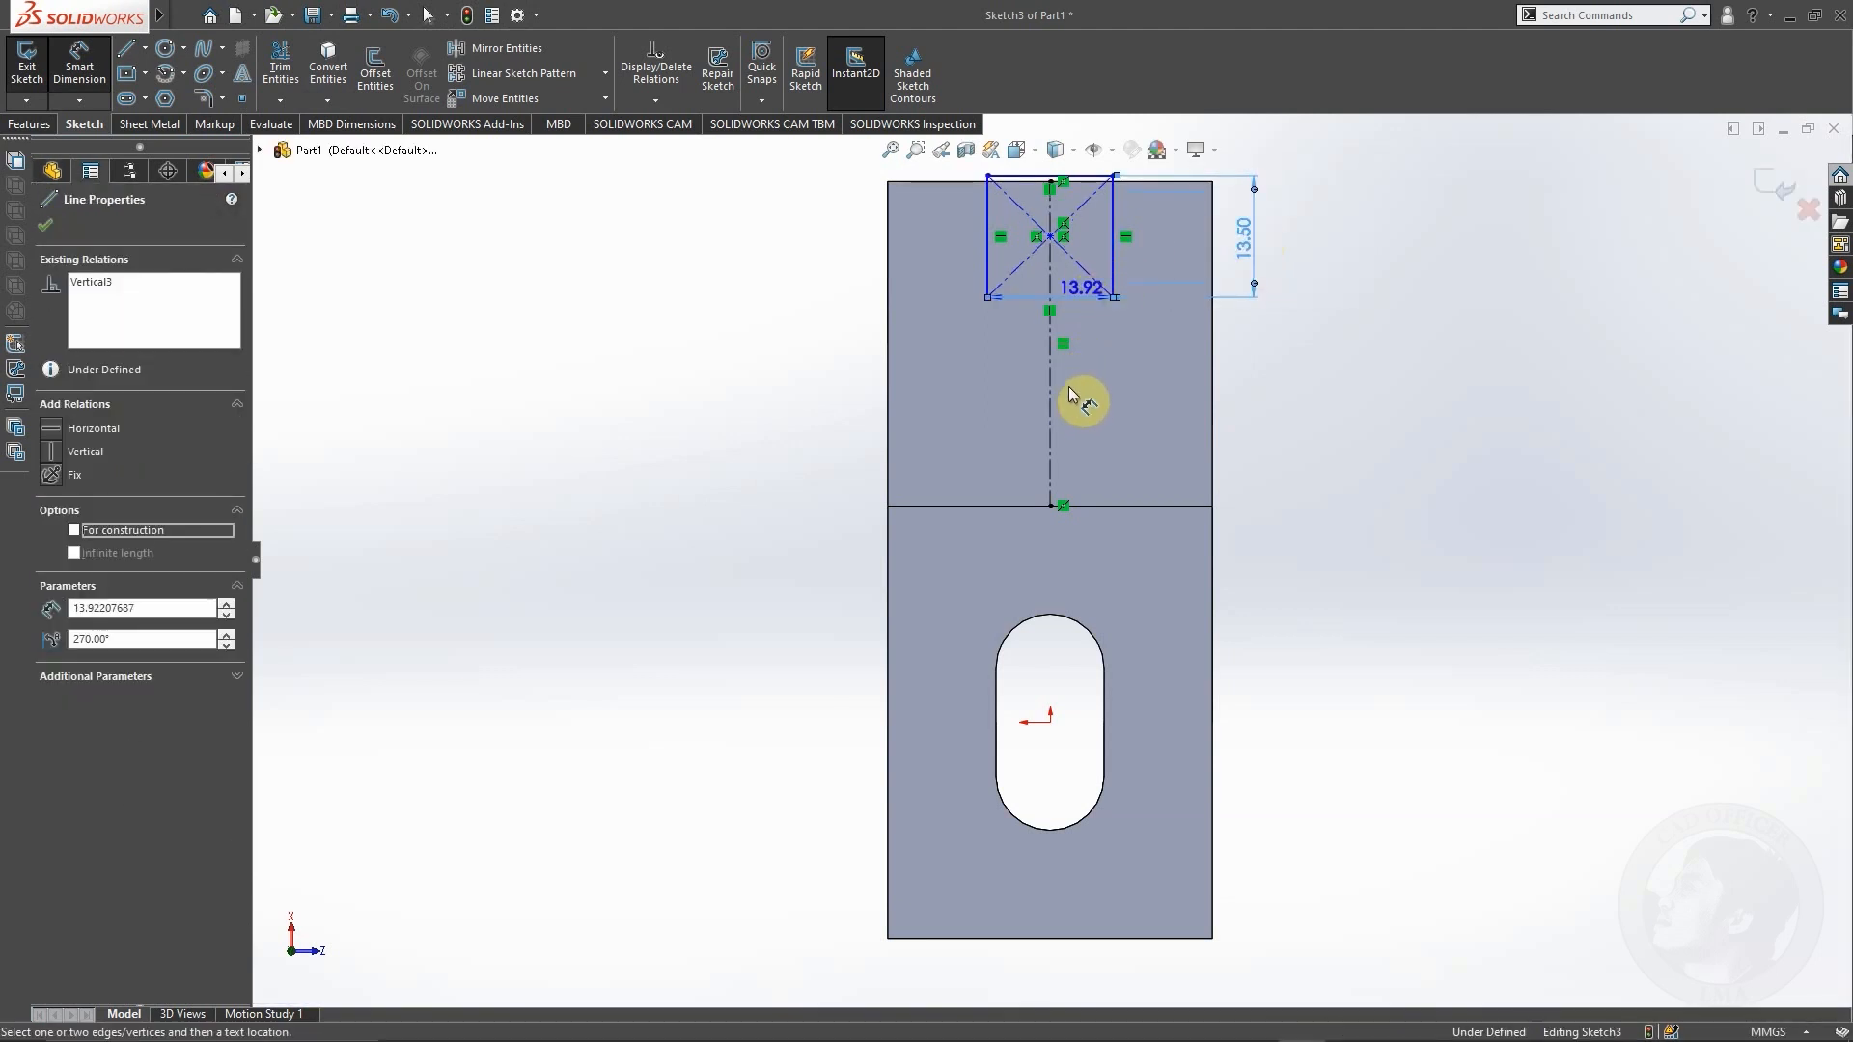
left_click(1062, 384)
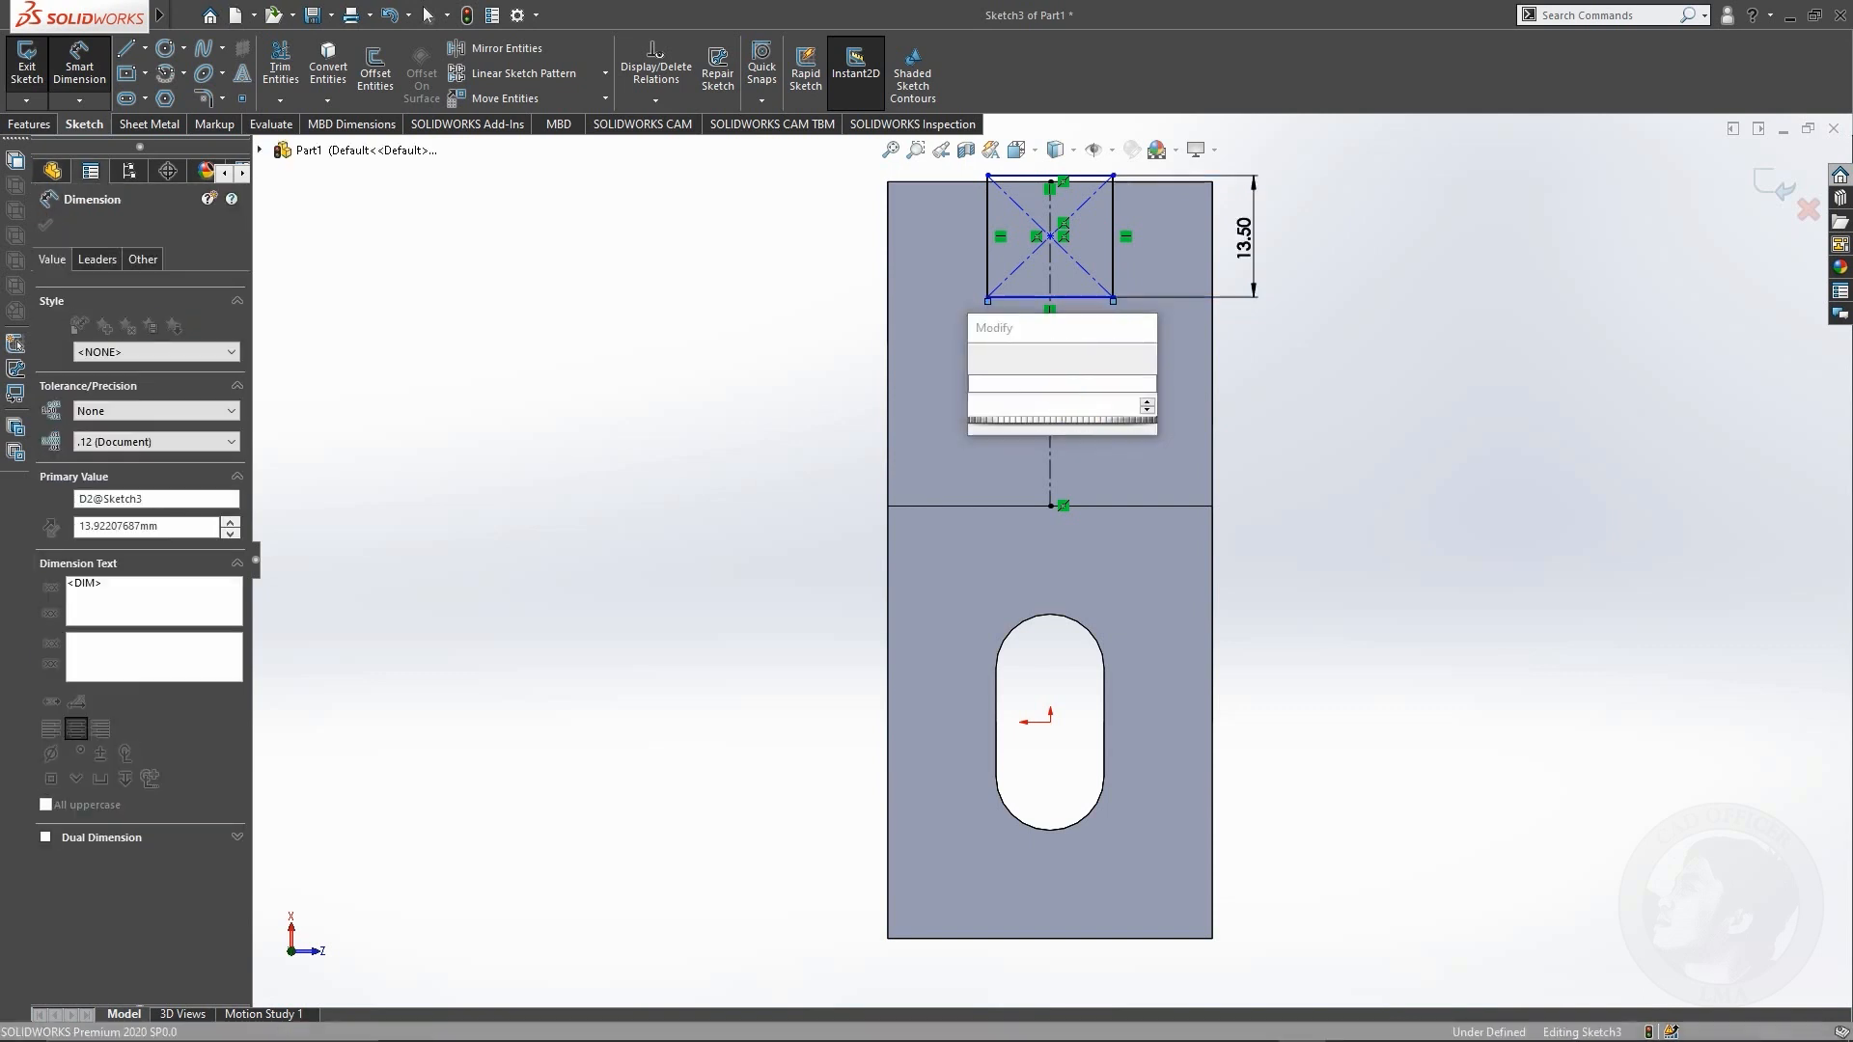
type("15")
key("Return")
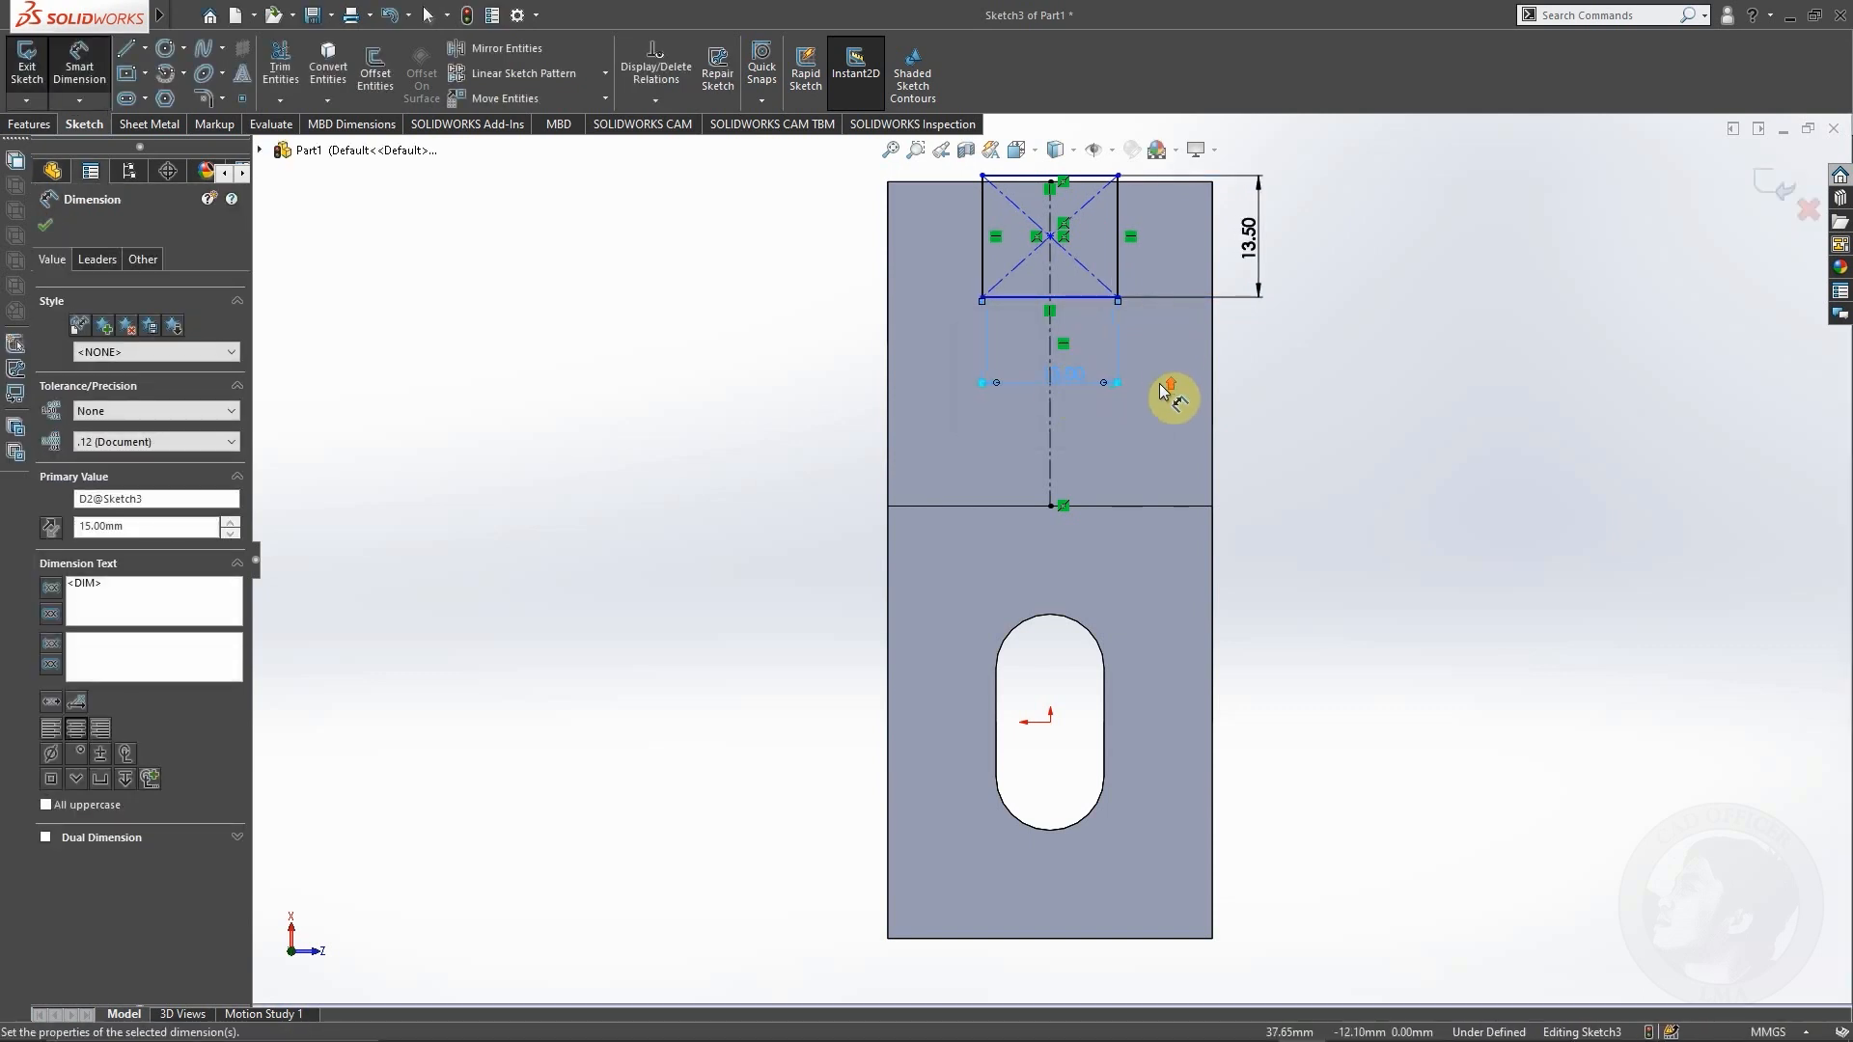
scroll(1161, 392, "up", 1)
key("Escape")
Step: Make the rectangle's outer side collinear with the end edge of the upper step
left_click(1033, 244)
left_click(978, 245, "ctrl")
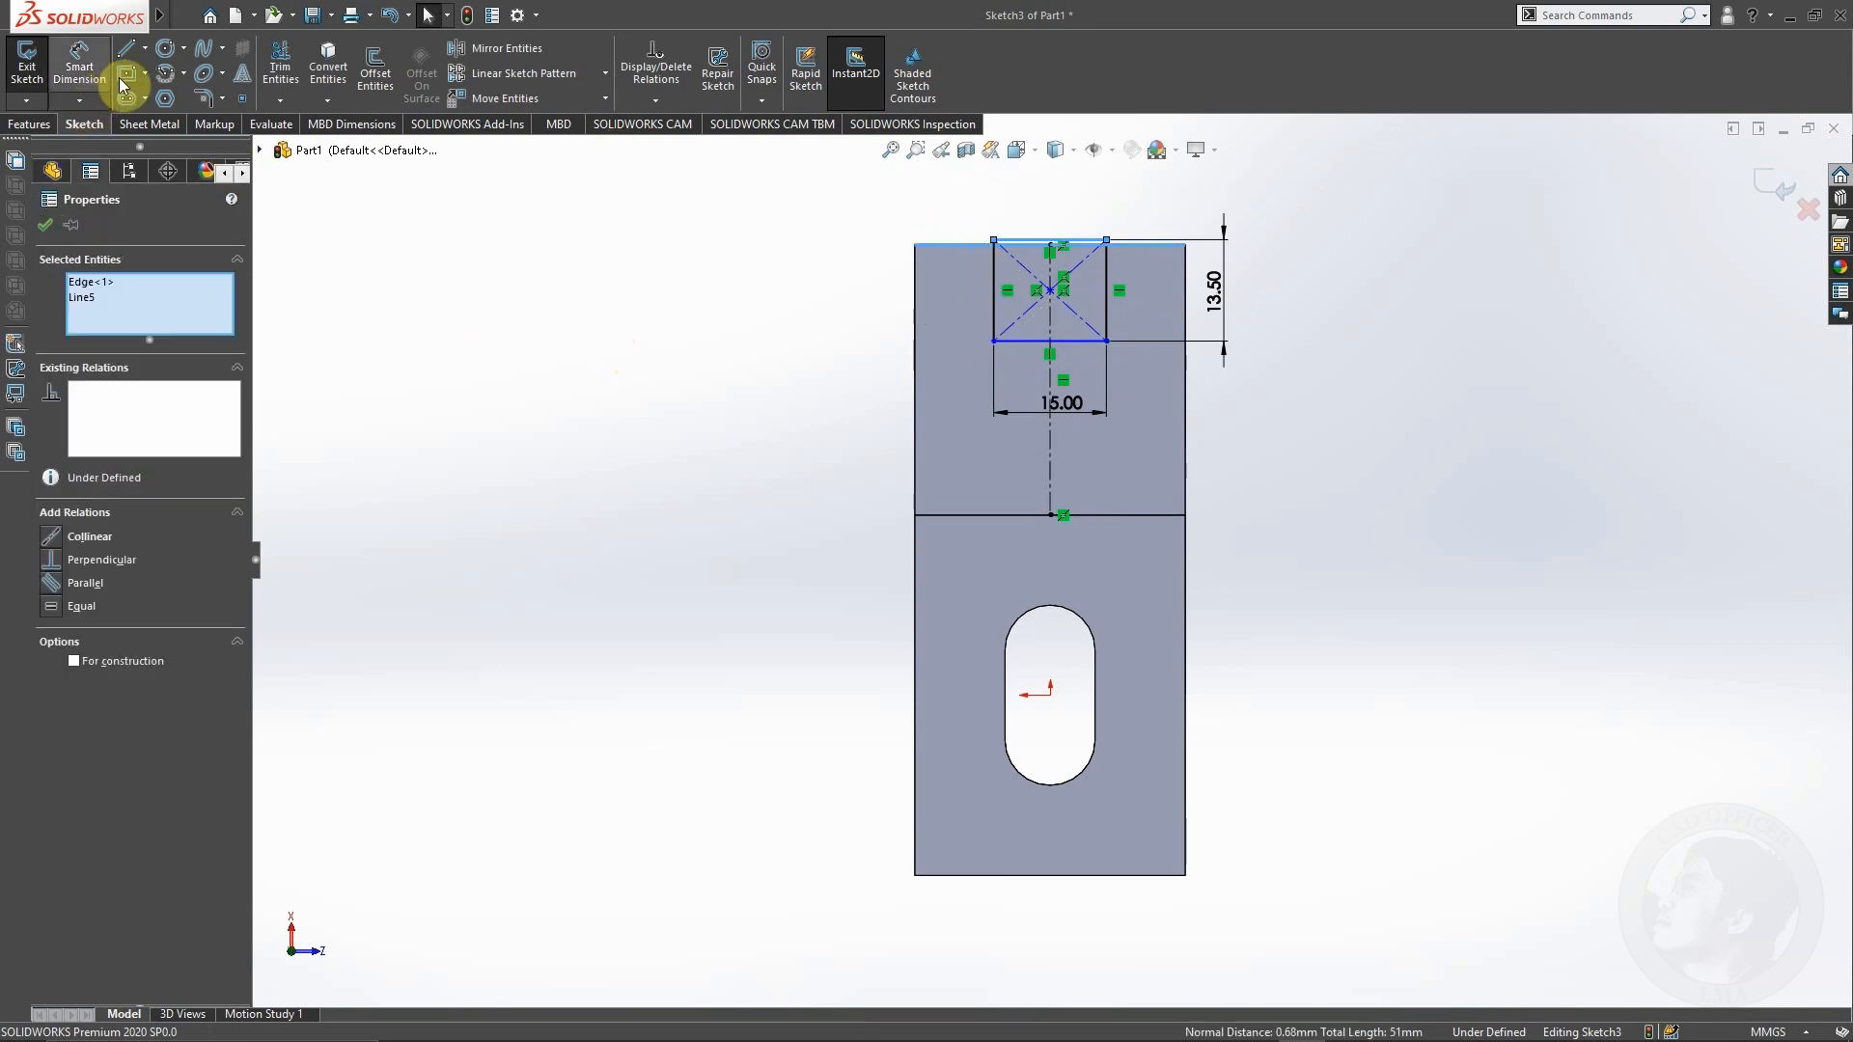
left_click(55, 536)
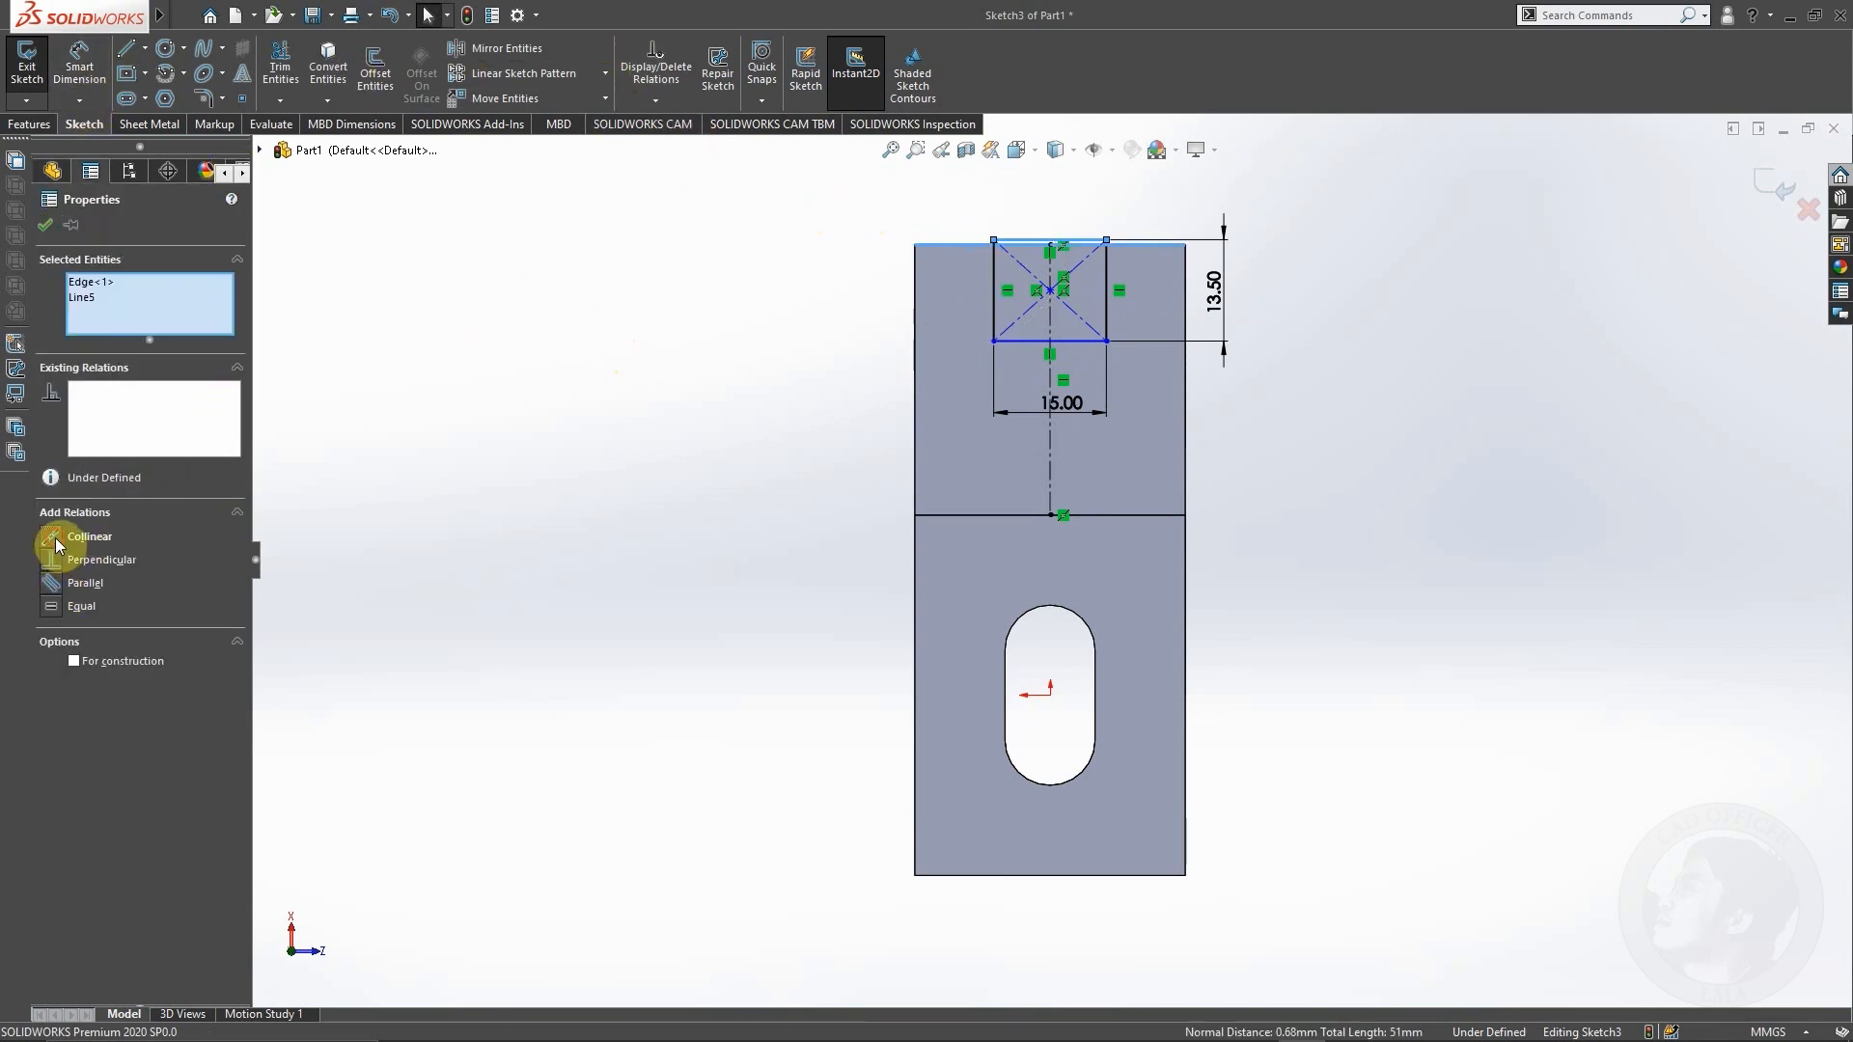
left_click(649, 447)
Step: Round the rectangle's two inner corners with 7.499 mm sketch fillets to form the notch's curved end
left_click(203, 97)
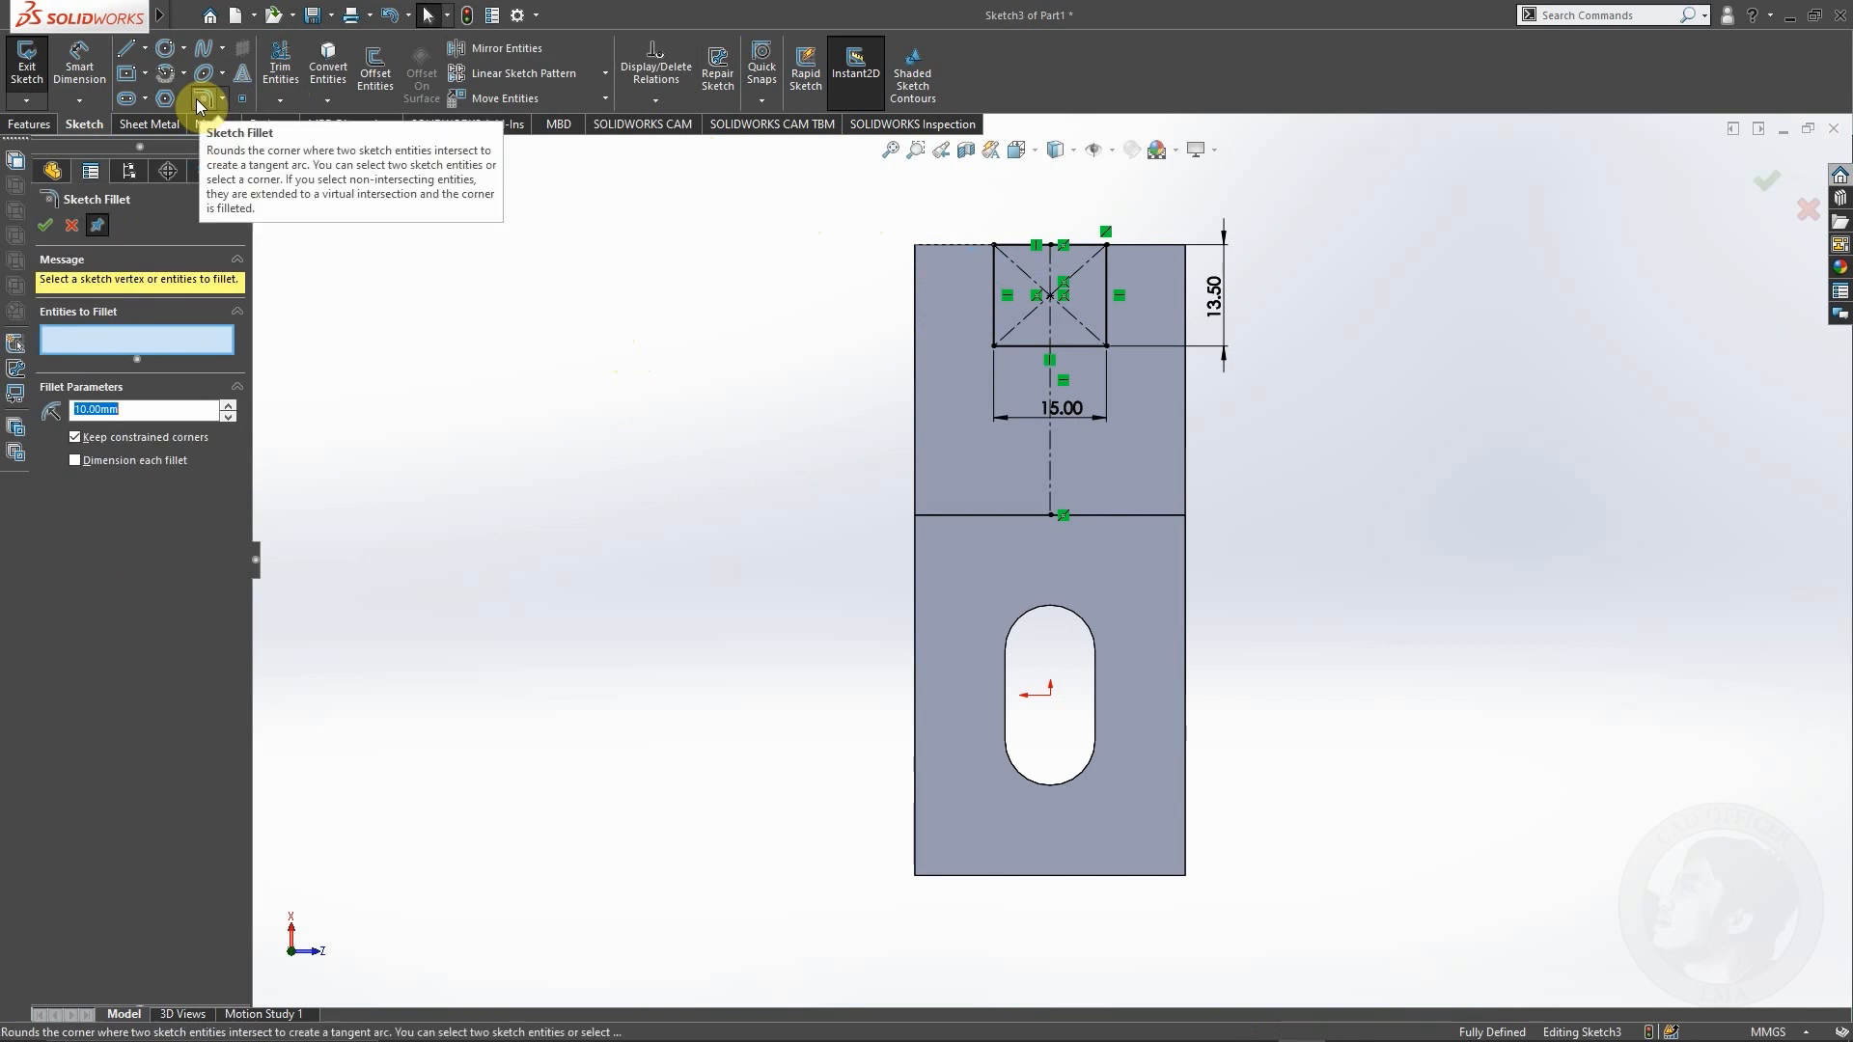
left_click(115, 410)
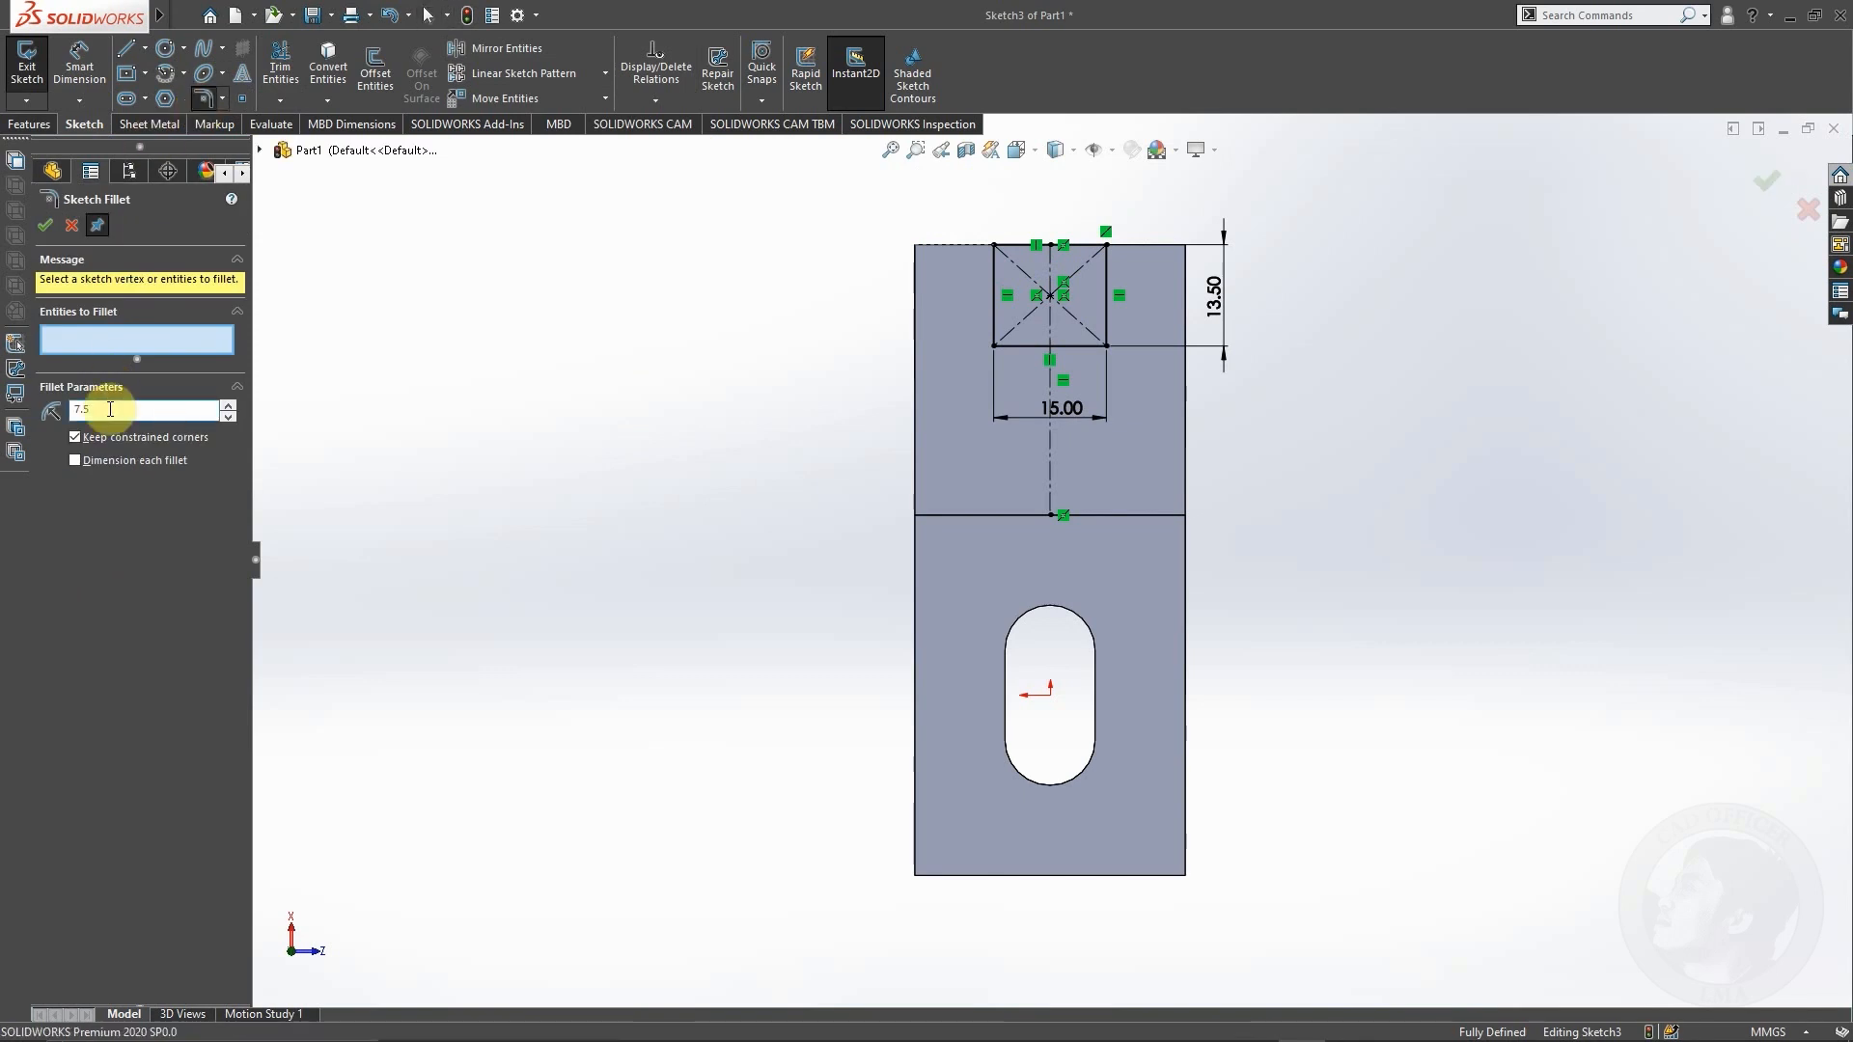
left_click(1021, 346)
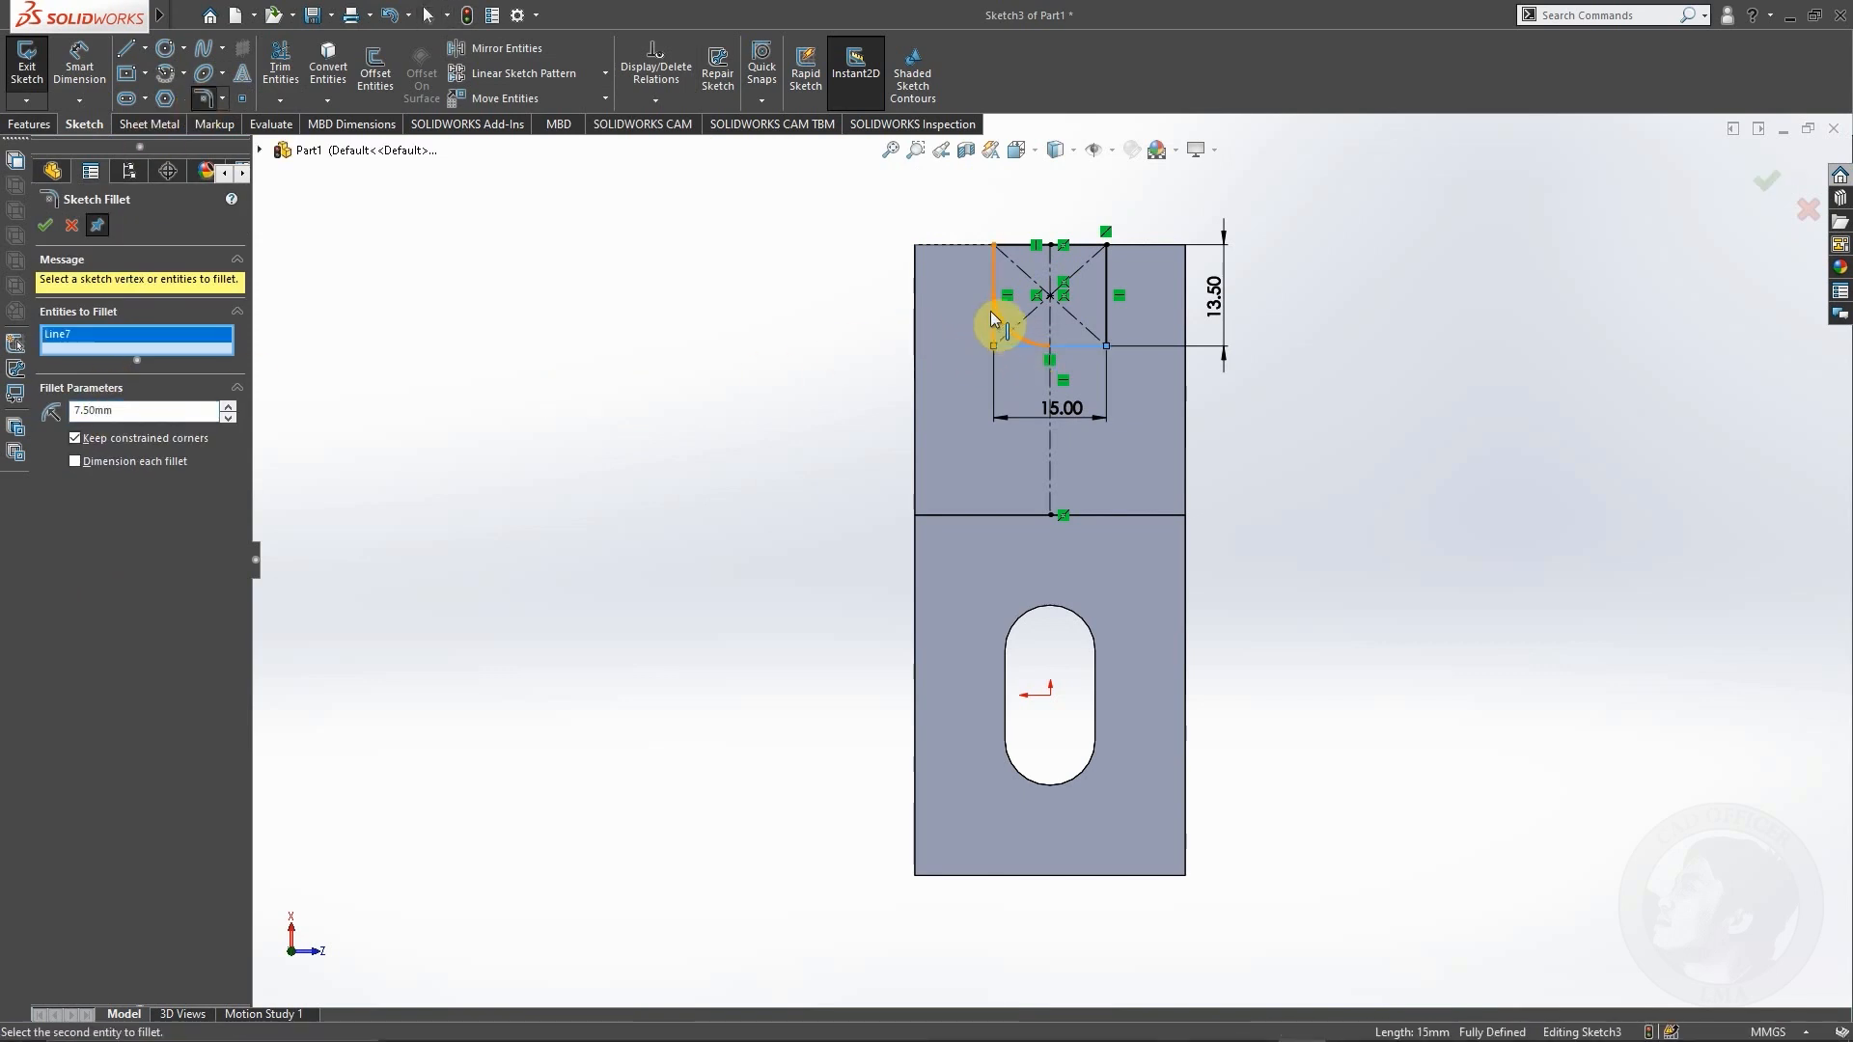
left_click(1077, 345)
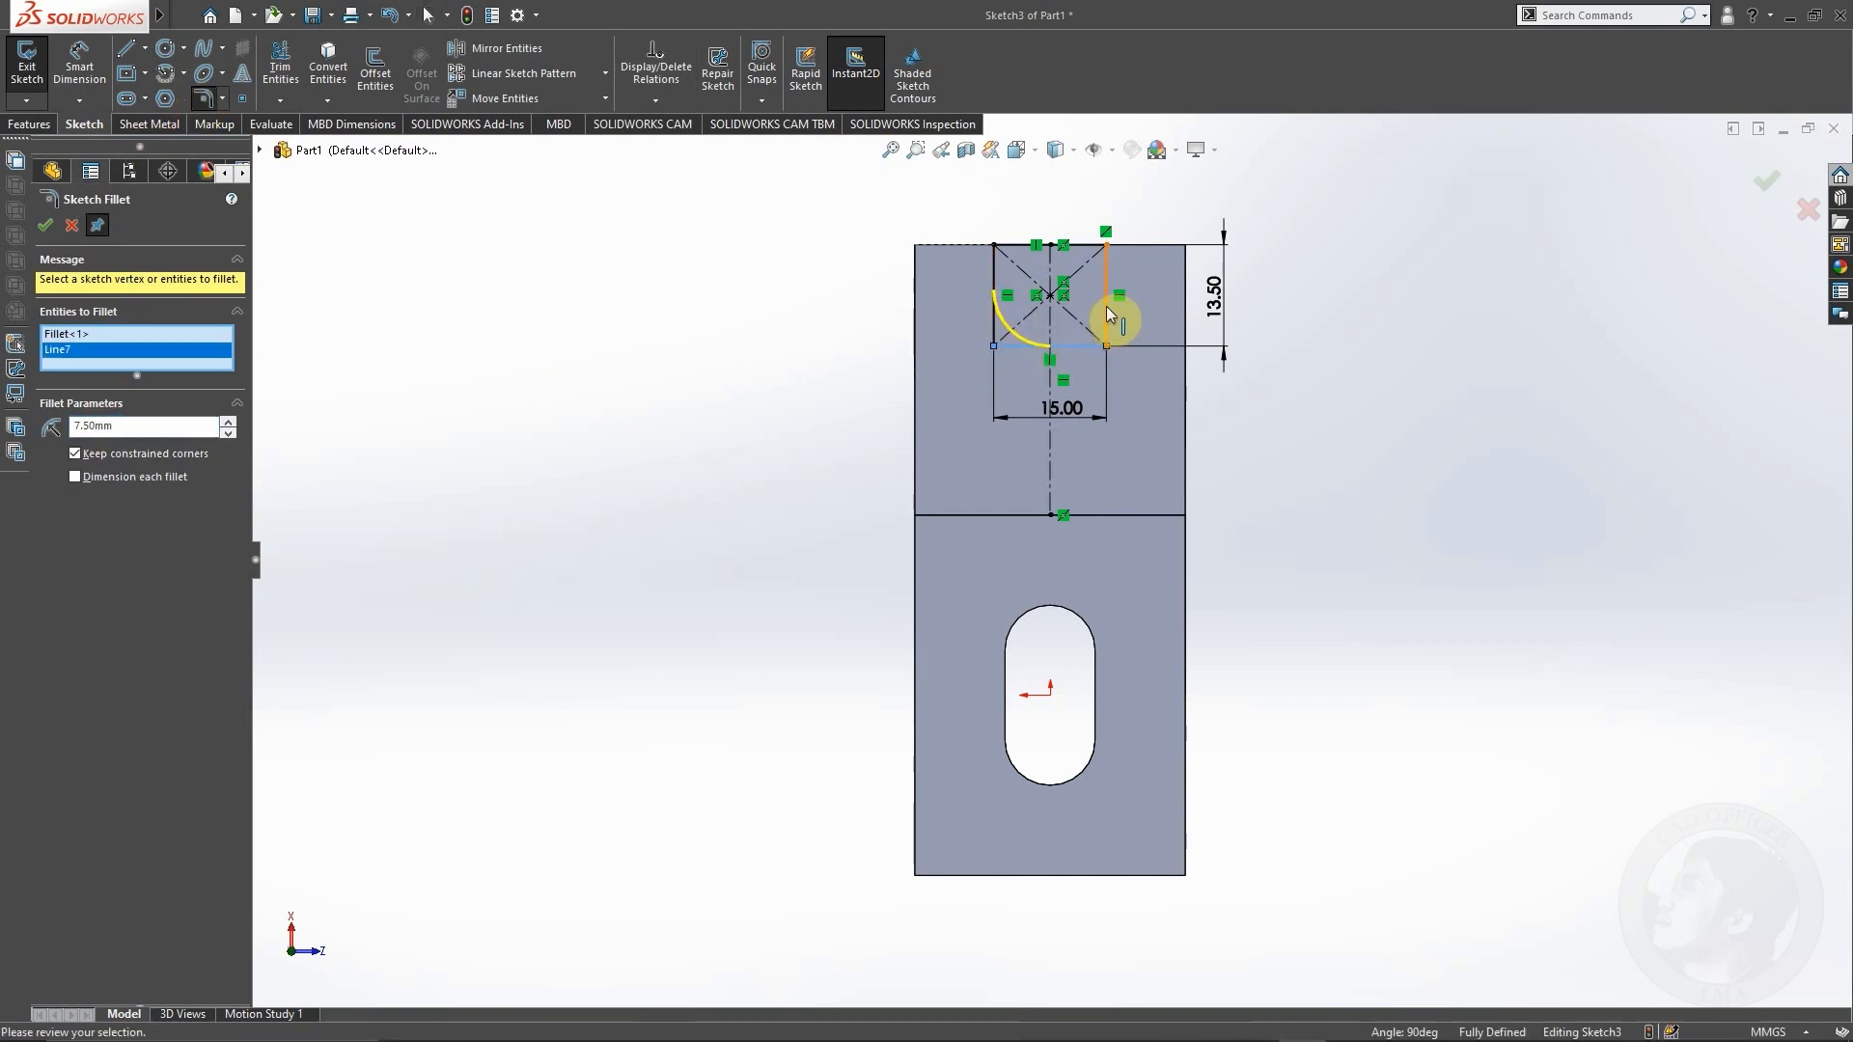
left_click(121, 425)
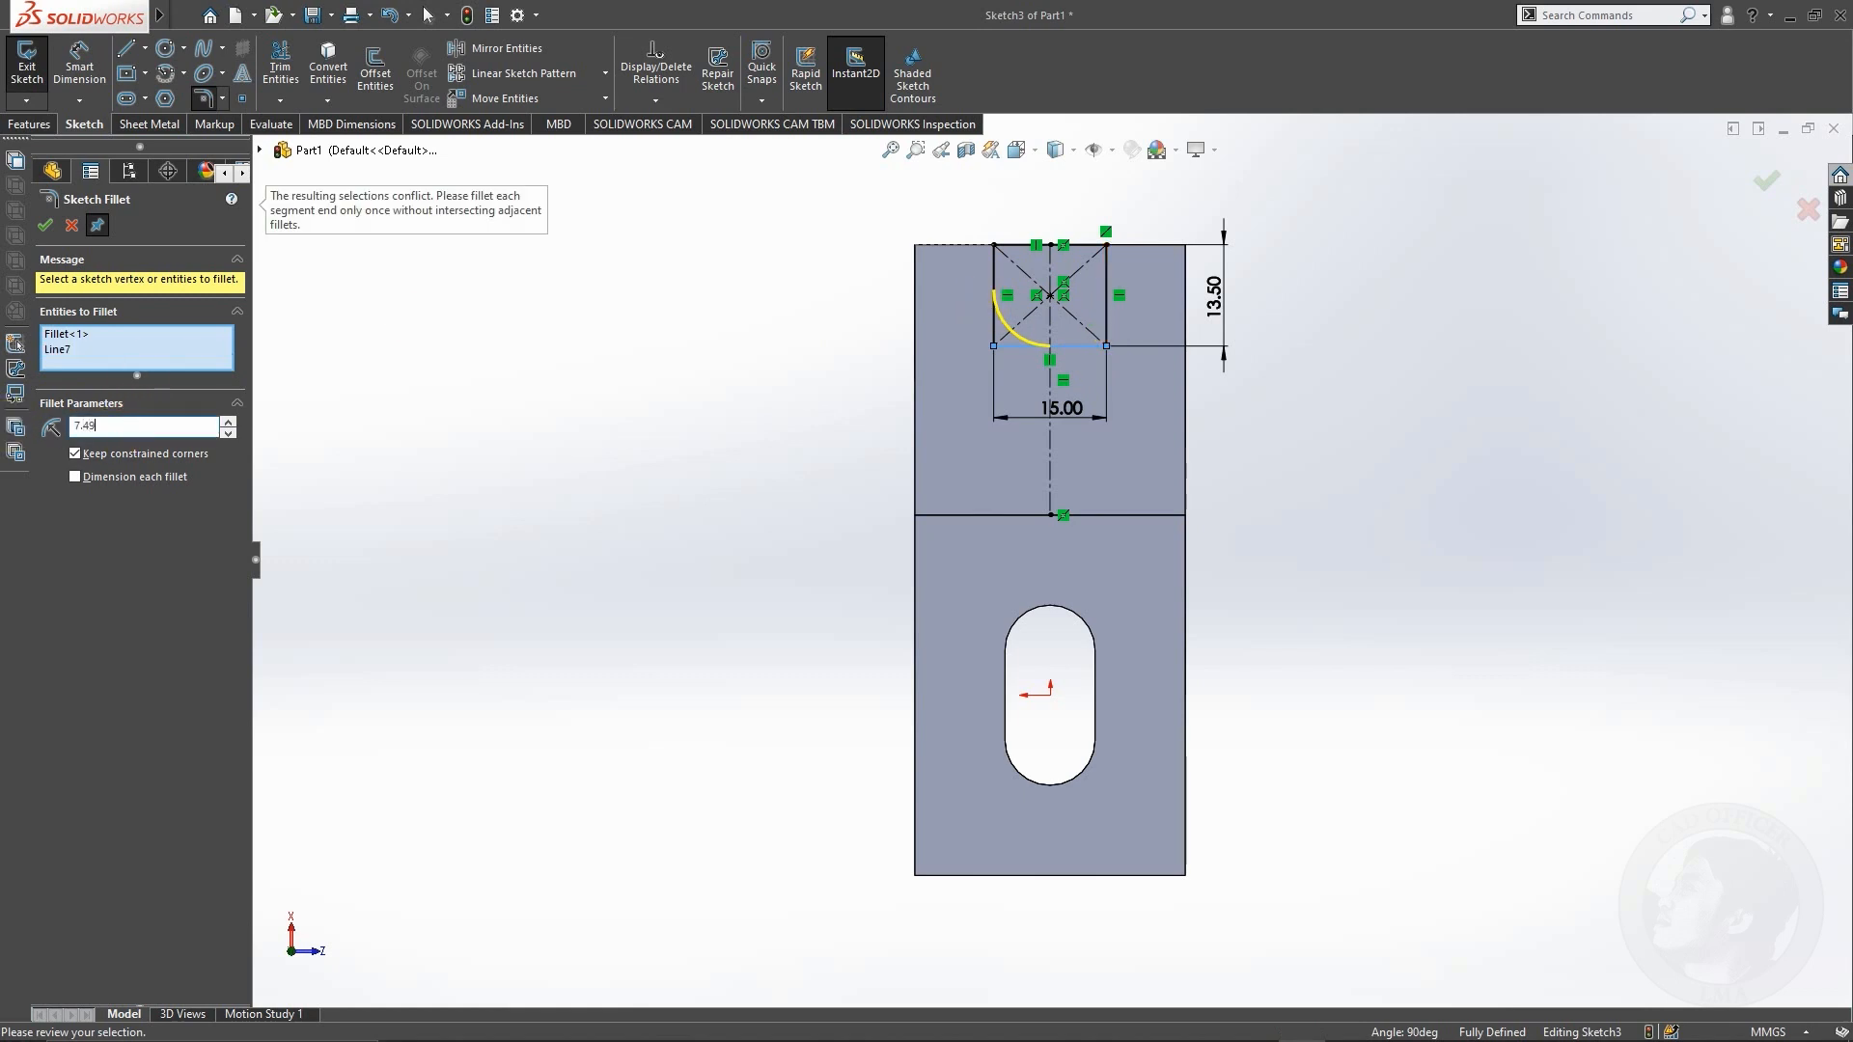
left_click(1108, 307)
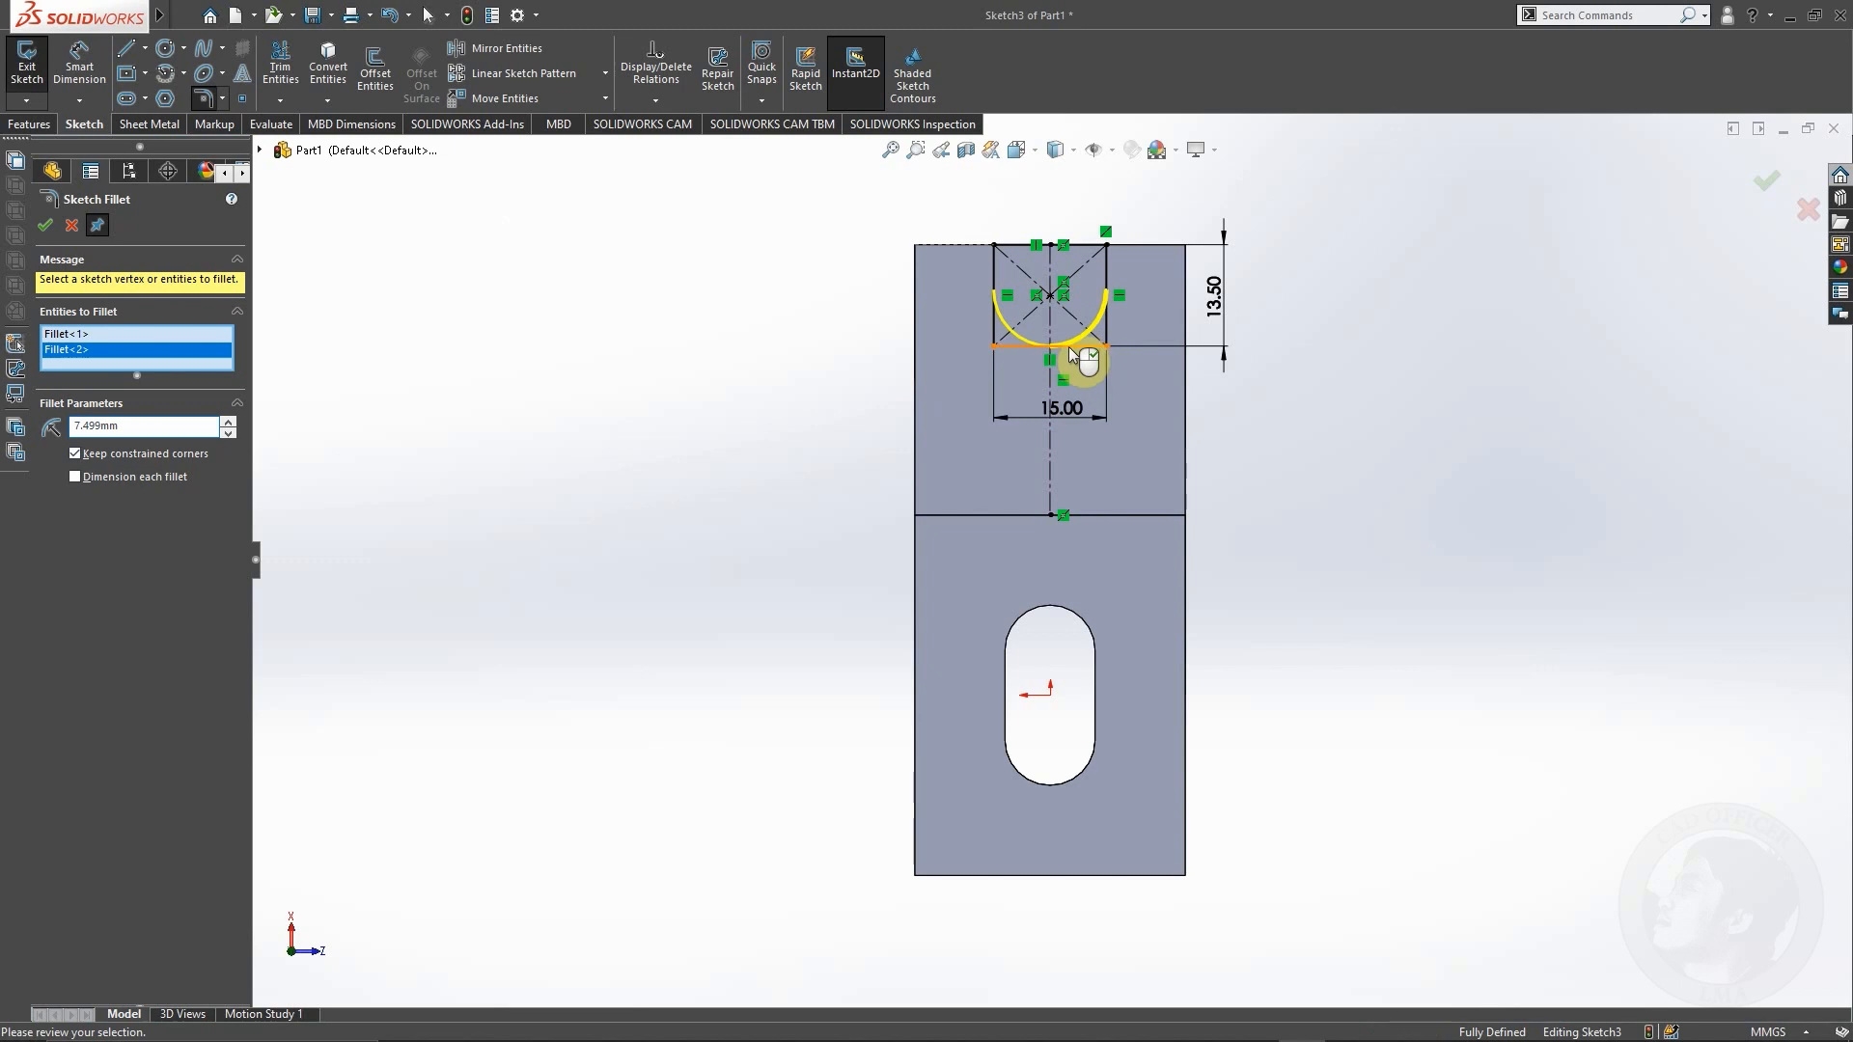
left_click(43, 228)
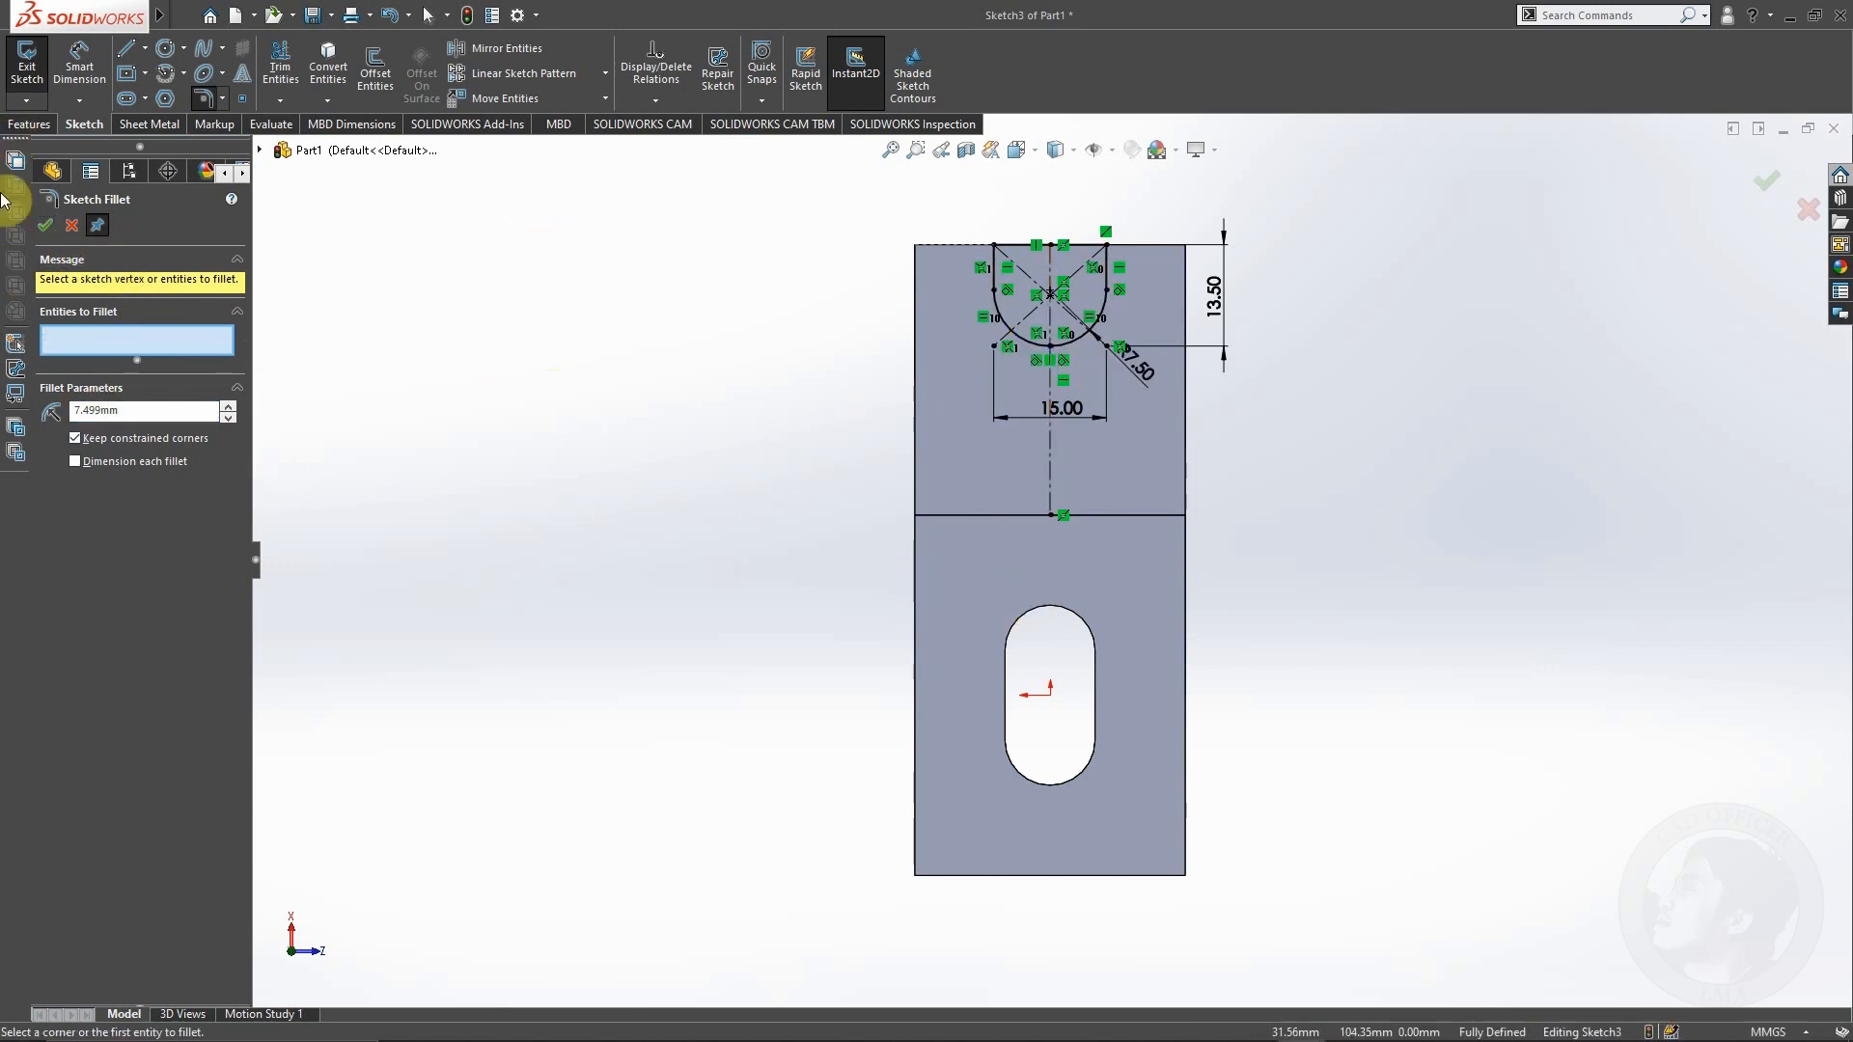
left_click(44, 224)
mouse_move(1015, 668)
middle_mouse_down()
mouse_move(1001, 608)
mouse_move(720, 559)
mouse_move(872, 773)
mouse_move(889, 728)
mouse_move(873, 709)
middle_mouse_up()
left_click(21, 125)
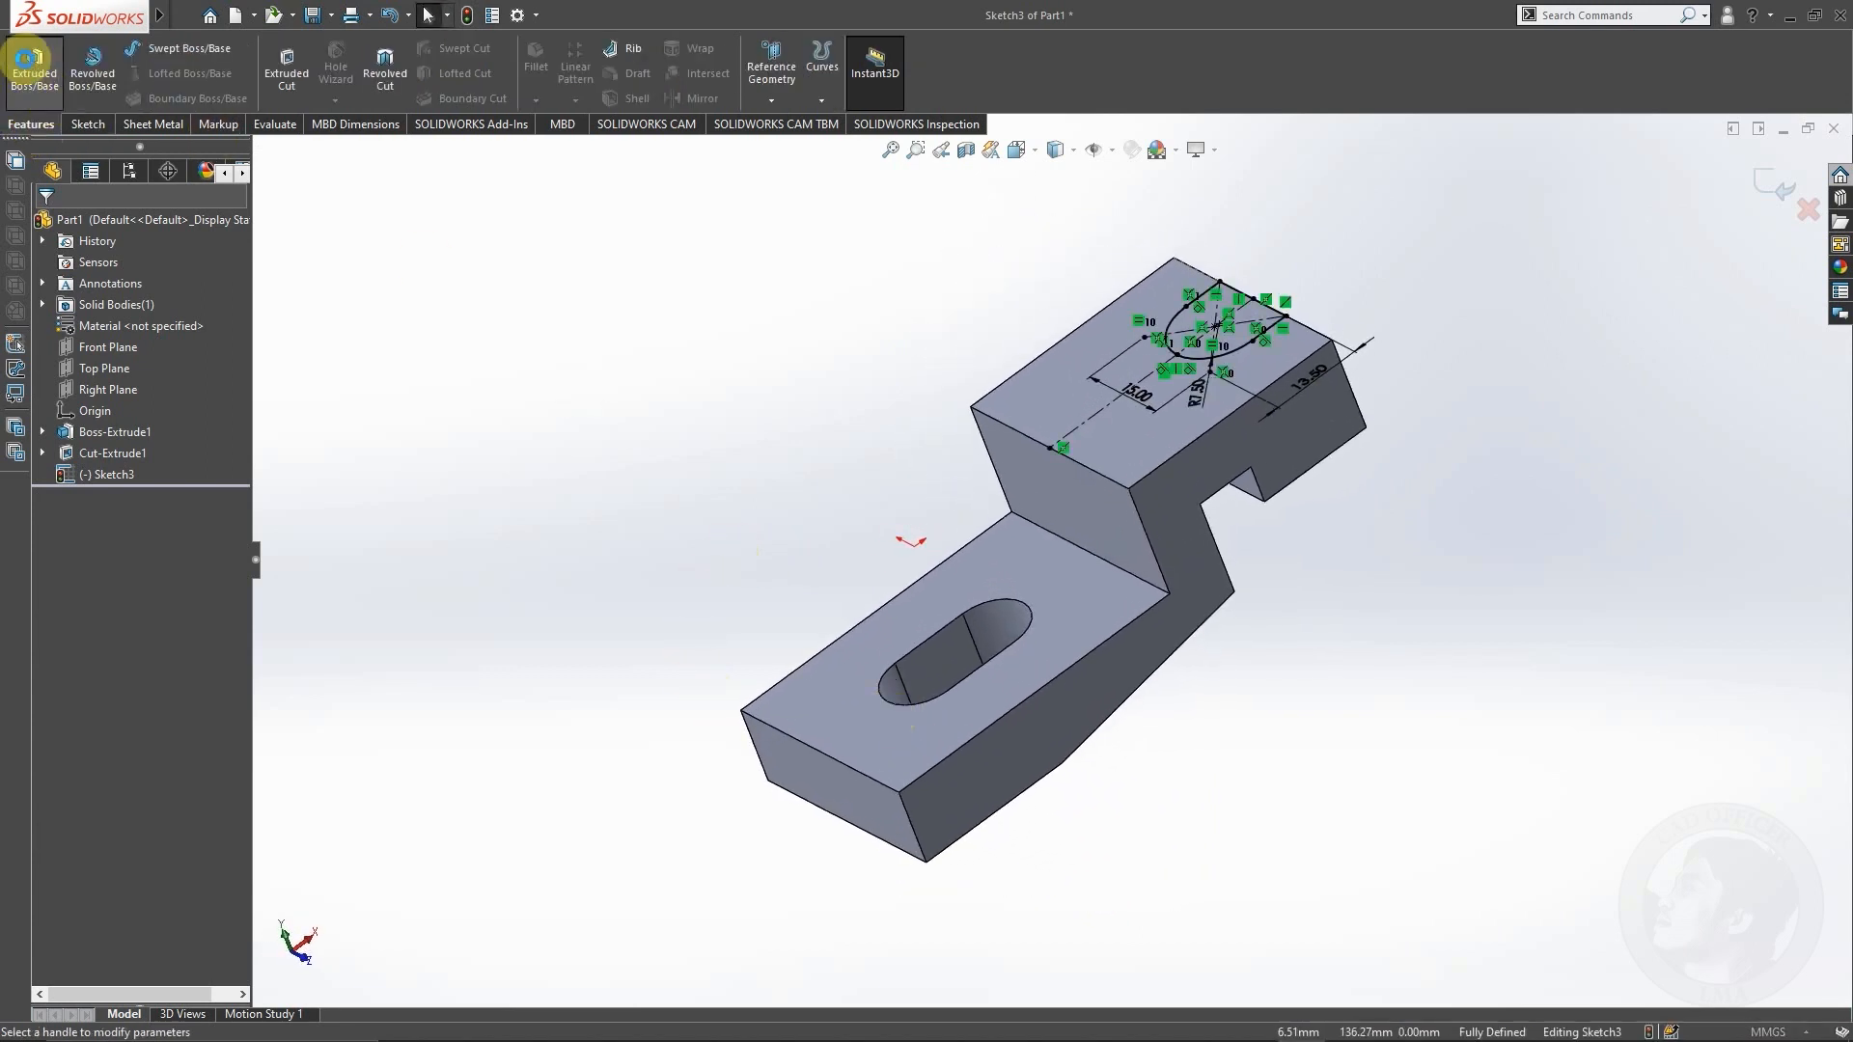
left_click(34, 63)
middle_click_drag(1134, 436, 1239, 183)
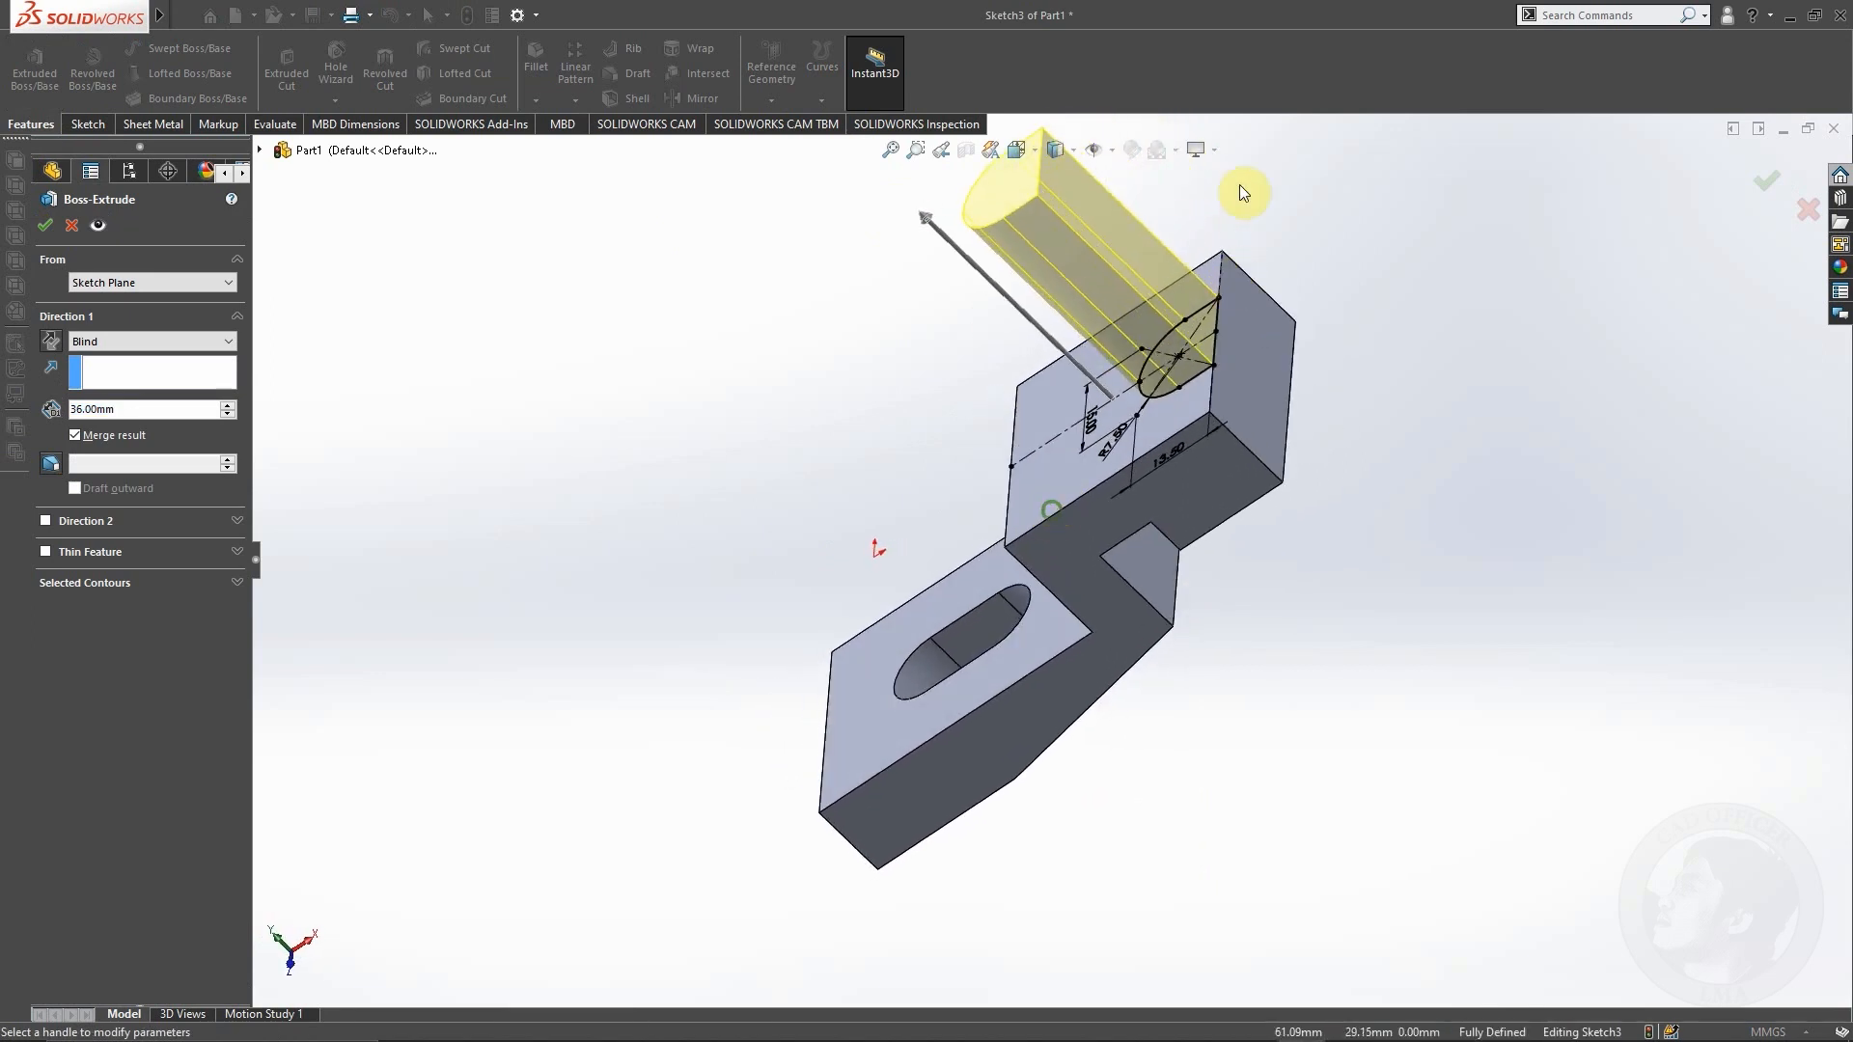
left_click(1214, 141)
left_click(1346, 287)
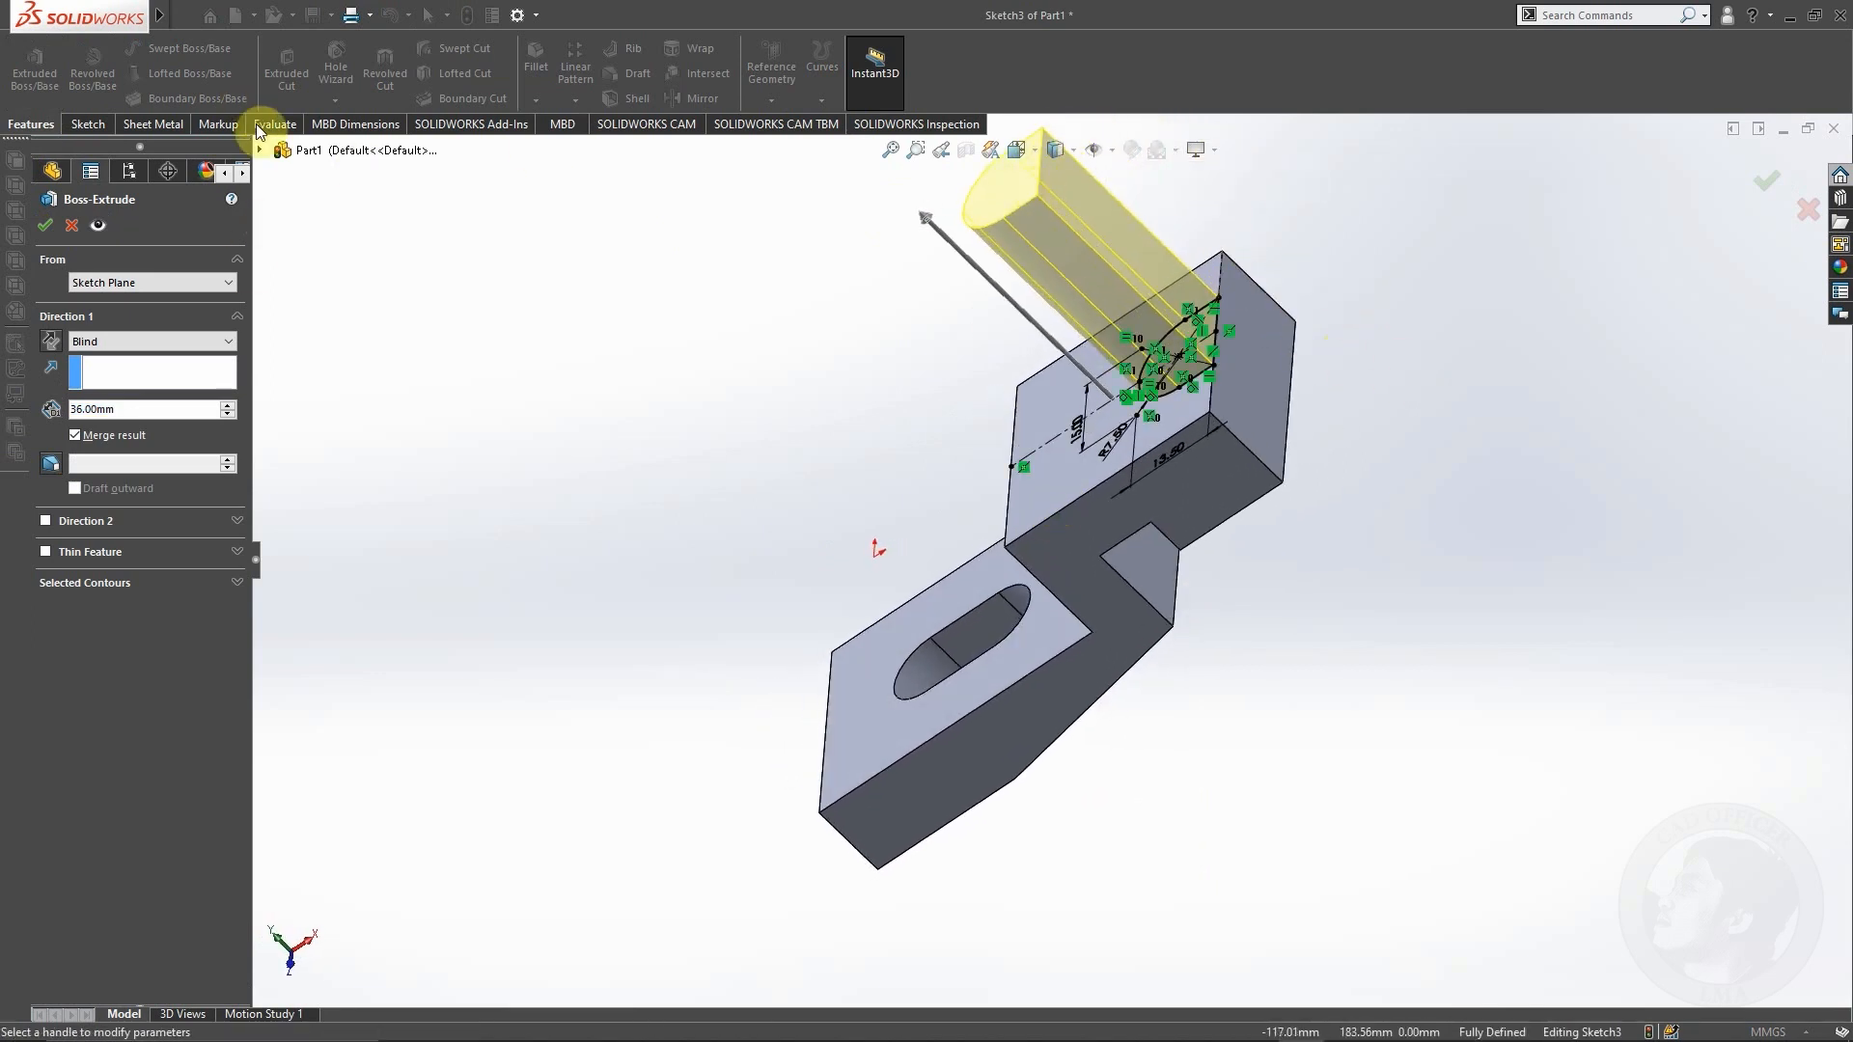
key("Escape")
Step: Cut the rounded notch sketch through the upper step with an extruded cut, using the Up To Next end condition
left_click(287, 68)
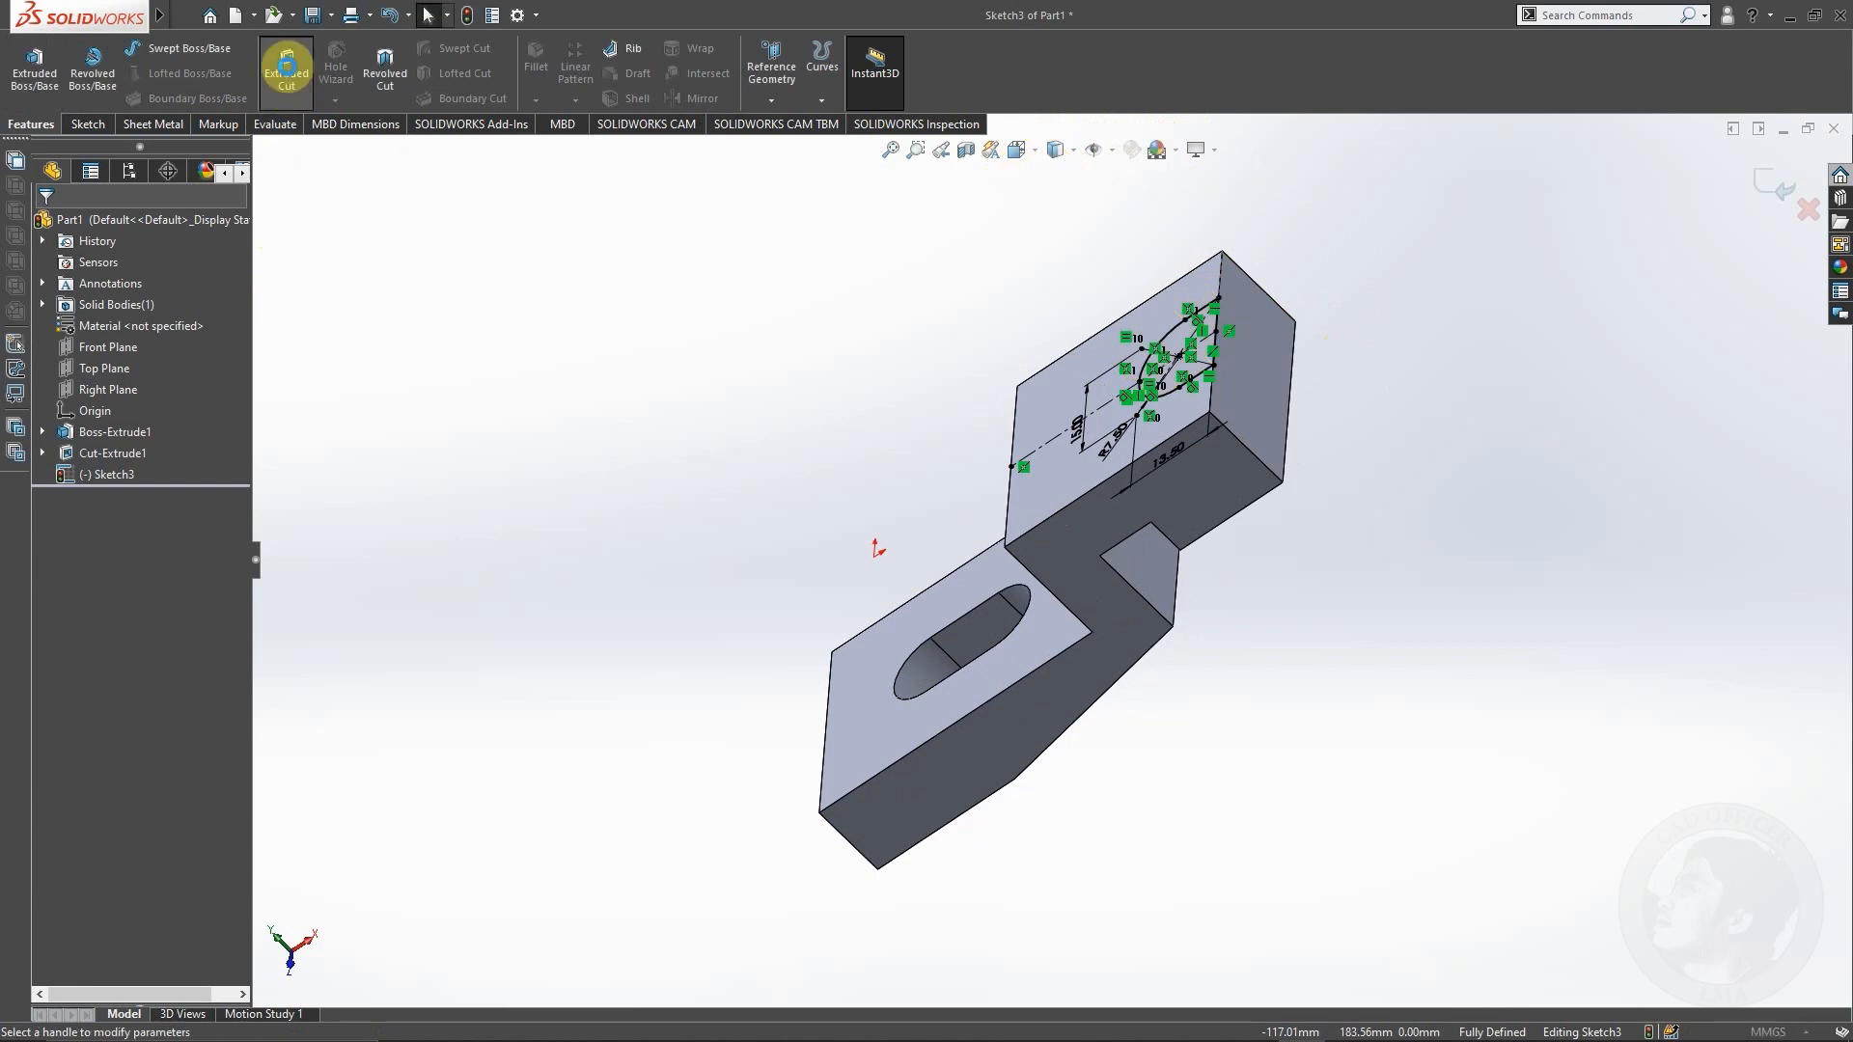
left_click(149, 341)
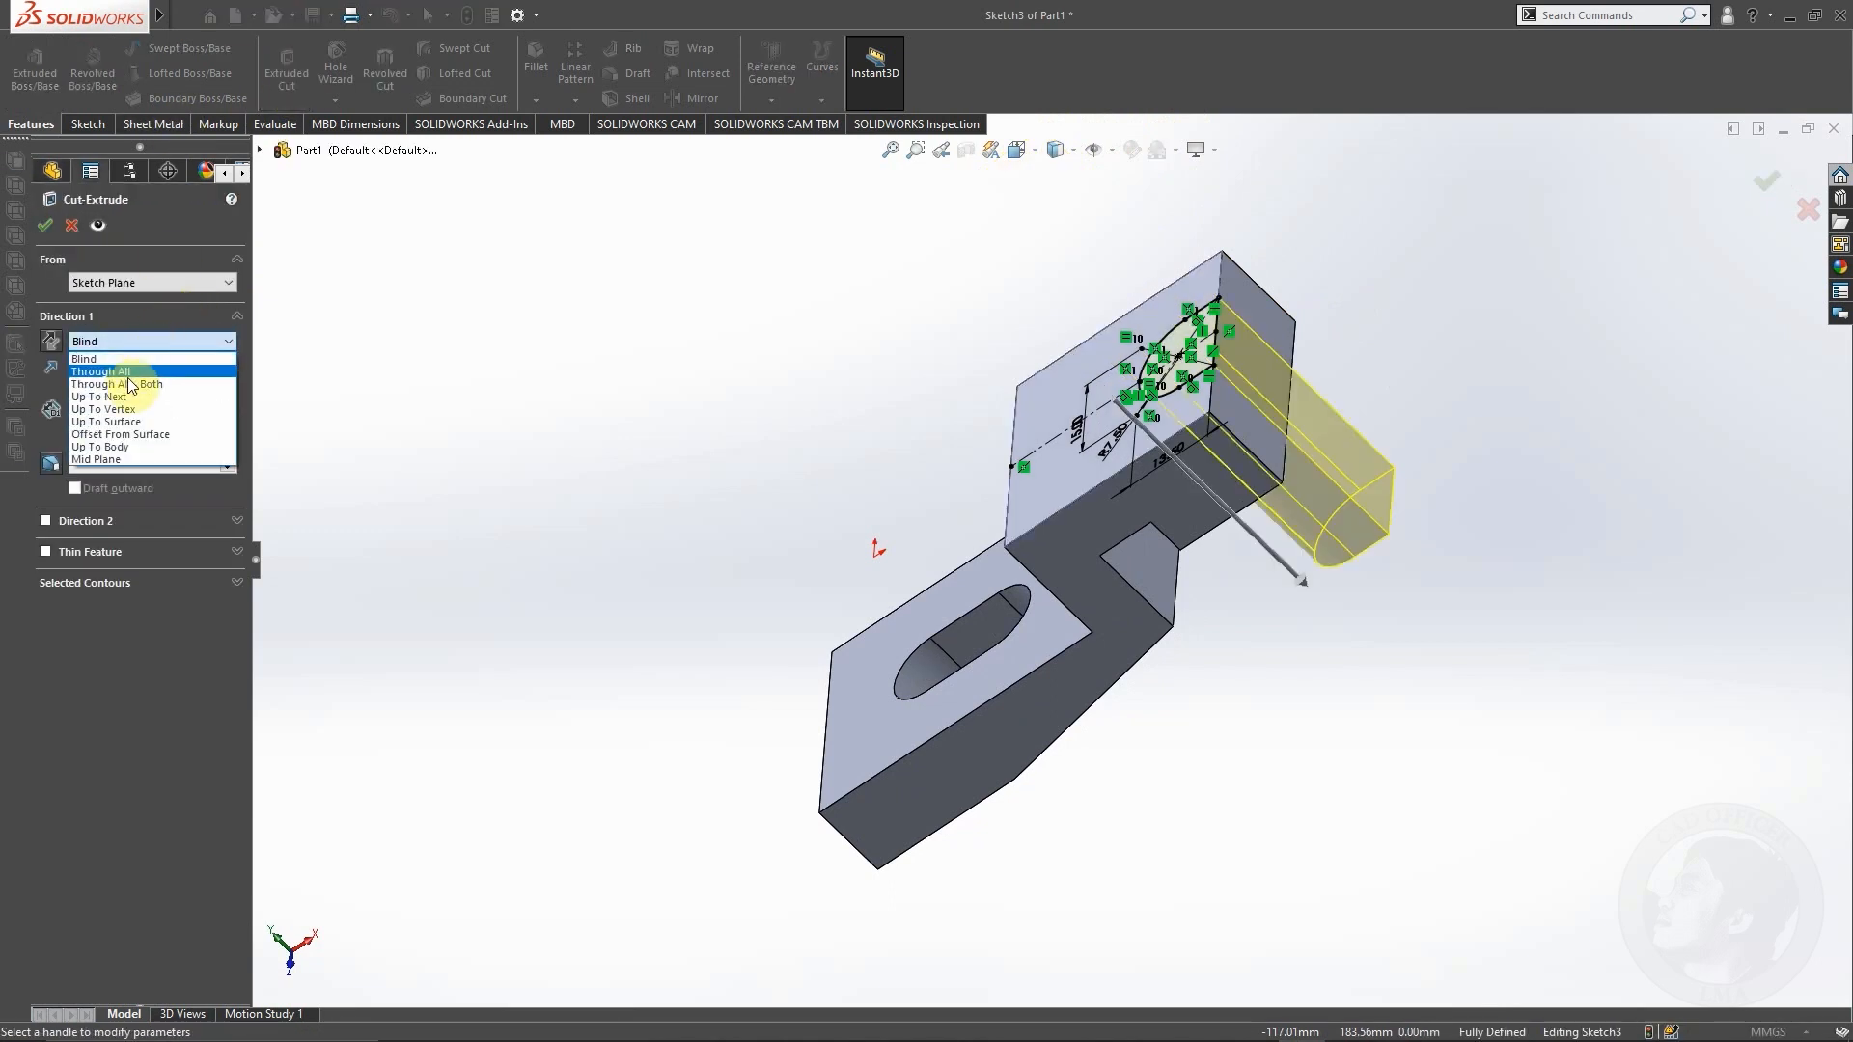
left_click(102, 396)
left_click(45, 223)
middle_click_drag(680, 410, 880, 417)
left_click(1212, 153)
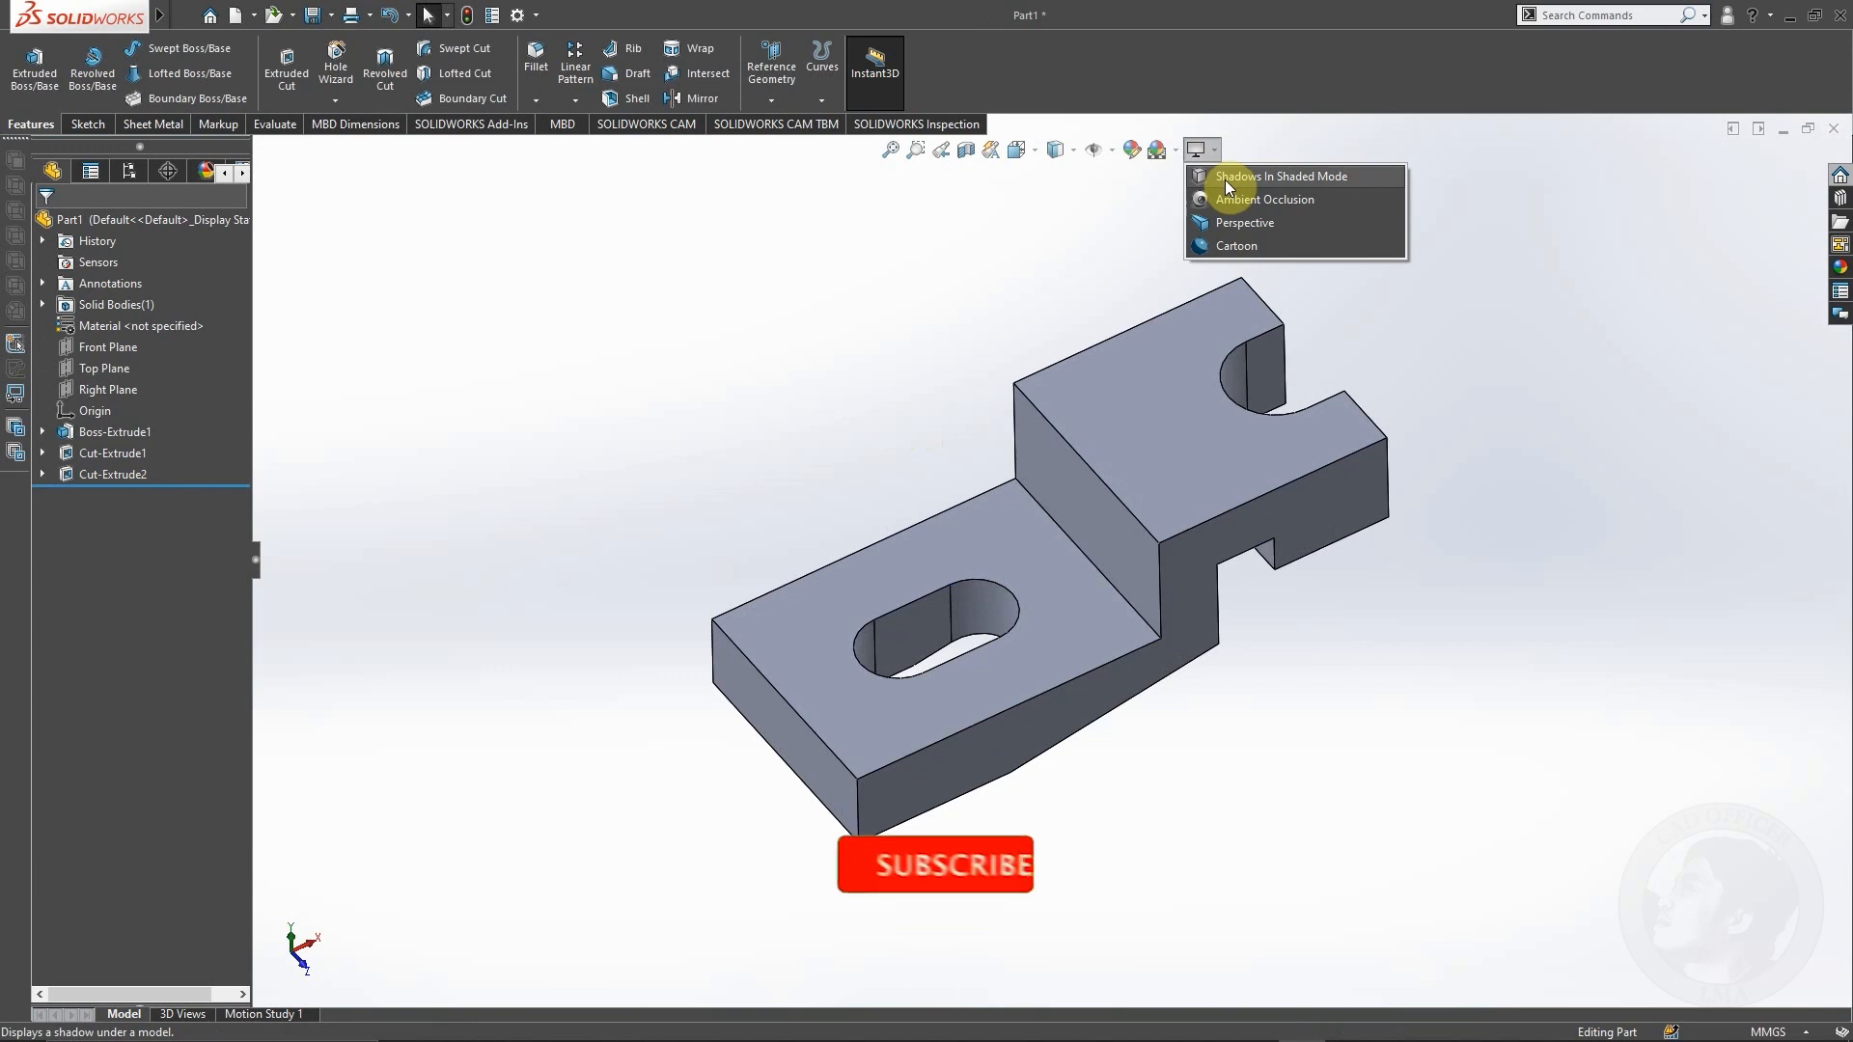
middle_click_drag(1327, 505, 1359, 454)
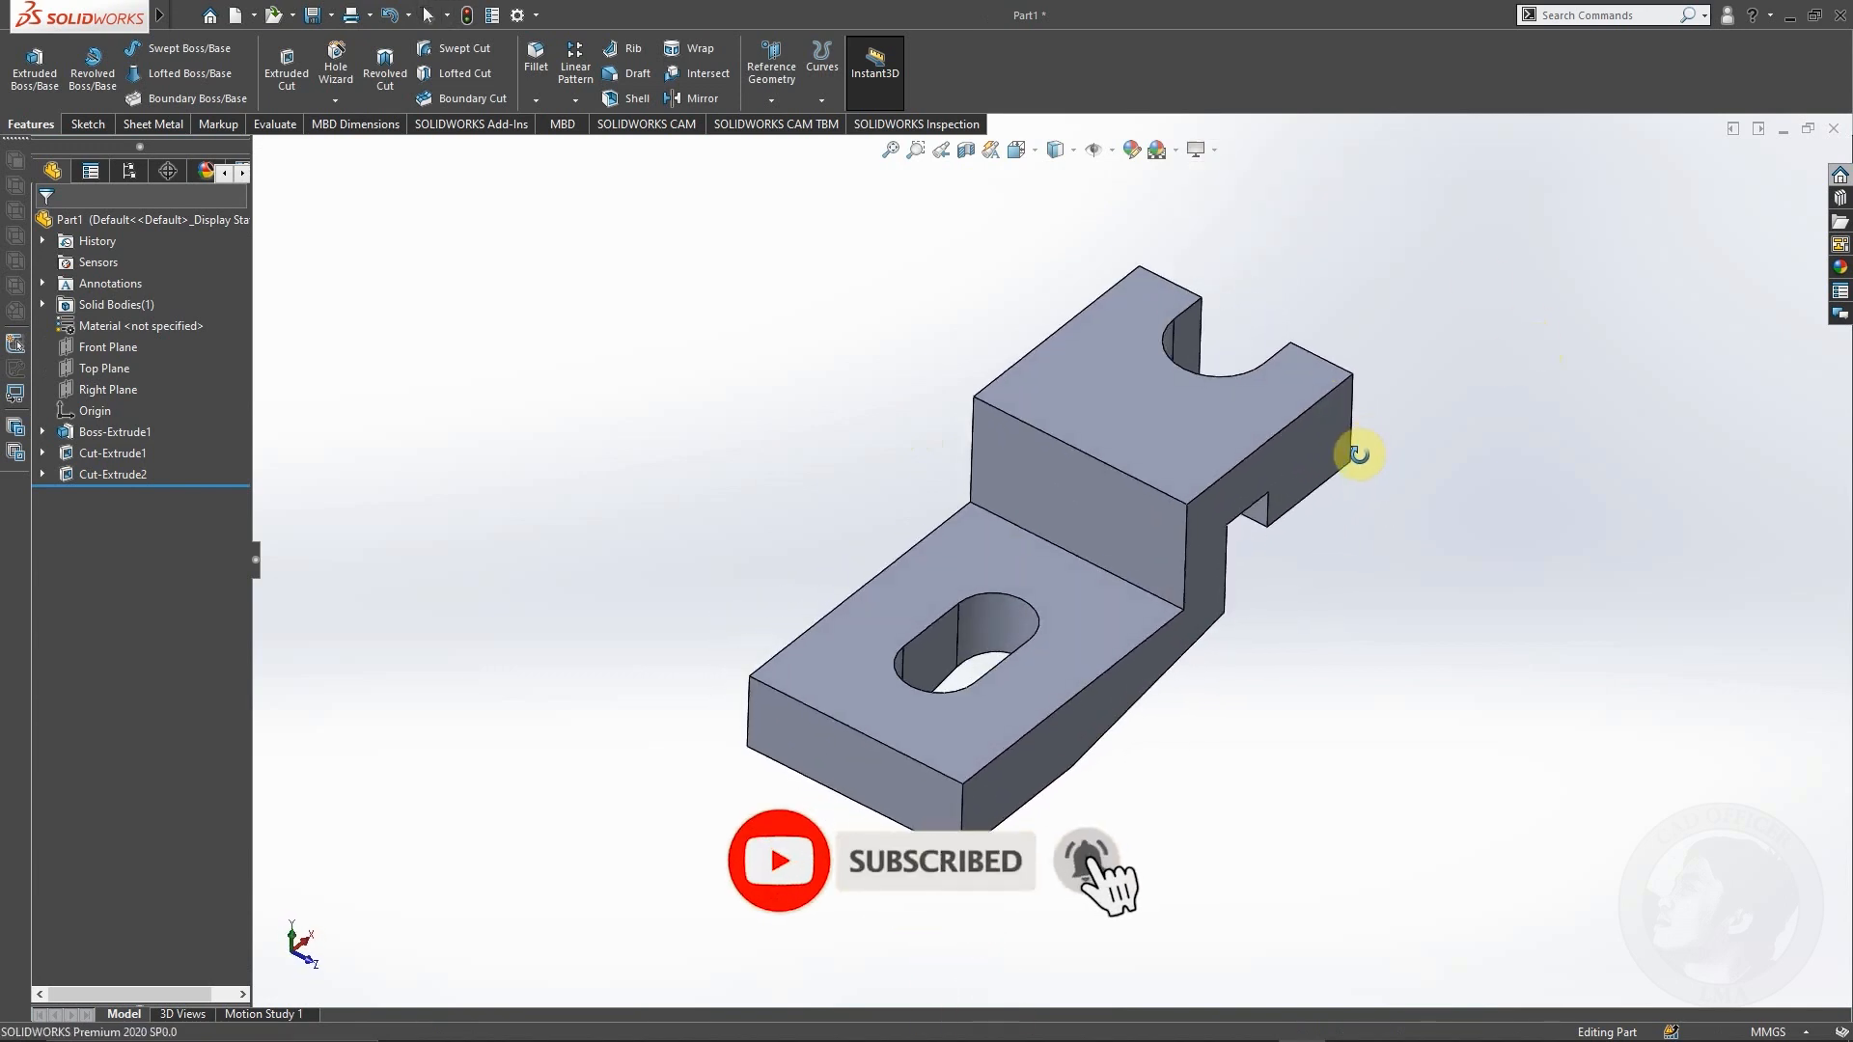
Step: Apply the polished steel metal appearance to the base extrusion feature
left_click(1061, 424)
left_click(381, 164)
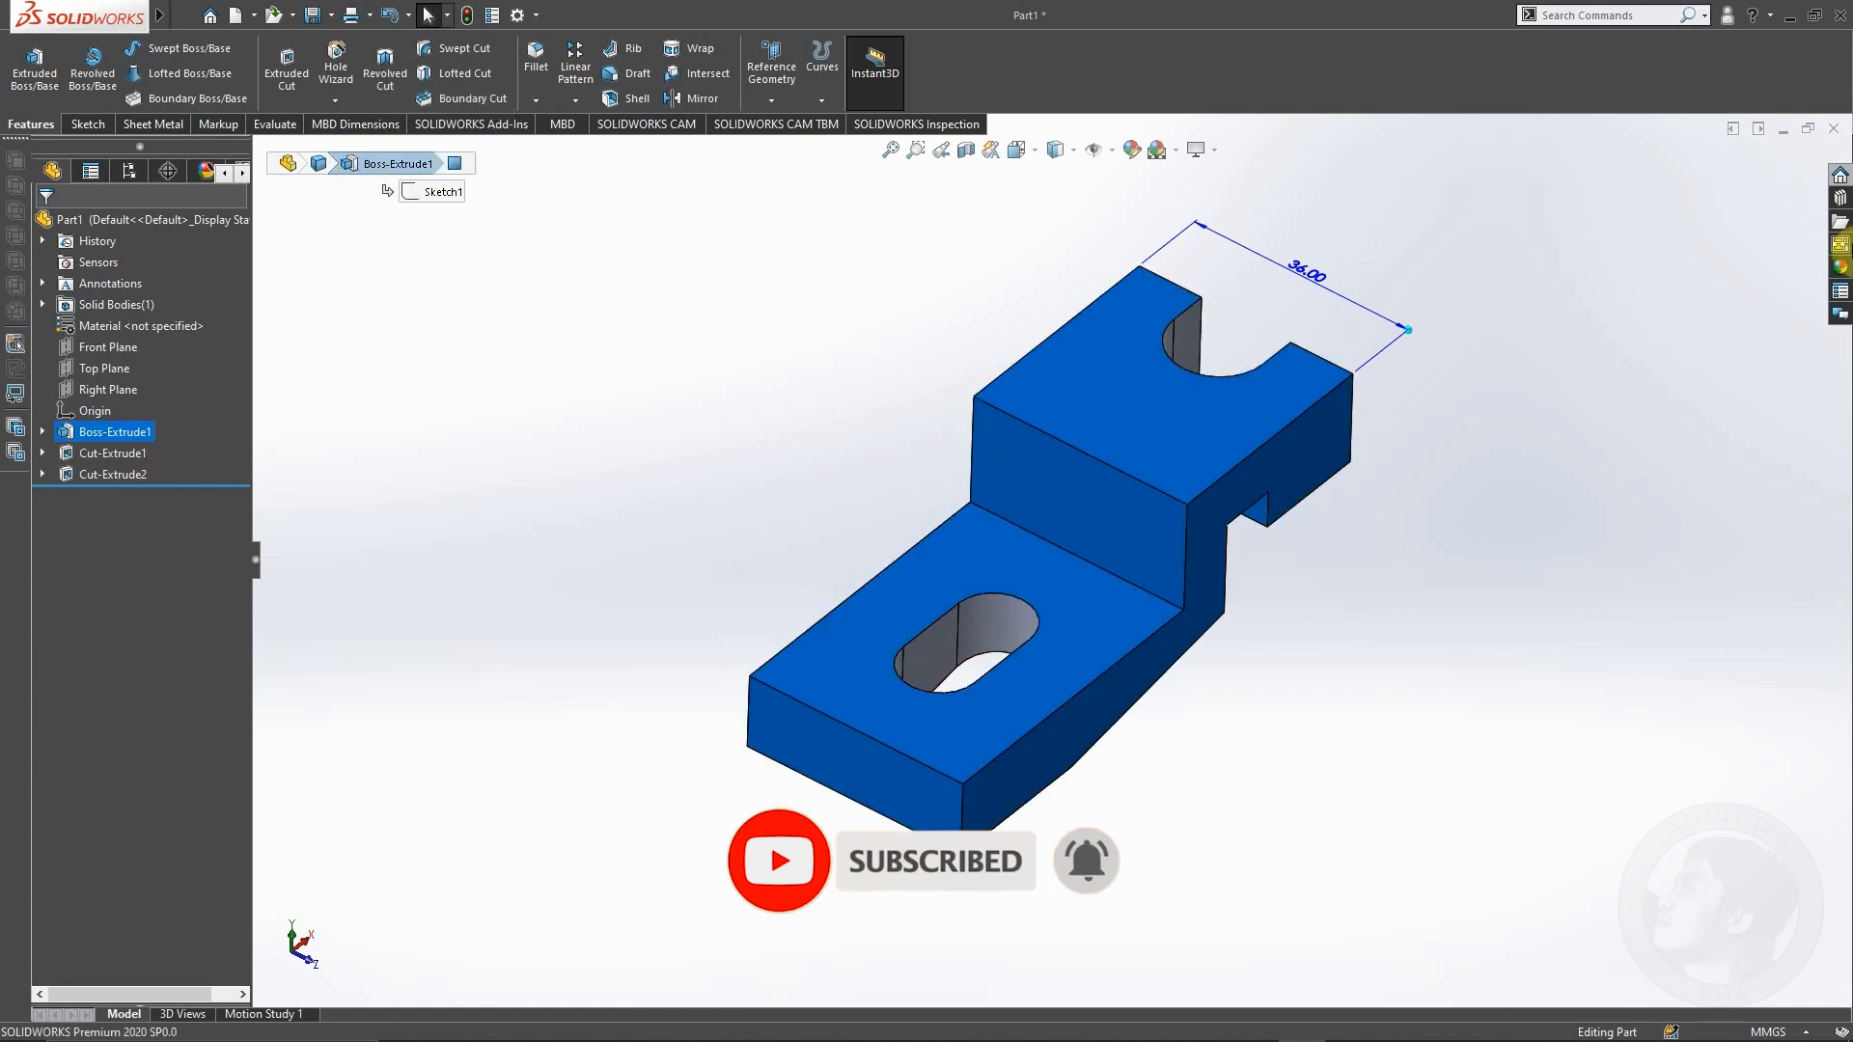
left_click(1840, 269)
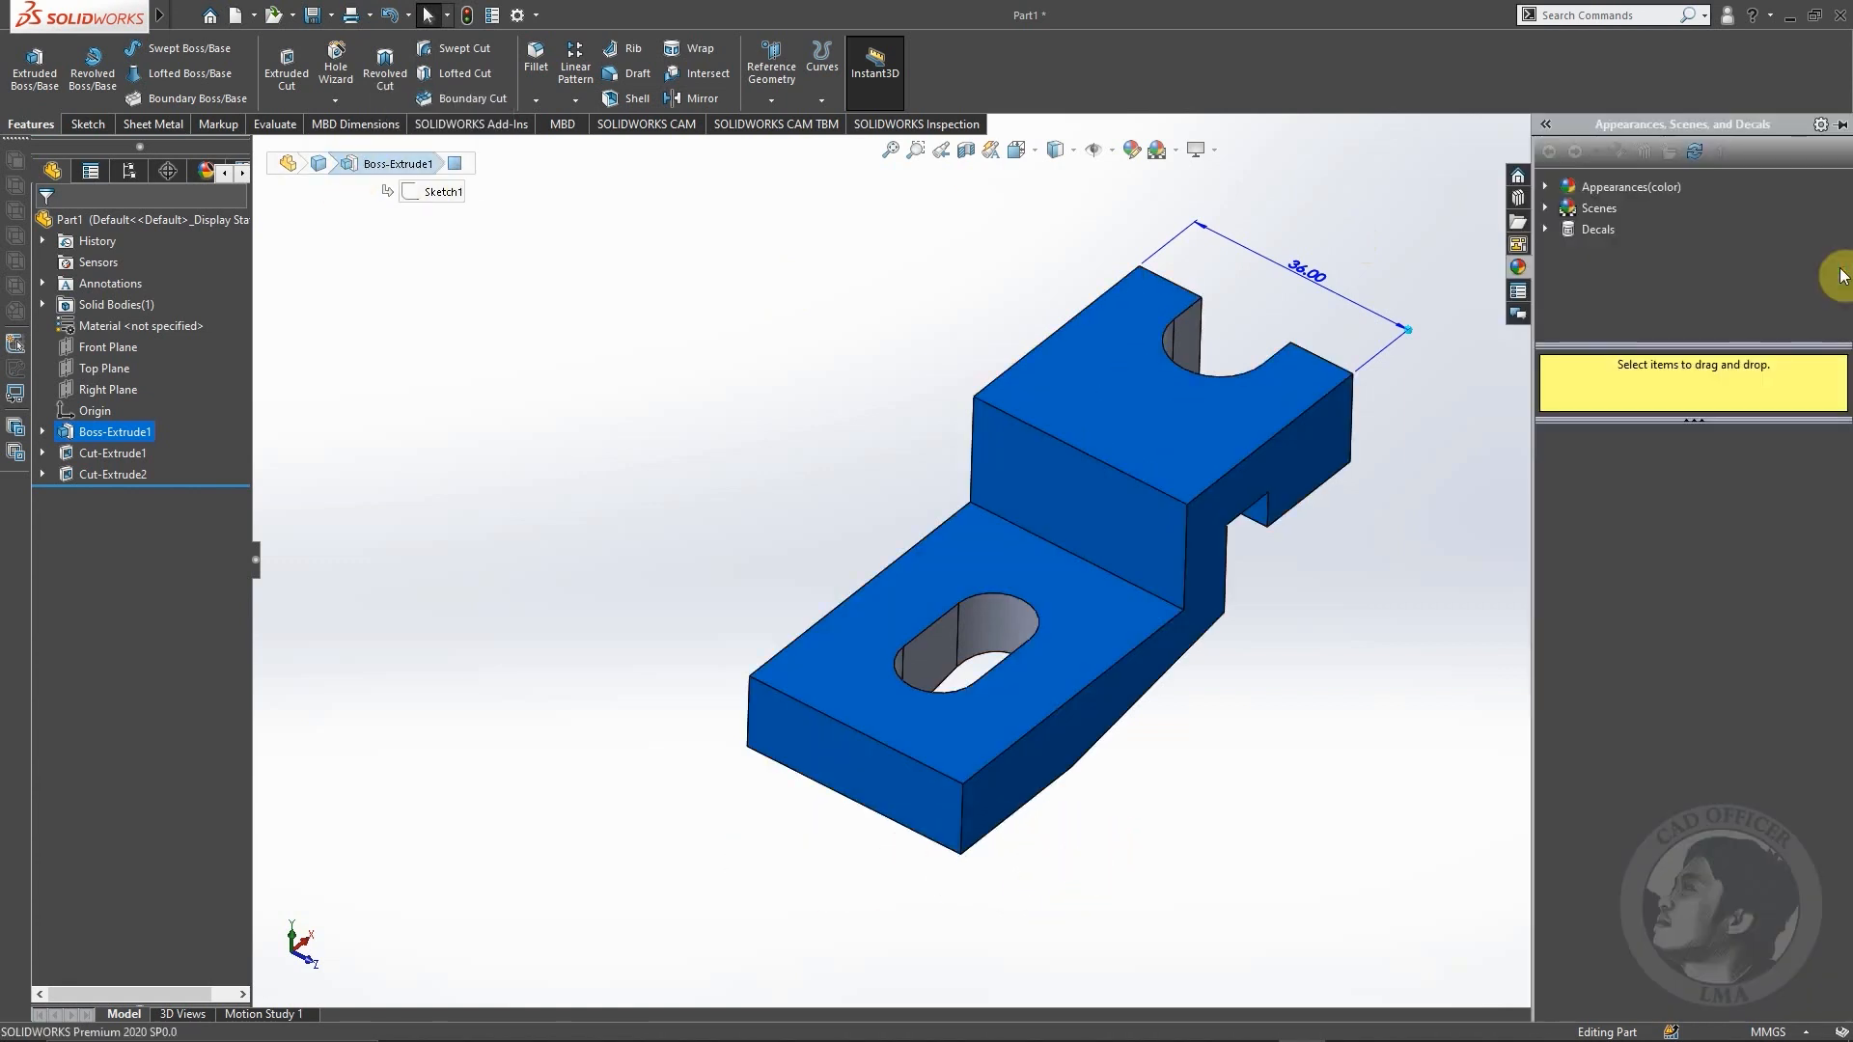
left_click(1544, 187)
left_click(1602, 230)
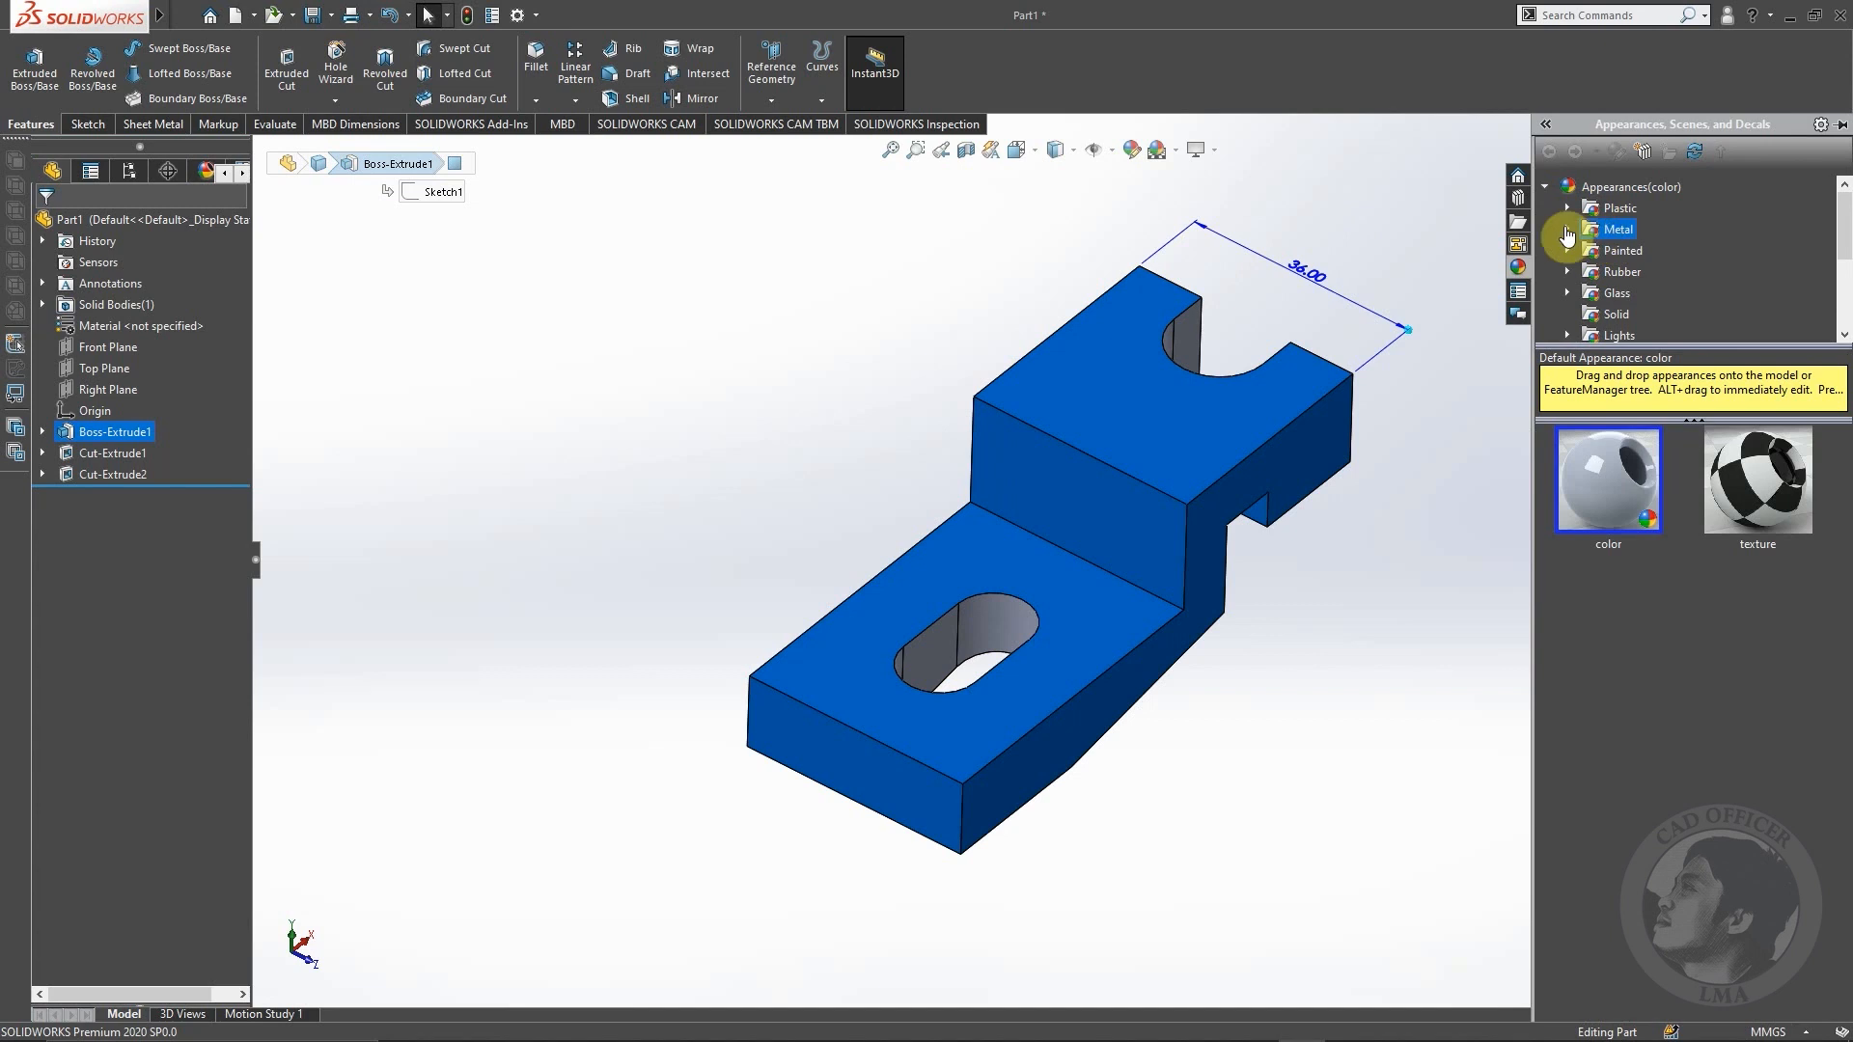
double_click(1608, 490)
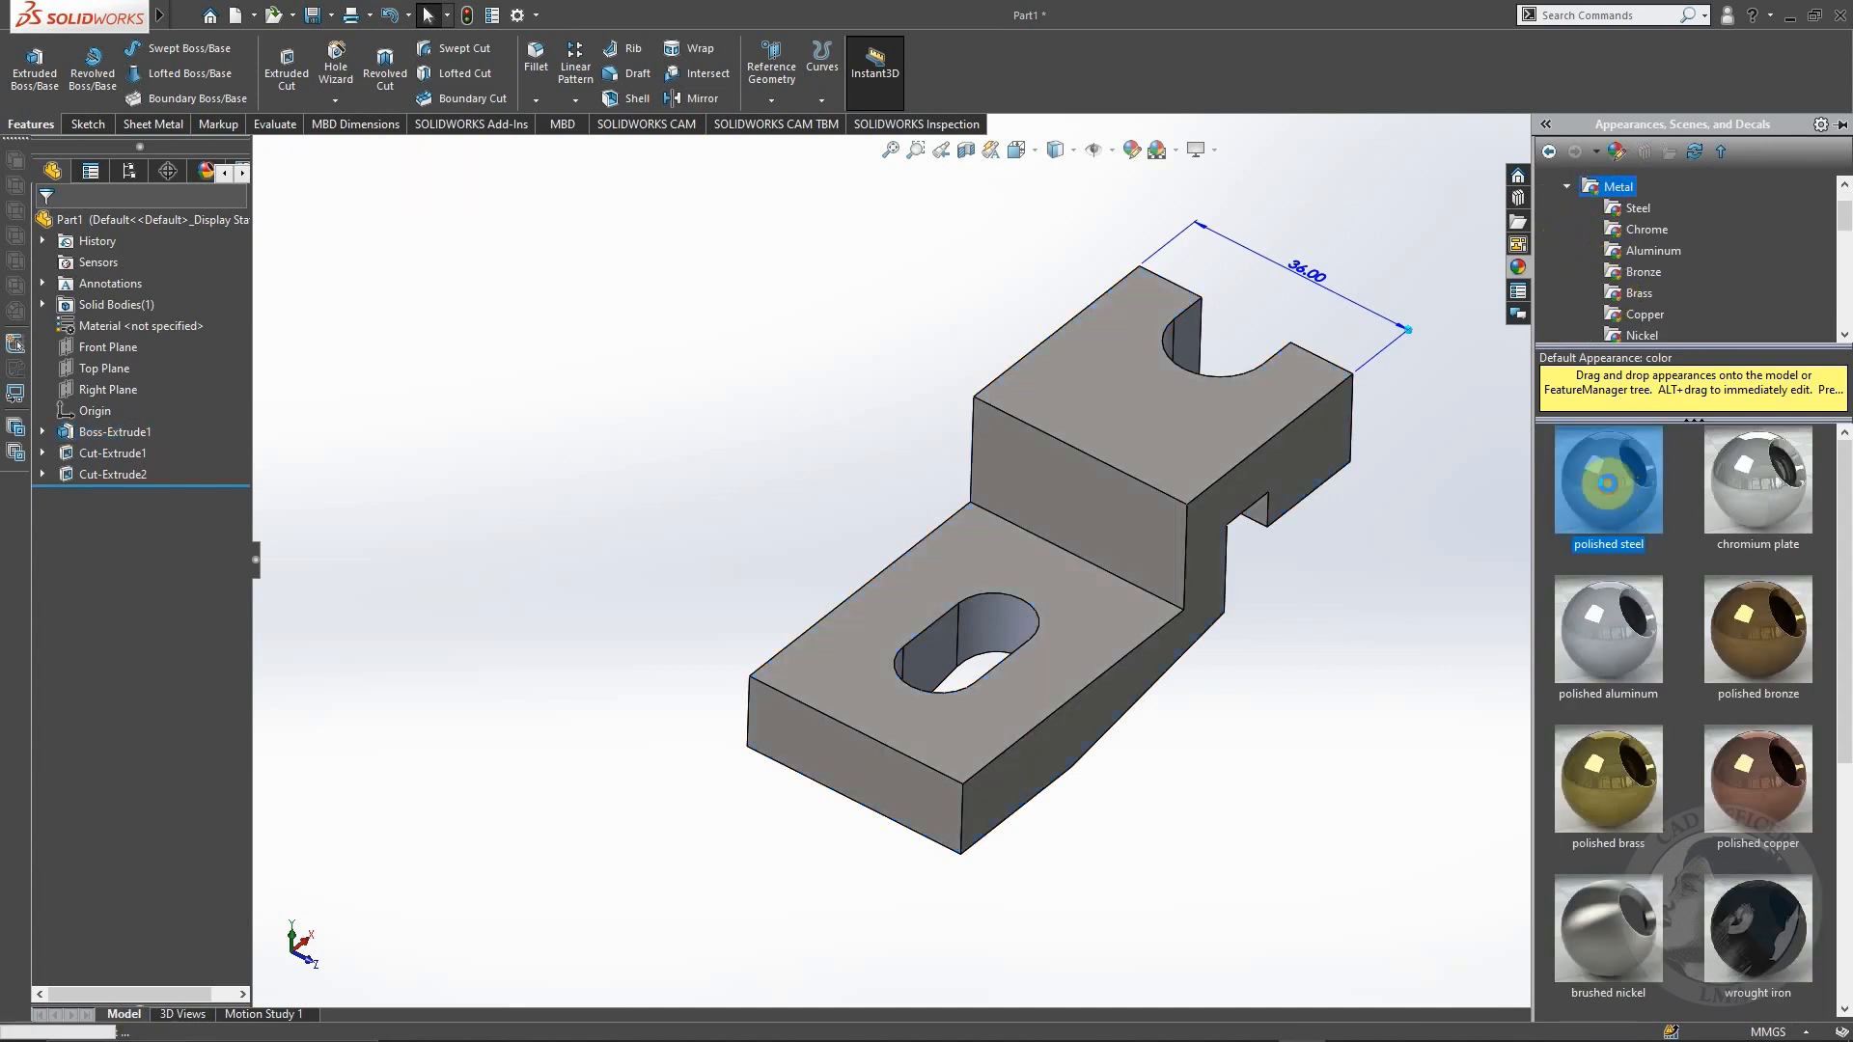
left_click(1343, 543)
scroll(1119, 647, "down", 2)
Step: Apply the polished steel appearance to the whole part so the slot and notch walls are covered too
left_click(1166, 426)
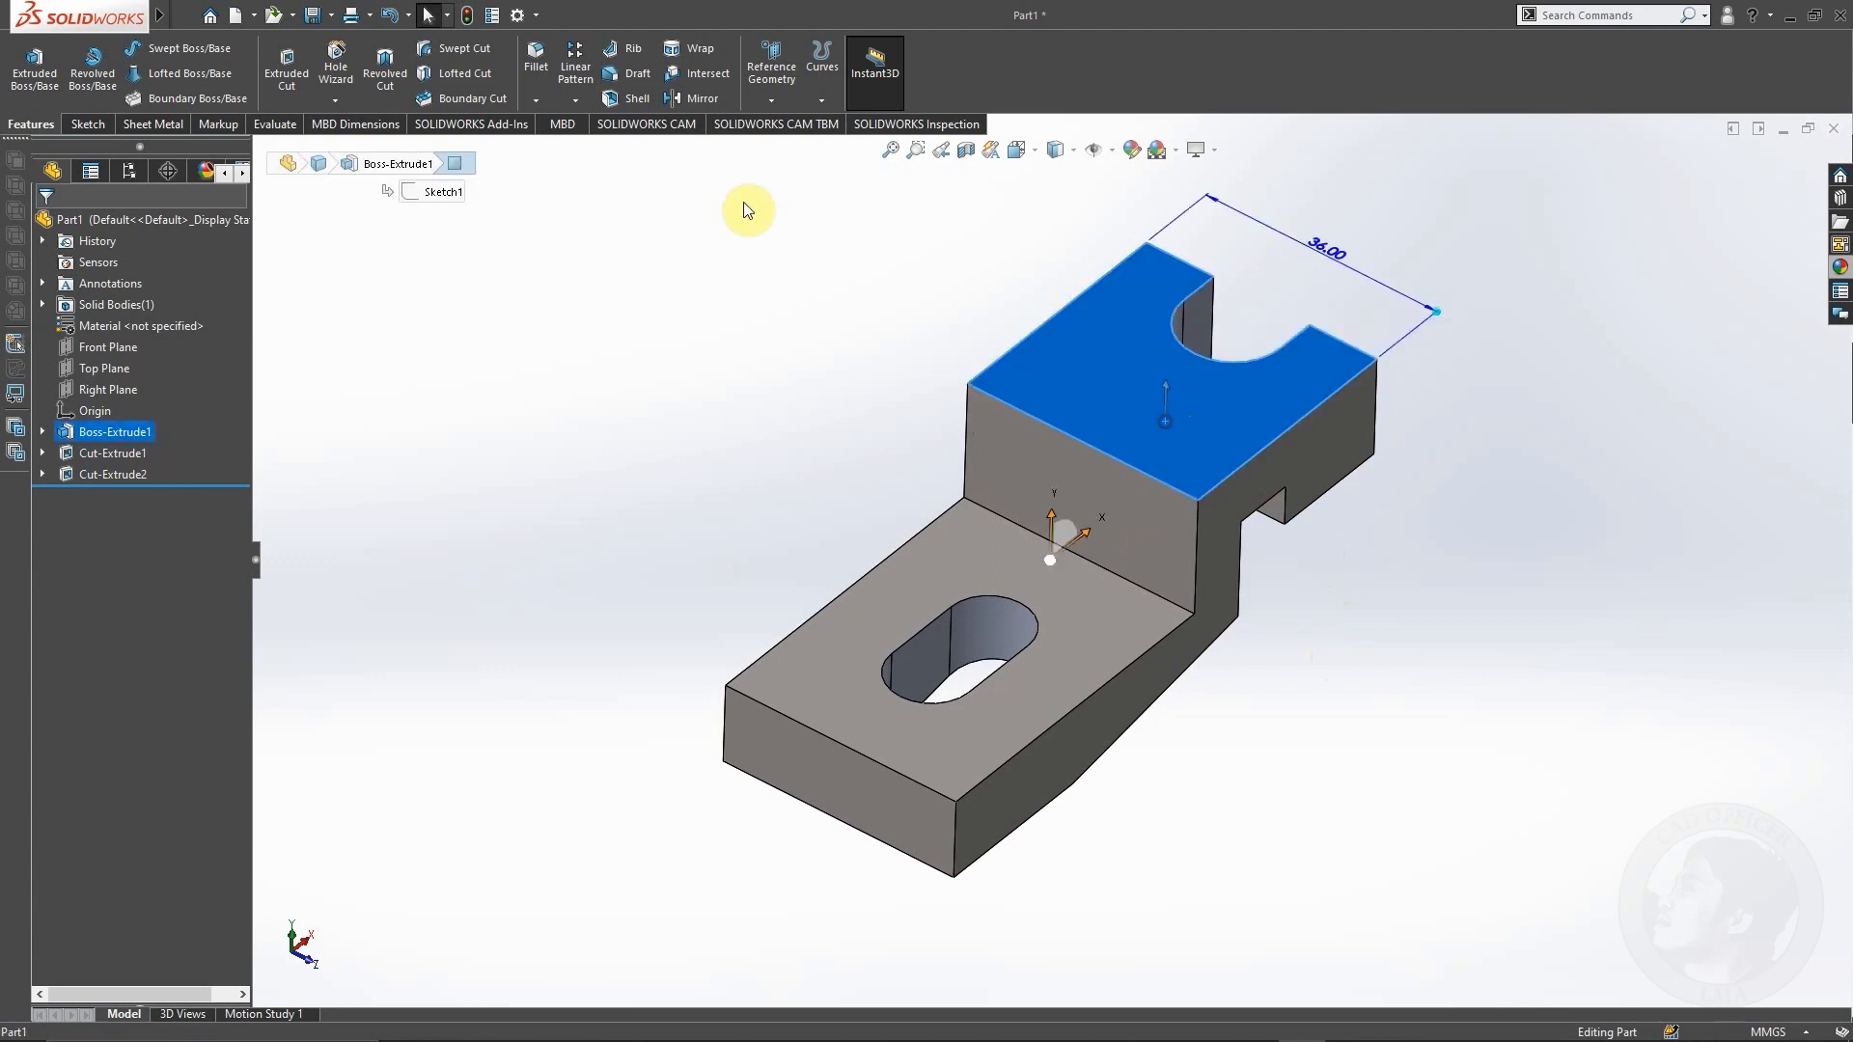
left_click(294, 162)
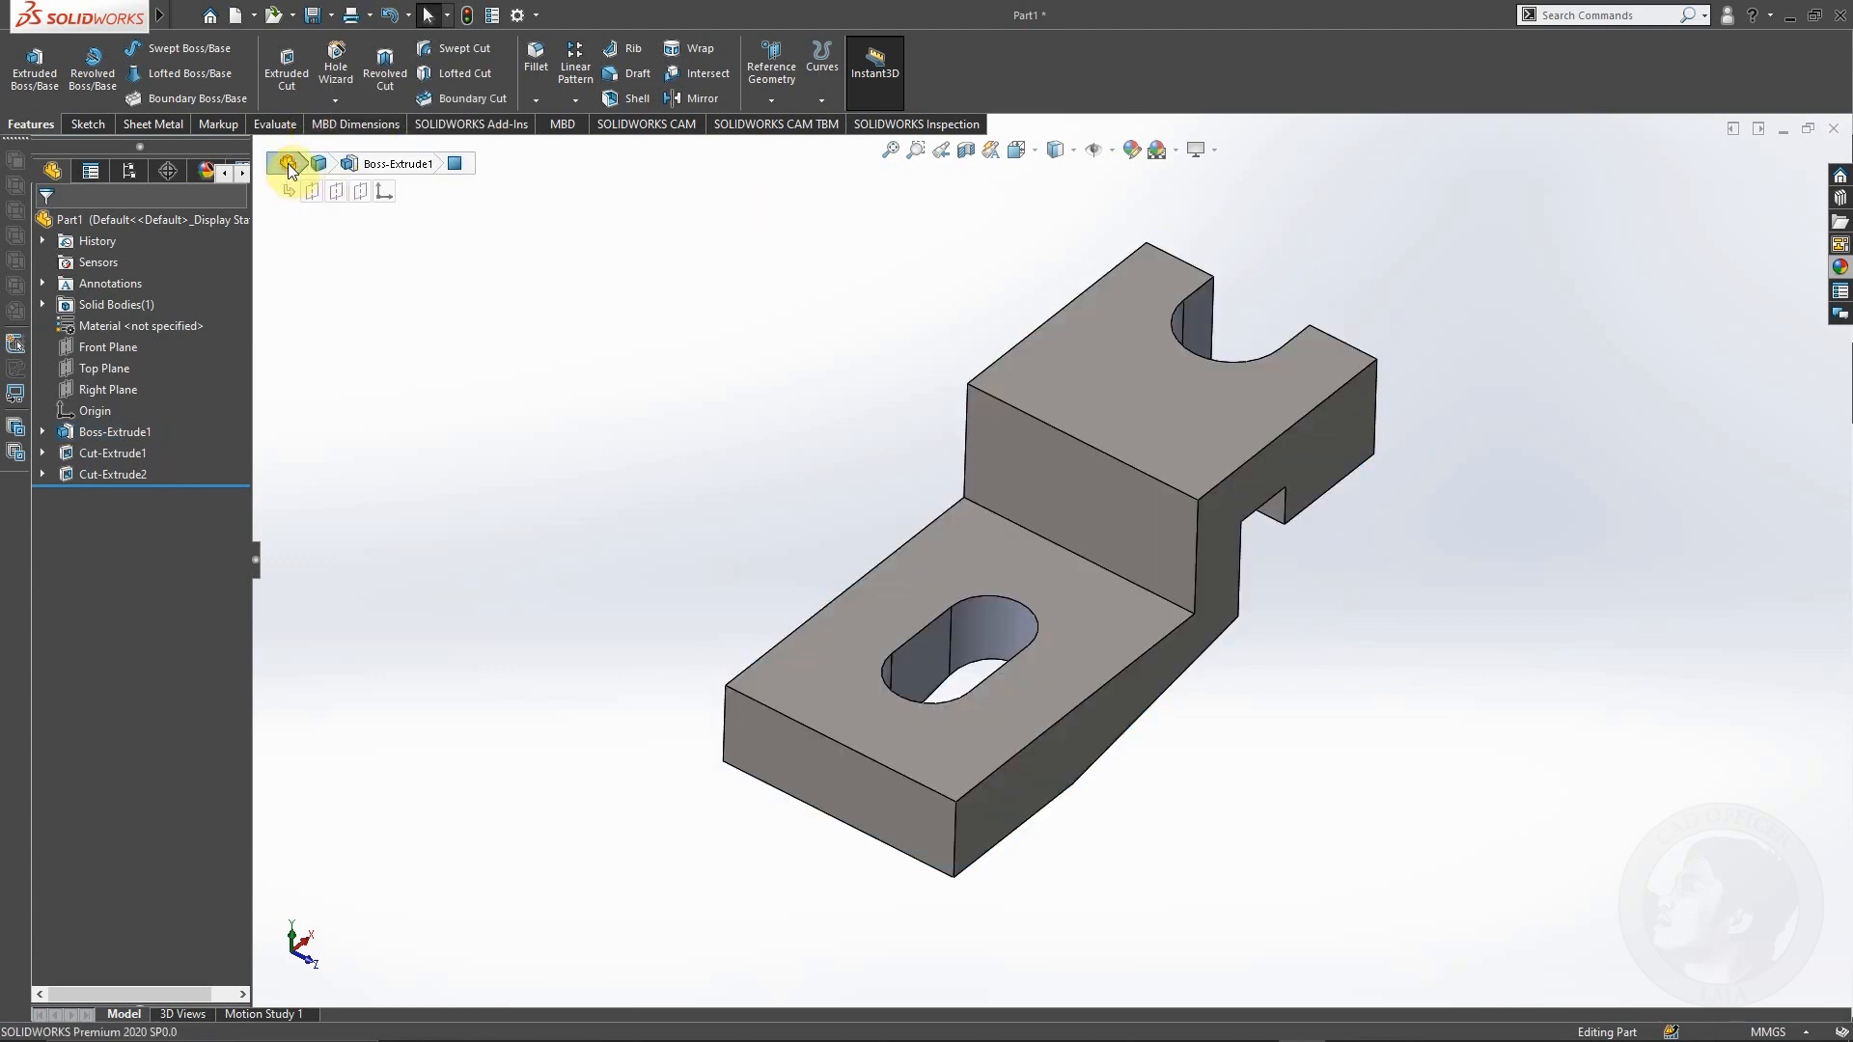
left_click(1840, 274)
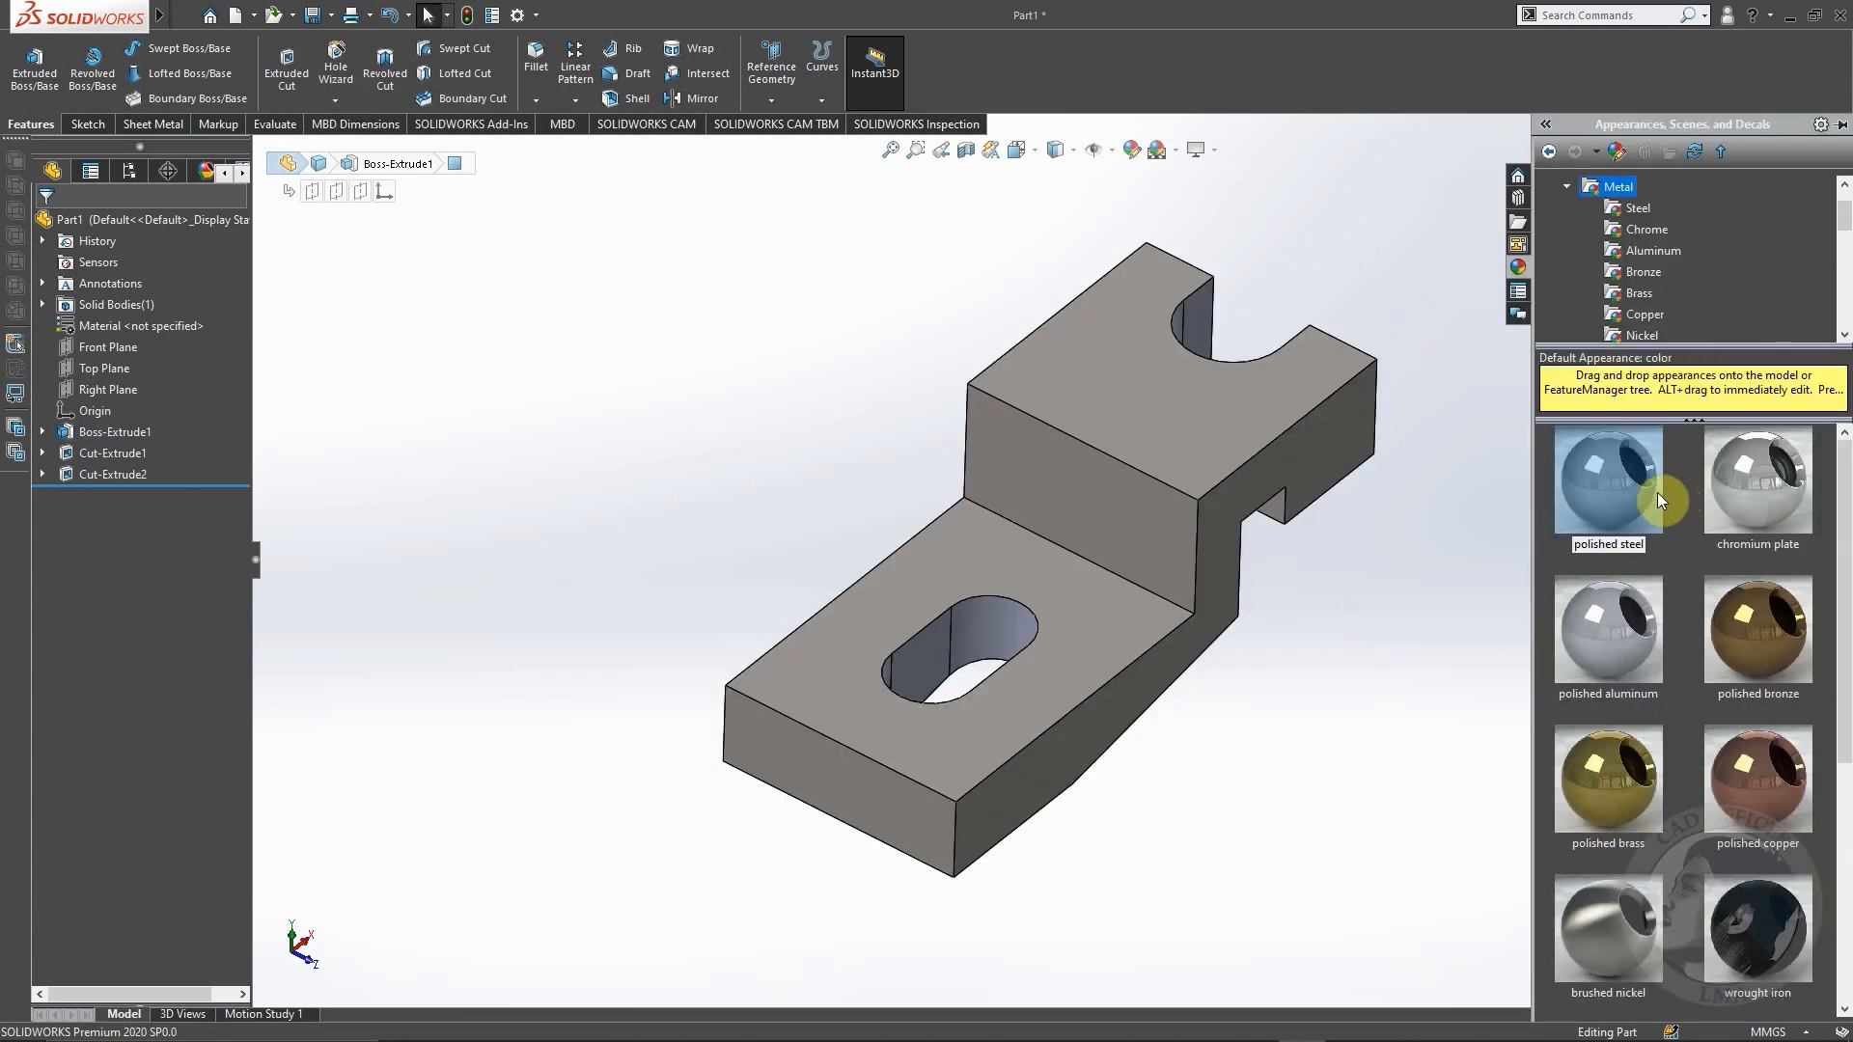
left_click(1623, 479)
left_click(1351, 564)
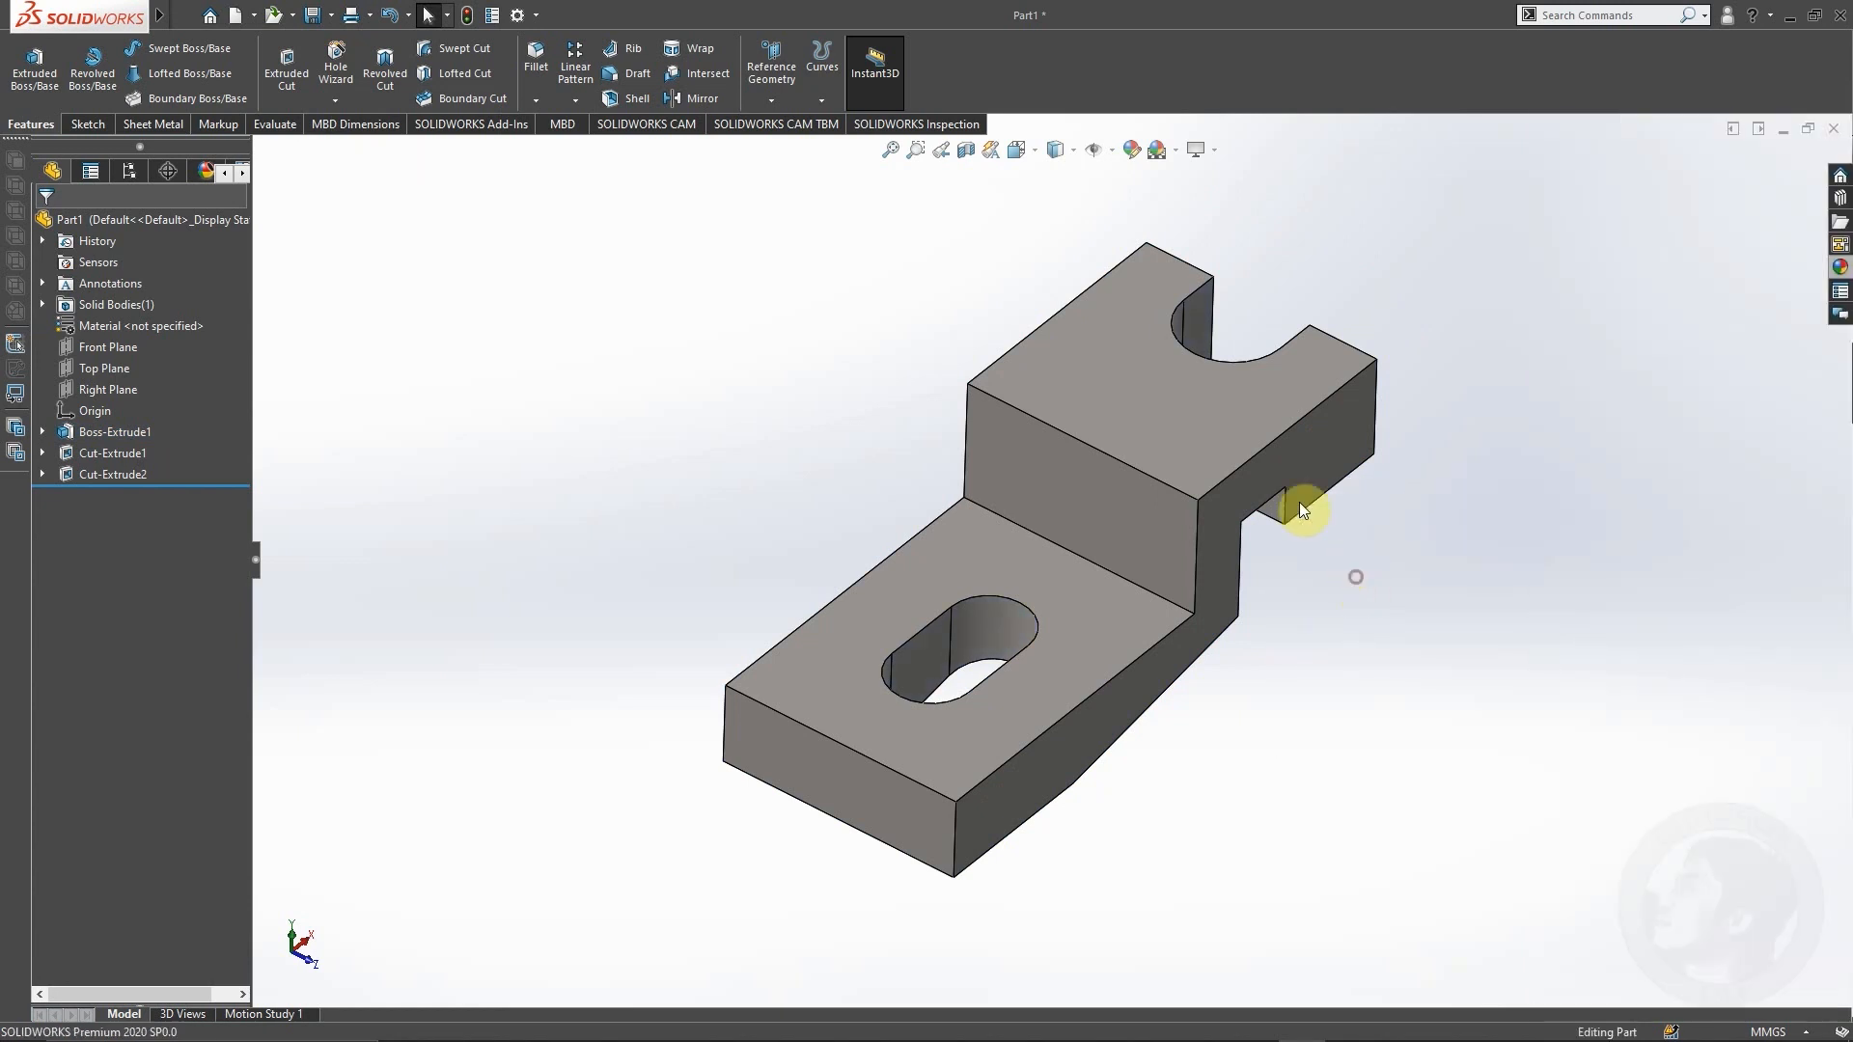
Step: Chamfer the slot's upper edge on the lower step by 2 mm at 45 degrees, with tangent propagation and full preview
scroll(1163, 654, "down", 2)
middle_click_drag(1177, 733, 498, 817)
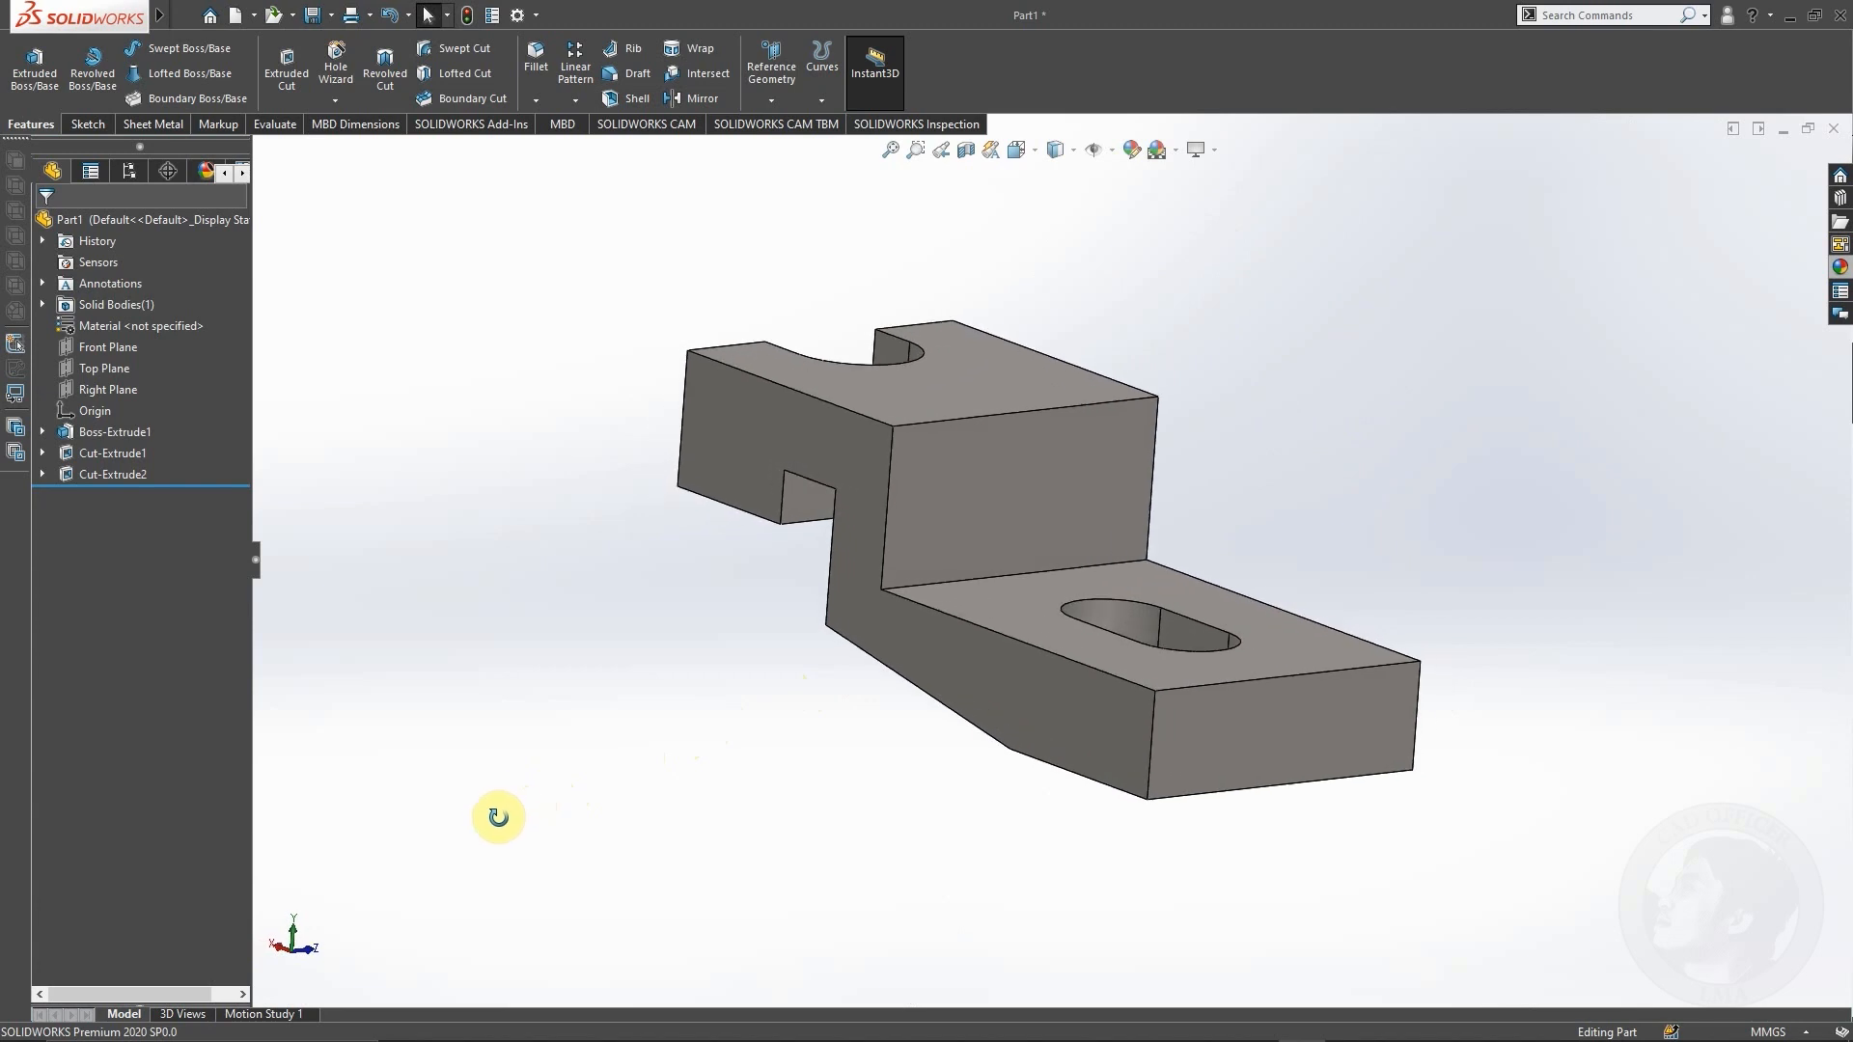
middle_click_drag(1302, 553, 1116, 691)
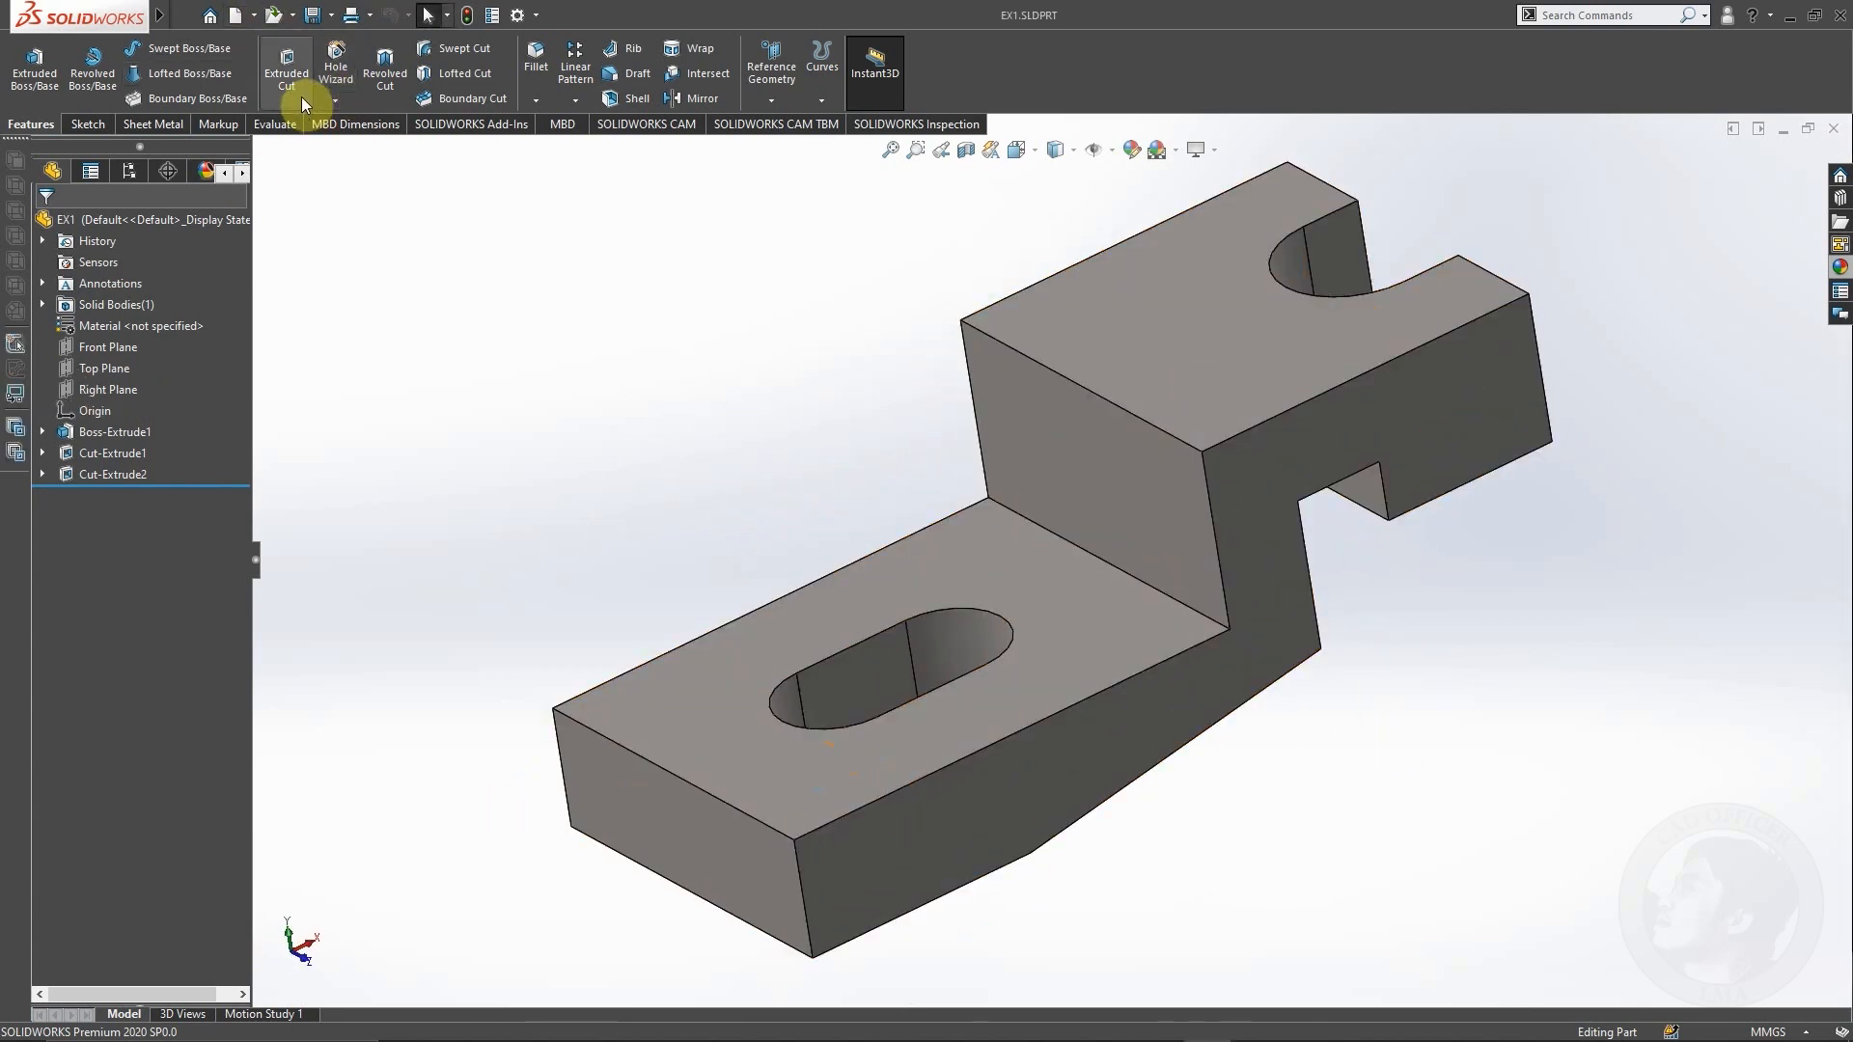
left_click(534, 101)
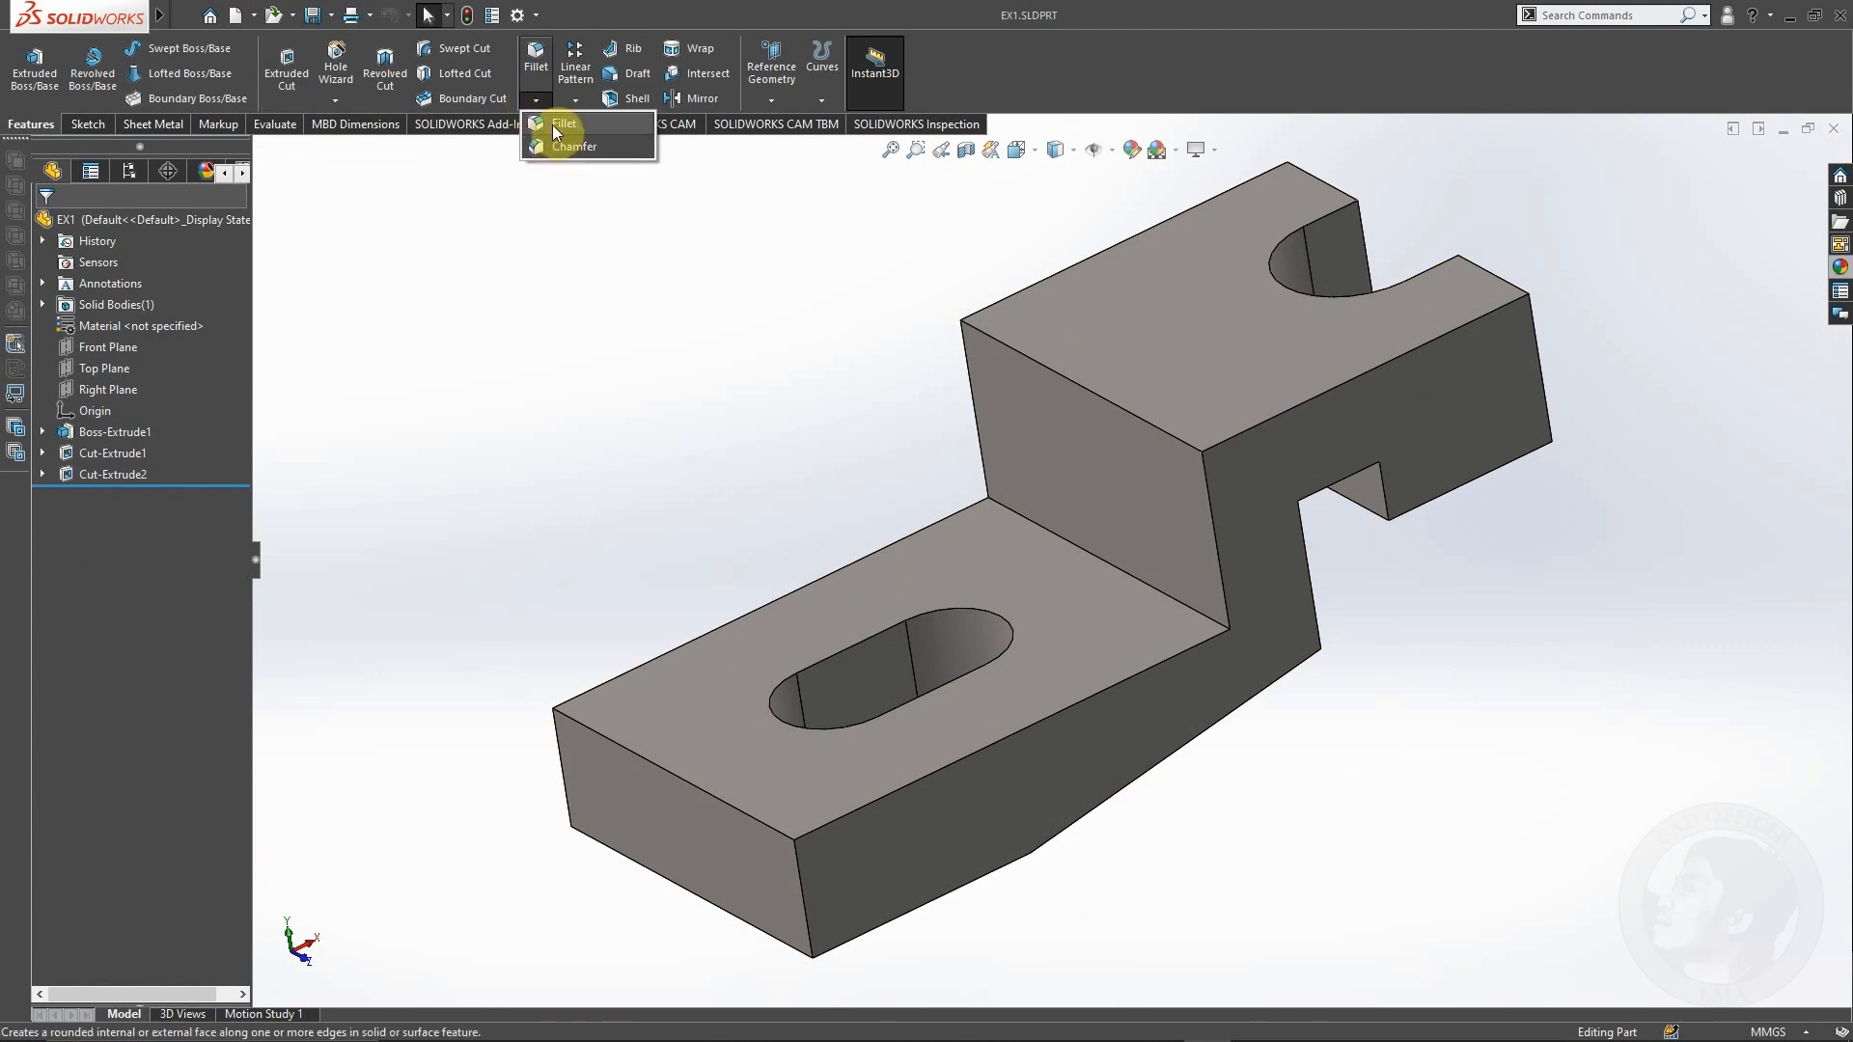
left_click(536, 100)
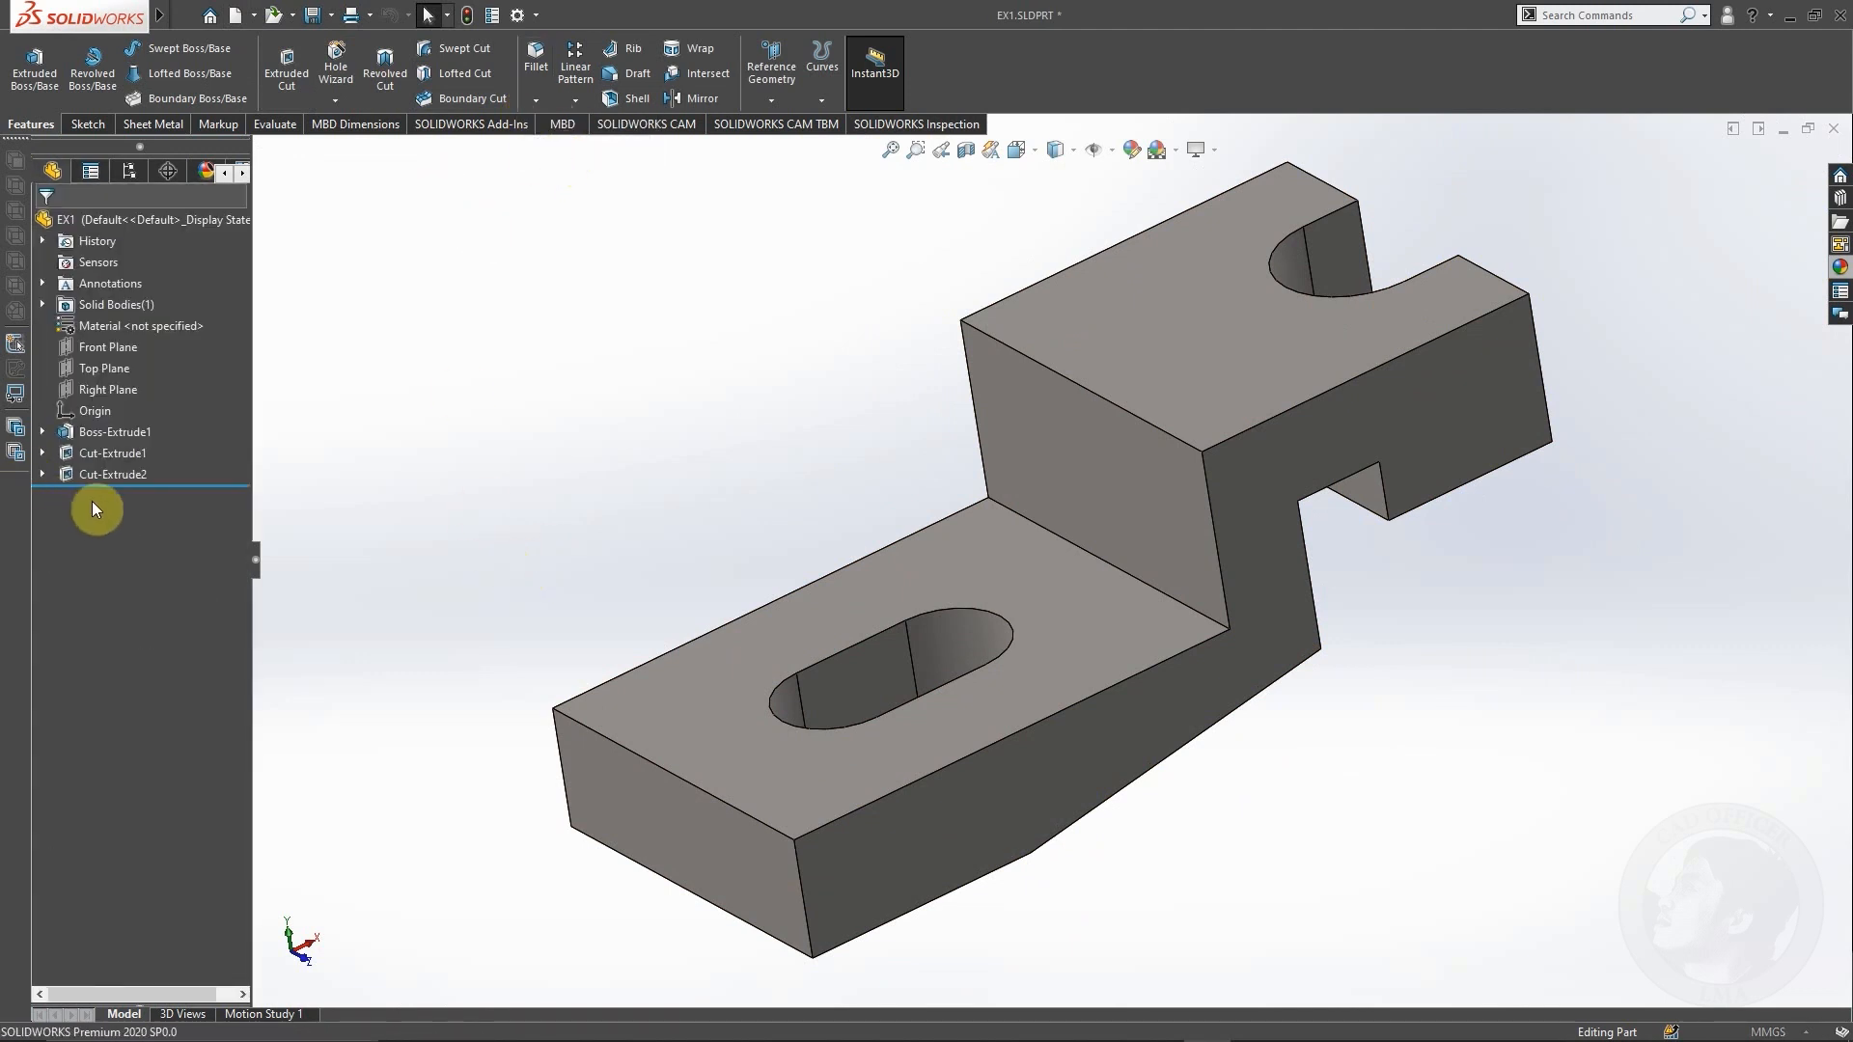
left_click(838, 662)
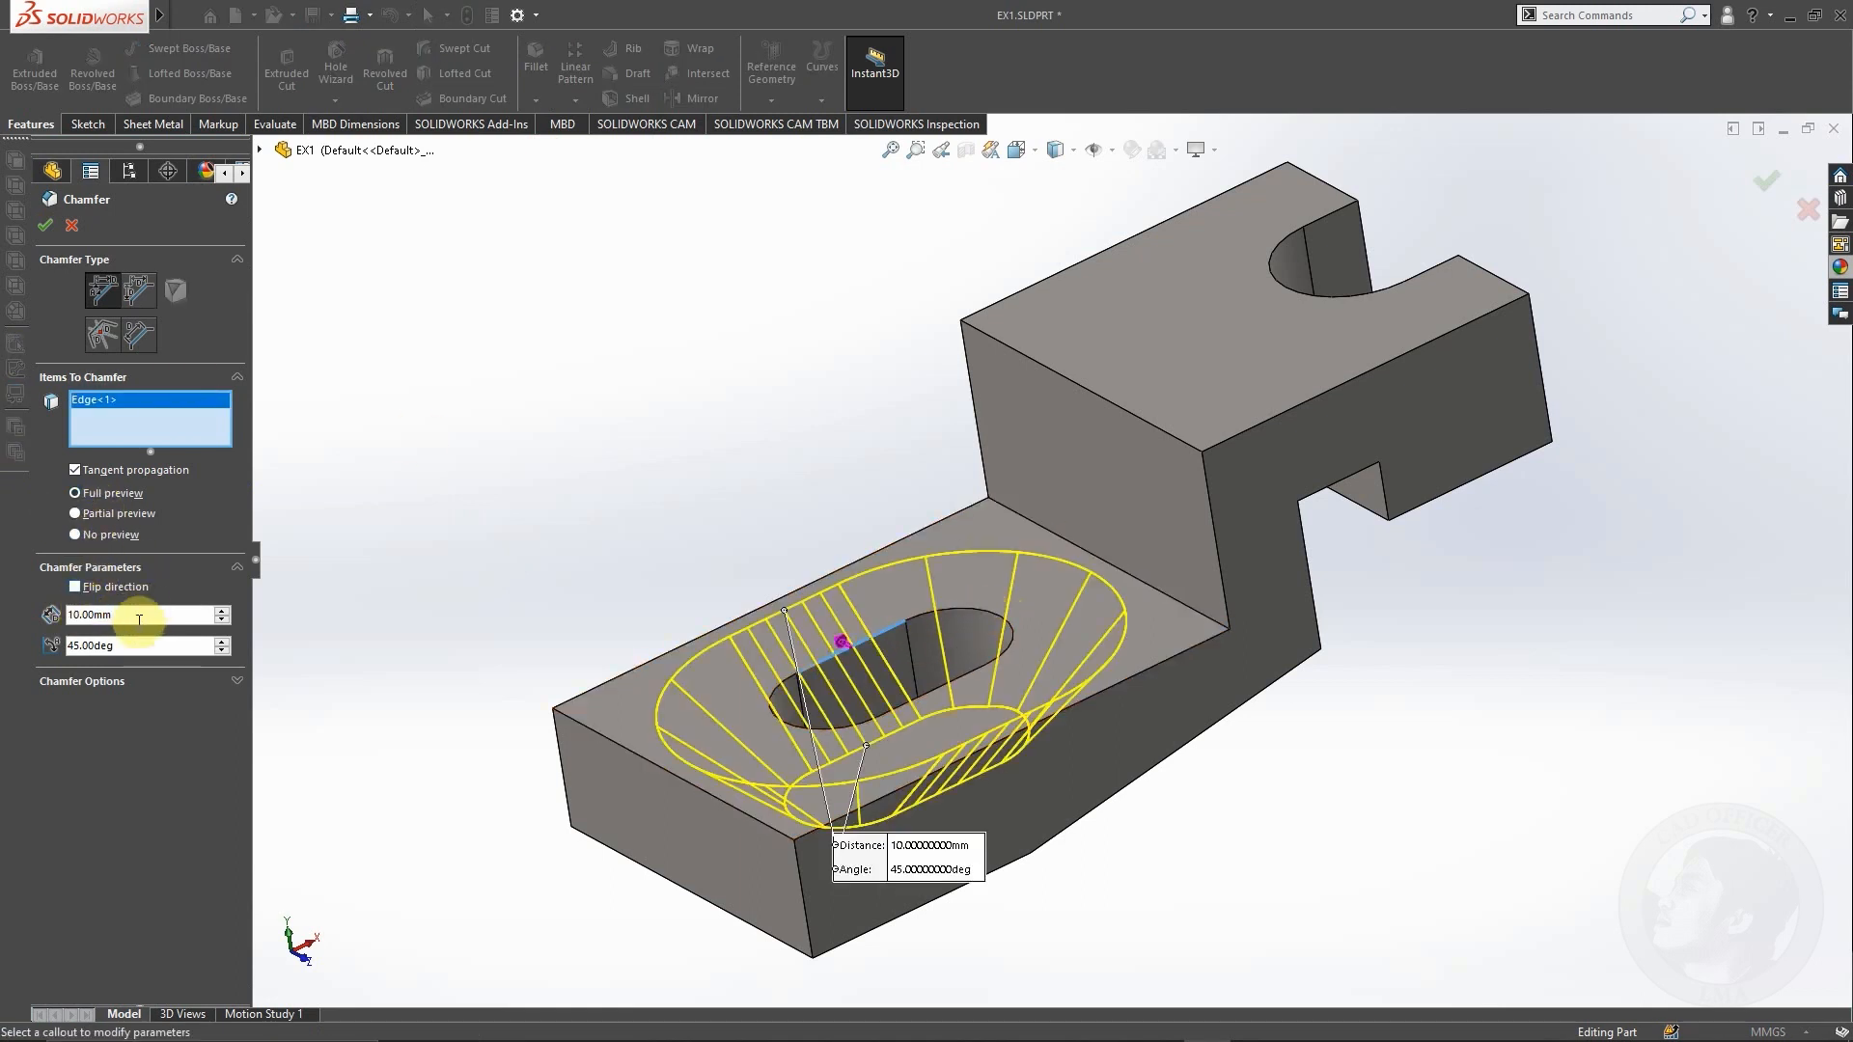
type("2")
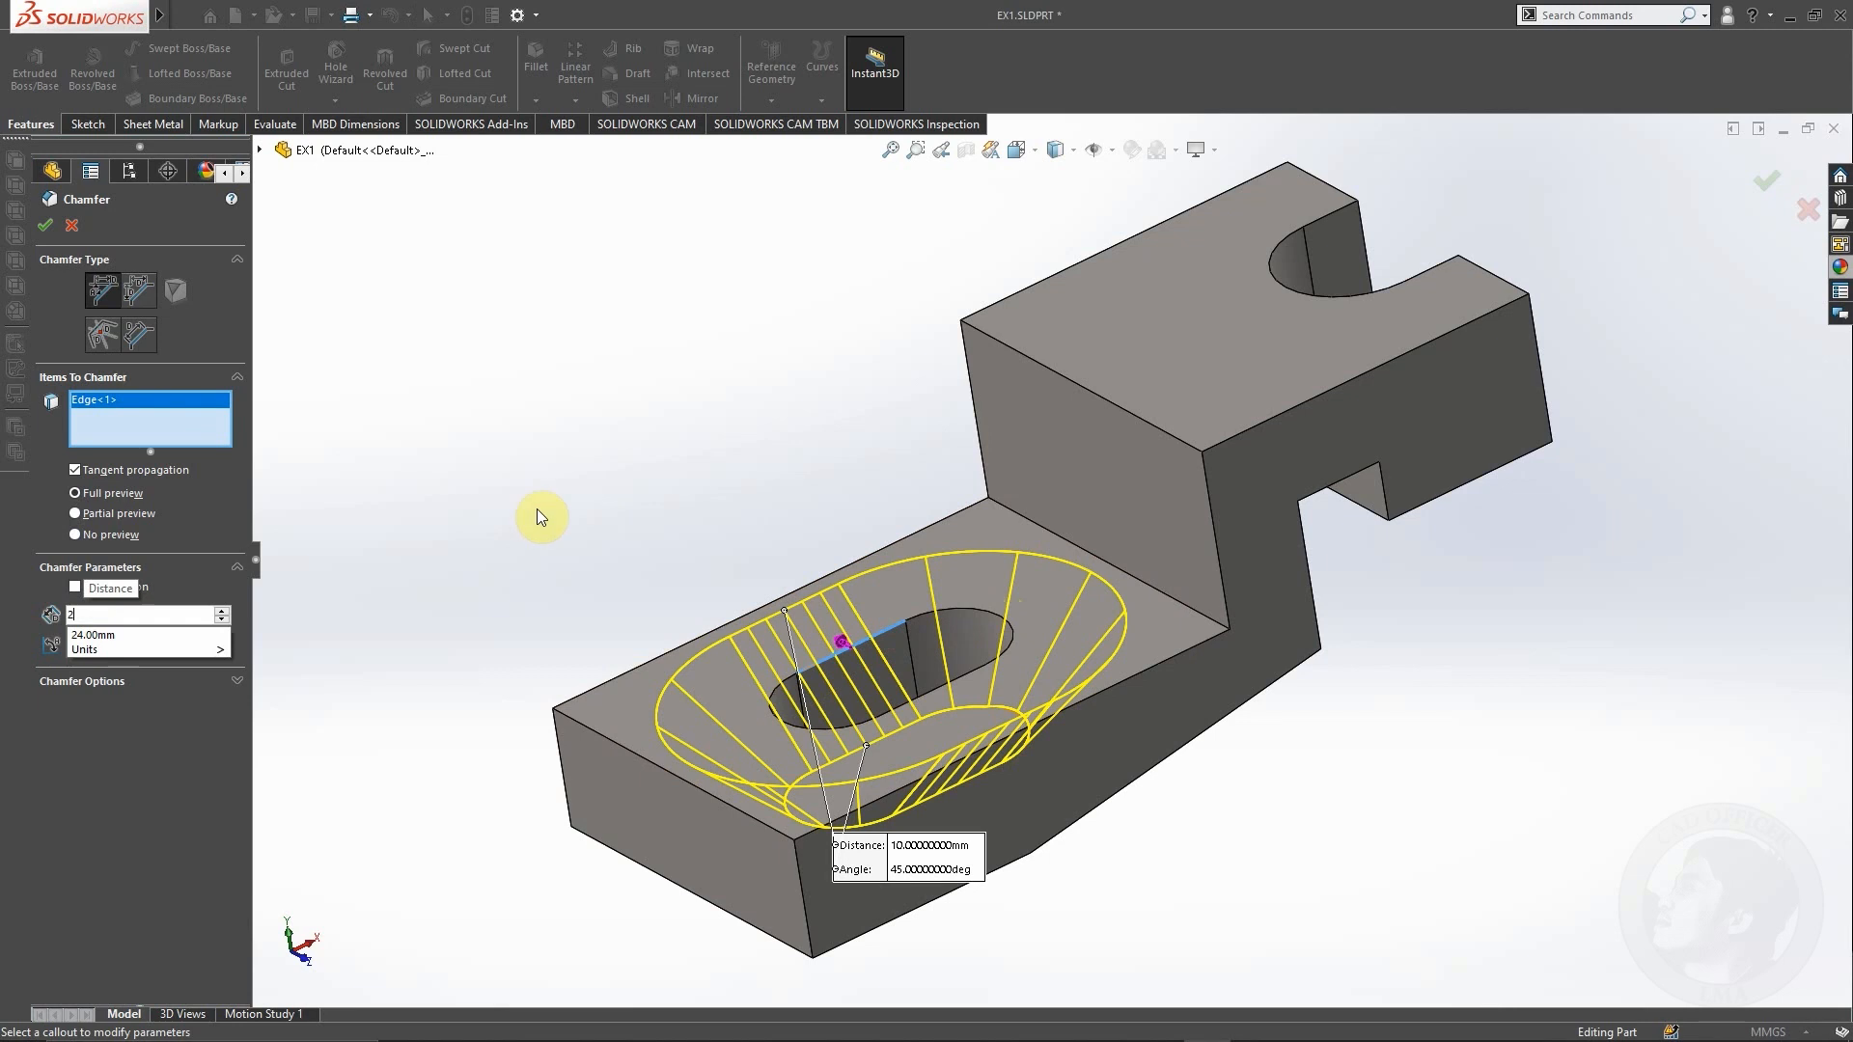
key("Return")
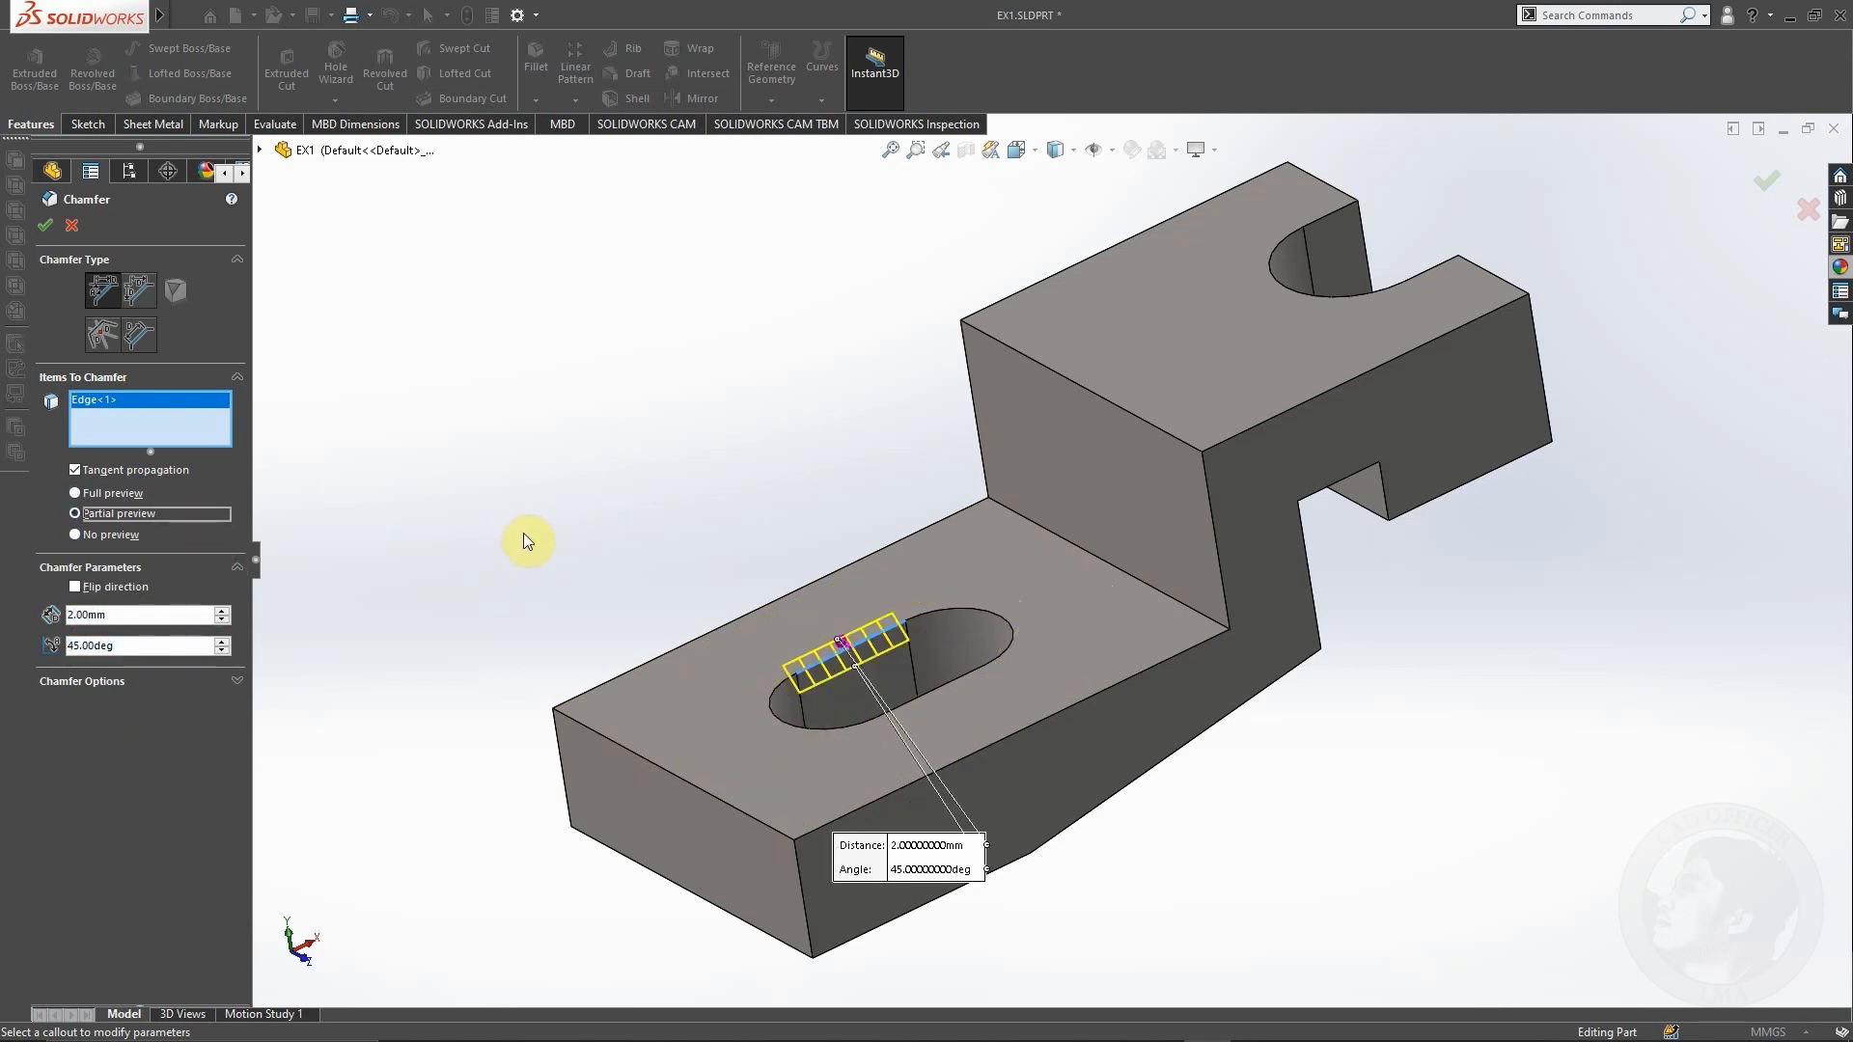
left_click(103, 494)
left_click(44, 224)
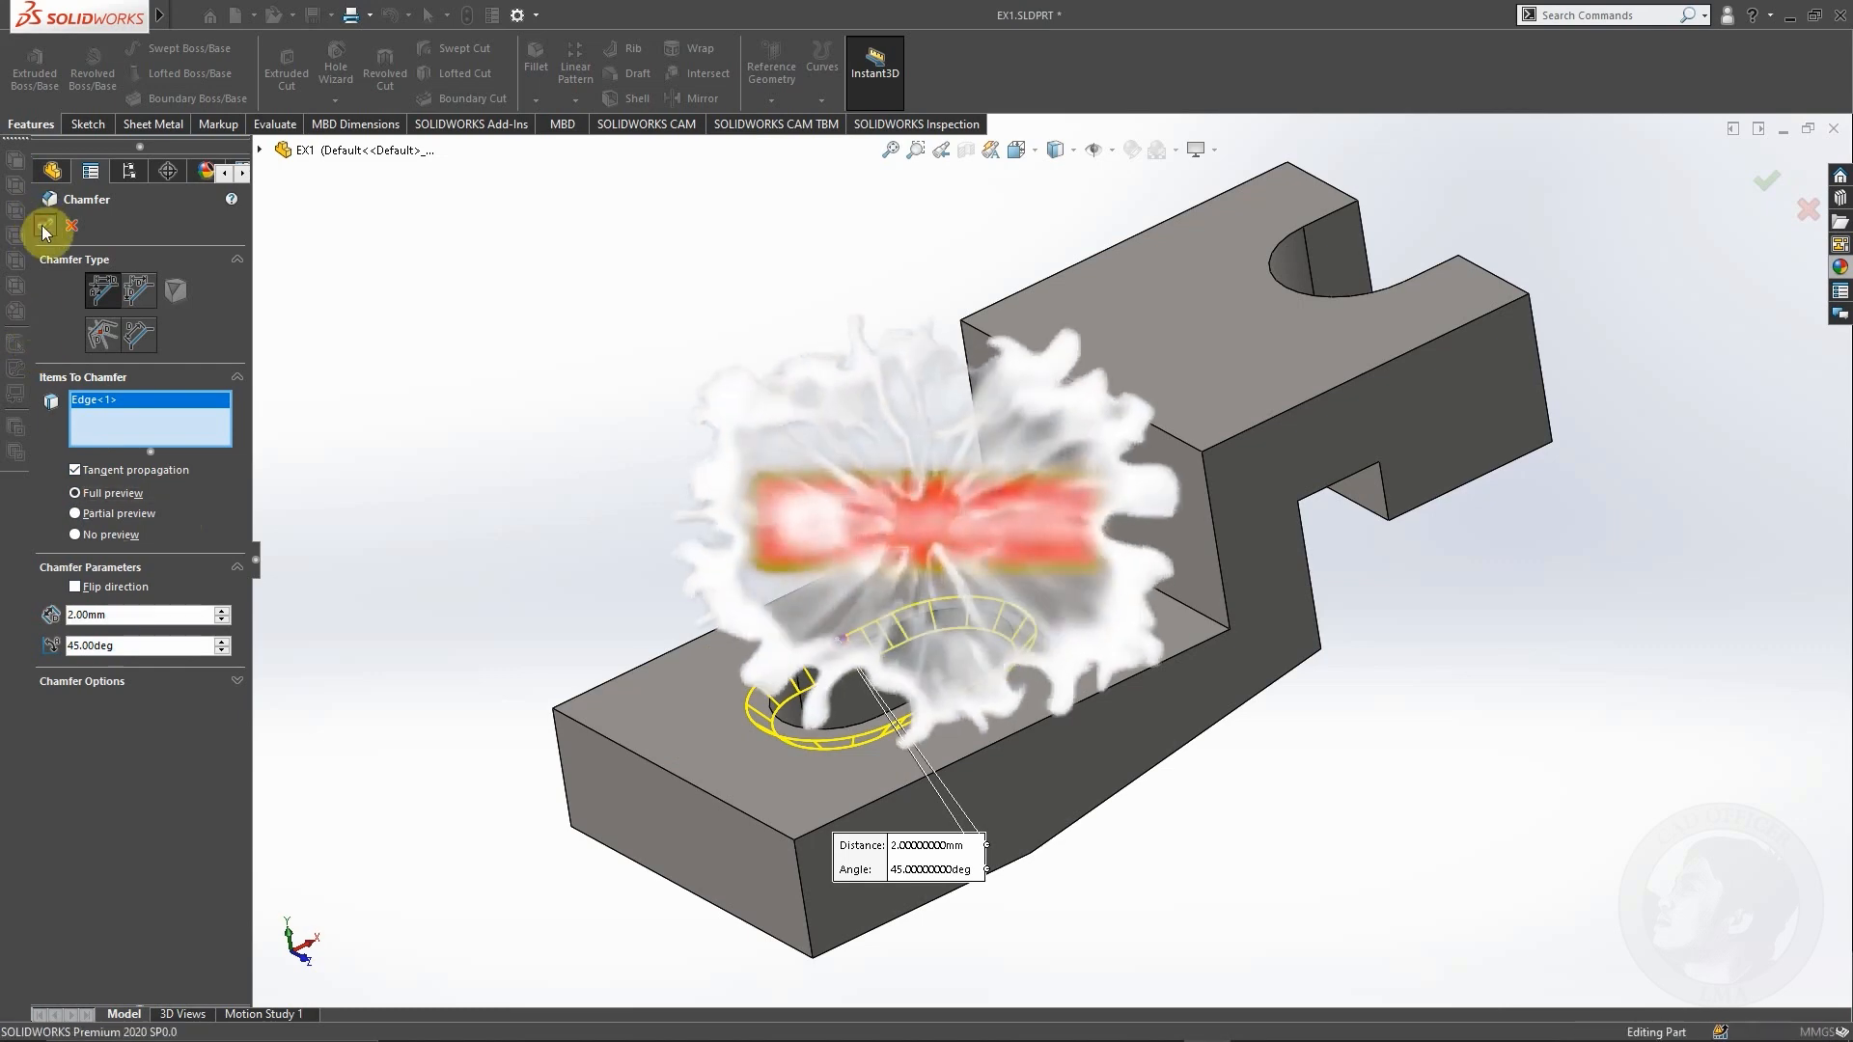
middle_click_drag(885, 601, 1241, 753)
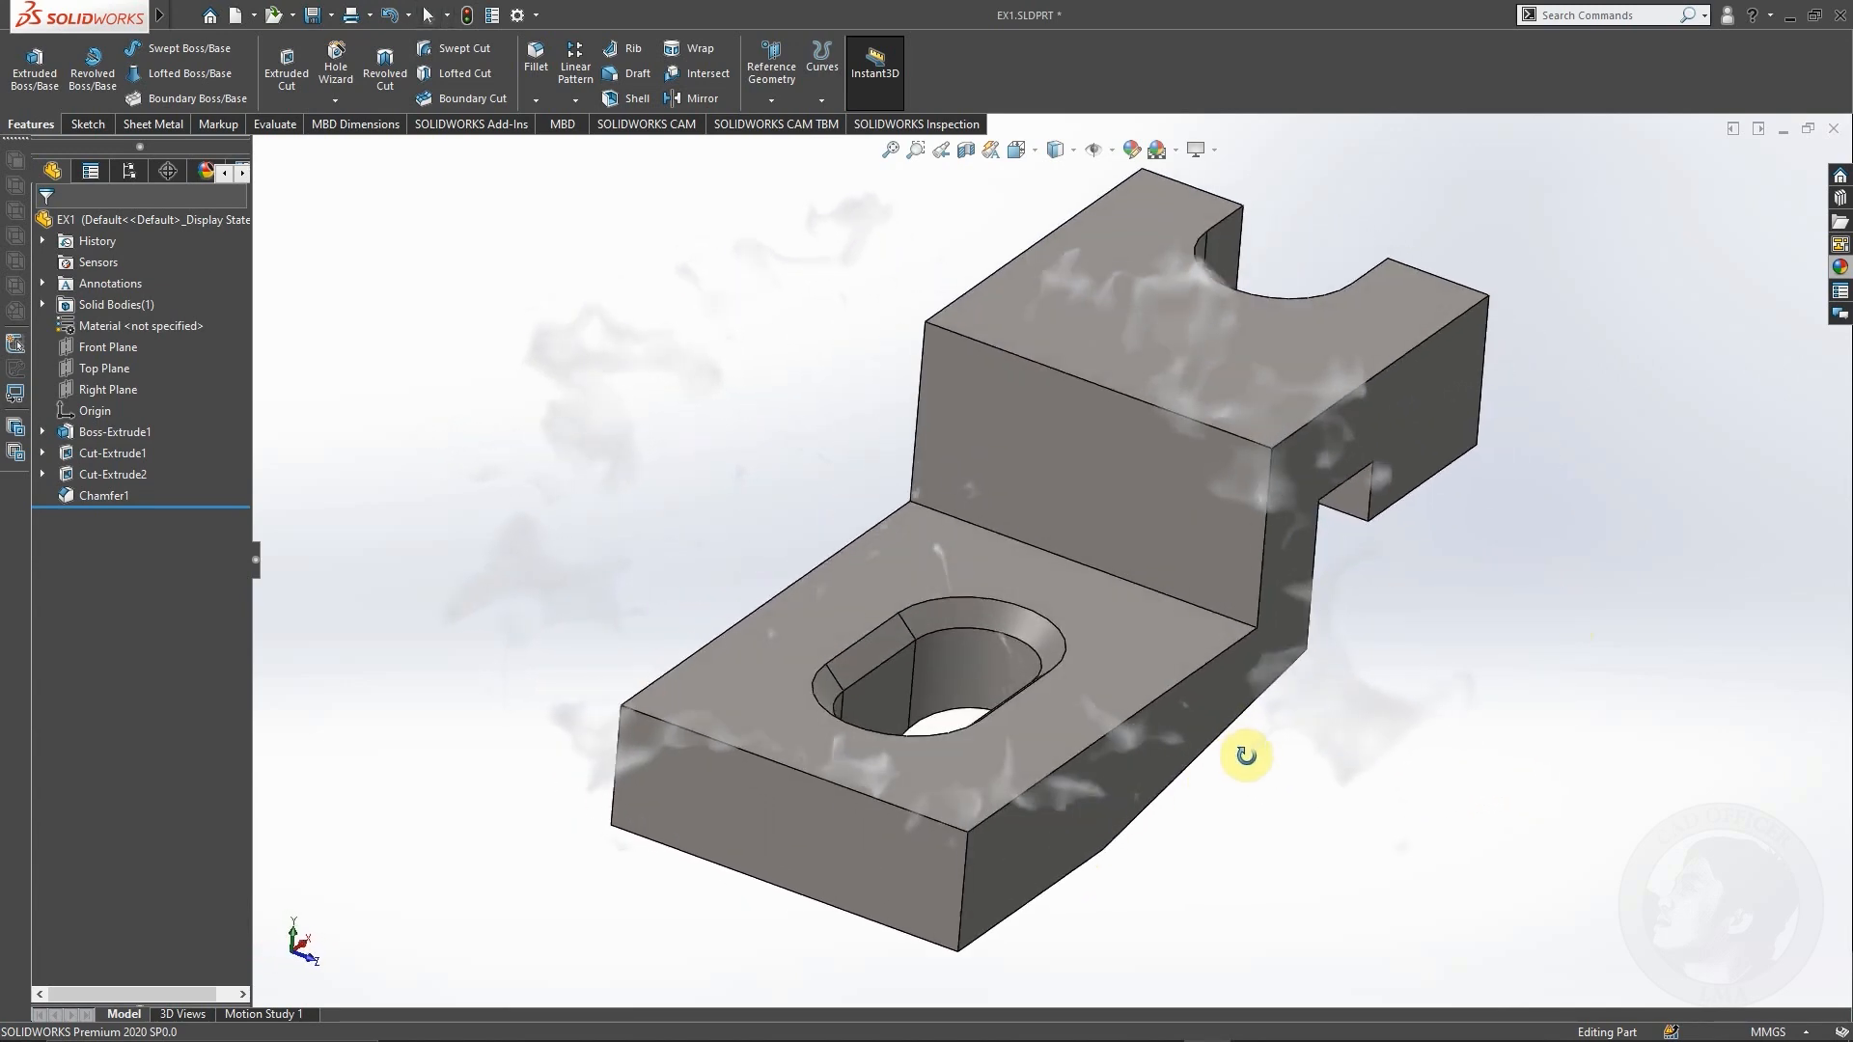